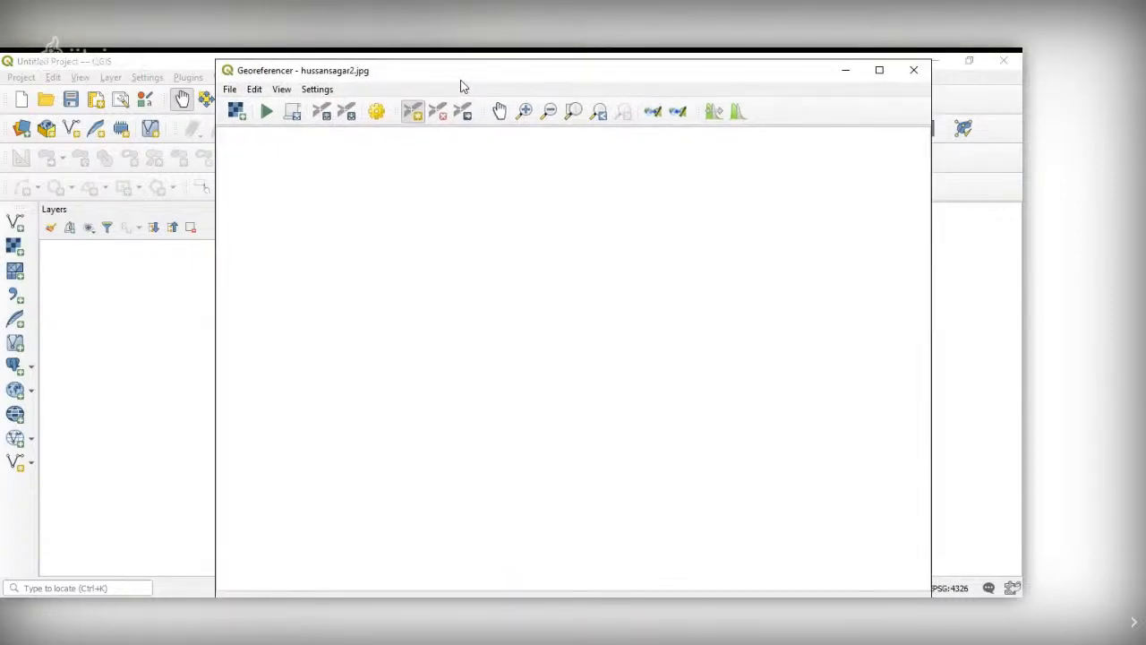
Open the hussansagar2 image from the demo georef and digitisation folder as the raster to georeference
{"action": "left_click", "coordinate": [236, 113]}
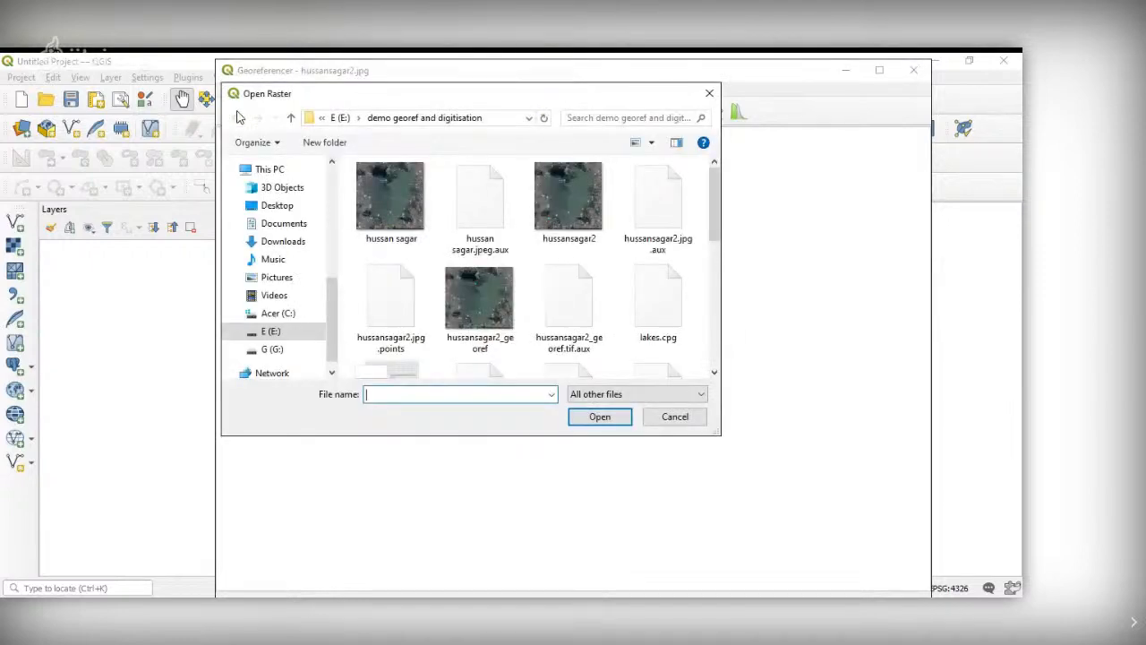
{"action": "left_click", "coordinate": [557, 215]}
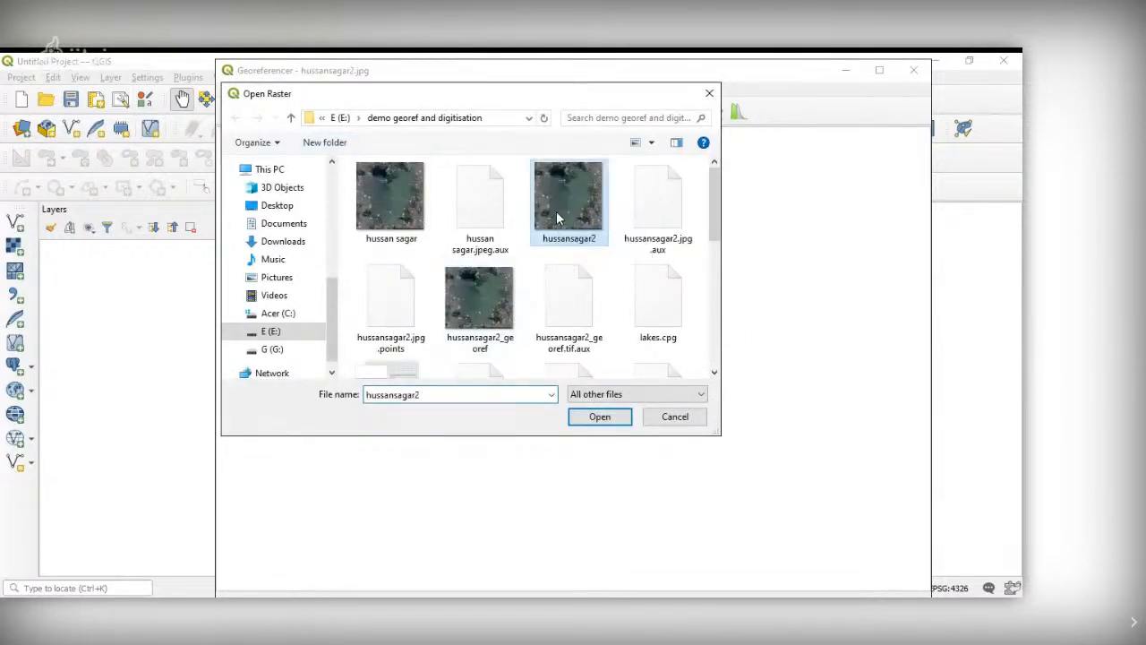
{"action": "left_click", "coordinate": [600, 417]}
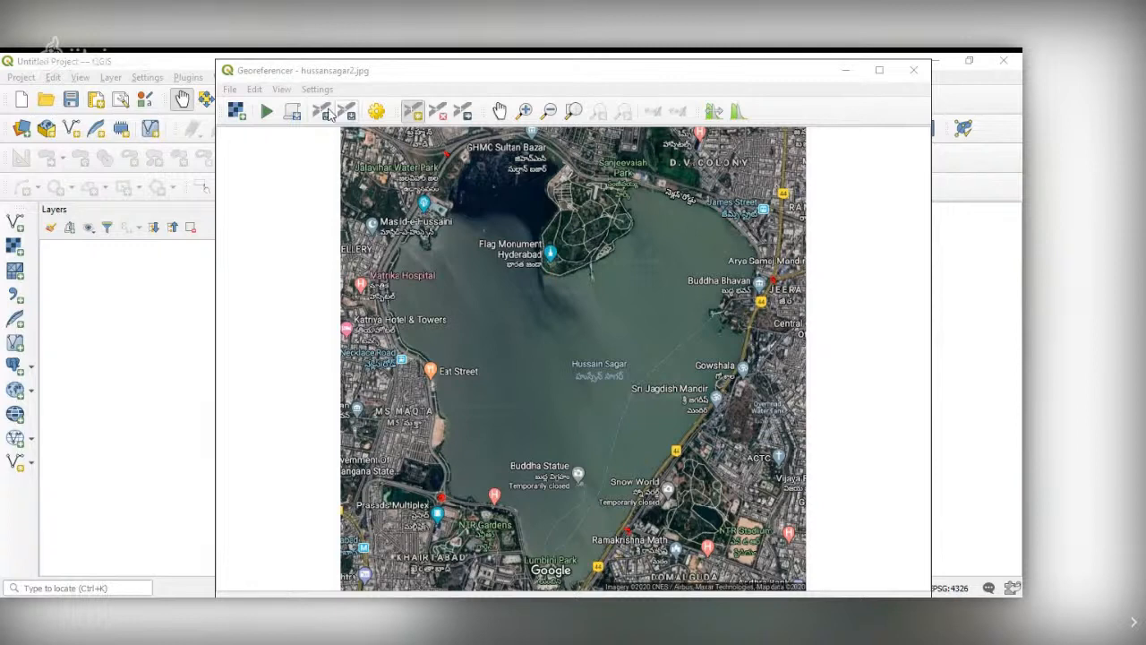
Add a control point on the red marker beside the GHMC Sultan Bazar label with coordinates X 78.466, Y 17.436
{"action": "left_click", "coordinate": [525, 111]}
{"action": "left_click_drag", "start_coordinate": [436, 146], "coordinate": [478, 187]}
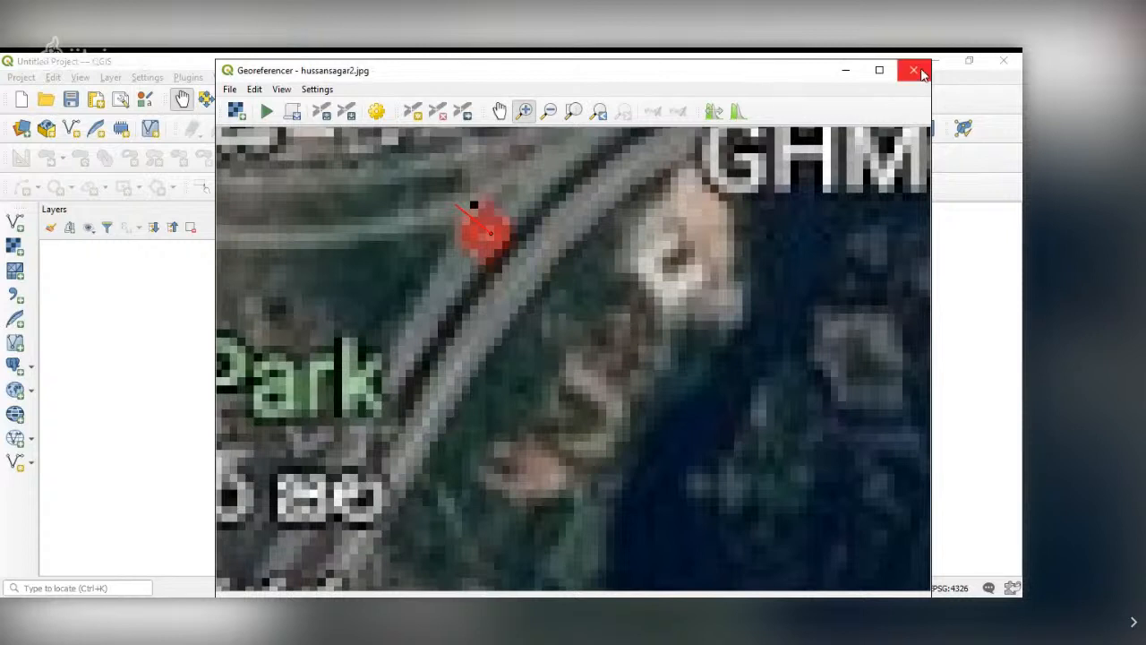
{"action": "left_click", "coordinate": [413, 110]}
{"action": "left_click", "coordinate": [492, 234]}
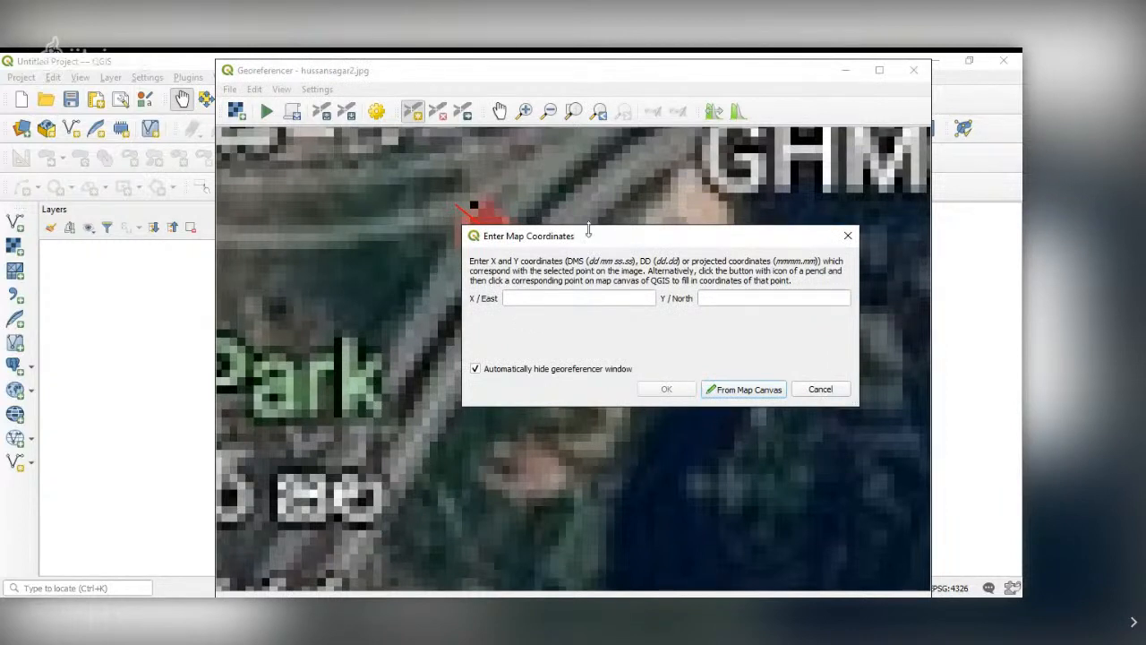
{"action": "left_click_drag", "start_coordinate": [590, 237], "coordinate": [555, 284]}
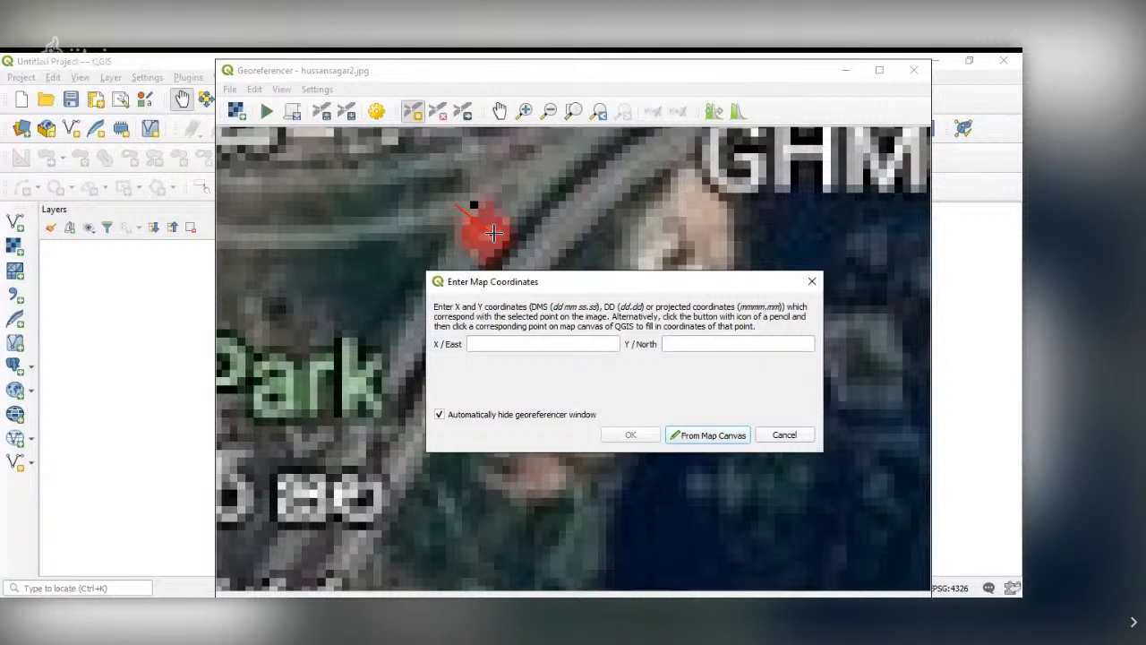
{"action": "left_click", "coordinate": [521, 346]}
{"action": "type", "text": "78."}
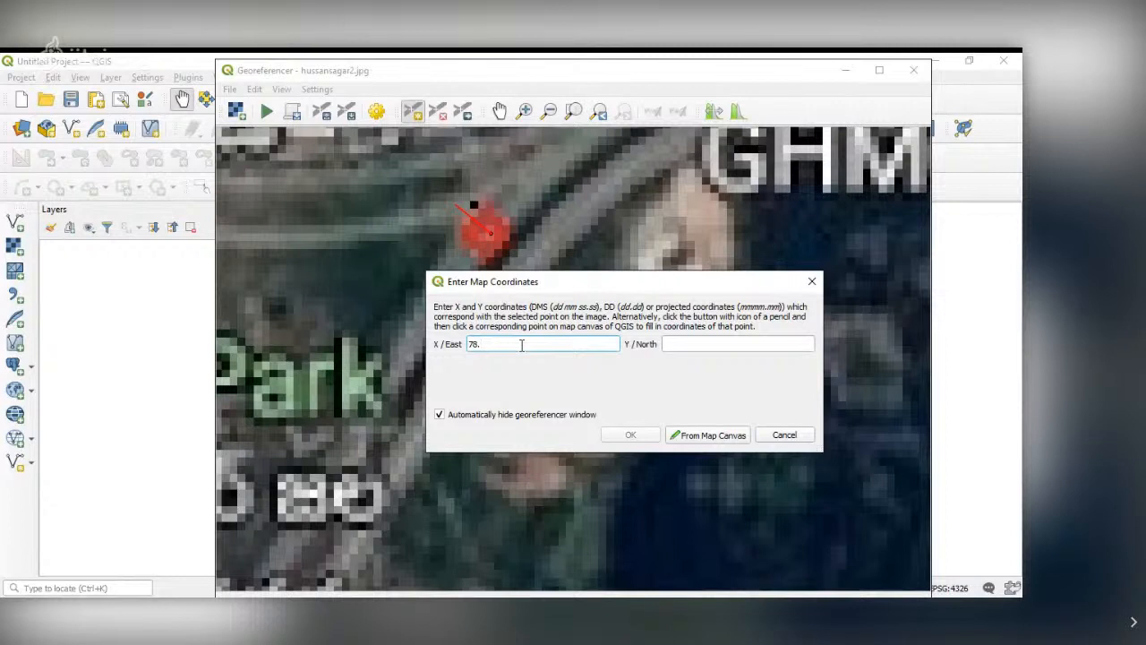
{"action": "type", "text": "466"}
{"action": "left_click", "coordinate": [695, 347]}
{"action": "type", "text": "17.436"}
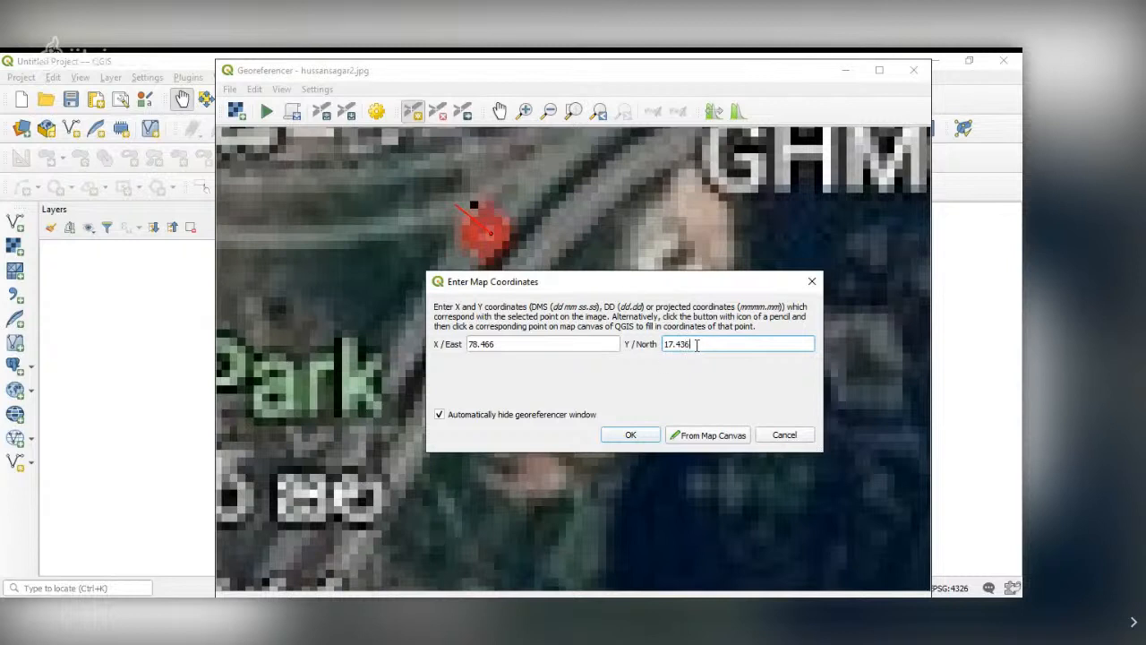
{"action": "left_click", "coordinate": [641, 440]}
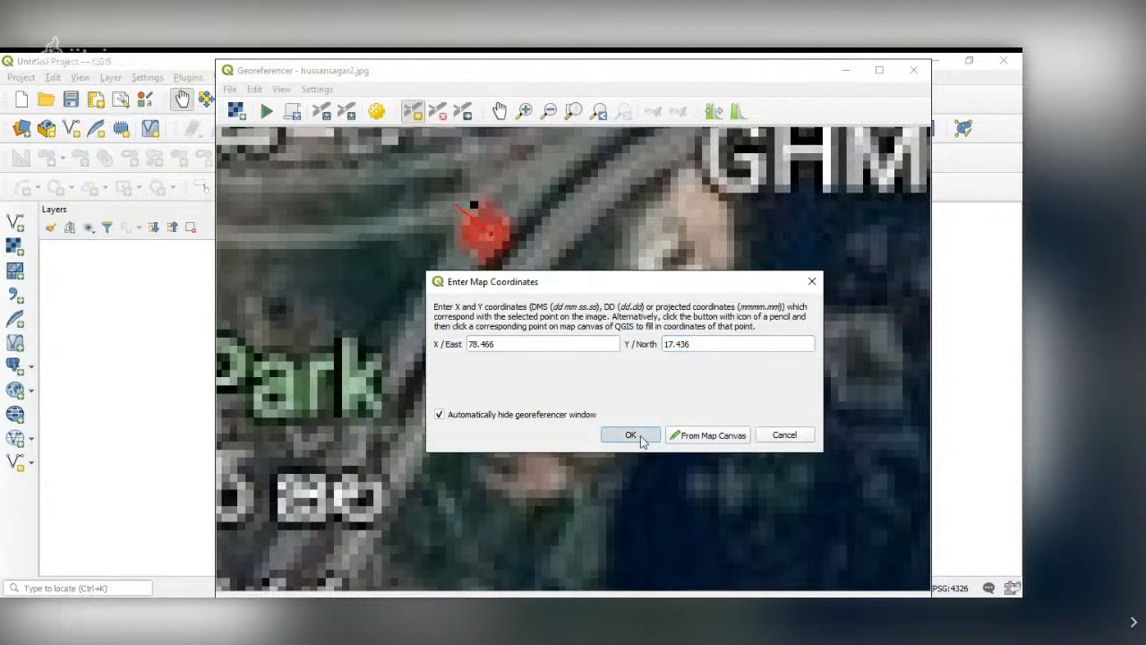
Add a control point on the red marker beside Buddha Bhavan with coordinates X 78.487, Y 17.428
{"action": "left_click", "coordinate": [576, 113]}
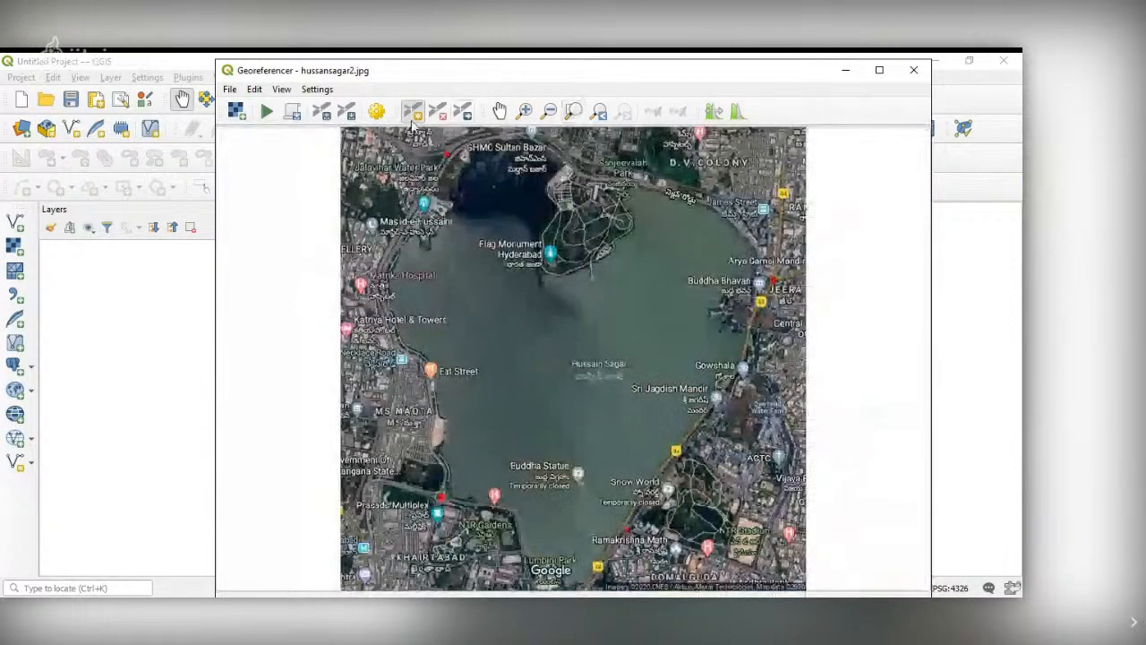
{"action": "left_click", "coordinate": [525, 110]}
{"action": "left_click_drag", "start_coordinate": [734, 255], "coordinate": [793, 318]}
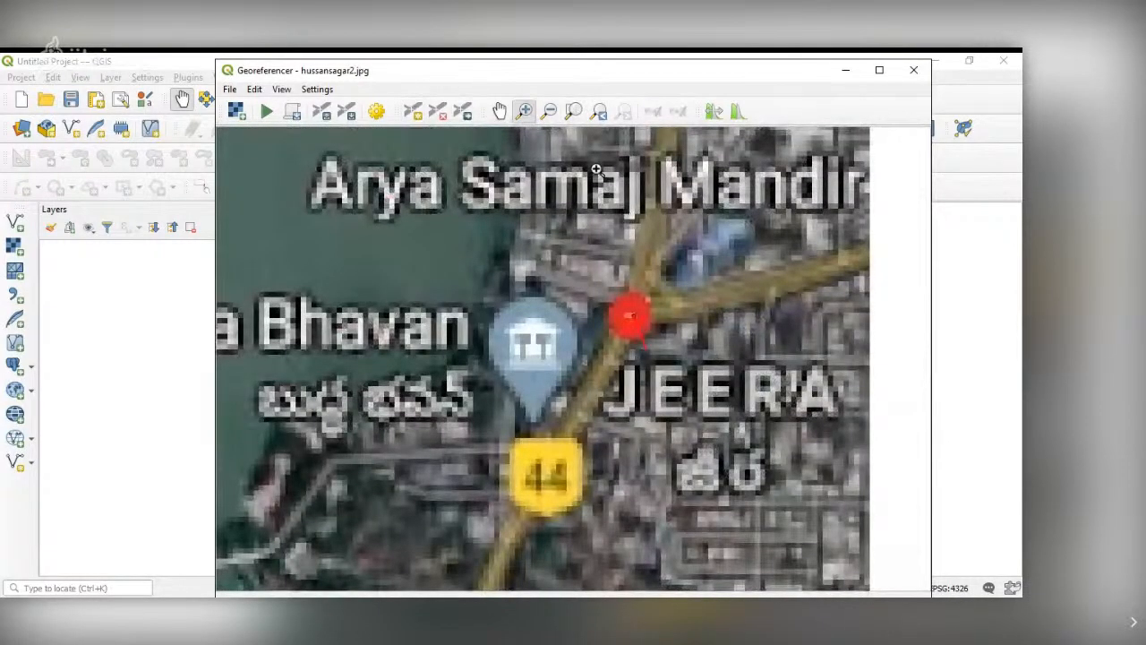
{"action": "left_click", "coordinate": [412, 110]}
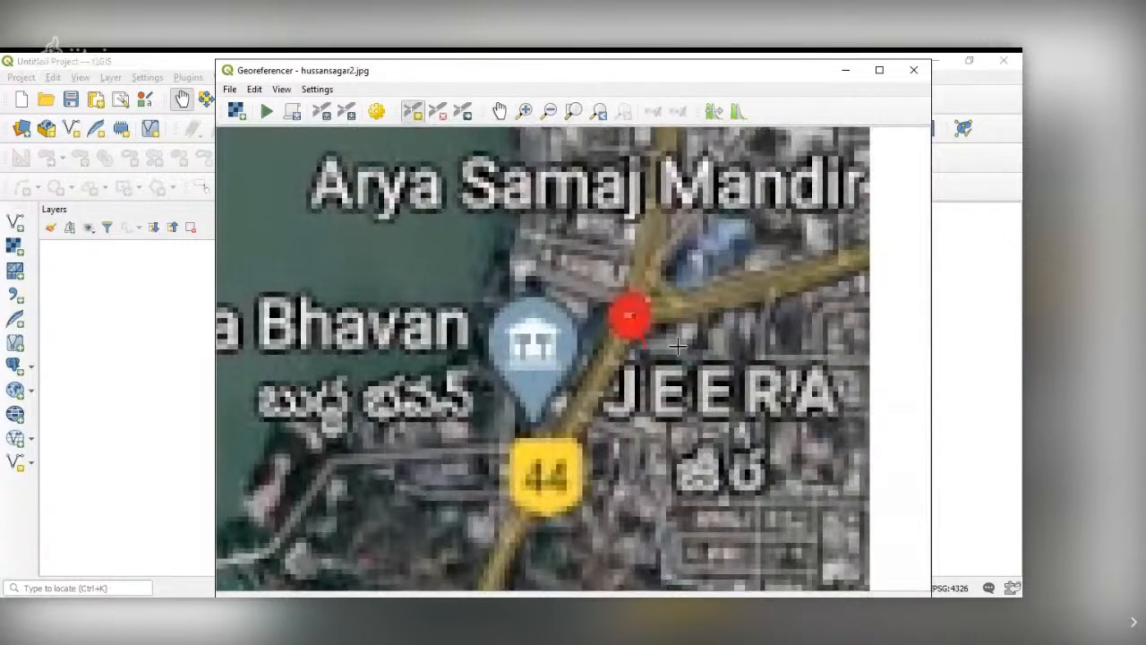
{"action": "left_click", "coordinate": [639, 317]}
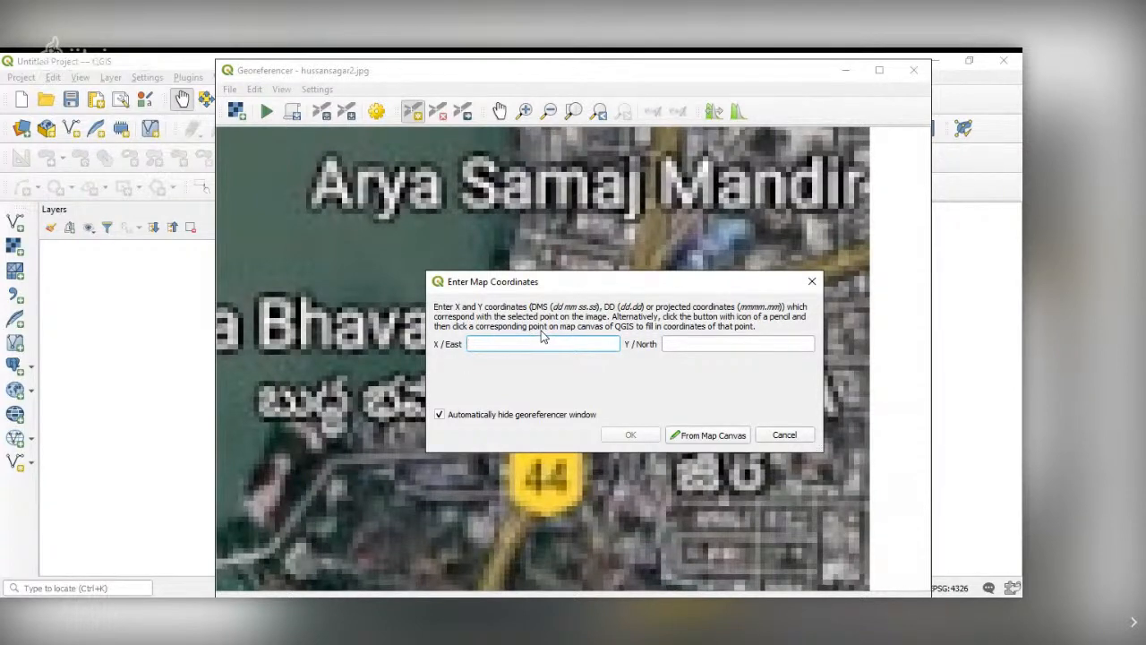
{"action": "type", "text": "78.487"}
{"action": "left_click", "coordinate": [680, 343]}
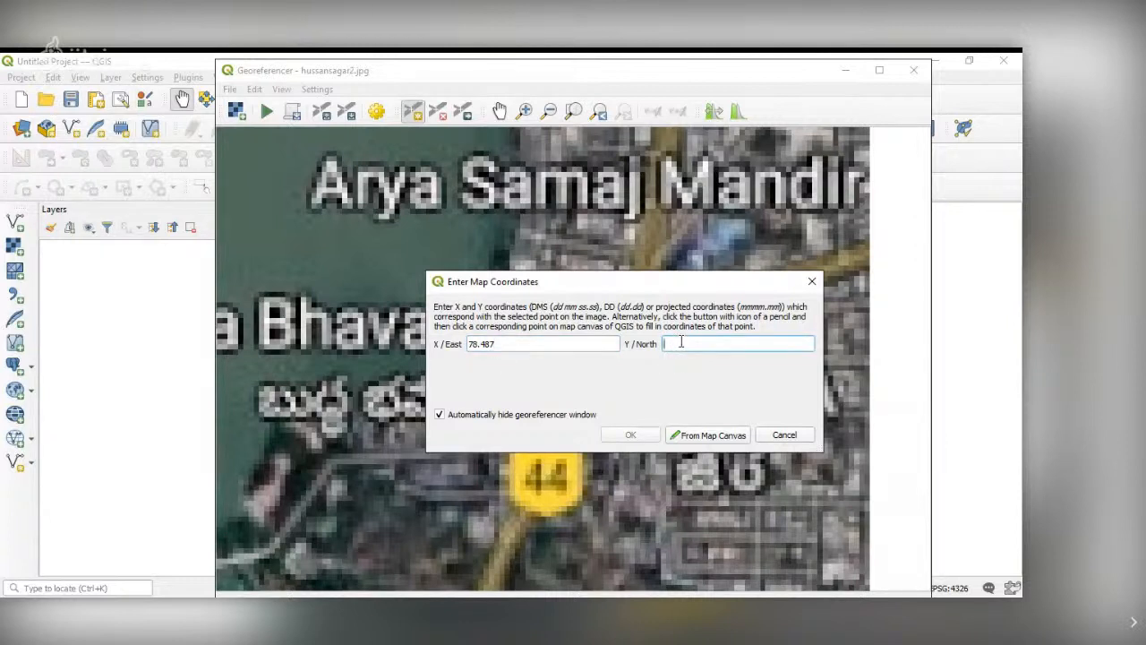
{"action": "type", "text": "17.428"}
{"action": "left_click", "coordinate": [631, 436]}
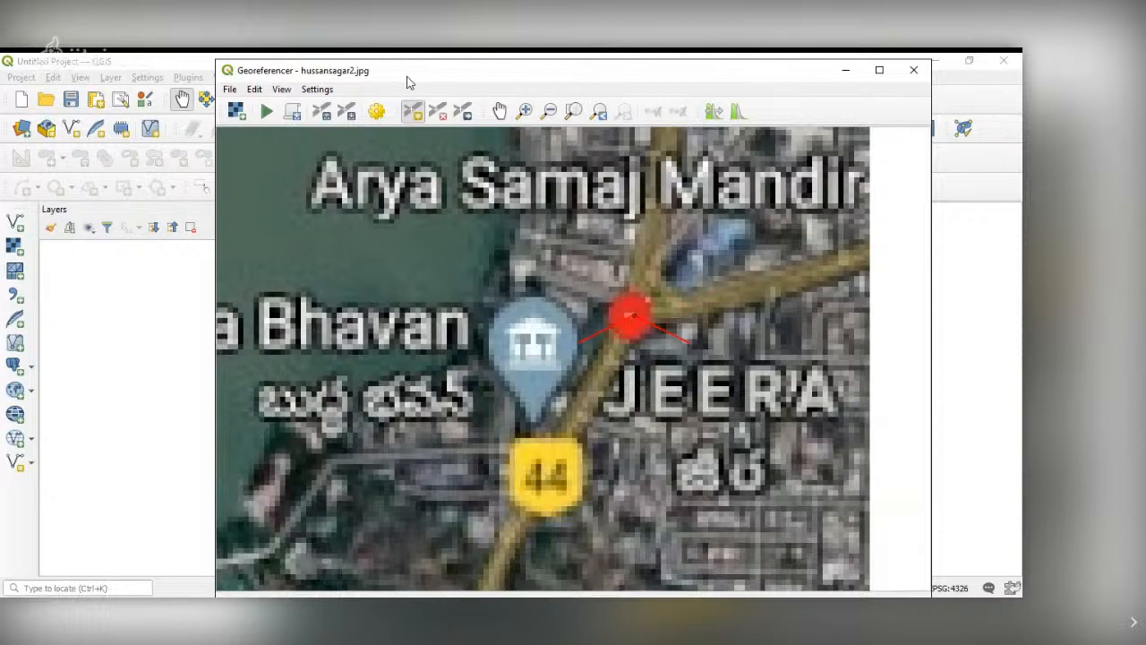
Add a control point on the red marker just above the Ramakrishna Math label with coordinates X 78.478, Y 17.412
{"action": "left_click", "coordinate": [574, 111]}
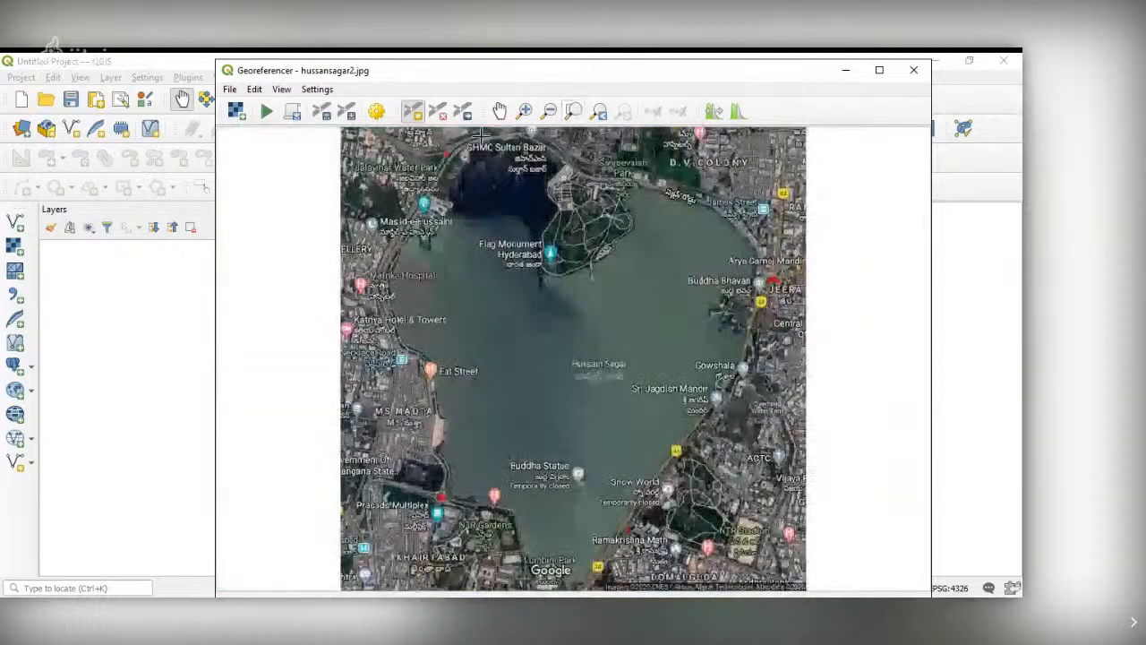
{"action": "left_click", "coordinate": [524, 111]}
{"action": "left_click_drag", "start_coordinate": [609, 518], "coordinate": [653, 544]}
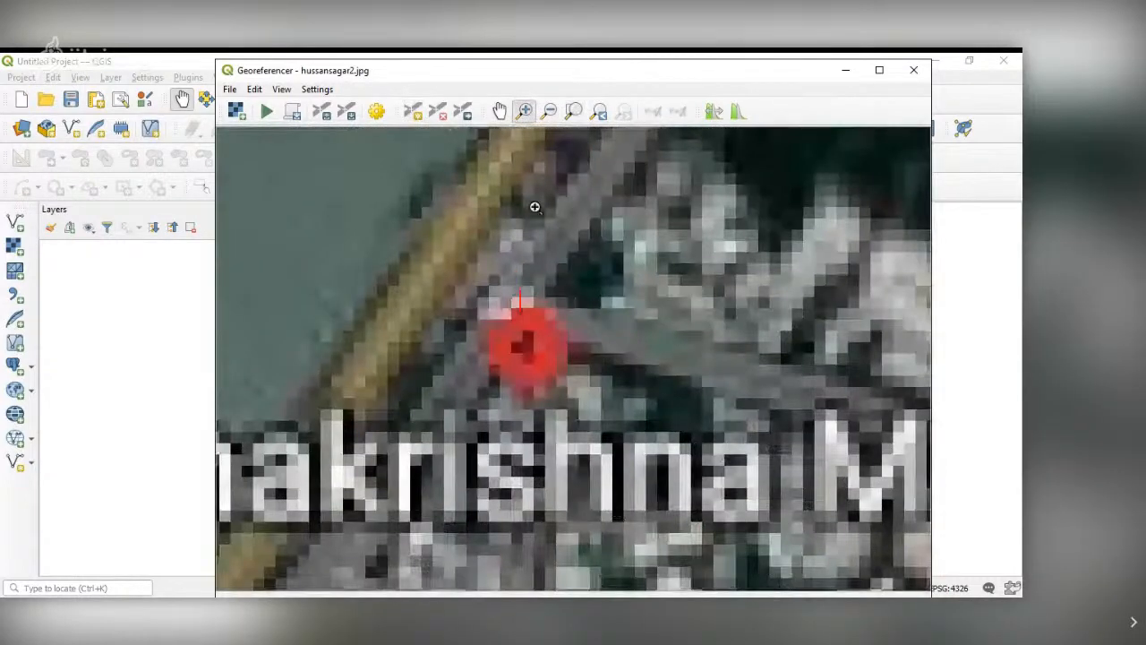
{"action": "left_click", "coordinate": [412, 111]}
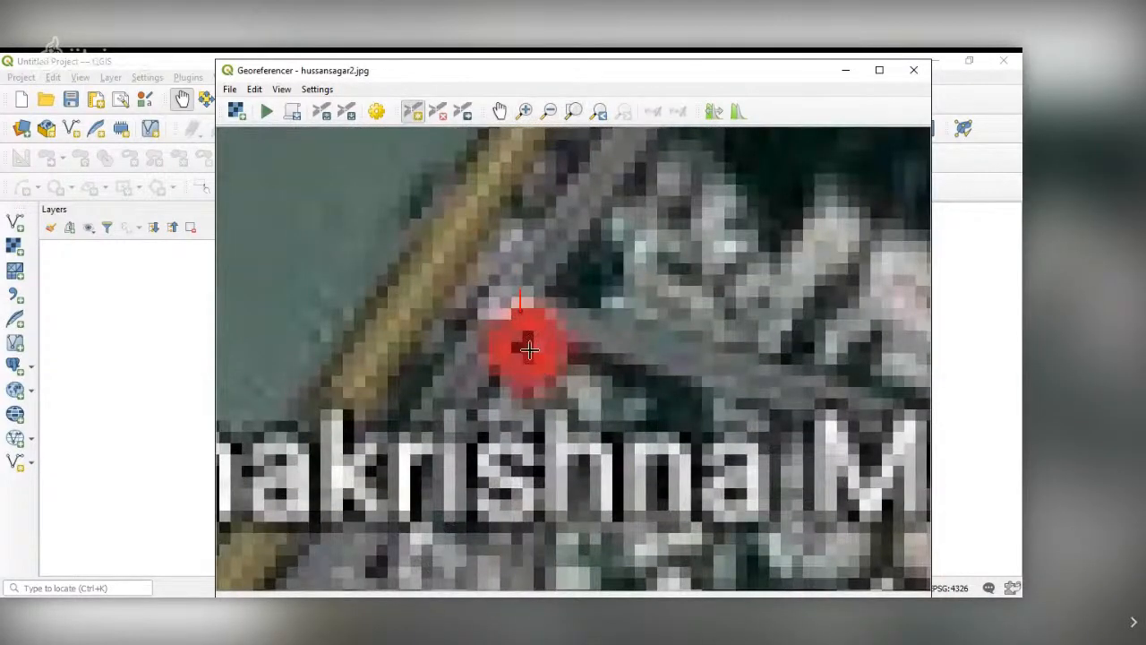
{"action": "left_click", "coordinate": [525, 347]}
{"action": "left_click", "coordinate": [515, 344]}
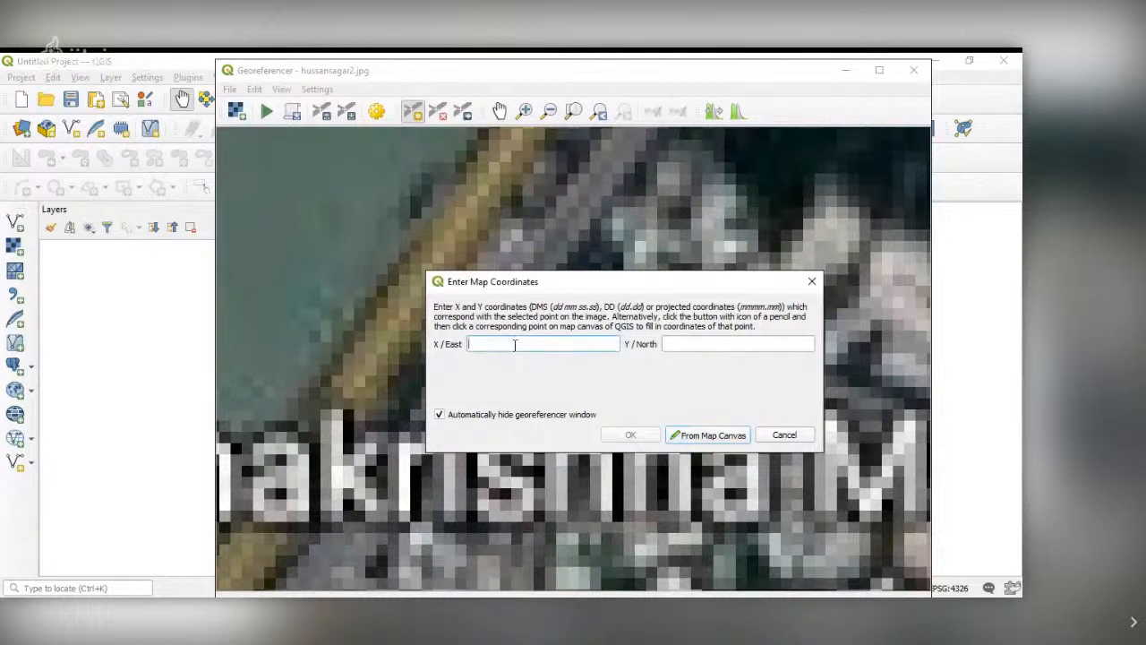
{"action": "type", "text": "78.478"}
{"action": "left_click", "coordinate": [691, 344]}
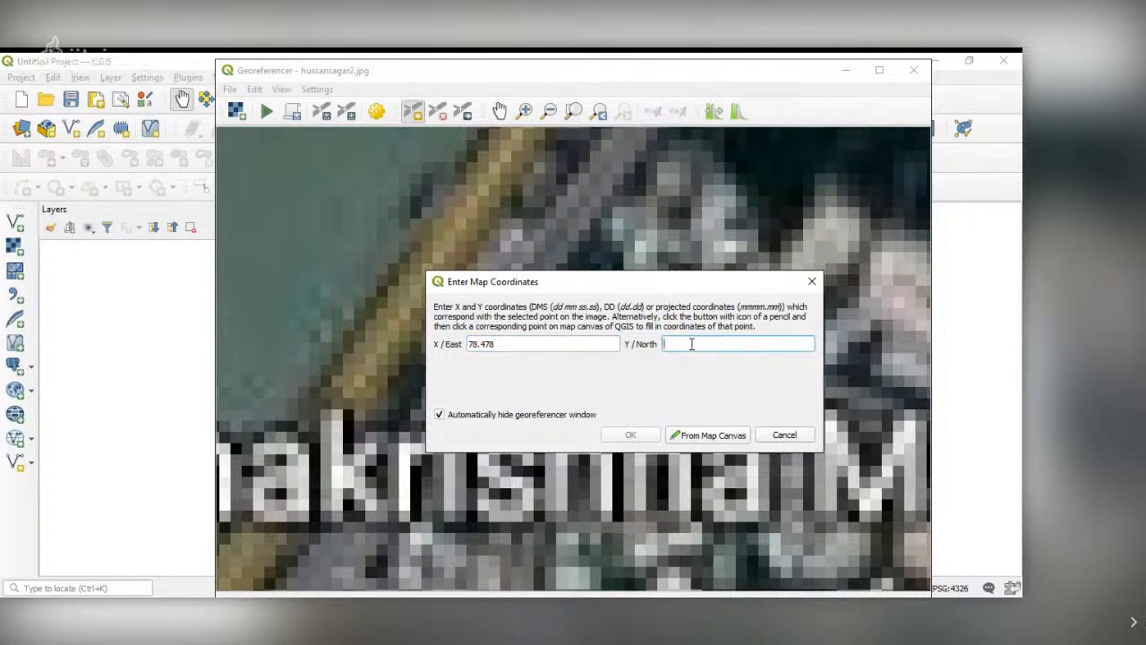
{"action": "type", "text": "17.412"}
{"action": "left_click", "coordinate": [637, 436]}
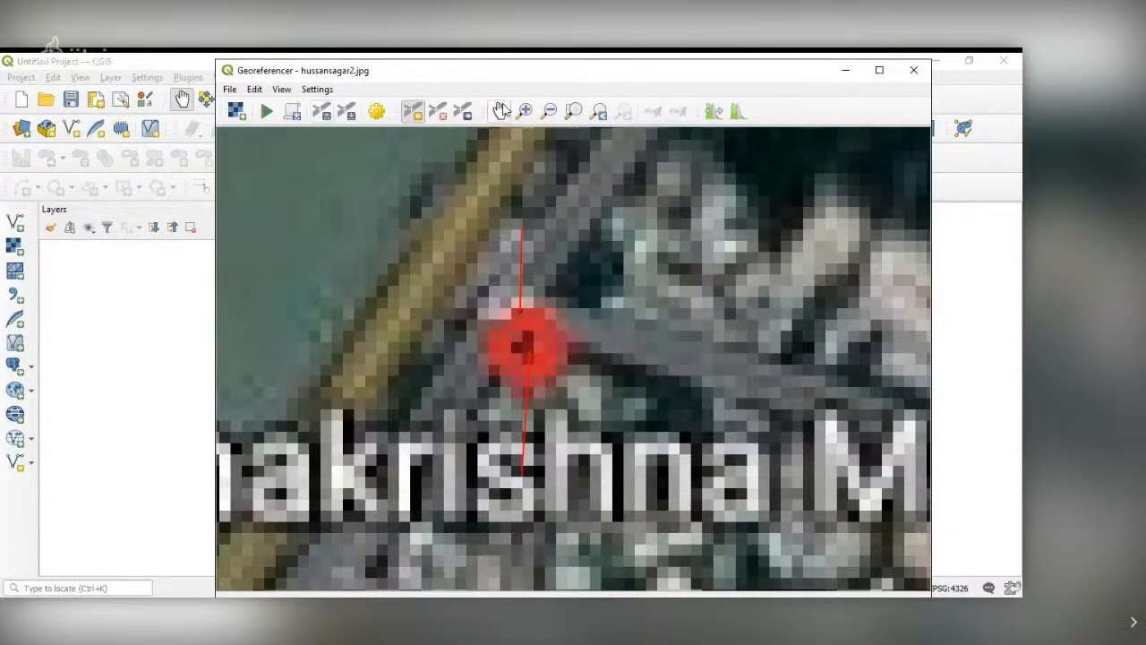
Add a control point on the red marker at the junction above Prasads Multiplex with coordinates X 78.478, Y 17.412
{"action": "left_click", "coordinate": [575, 110]}
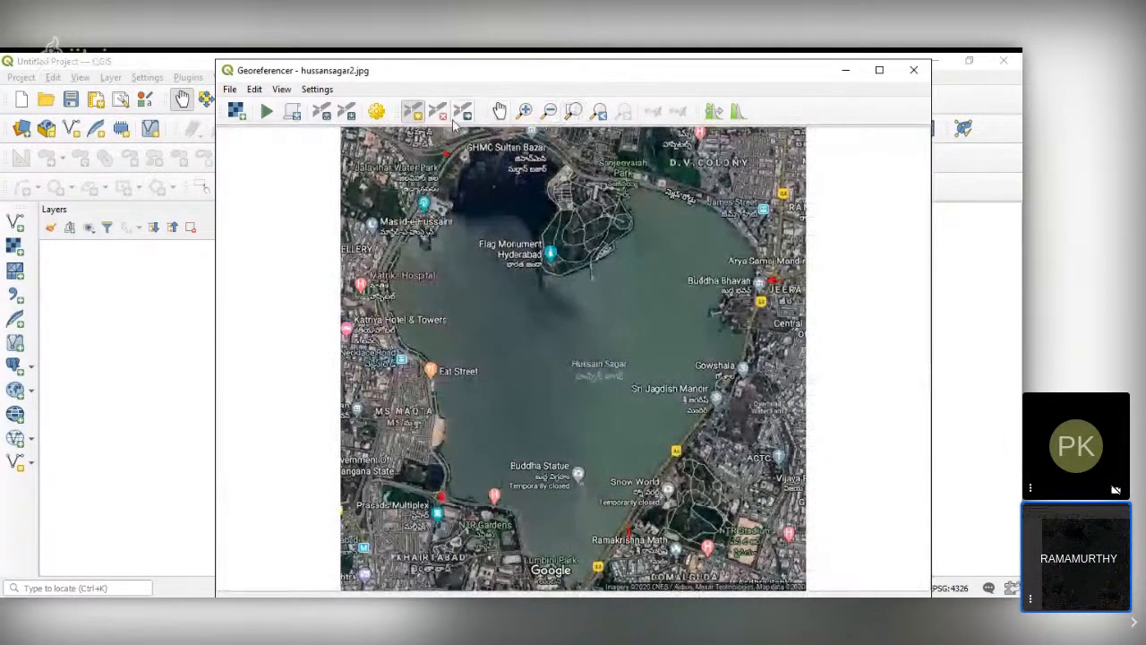
{"action": "left_click", "coordinate": [524, 110]}
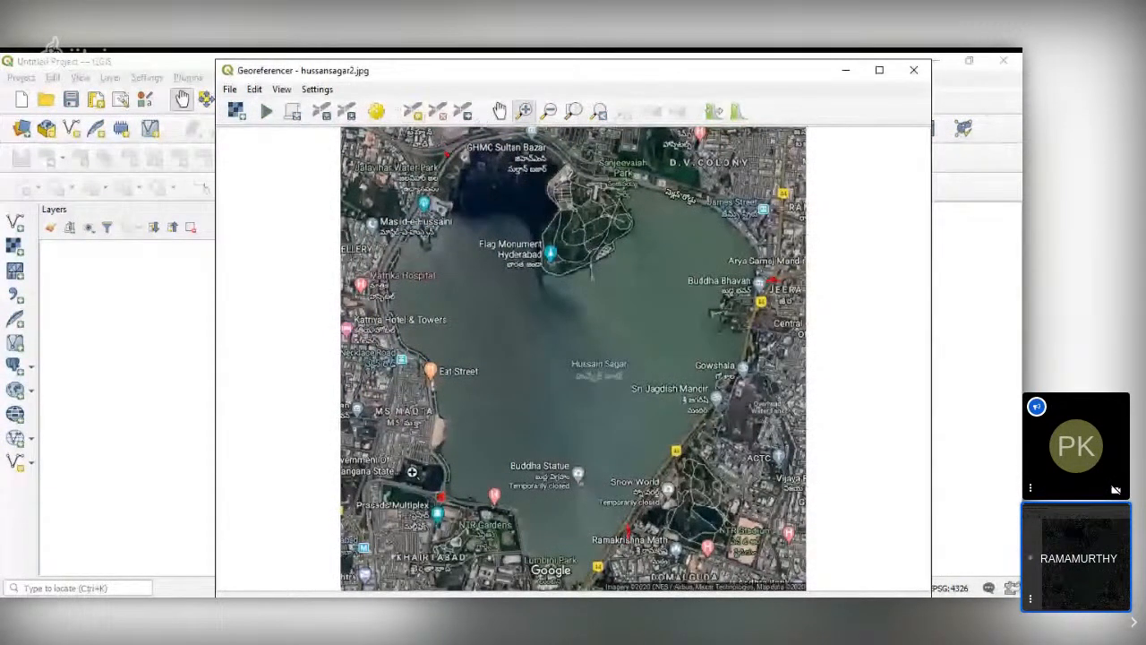
{"action": "left_click_drag", "start_coordinate": [408, 473], "coordinate": [482, 541]}
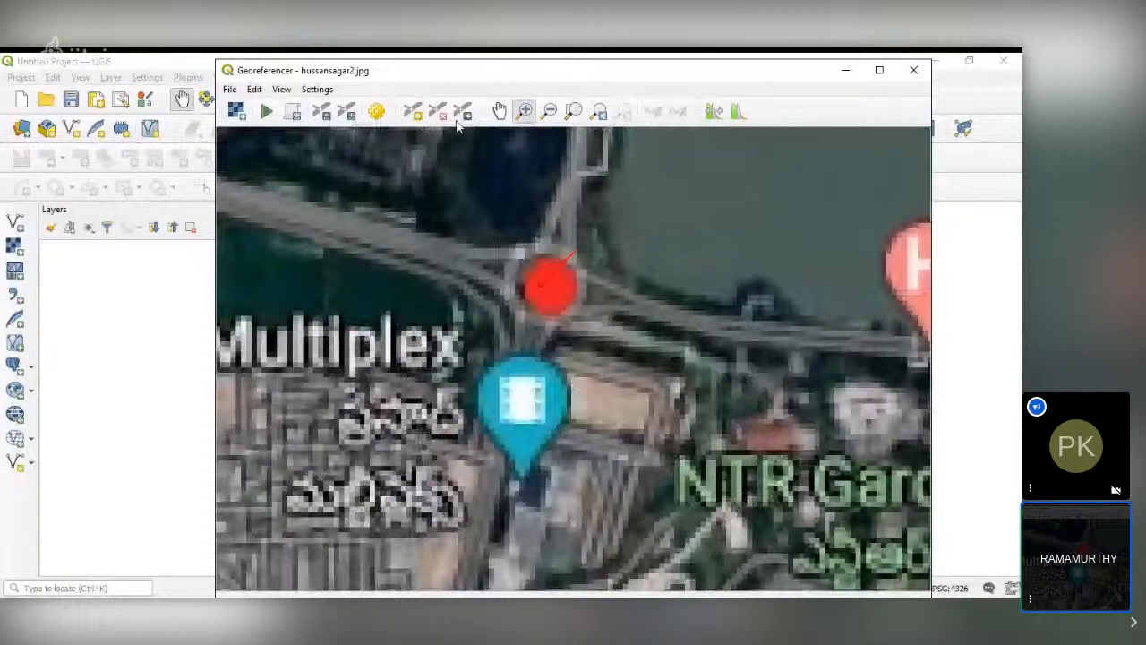
{"action": "left_click", "coordinate": [414, 112]}
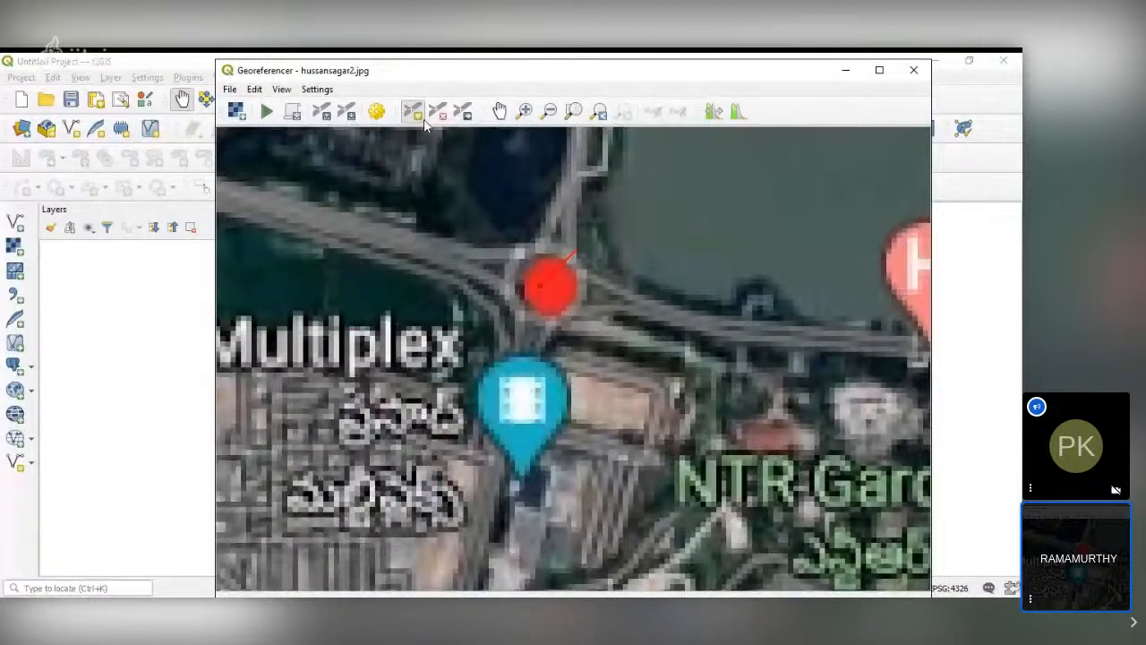
{"action": "left_click", "coordinate": [549, 287]}
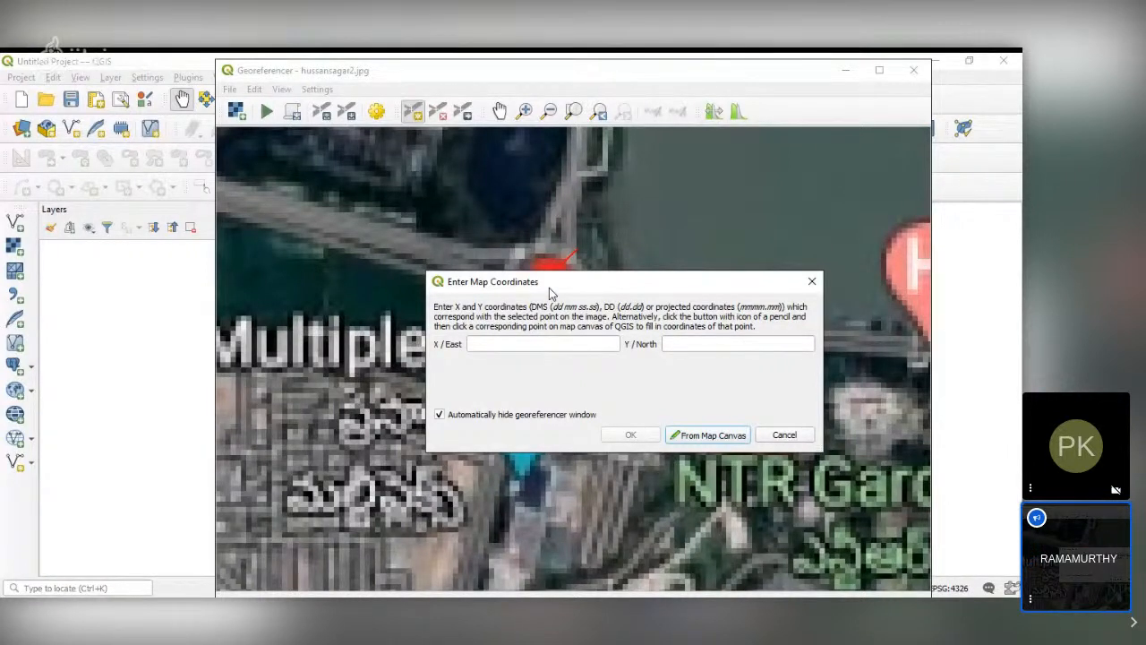
{"action": "left_click", "coordinate": [537, 345]}
{"action": "type", "text": "78."}
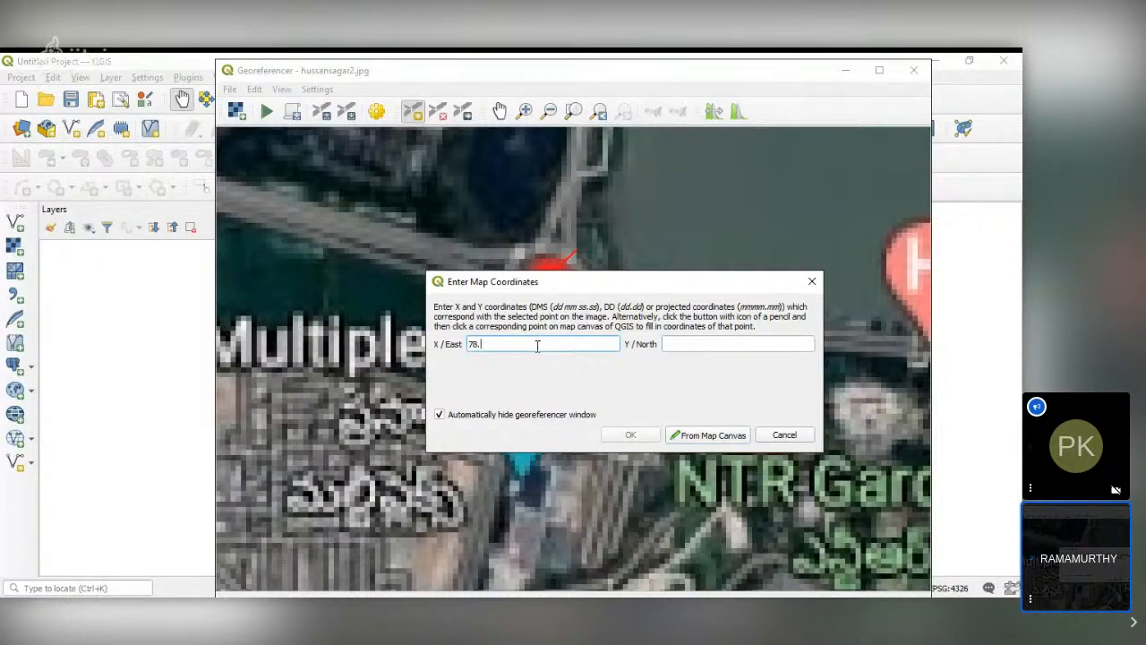
{"action": "type", "text": "478"}
{"action": "left_click", "coordinate": [702, 346]}
{"action": "type", "text": "17"}
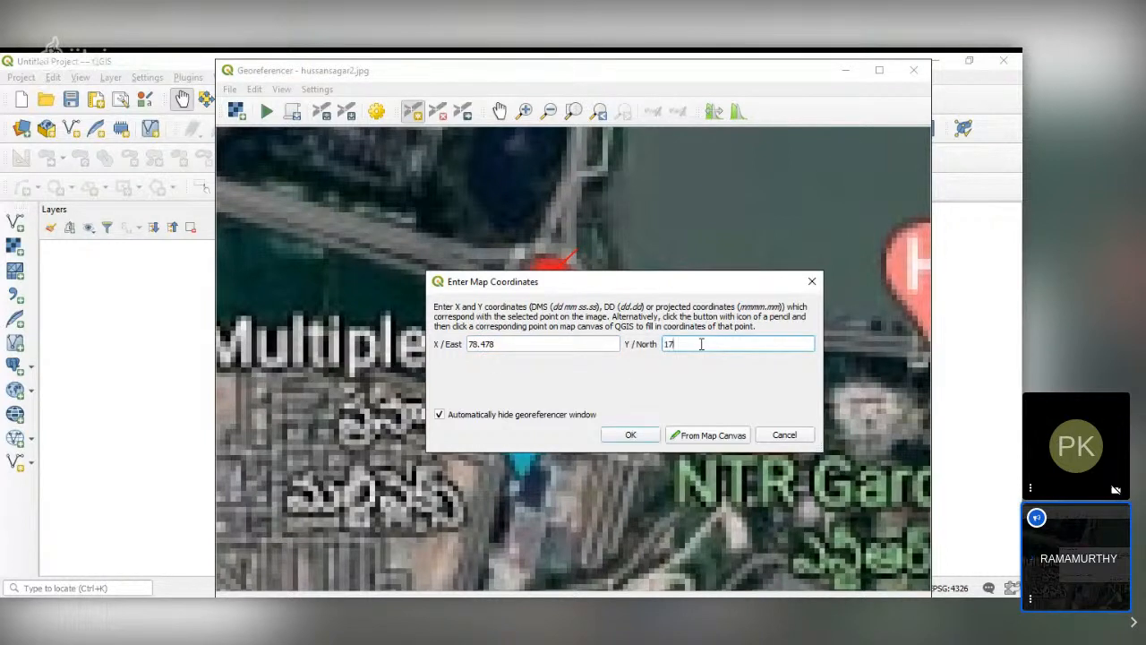
{"action": "type", "text": ".412"}
{"action": "left_click", "coordinate": [649, 442]}
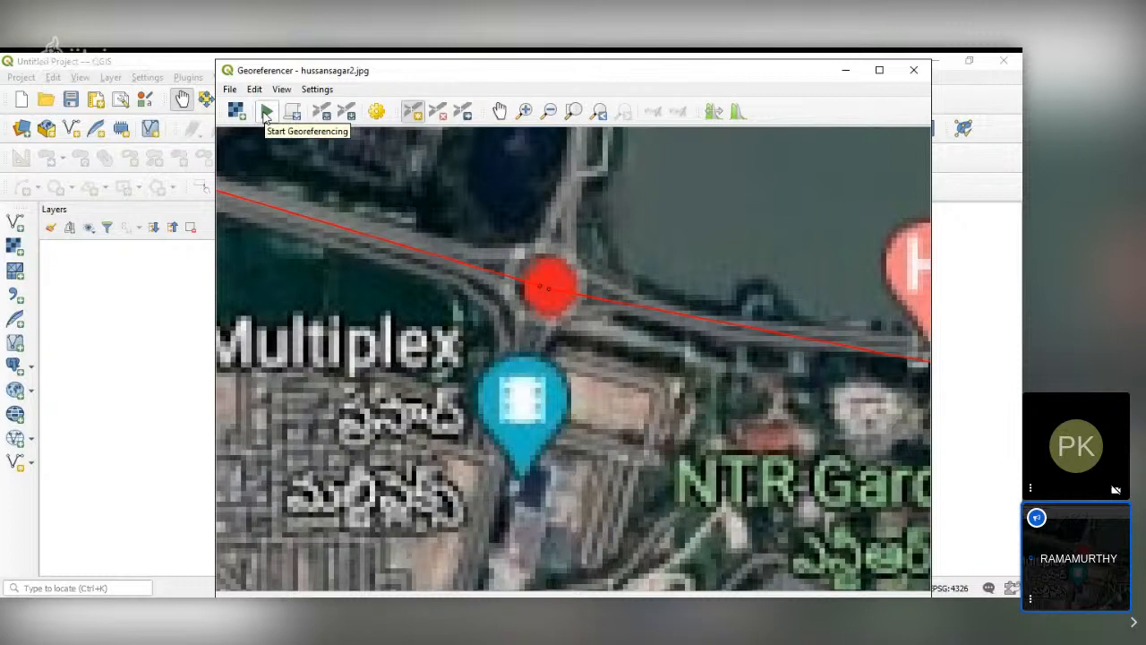
Apply Linear transformation settings with nearest neighbour resampling, target SRS EPSG:4326 - WGS 84 and output raster hussansagar2_modified.tif
{"action": "left_click", "coordinate": [377, 112]}
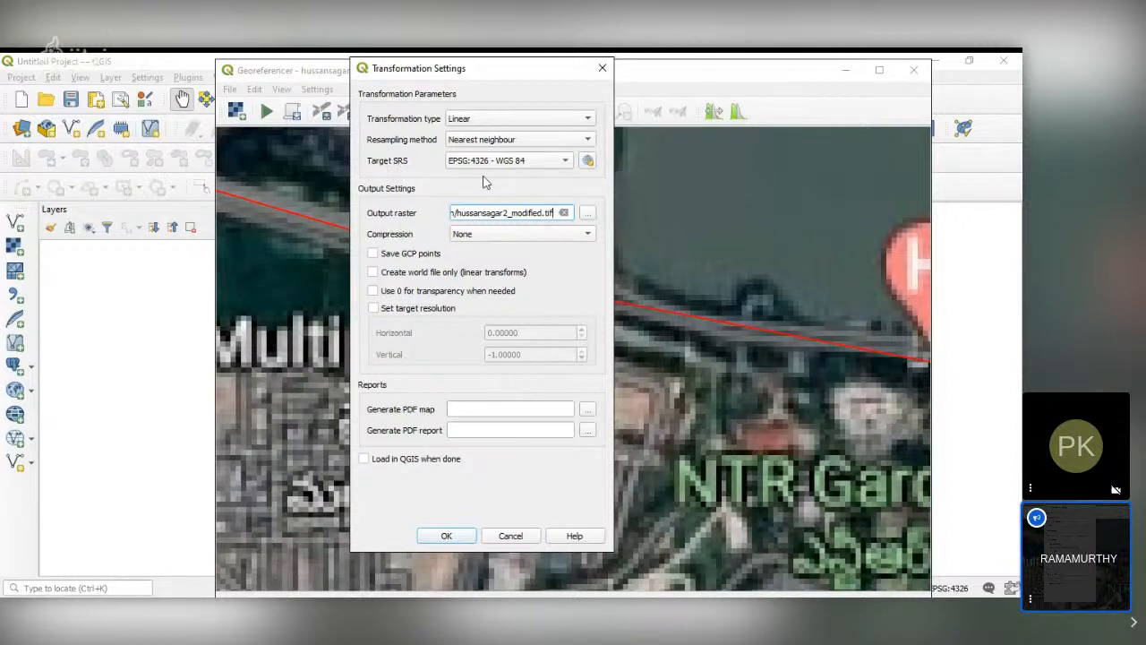
{"action": "left_click", "coordinate": [566, 163]}
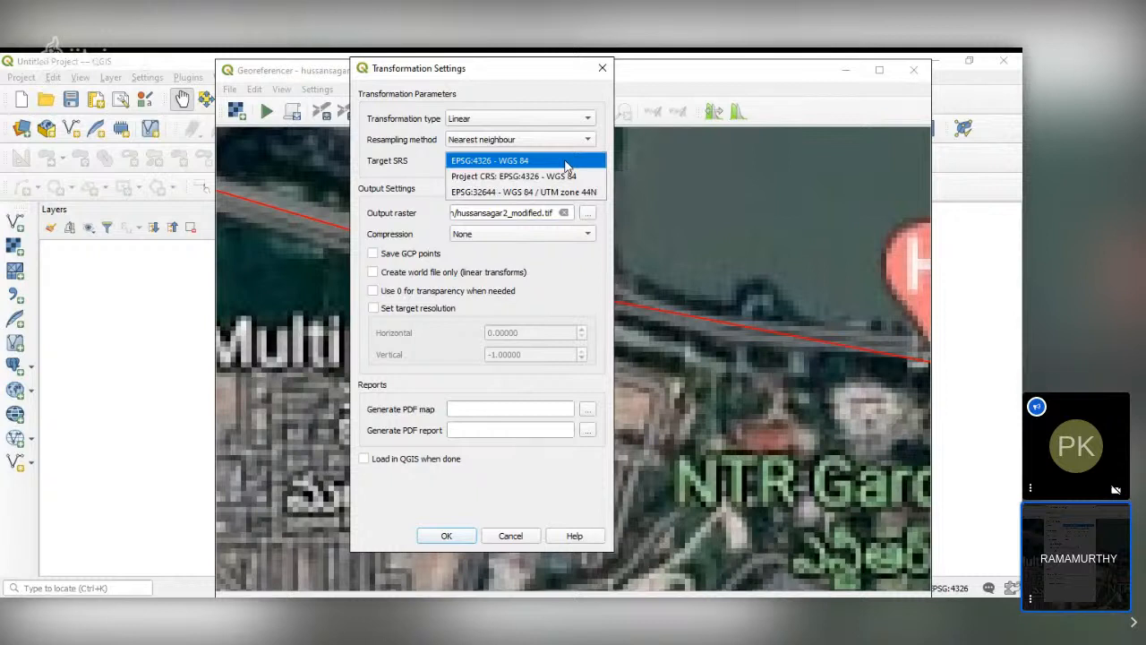
{"action": "left_click", "coordinate": [515, 163]}
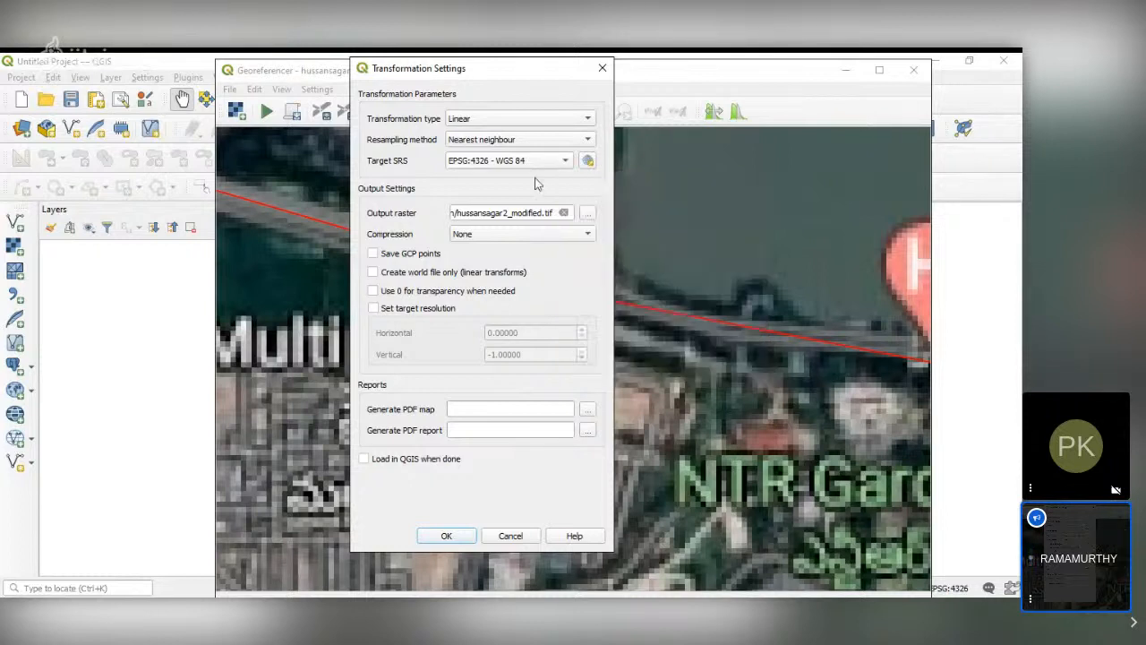
{"action": "left_click", "coordinate": [445, 536]}
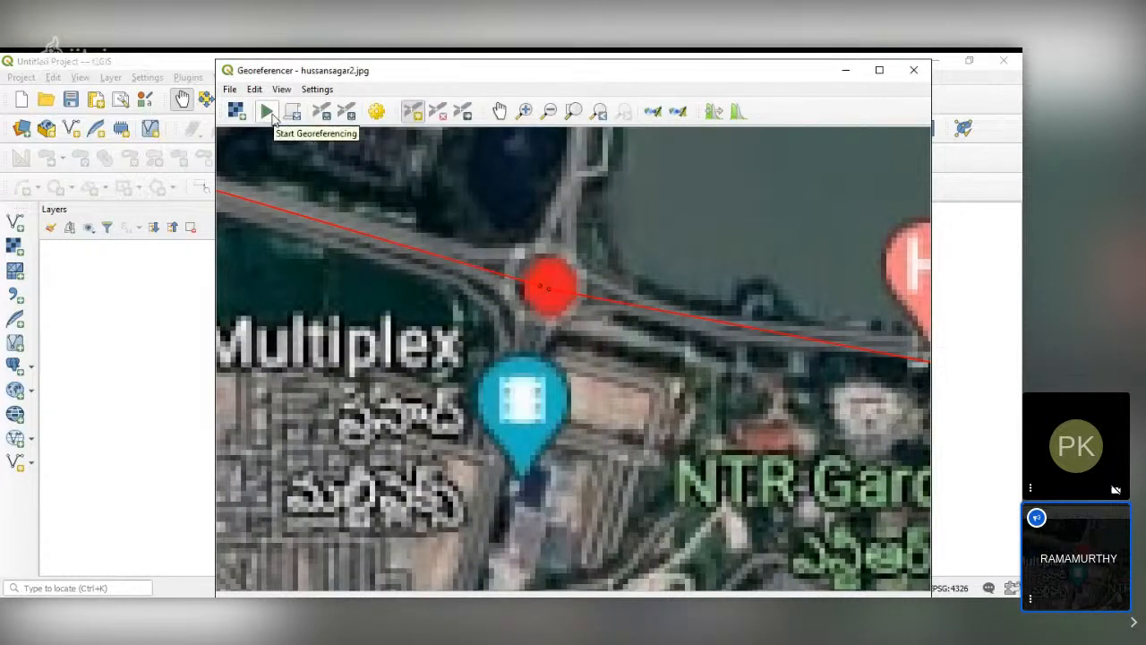
Run the georeferencing of the lake image, and close the Georeferencer, discarding the GCP points
{"action": "left_click", "coordinate": [268, 112]}
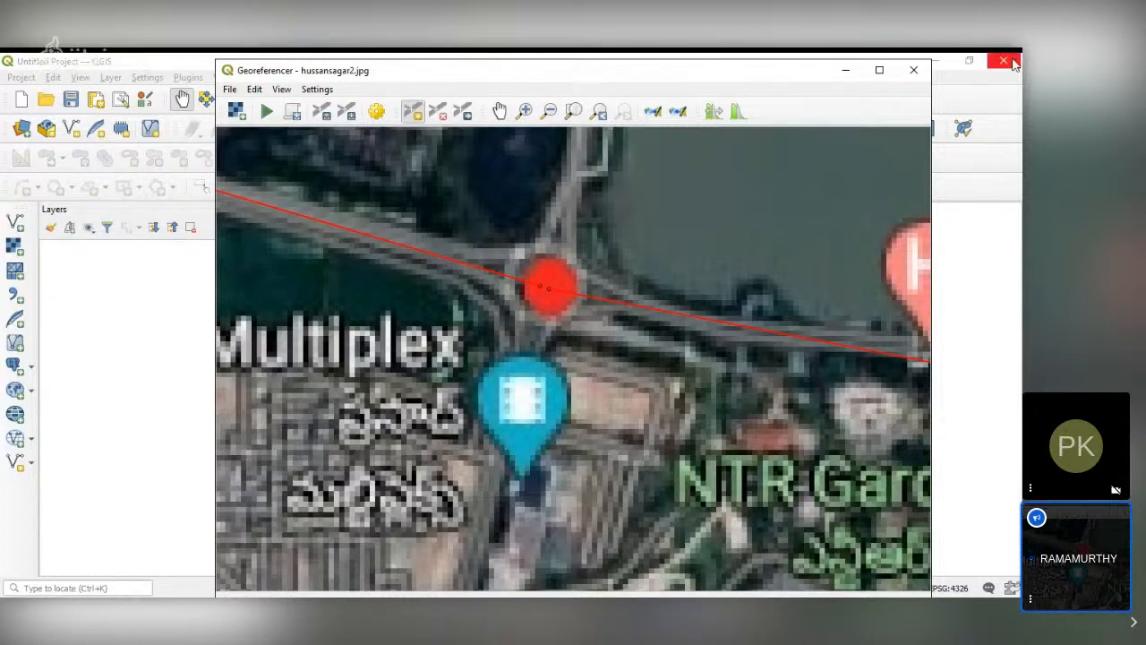
{"action": "left_click", "coordinate": [915, 70]}
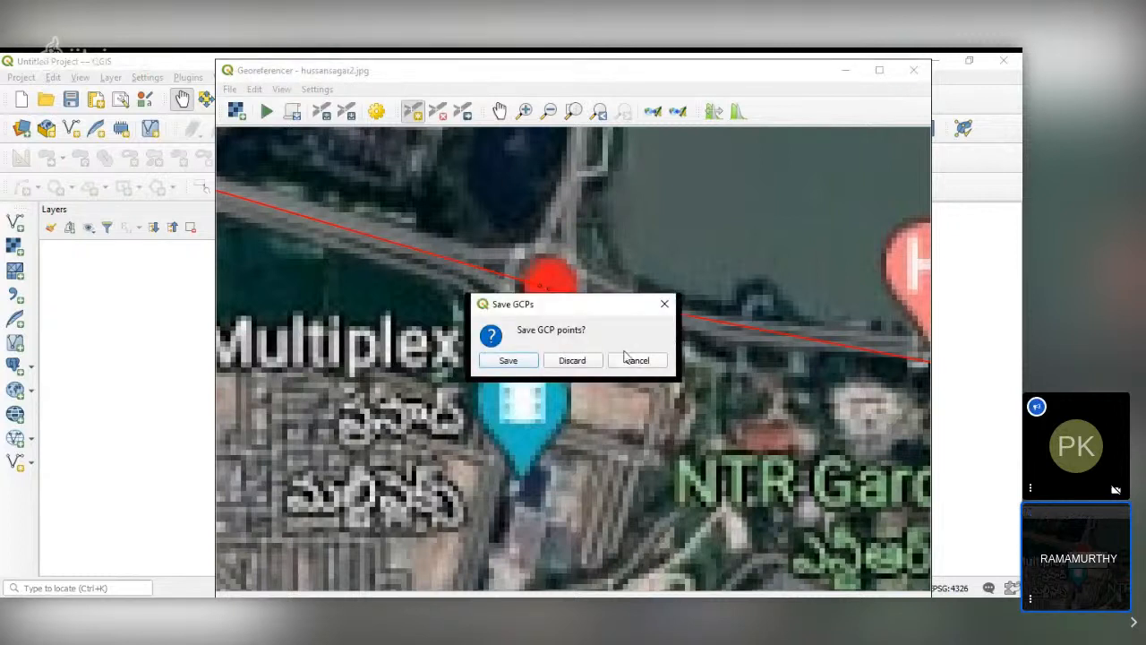
{"action": "left_click", "coordinate": [573, 360]}
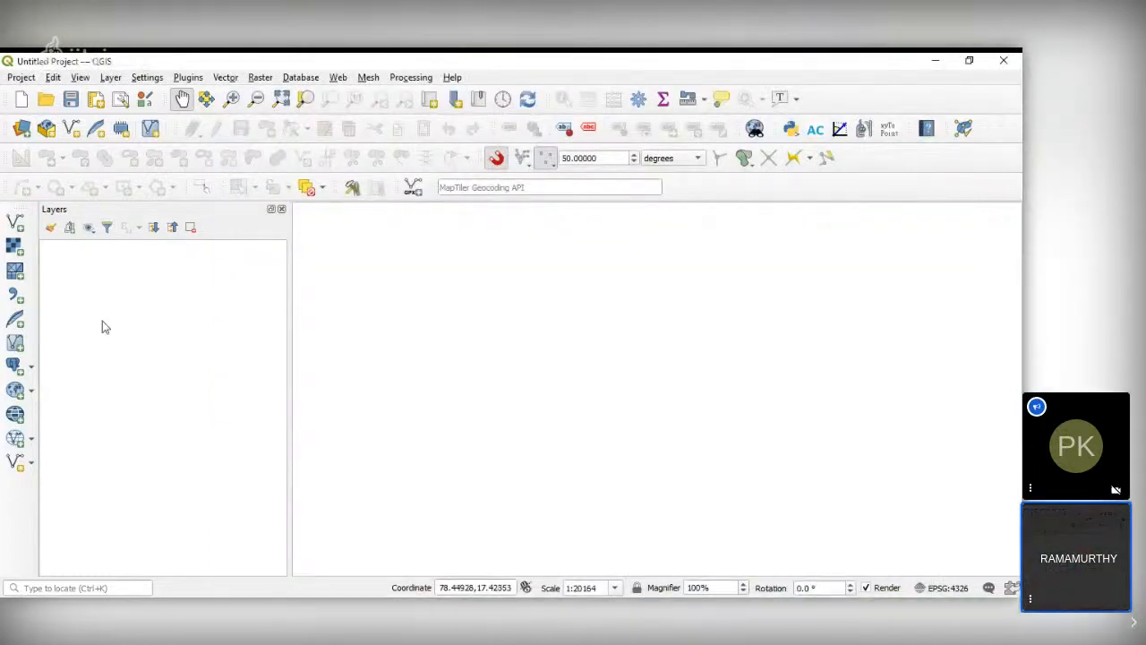
Add the raster hussansagar2_georef.tif from the demo georef and digitisation folder to the project and show its full extent
{"action": "left_click", "coordinate": [14, 247]}
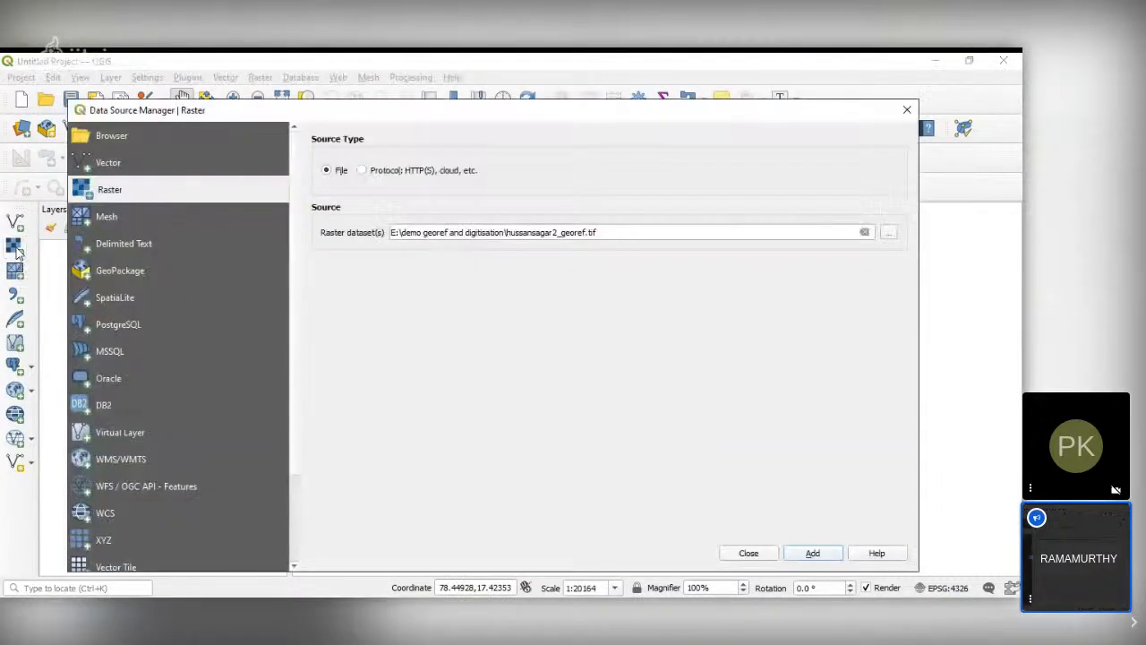
{"action": "left_click", "coordinate": [890, 233]}
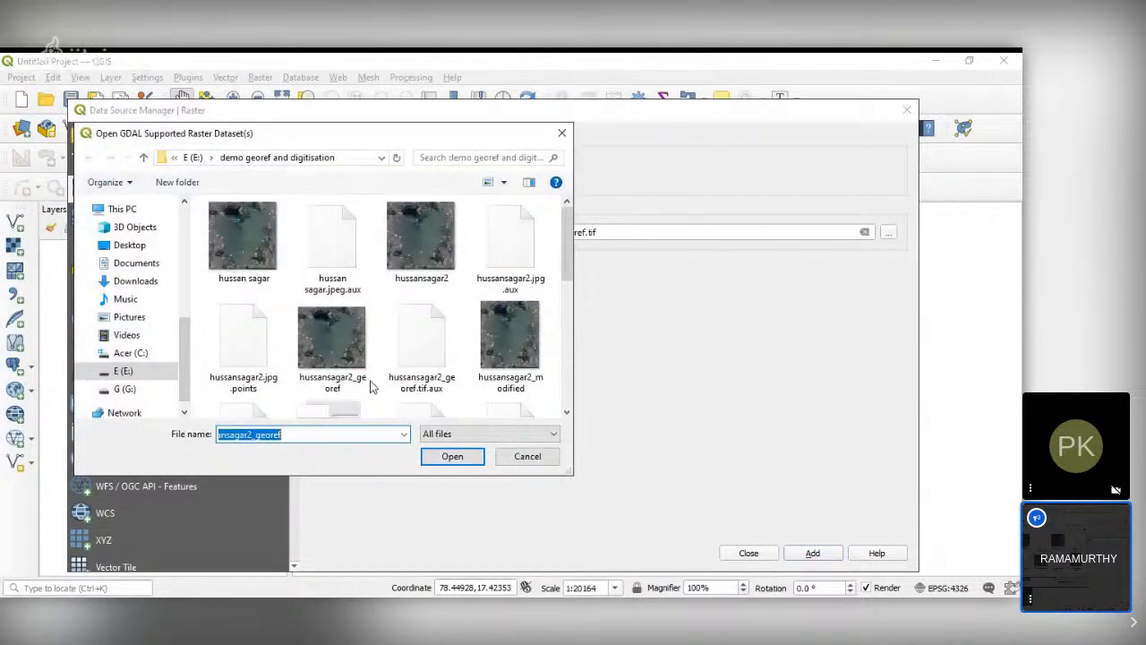
{"action": "left_click", "coordinate": [354, 349]}
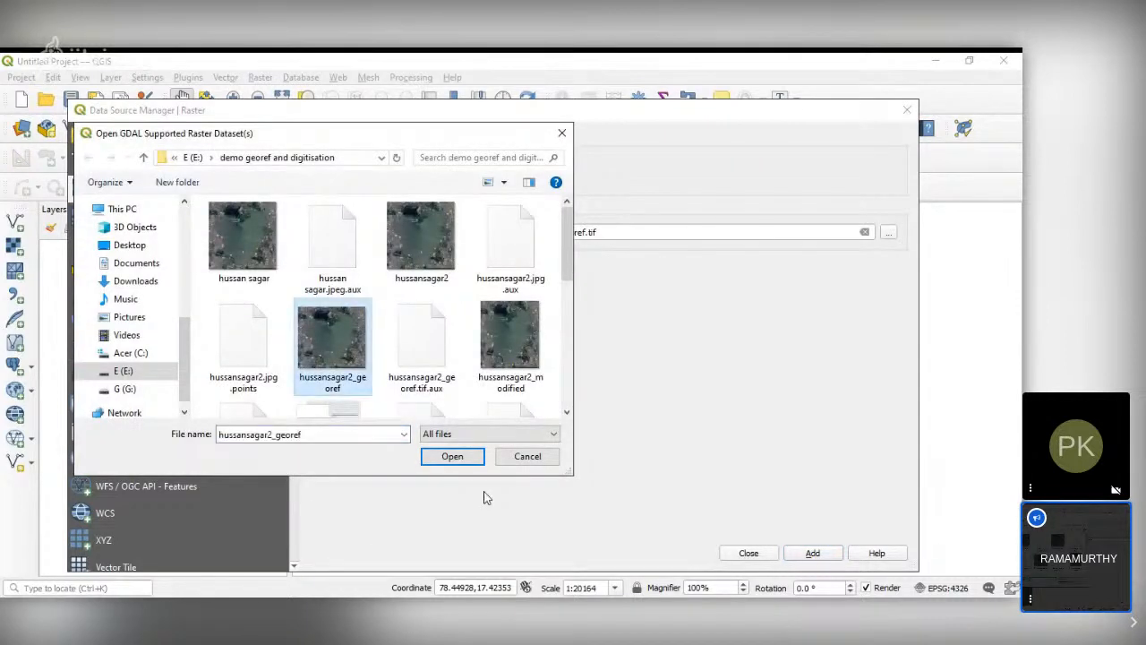
{"action": "left_click", "coordinate": [443, 459]}
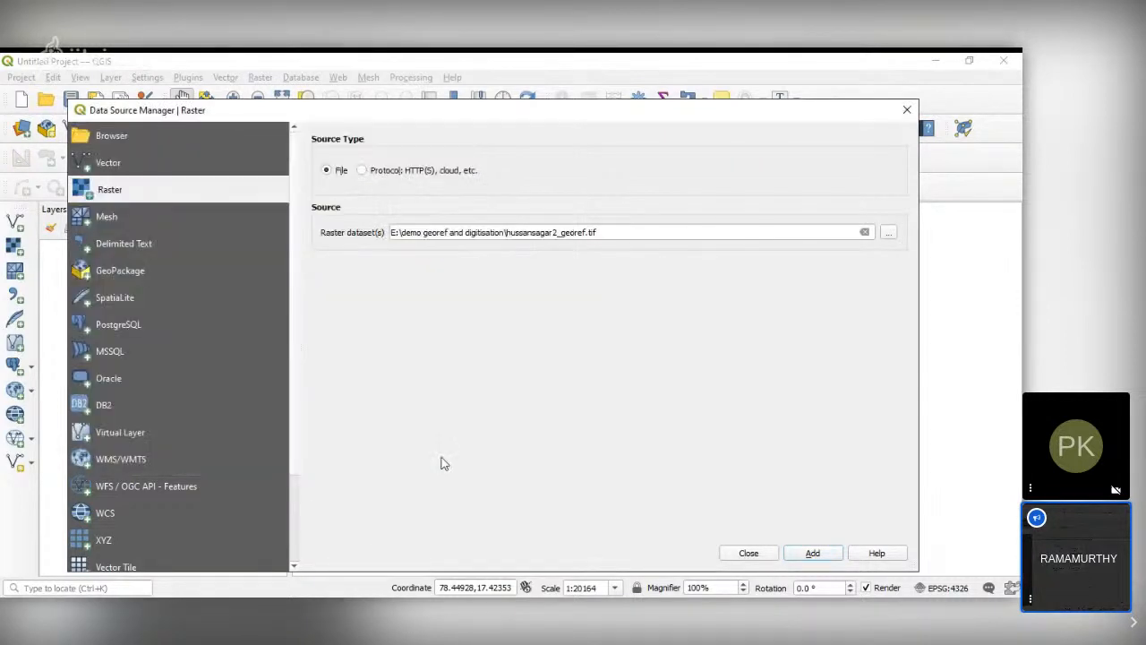
{"action": "left_click", "coordinate": [813, 553]}
{"action": "left_click", "coordinate": [749, 554]}
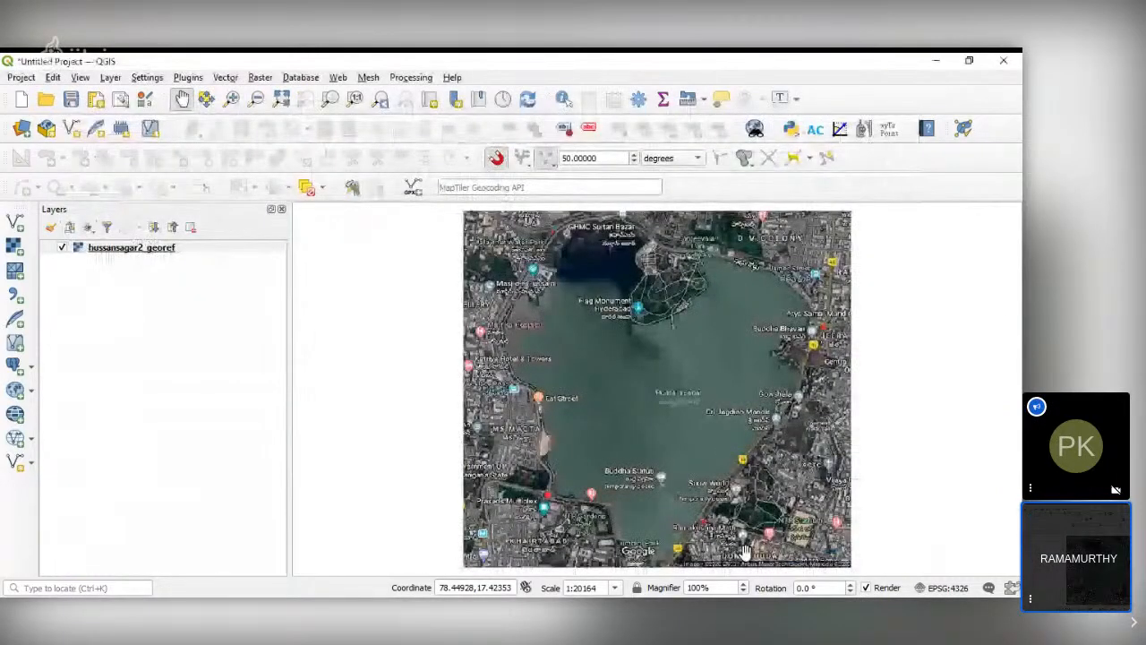
{"action": "left_click", "coordinate": [309, 342]}
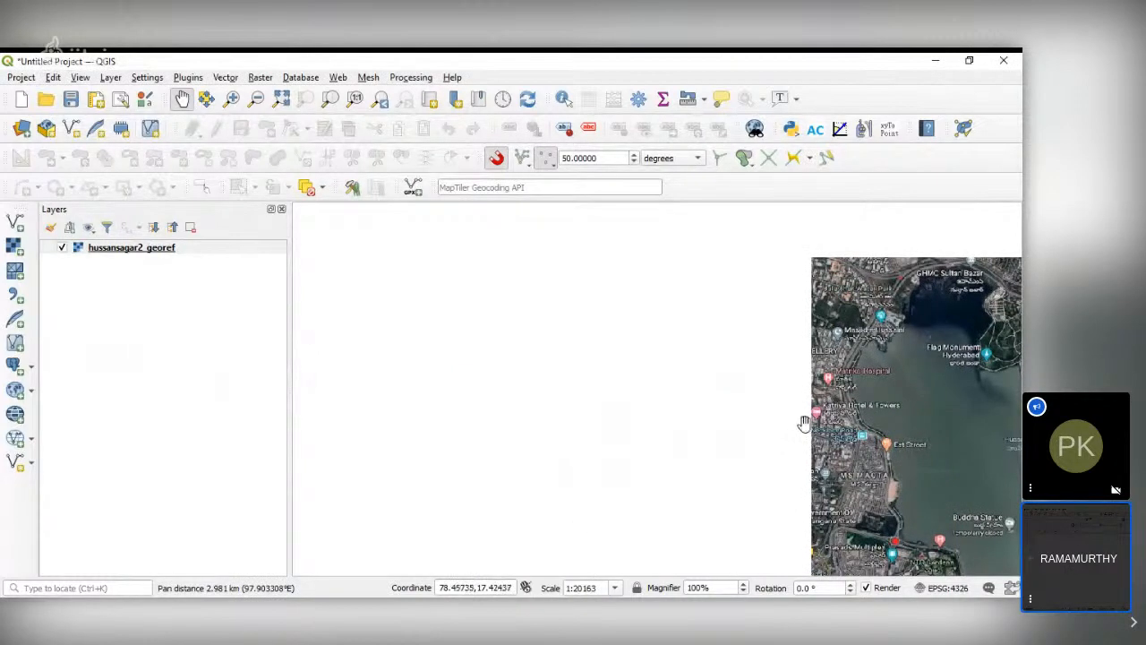
{"action": "left_click", "coordinate": [283, 99]}
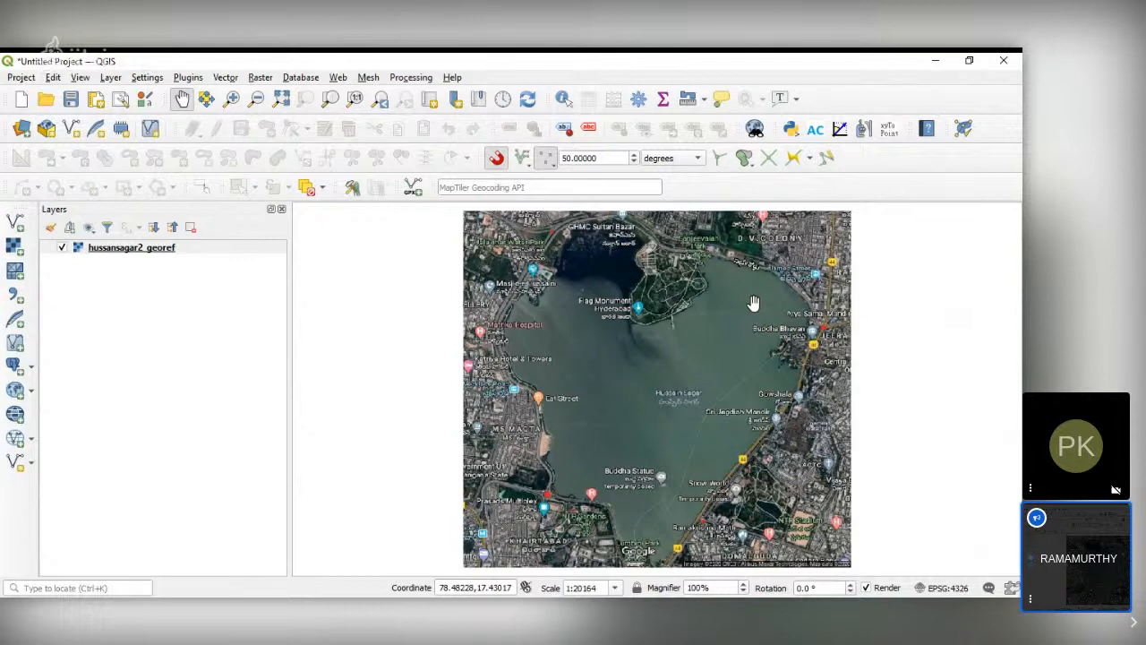
Set up a new shapefile layer saved as pointshape.shp in the demo georef and digitisation folder with Point geometry
{"action": "left_click", "coordinate": [111, 78]}
{"action": "mouse_move", "coordinate": [132, 110]}
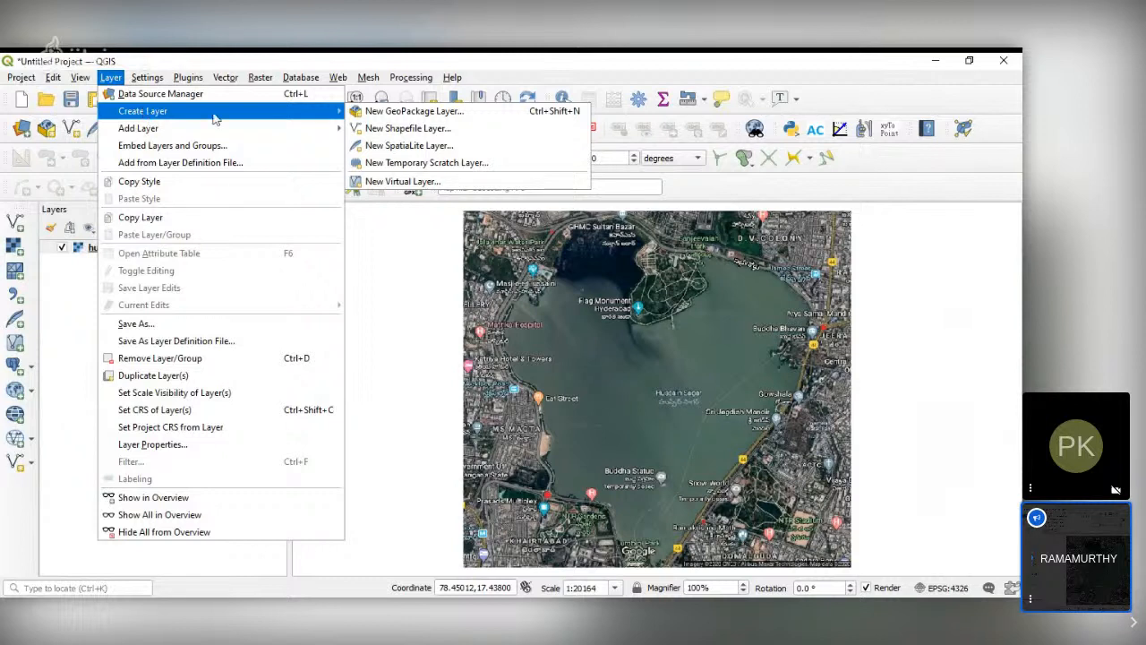
{"action": "left_click", "coordinate": [391, 130]}
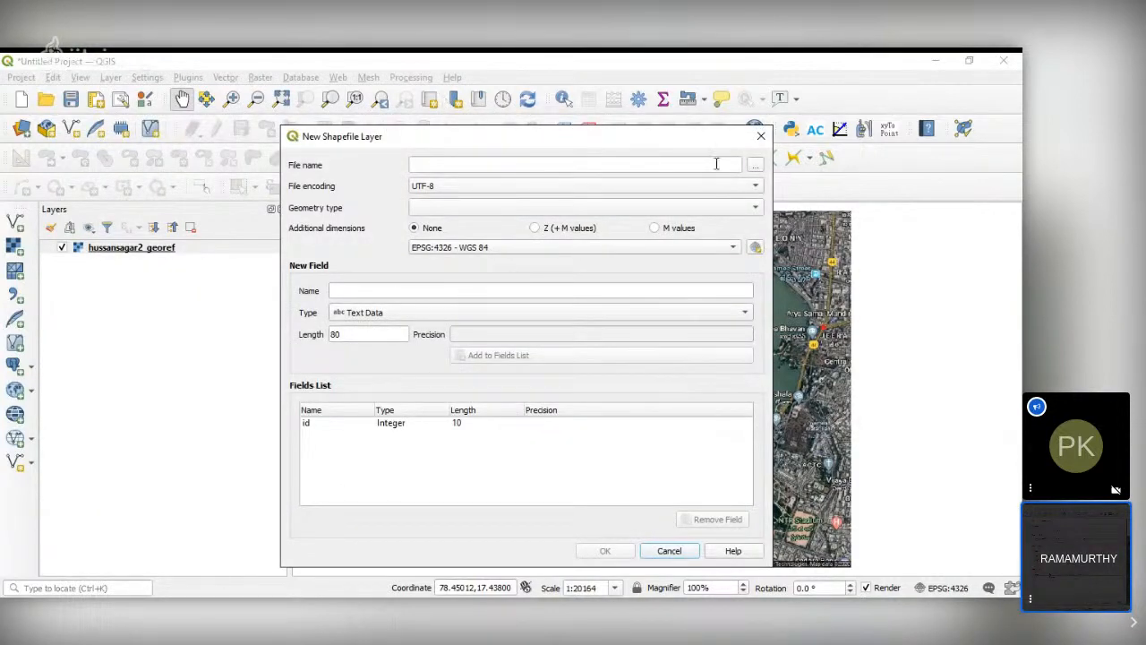
{"action": "left_click", "coordinate": [754, 167]}
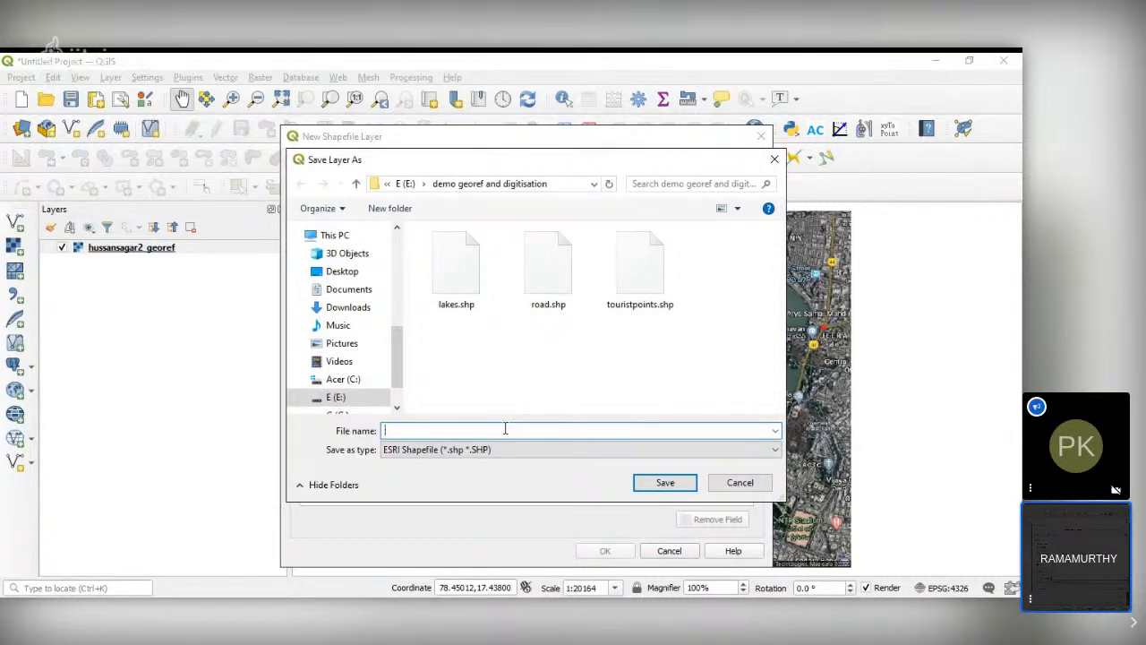
{"action": "type", "text": "pointshape"}
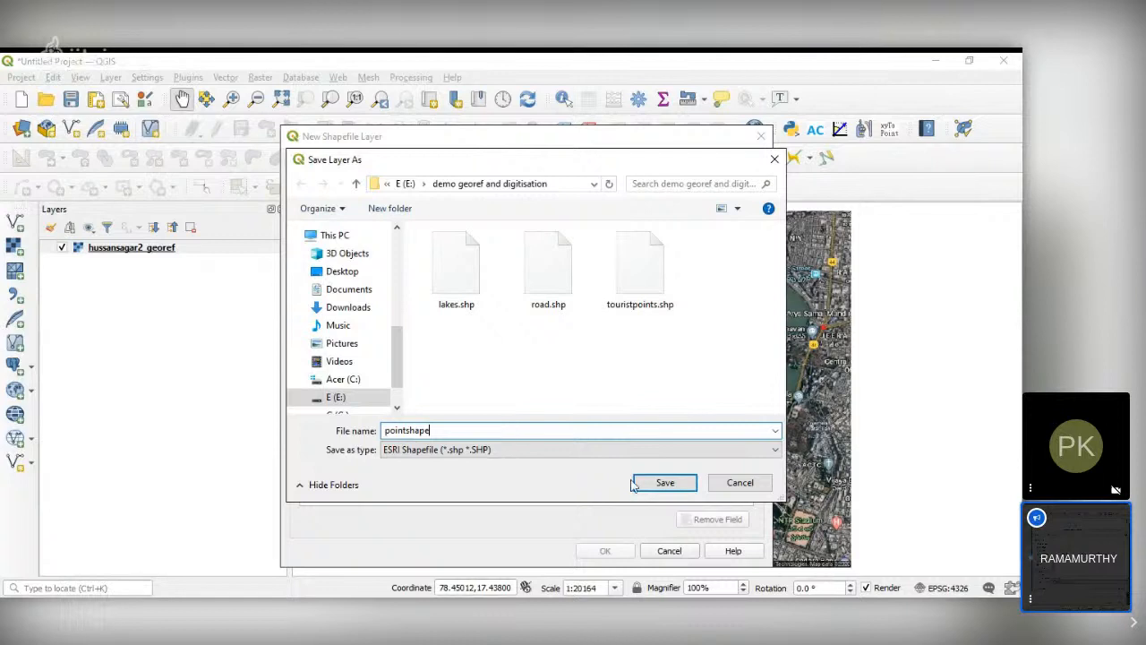
{"action": "left_click", "coordinate": [658, 489]}
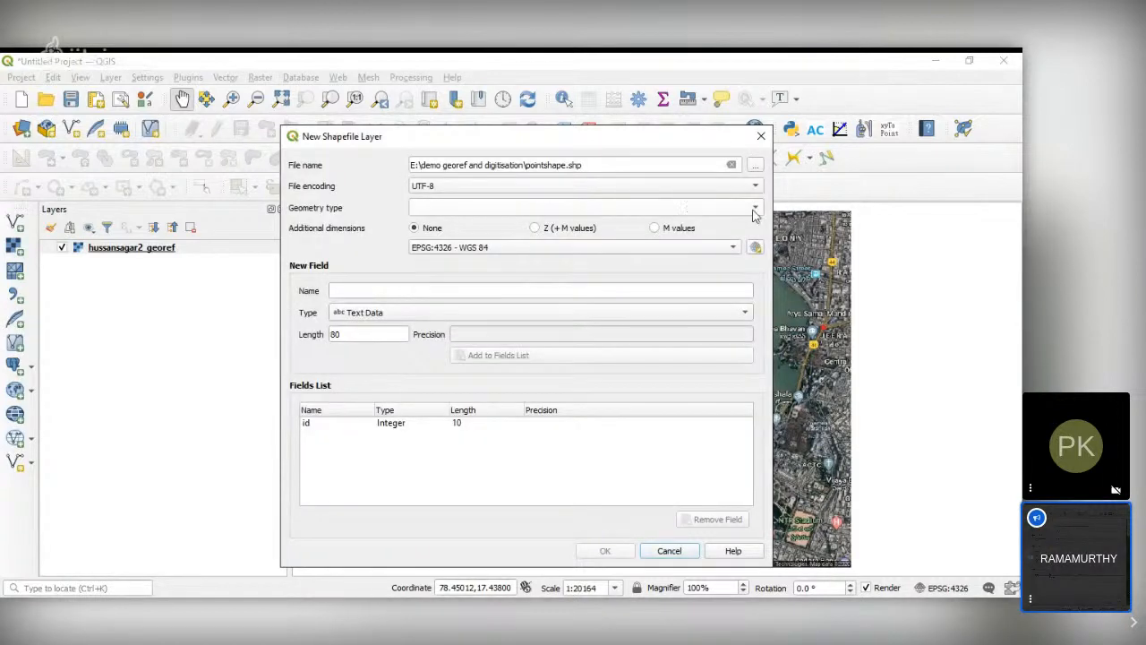
{"action": "left_click", "coordinate": [755, 211]}
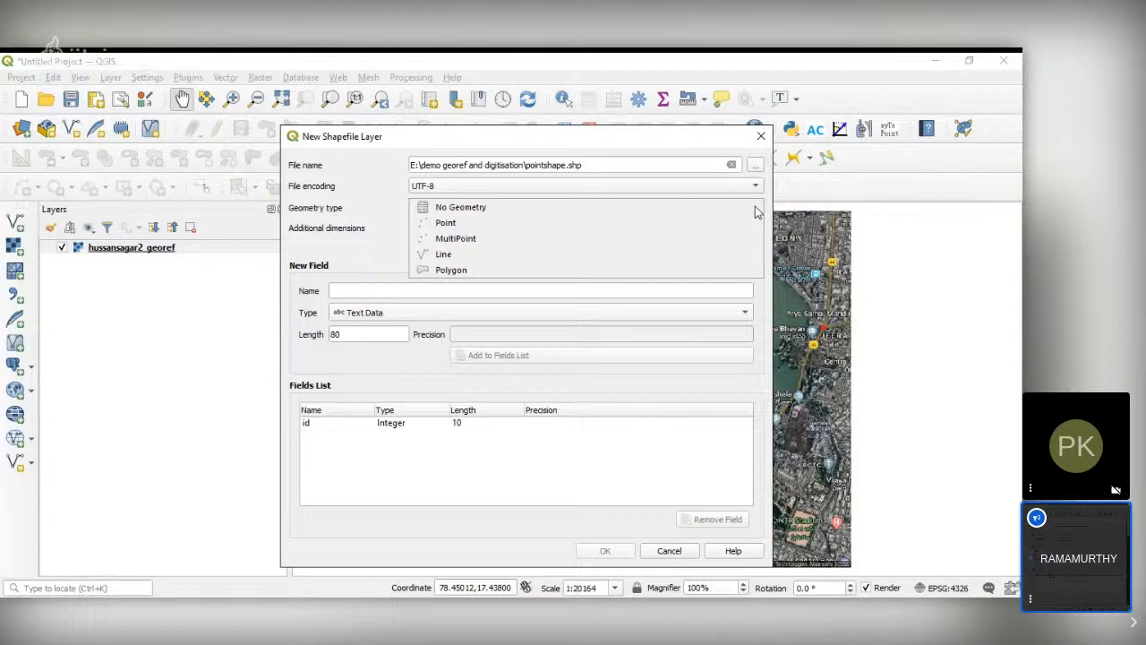
{"action": "left_click", "coordinate": [555, 223]}
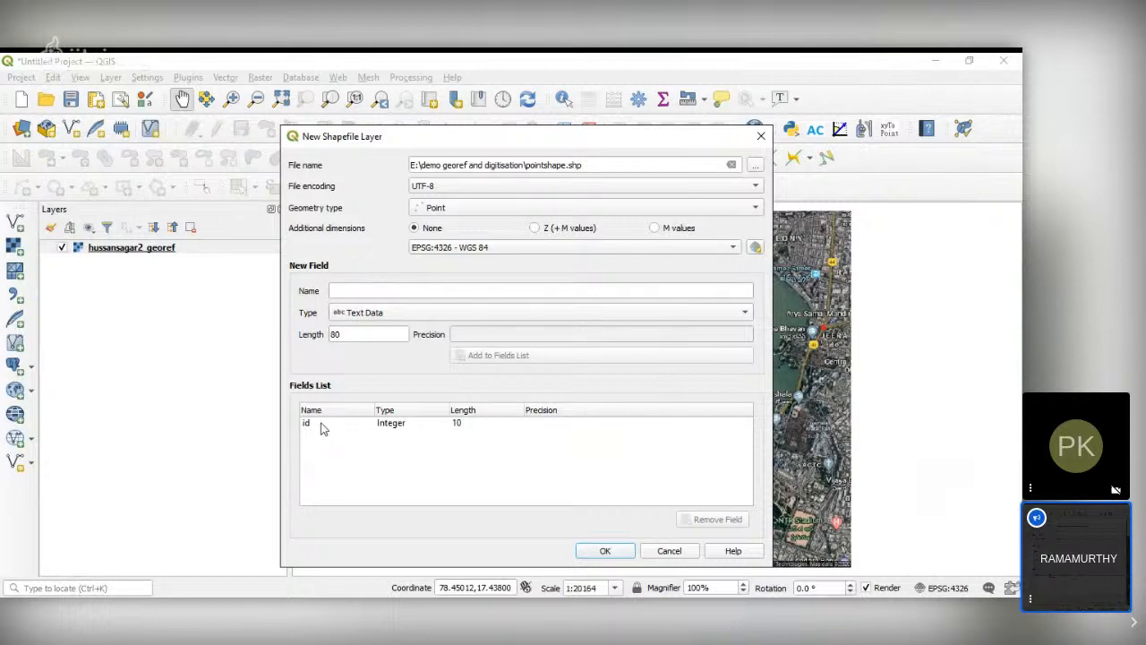
Add a text field called name with length 50 and create the shapefile layer
{"action": "left_click", "coordinate": [395, 291]}
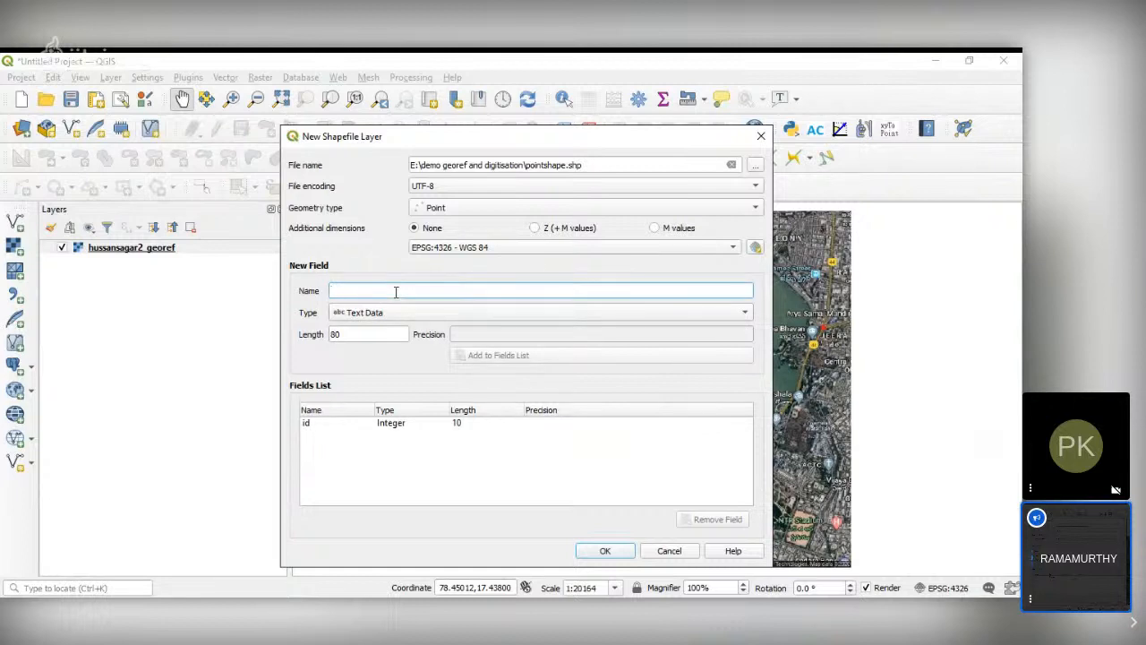
{"action": "type", "text": "name"}
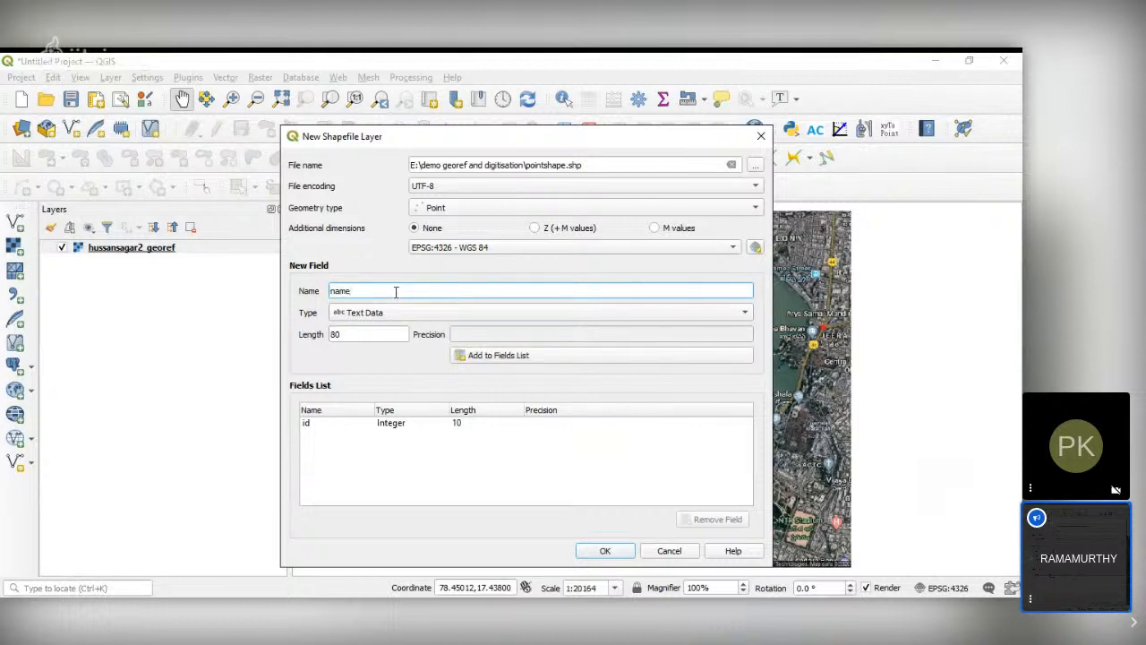
{"action": "double_click", "coordinate": [364, 332]}
{"action": "type", "text": "50"}
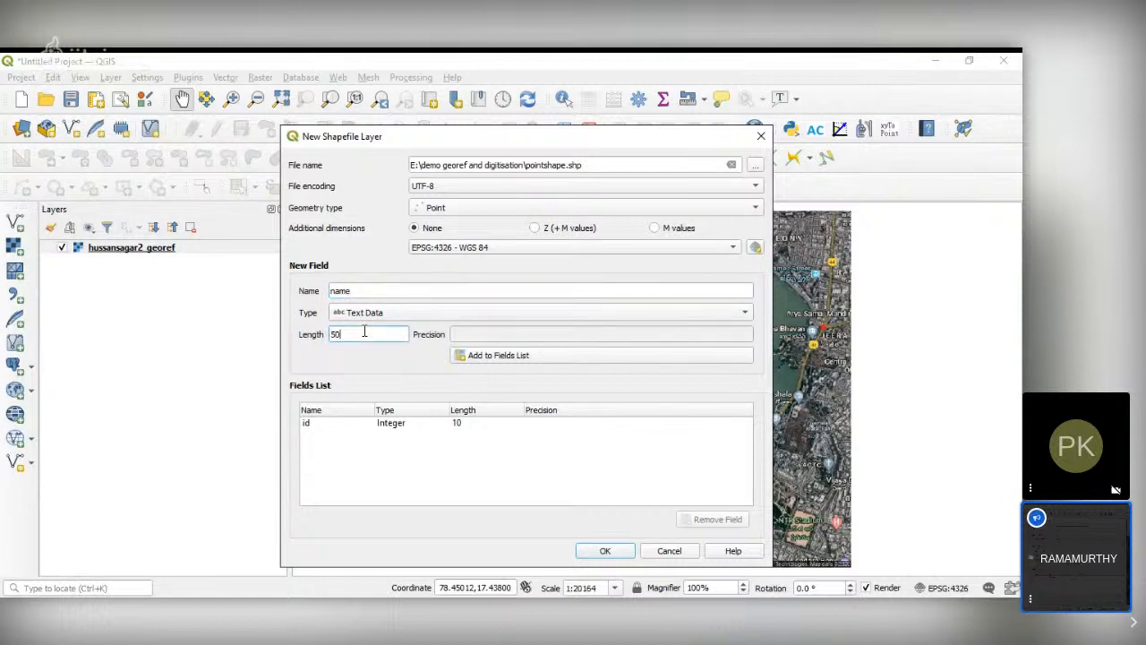
{"action": "left_click", "coordinate": [477, 356]}
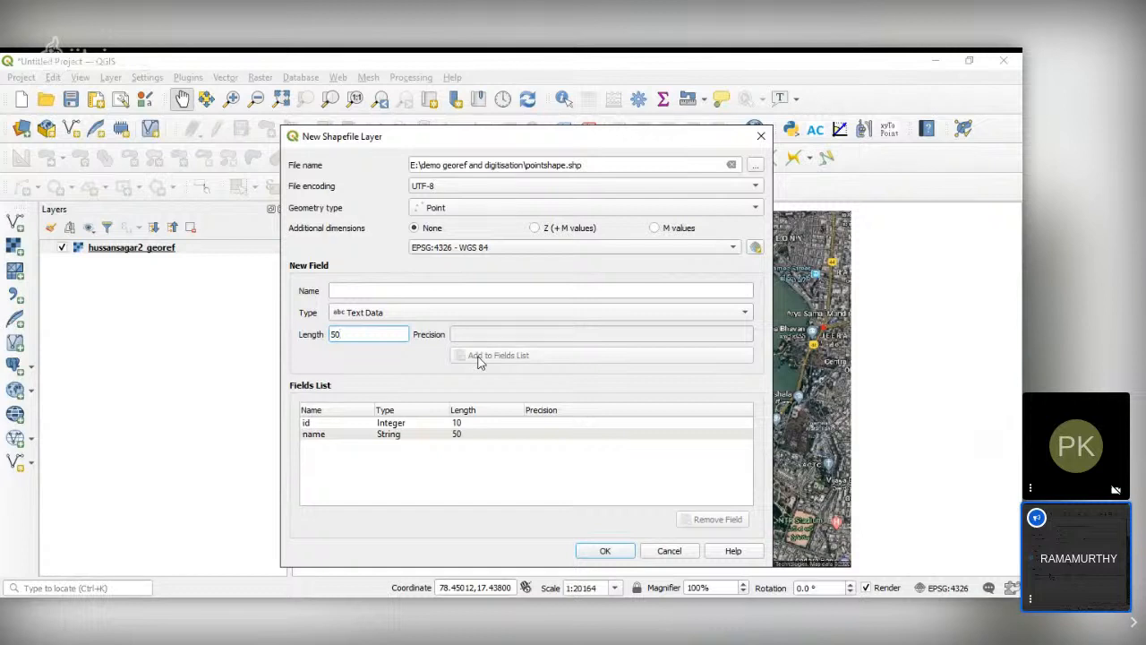
{"action": "left_click", "coordinate": [623, 553]}
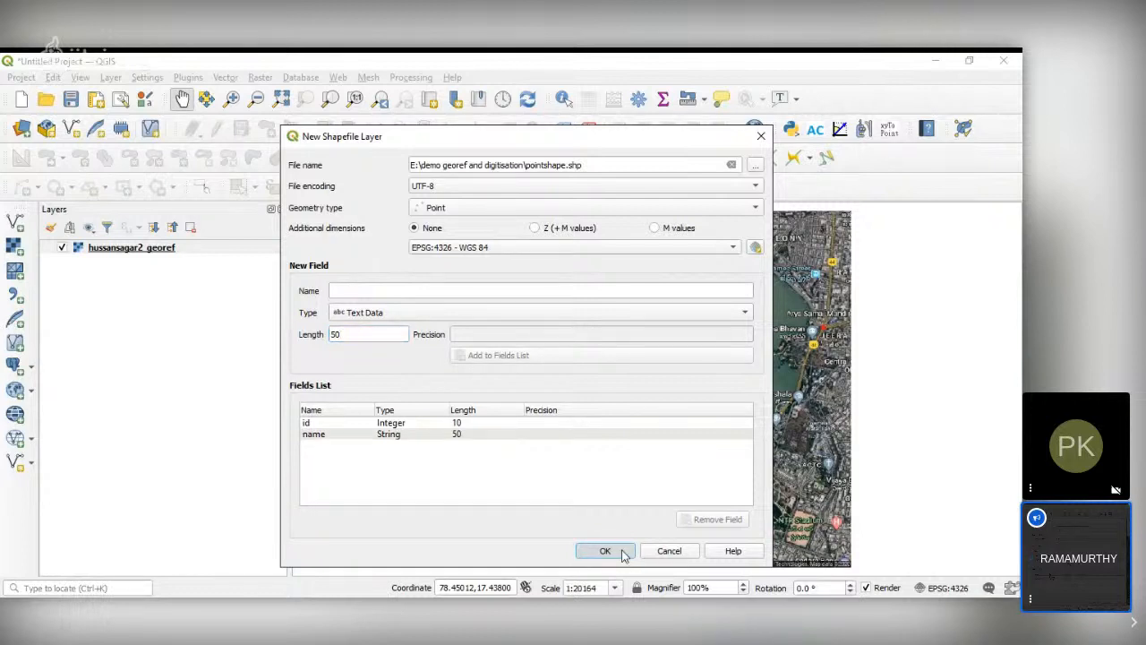
Hide and reshow the hussansagar2_georef raster, and turn on editing for the pointshape layer
{"action": "left_click", "coordinate": [62, 261]}
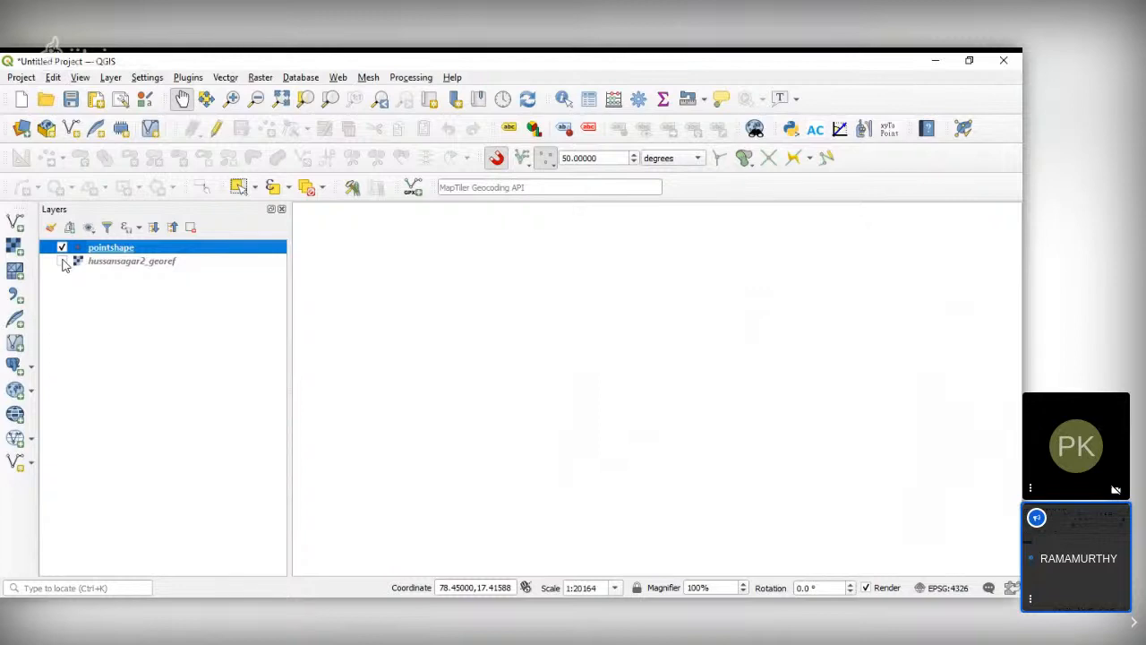
{"action": "left_click", "coordinate": [63, 261]}
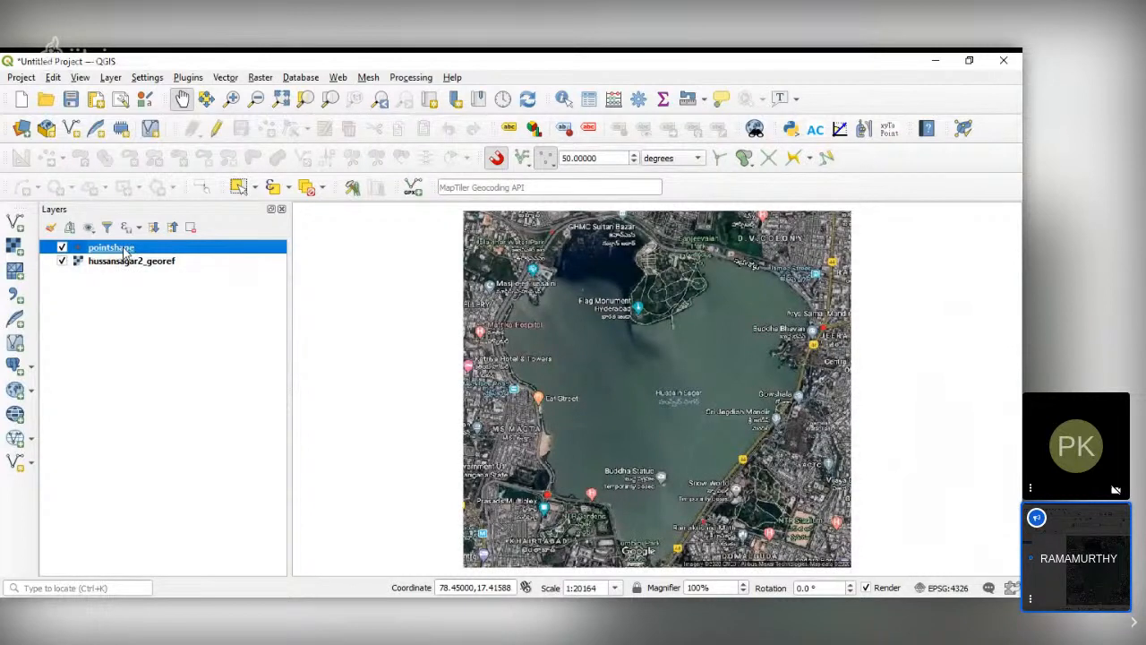
{"action": "left_click", "coordinate": [216, 131]}
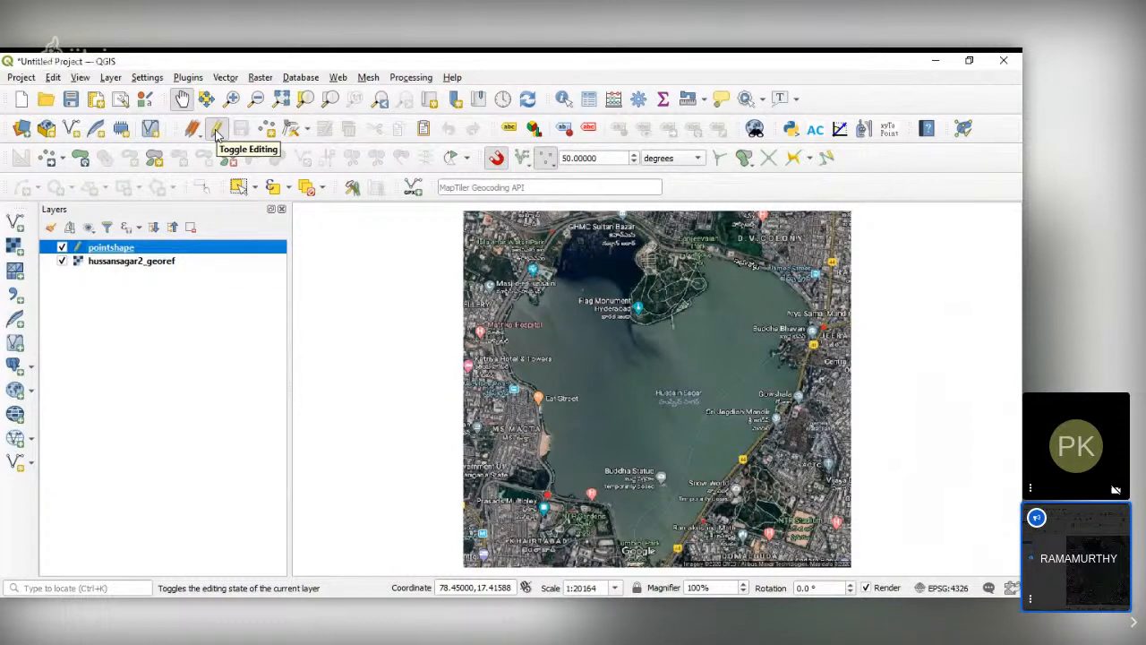
{"action": "left_click", "coordinate": [216, 131]}
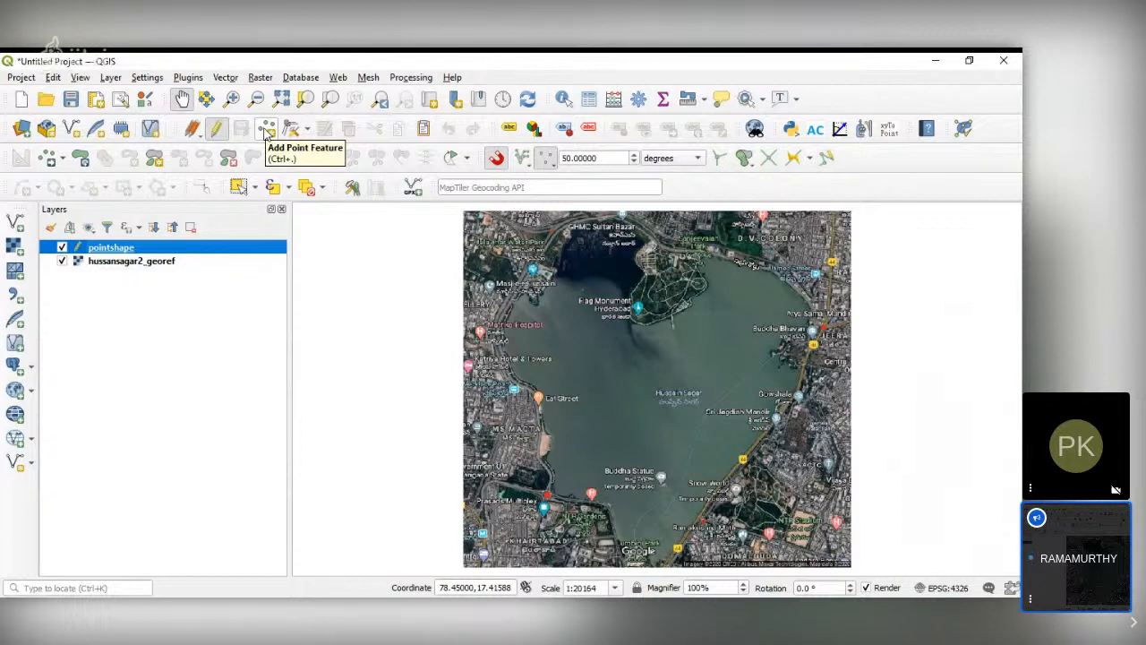
Place a point feature on the Buddha Statue marker and set its id to 1
{"action": "left_click", "coordinate": [266, 130]}
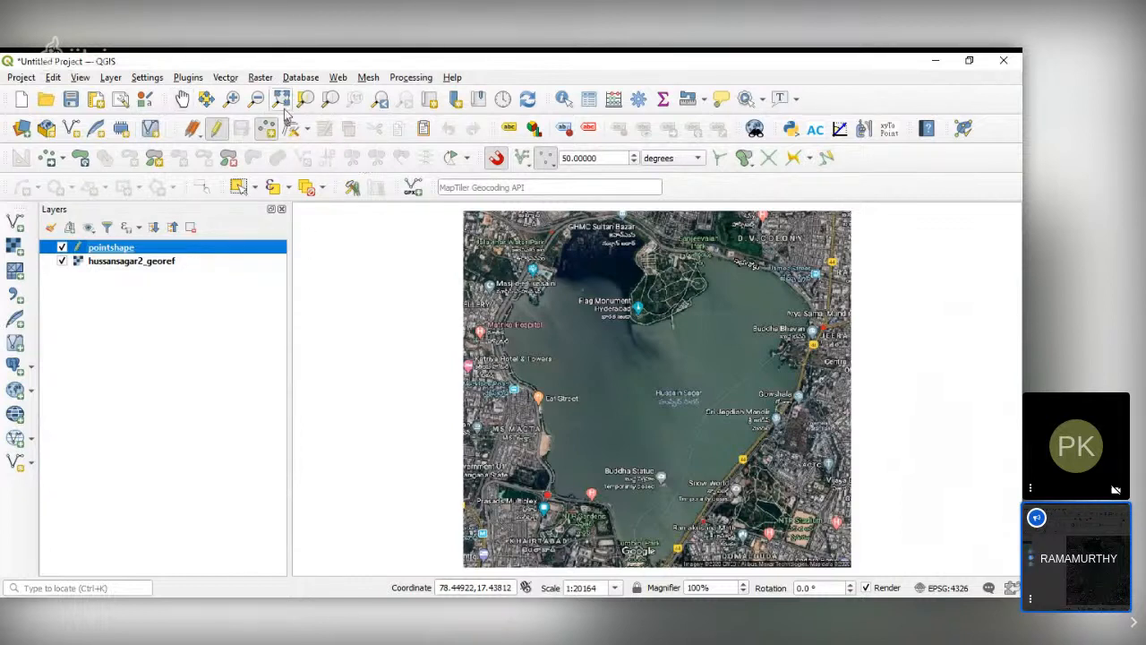
{"action": "left_click", "coordinate": [231, 98]}
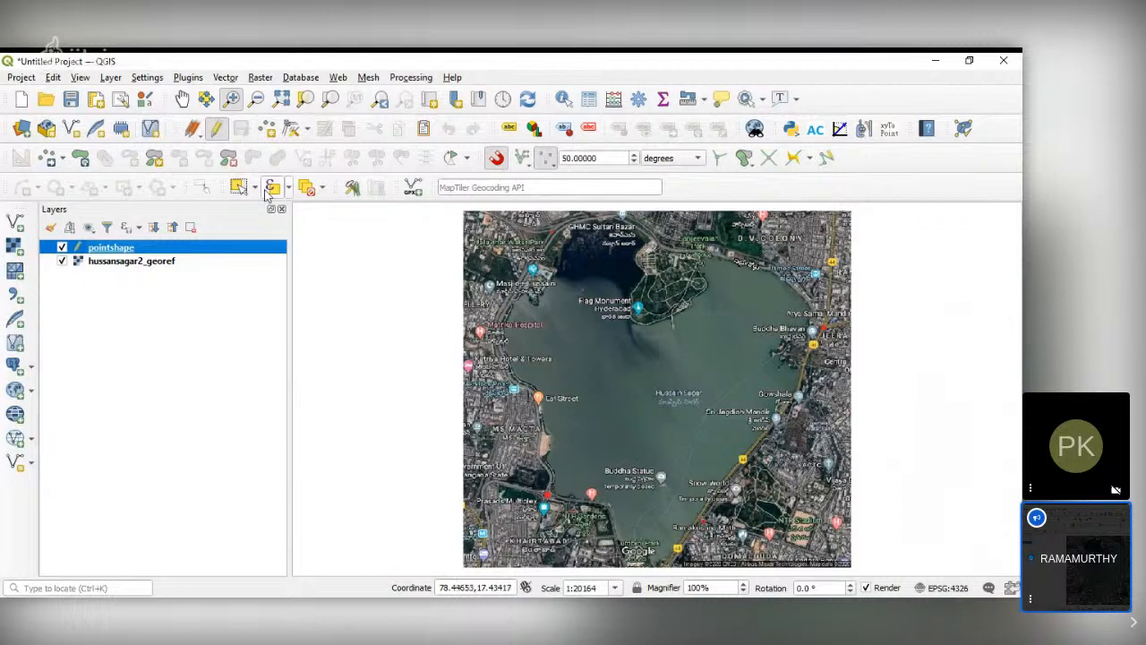
{"action": "left_click_drag", "start_coordinate": [609, 440], "coordinate": [690, 518]}
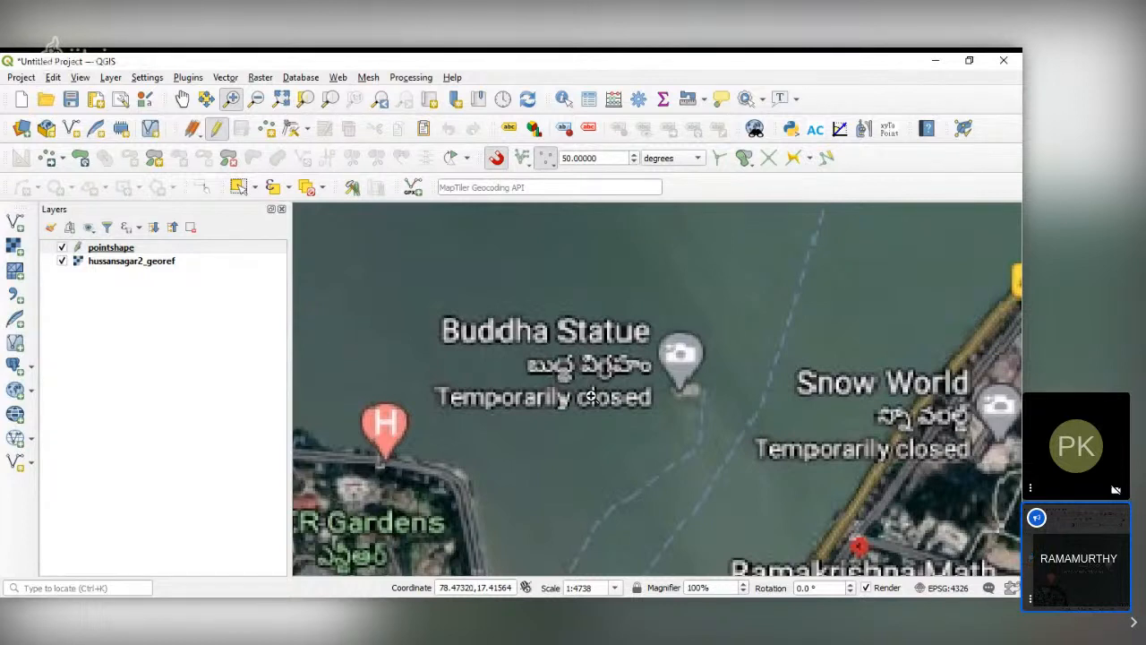
{"action": "left_click", "coordinate": [265, 129]}
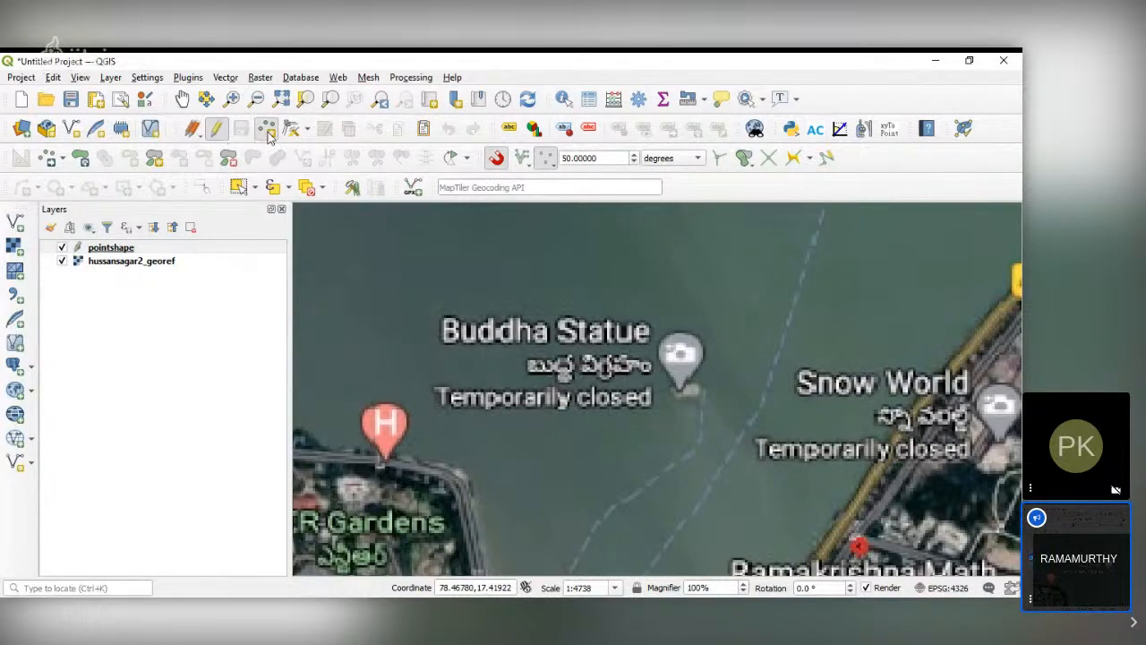
{"action": "left_click", "coordinate": [679, 359]}
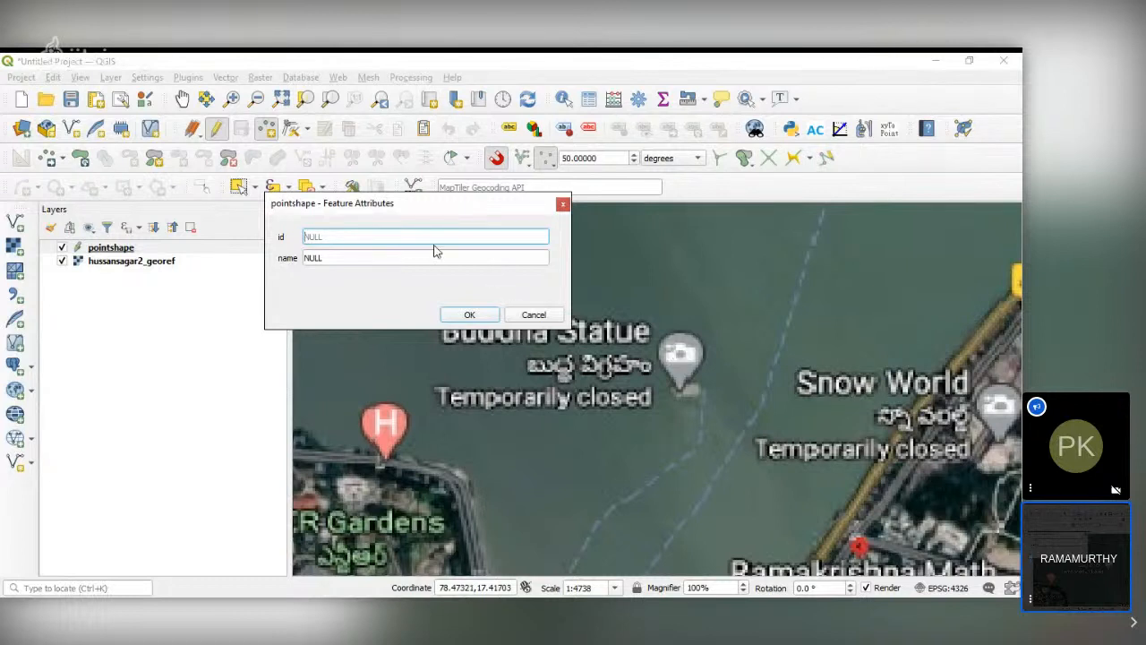
{"action": "type", "text": "1"}
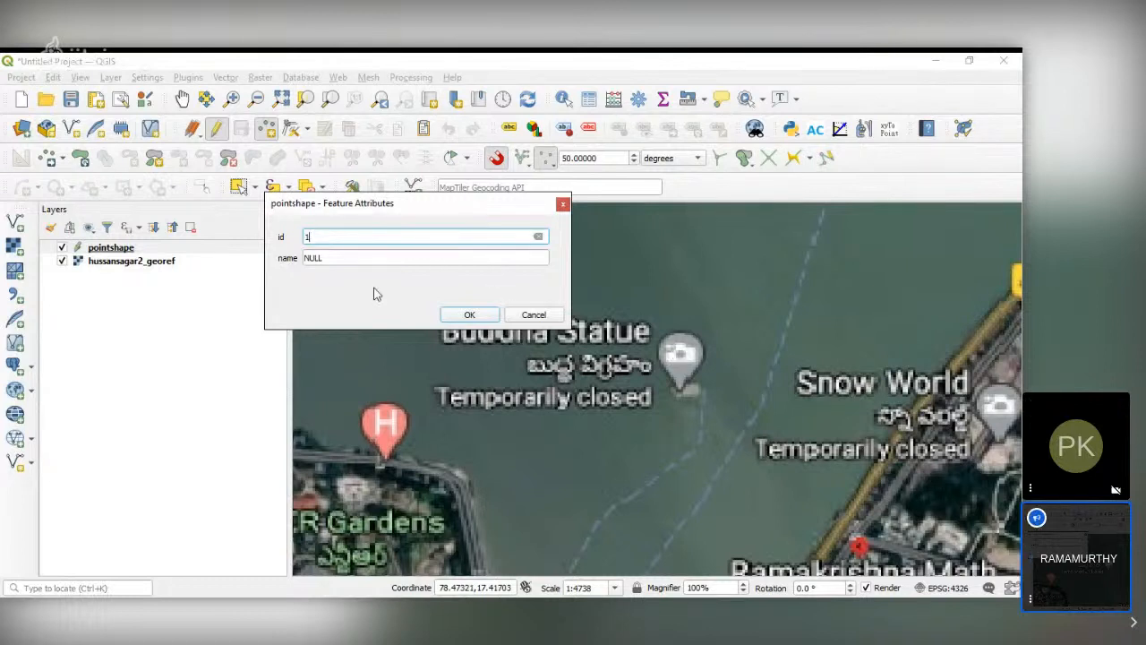
Set the Buddha Statue point's name to STATUE OF LORD BUDHA and save the feature attributes
{"action": "left_click", "coordinate": [366, 262]}
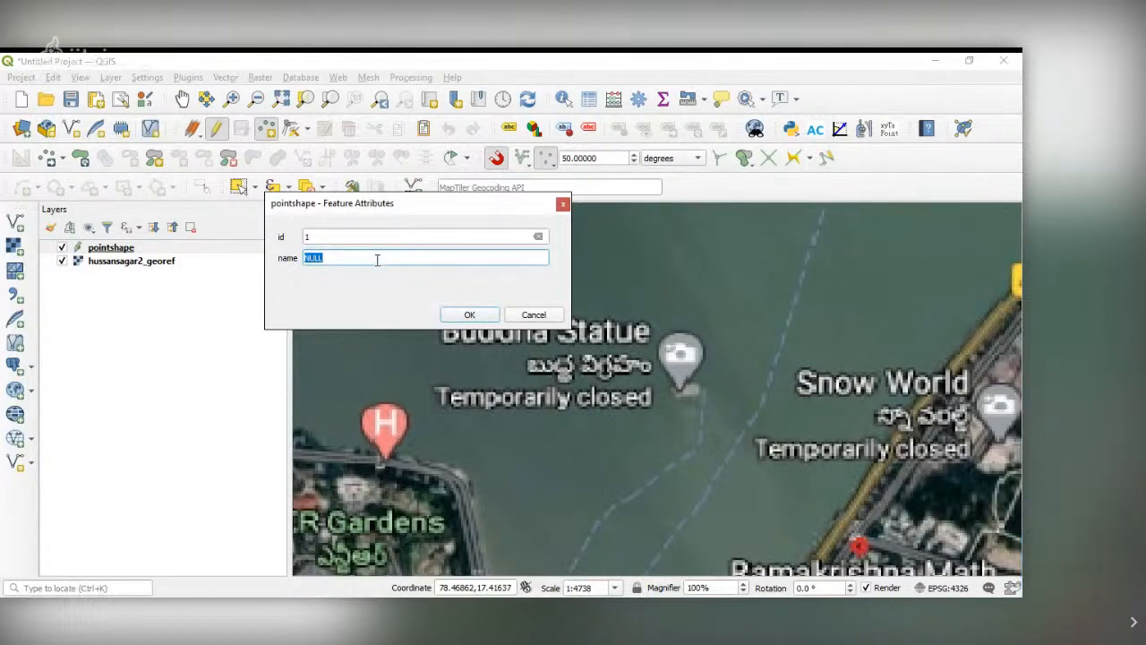
{"action": "type", "text": "sta"}
{"action": "key", "text": "BackSpace"}
{"action": "key", "text": "BackSpace"}
{"action": "type", "text": "ST"}
{"action": "type", "text": "ATUE OF "}
{"action": "type", "text": "LOR"}
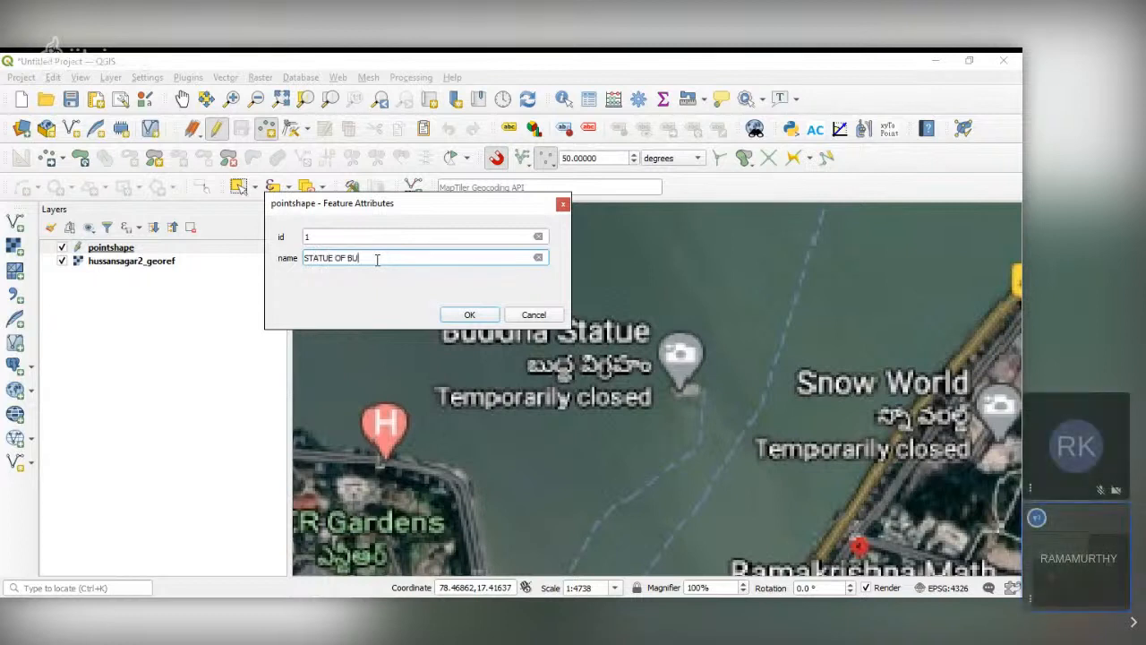
{"action": "type", "text": "D BU"}
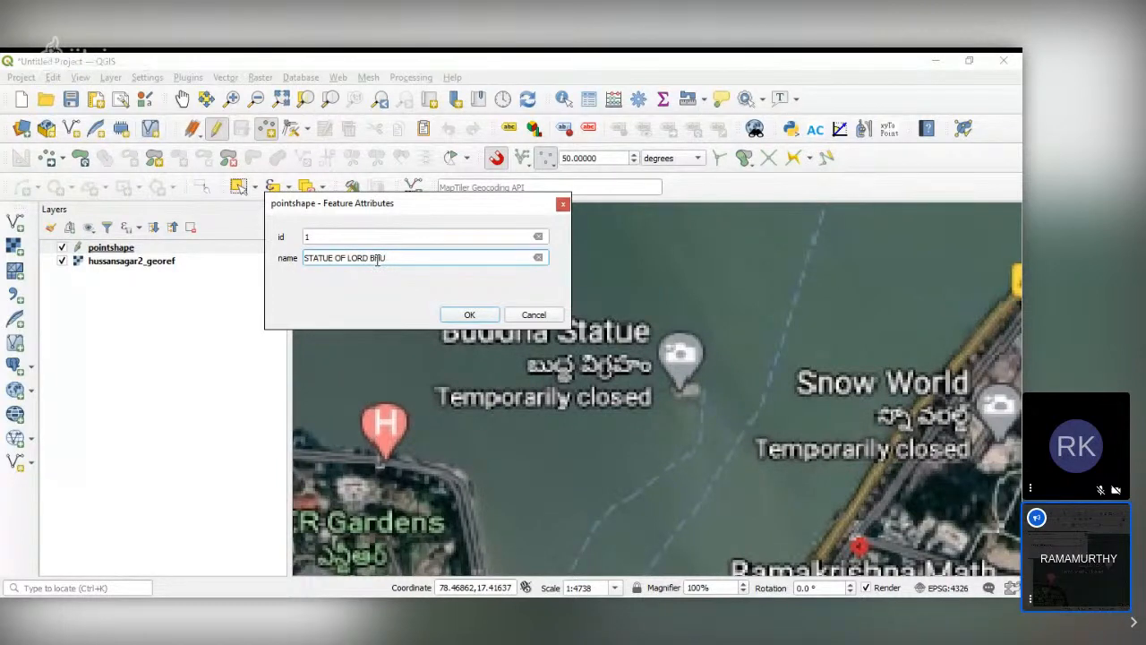
{"action": "type", "text": "DHA"}
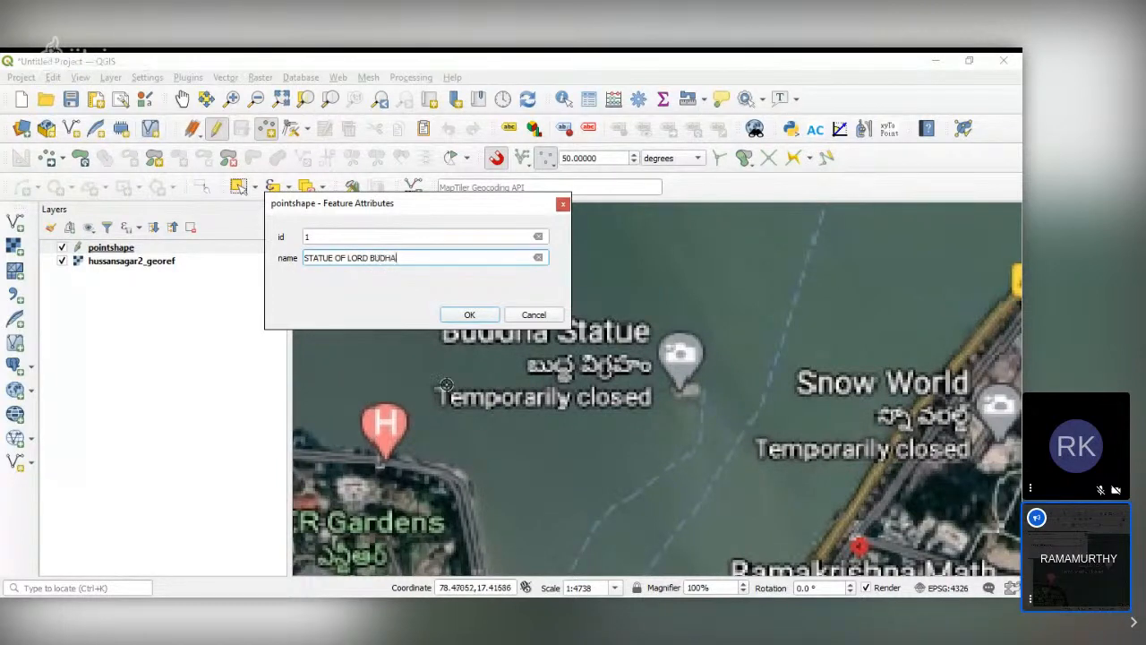
{"action": "left_click", "coordinate": [470, 315]}
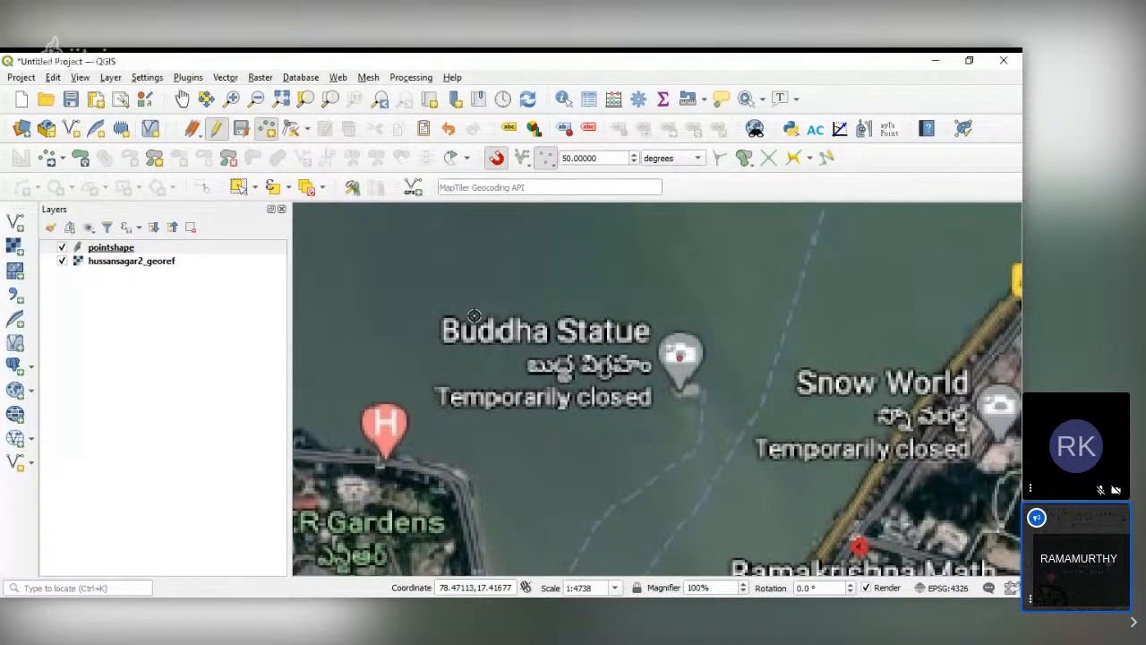
Inspect the digitised point with the raster temporarily hidden, and review its full name in the pointshape attribute table
{"action": "left_click", "coordinate": [62, 260]}
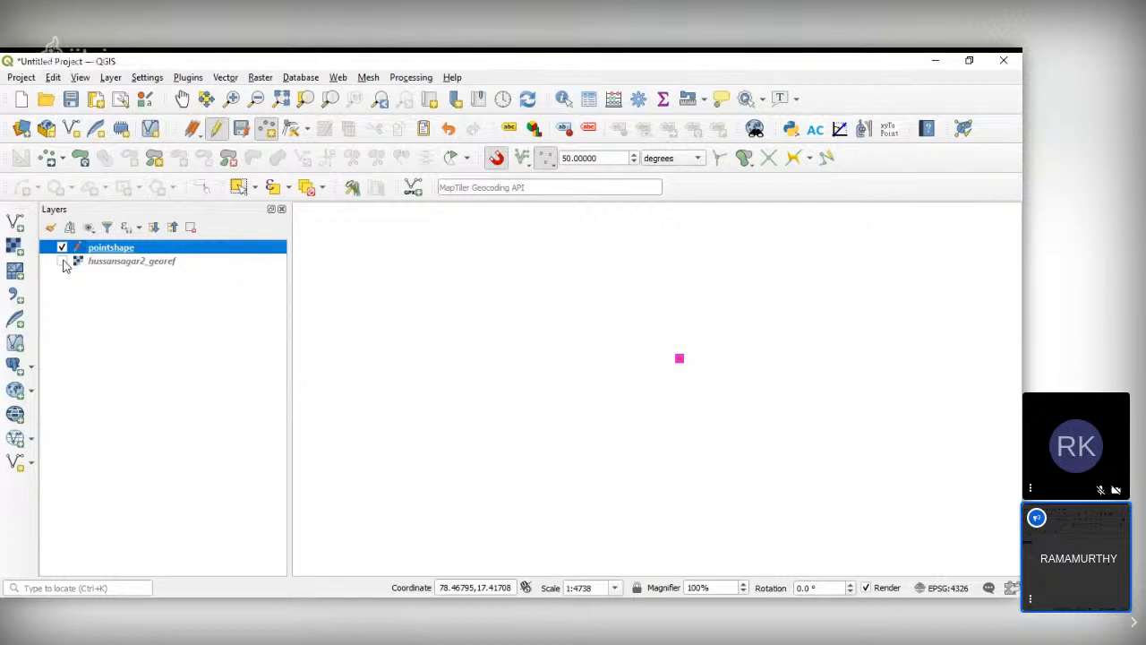
{"action": "right_click", "coordinate": [108, 247]}
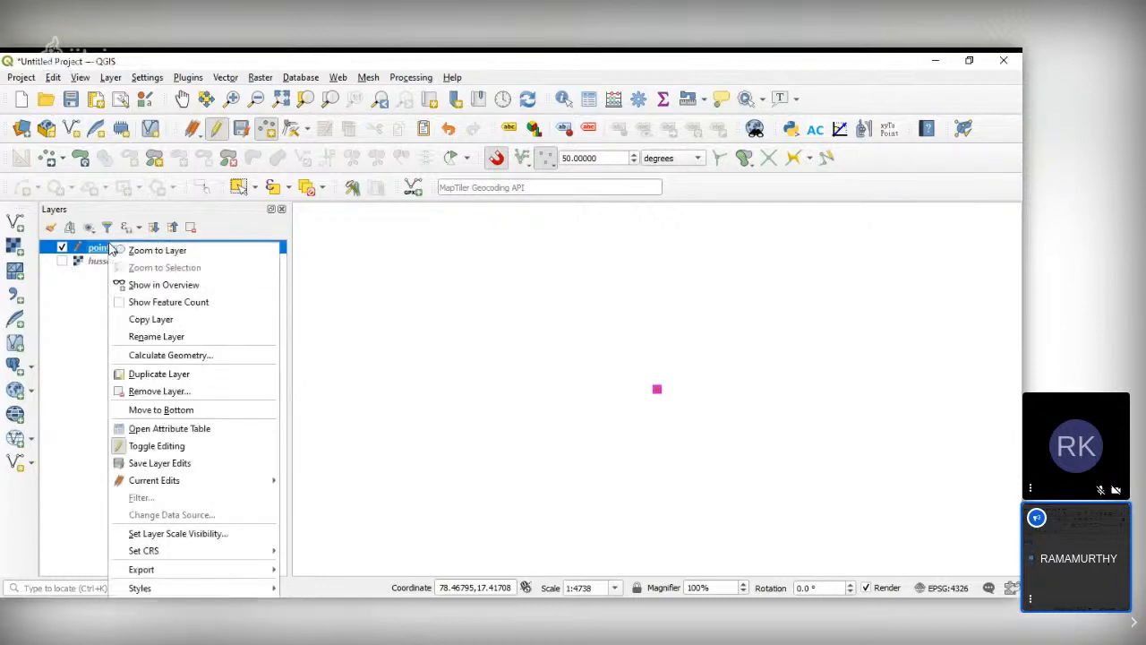
{"action": "left_click", "coordinate": [152, 429]}
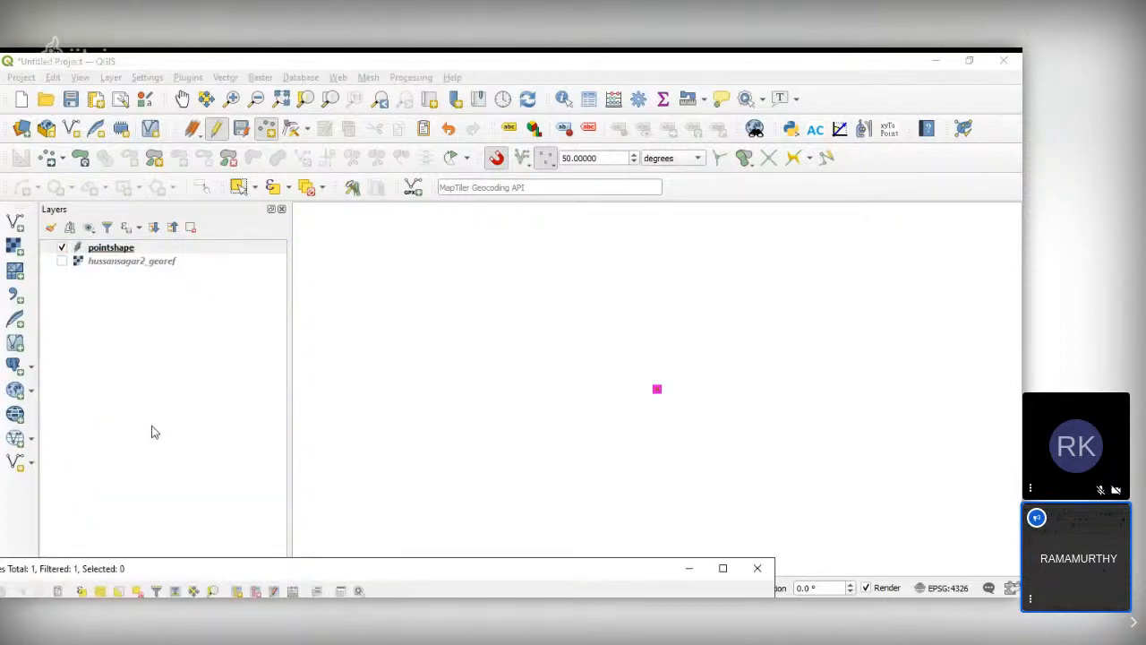
{"action": "right_click", "coordinate": [161, 248]}
{"action": "left_click", "coordinate": [161, 248]}
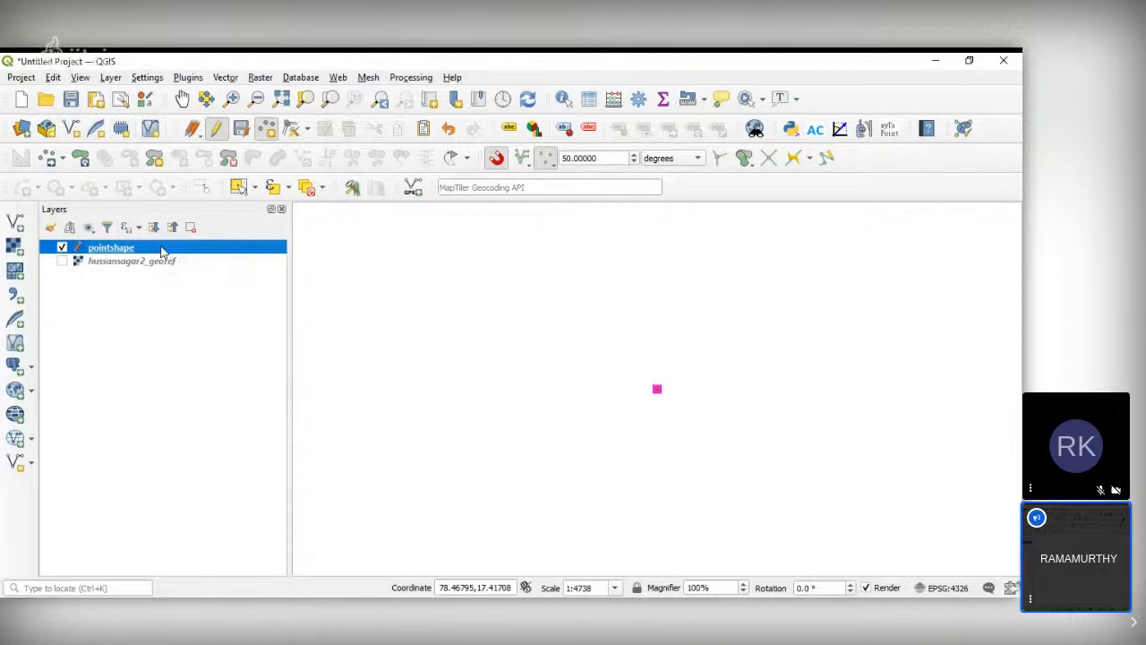
{"action": "right_click", "coordinate": [161, 249]}
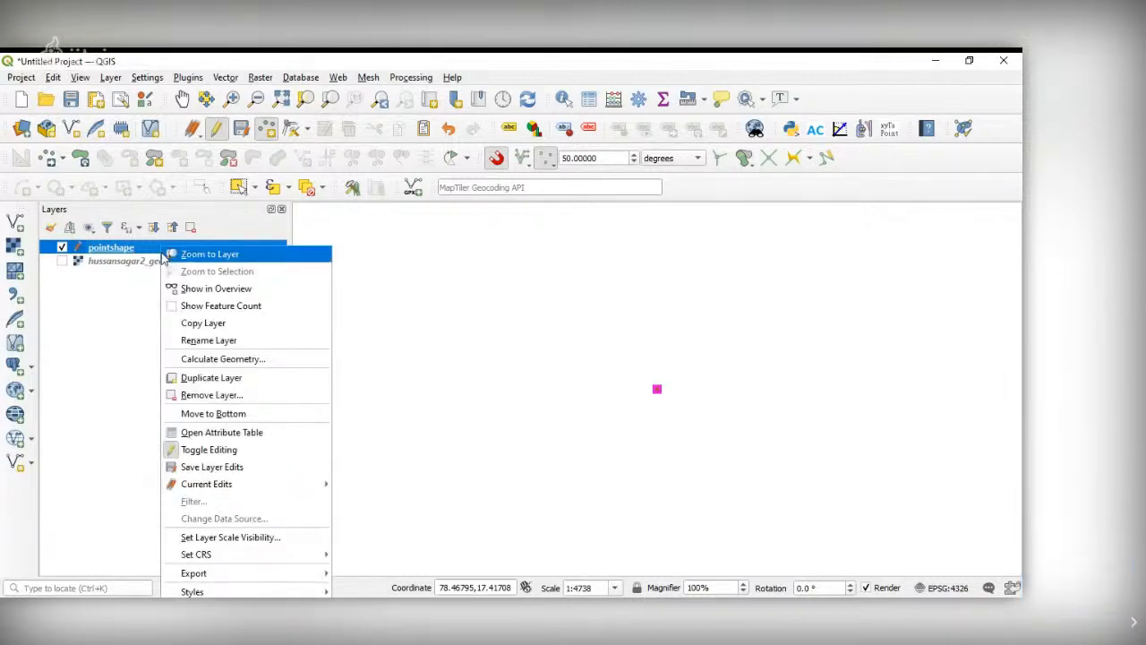
{"action": "left_click", "coordinate": [188, 433]}
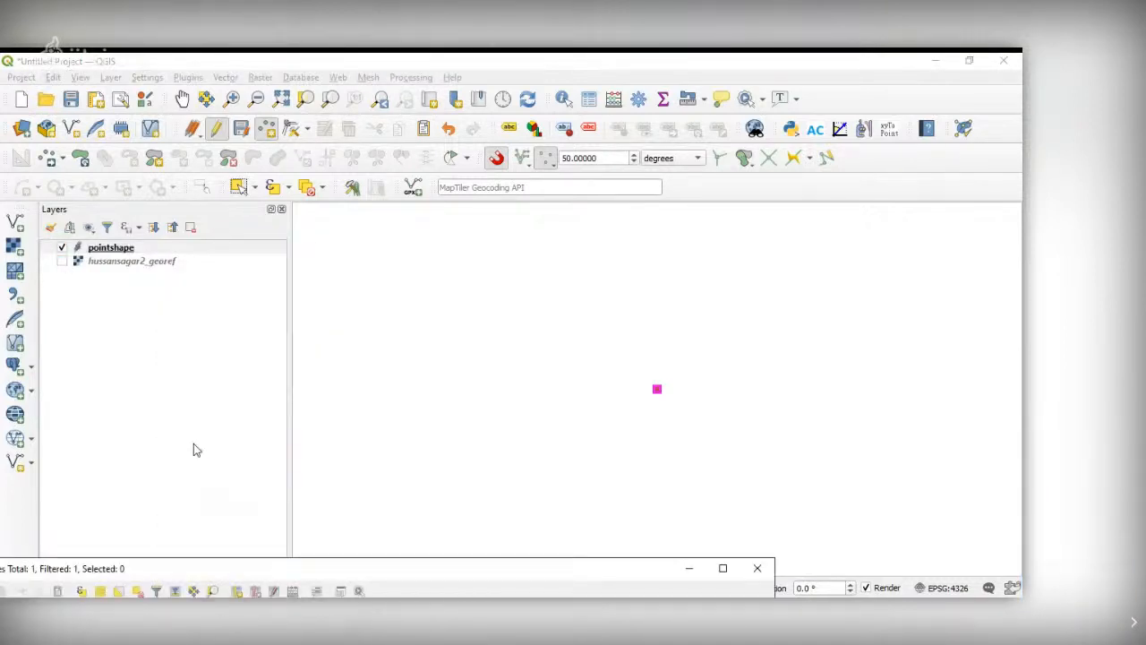
{"action": "left_click_drag", "start_coordinate": [493, 570], "coordinate": [679, 204]}
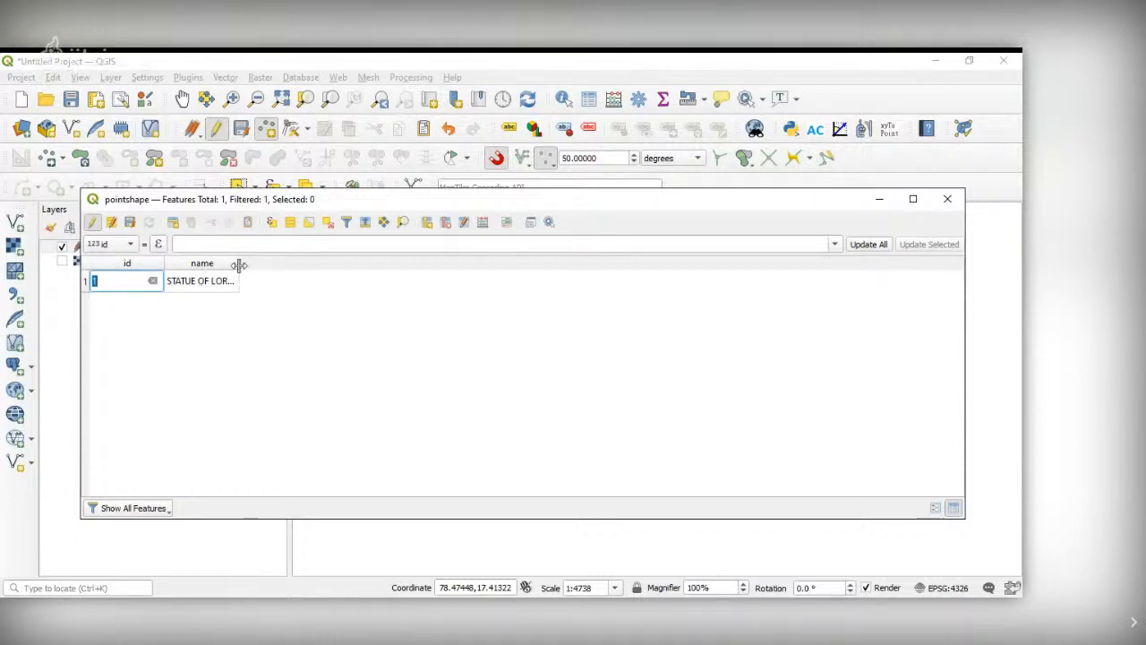
{"action": "left_click_drag", "start_coordinate": [238, 263], "coordinate": [319, 261]}
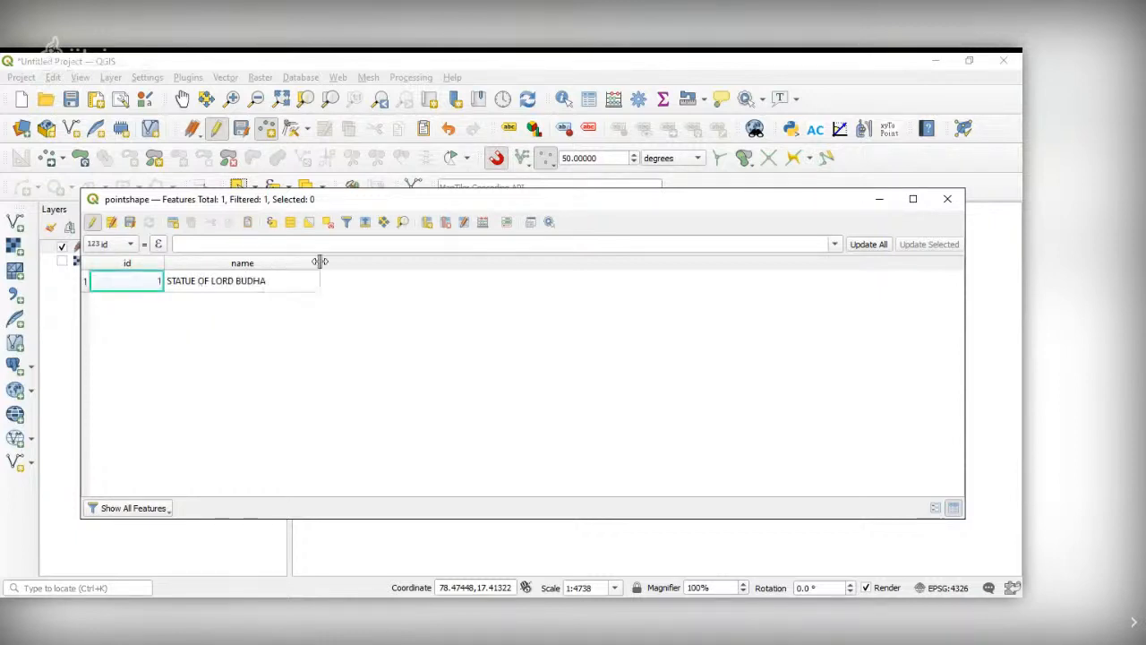
{"action": "left_click", "coordinate": [949, 200]}
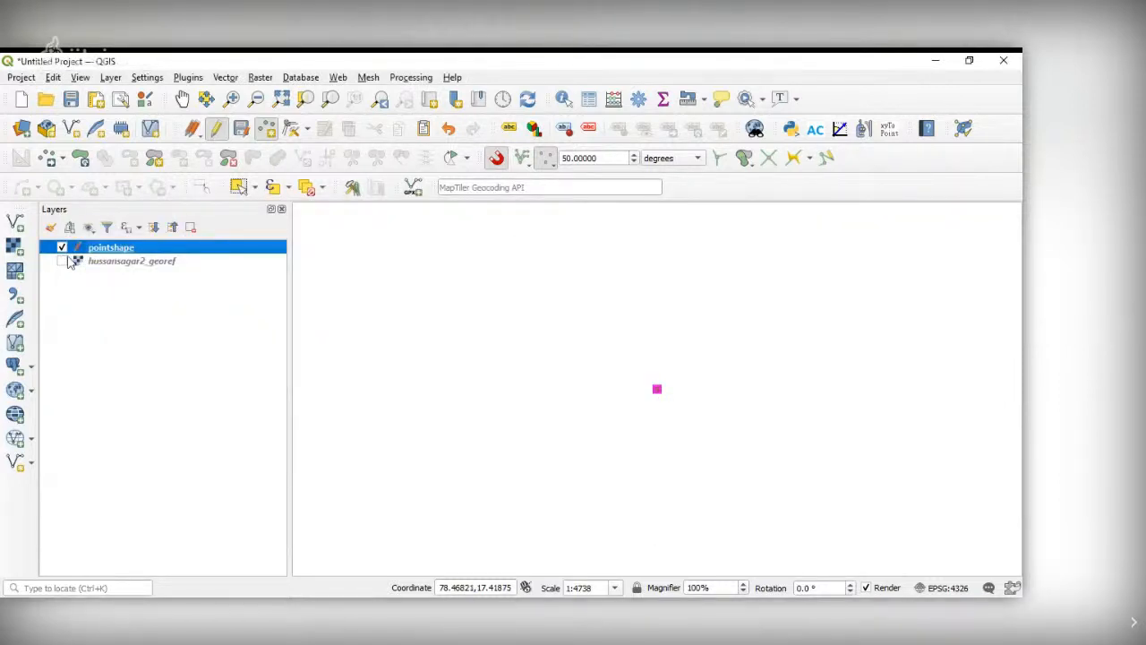
{"action": "left_click", "coordinate": [62, 262]}
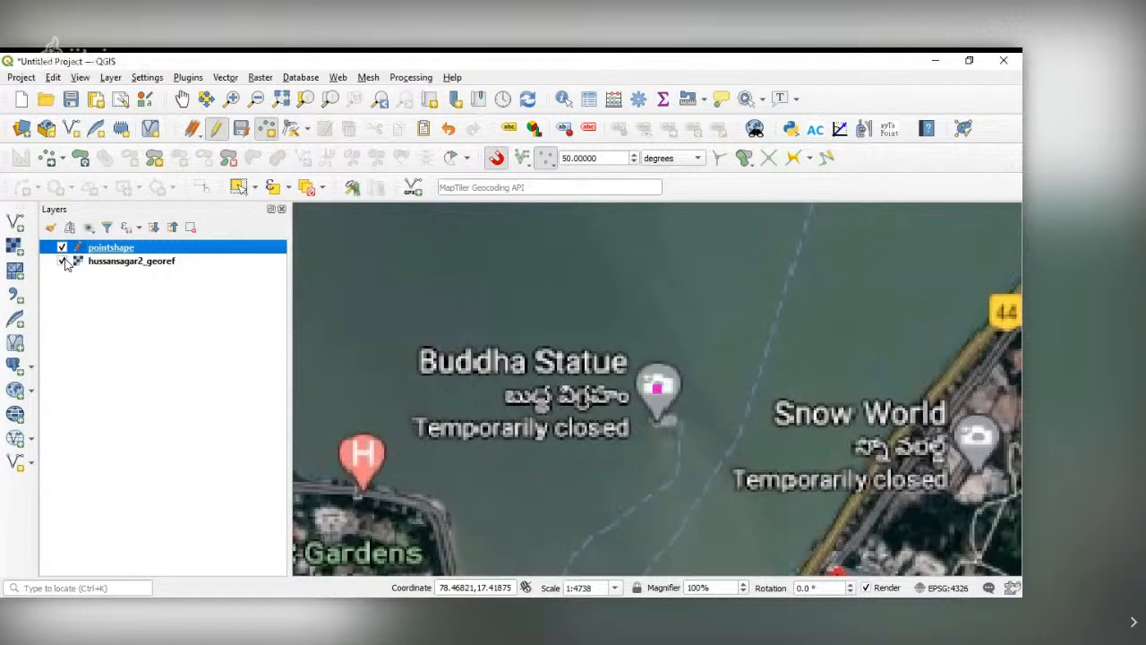
Save the pointshape layer edits, and toggle its editing mode off and on again
{"action": "left_click", "coordinate": [244, 131]}
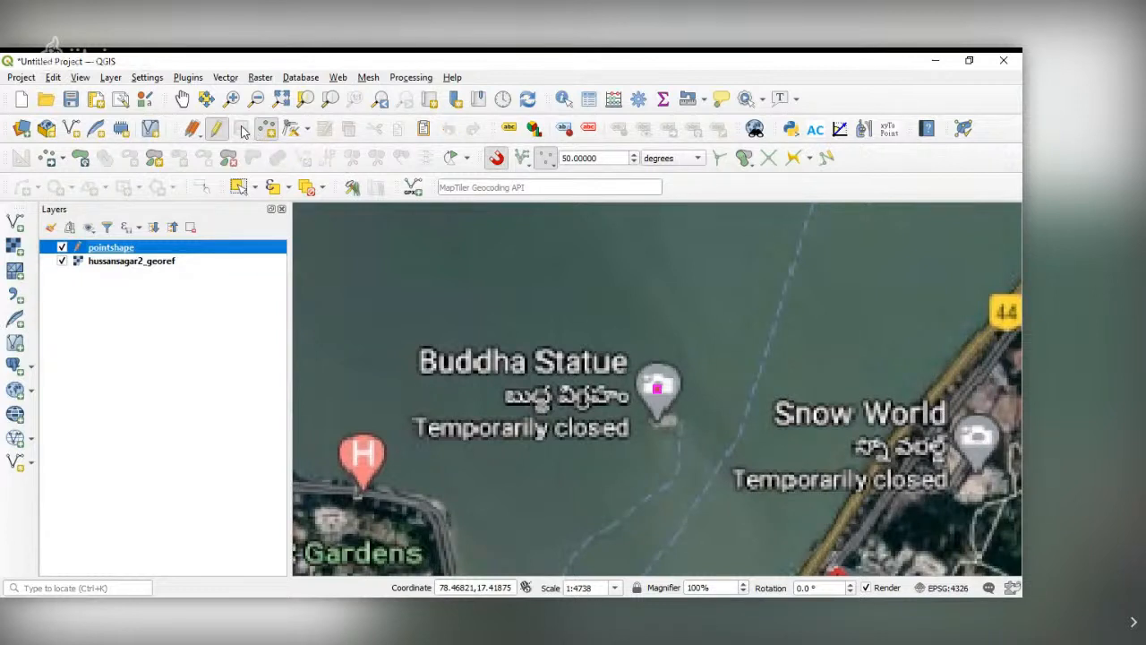
{"action": "left_click", "coordinate": [217, 131]}
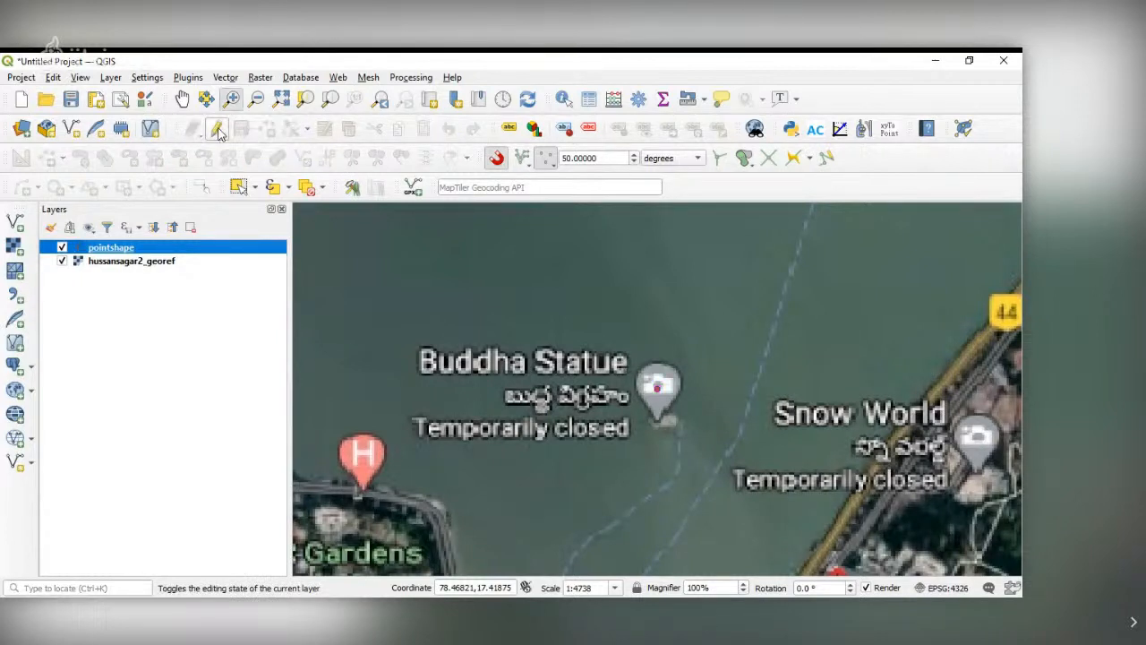
{"action": "left_click", "coordinate": [218, 131]}
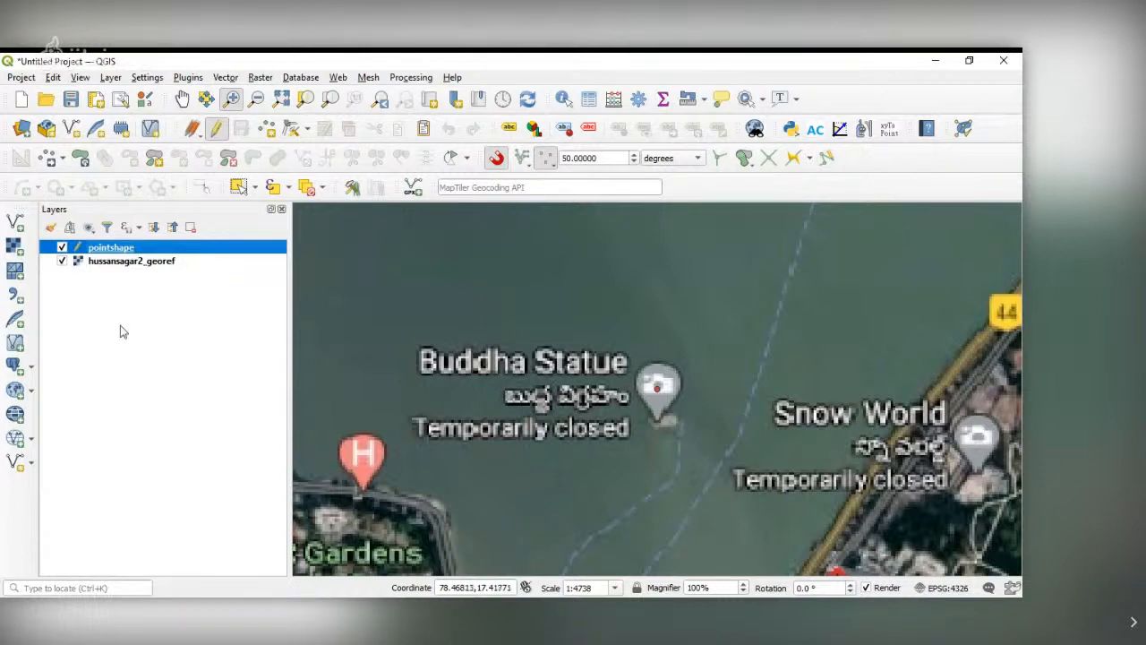
Set up a new shapefile layer with the file name ROAD and Line geometry
{"action": "left_click", "coordinate": [293, 104]}
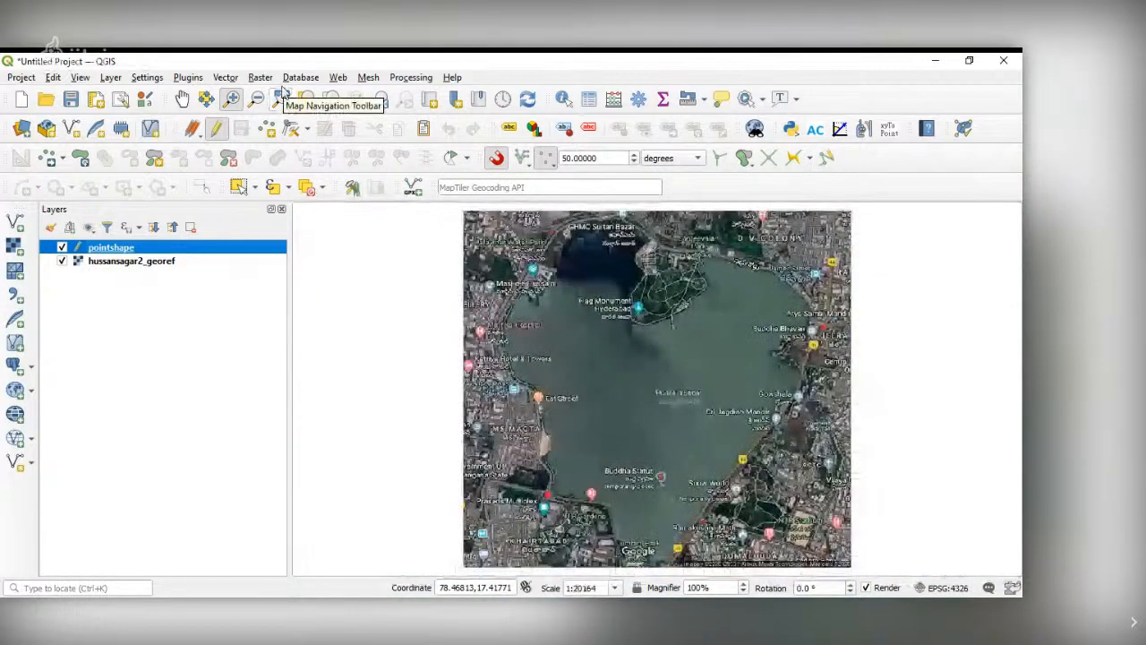
{"action": "left_click", "coordinate": [224, 77]}
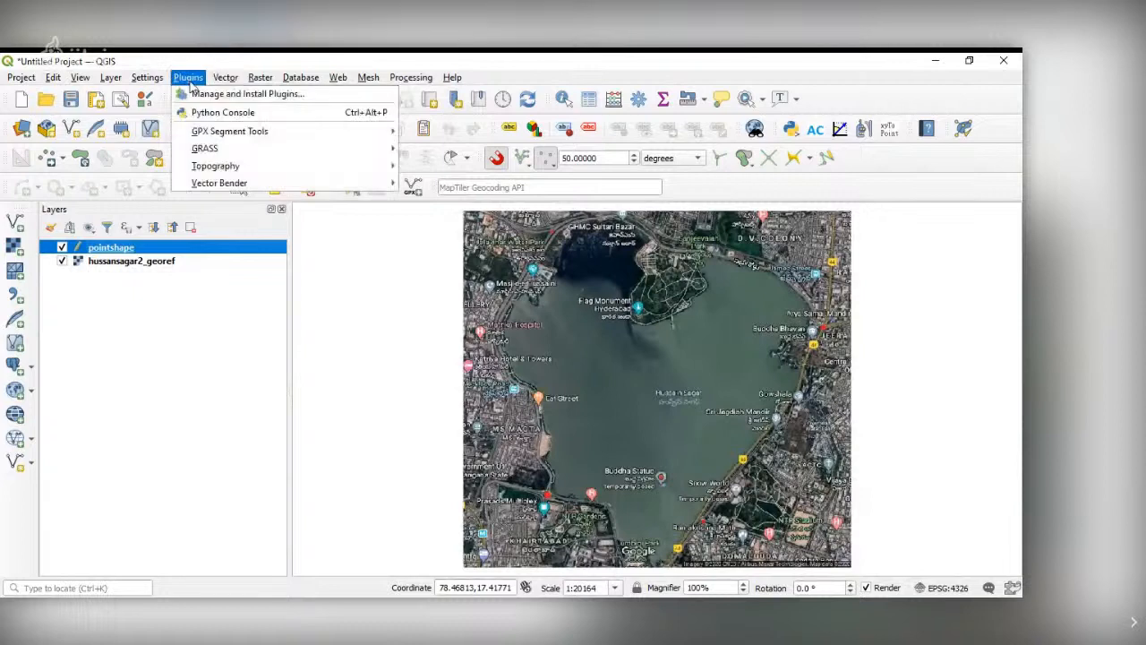
{"action": "mouse_move", "coordinate": [107, 79]}
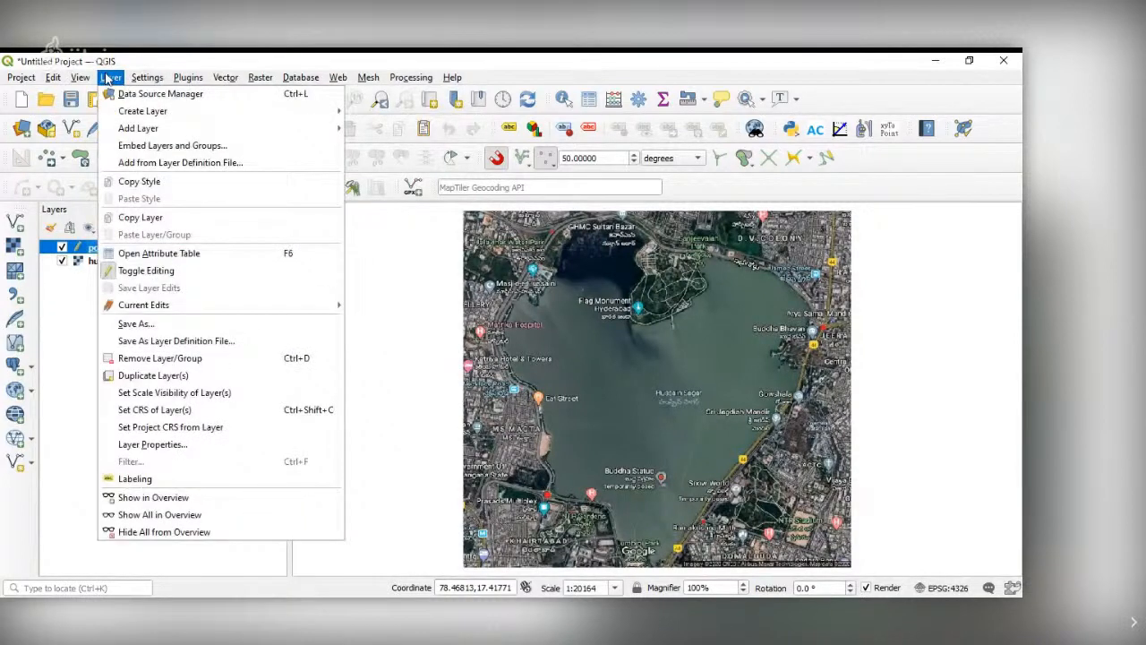
{"action": "mouse_move", "coordinate": [149, 113]}
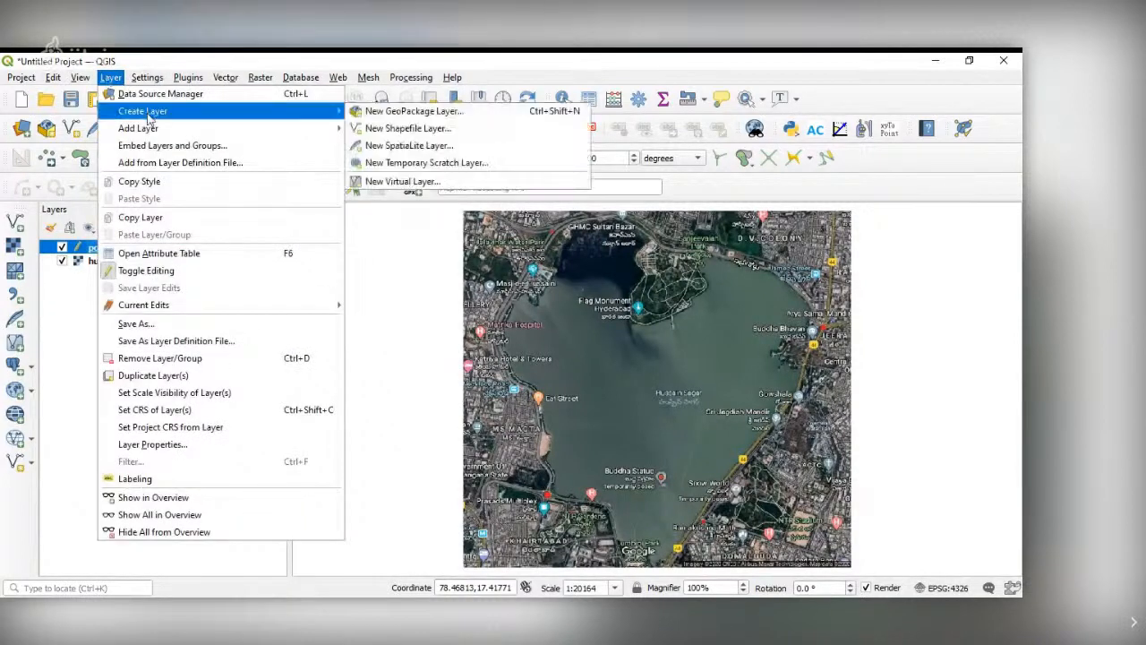
{"action": "left_click", "coordinate": [396, 131]}
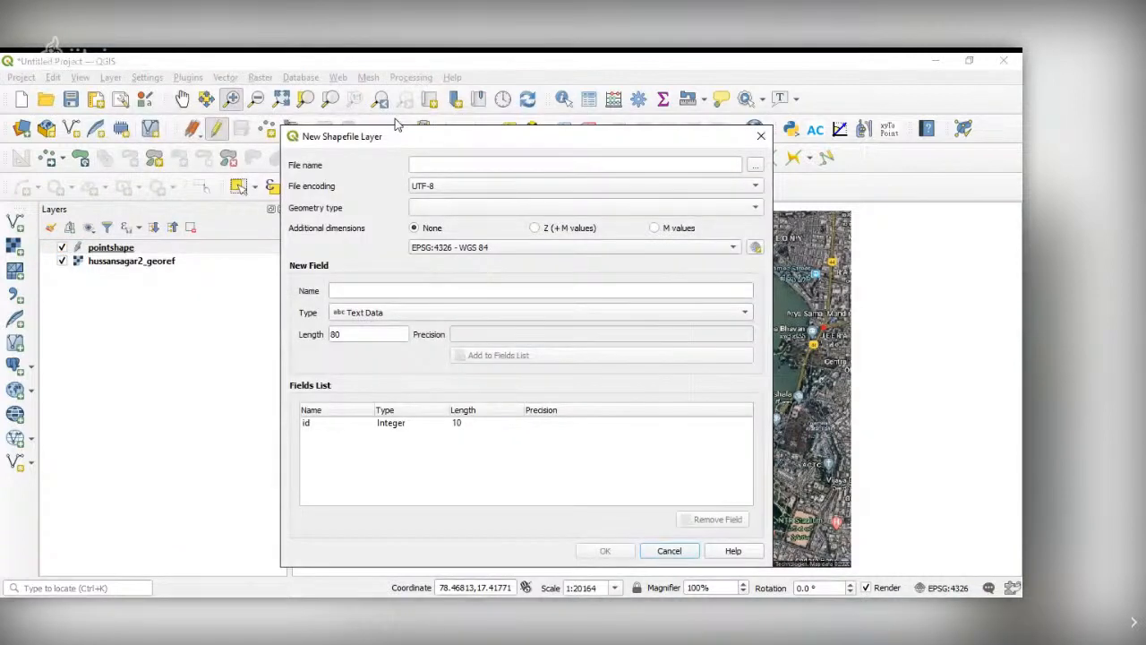
{"action": "left_click", "coordinate": [436, 162]}
{"action": "type", "text": "ROAD"}
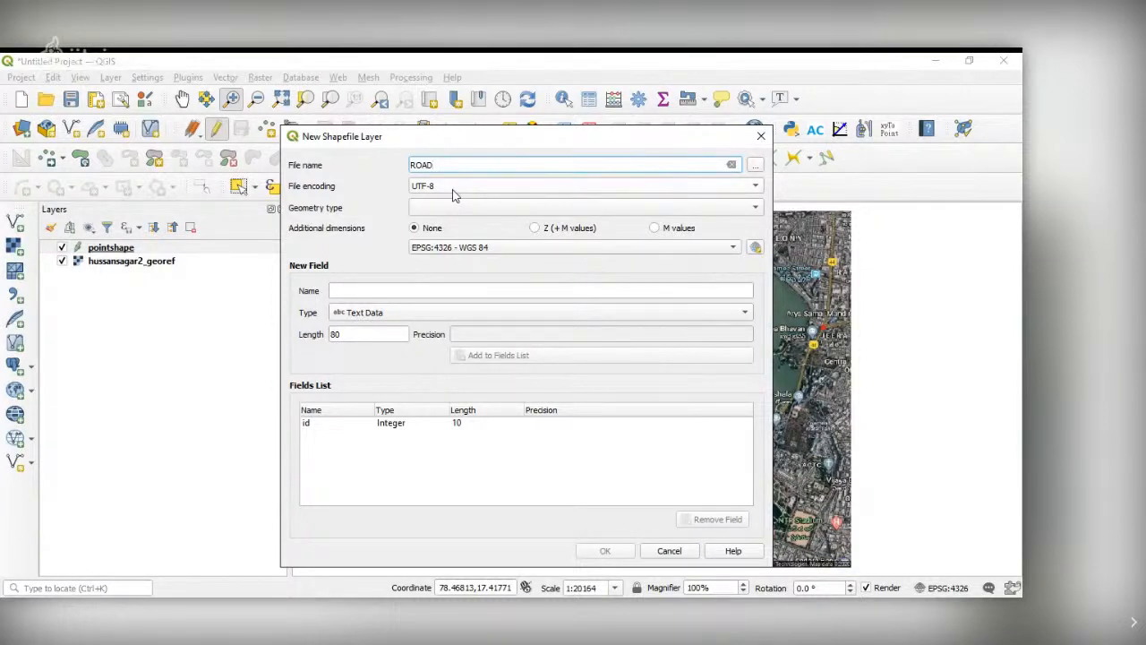
{"action": "left_click", "coordinate": [756, 210]}
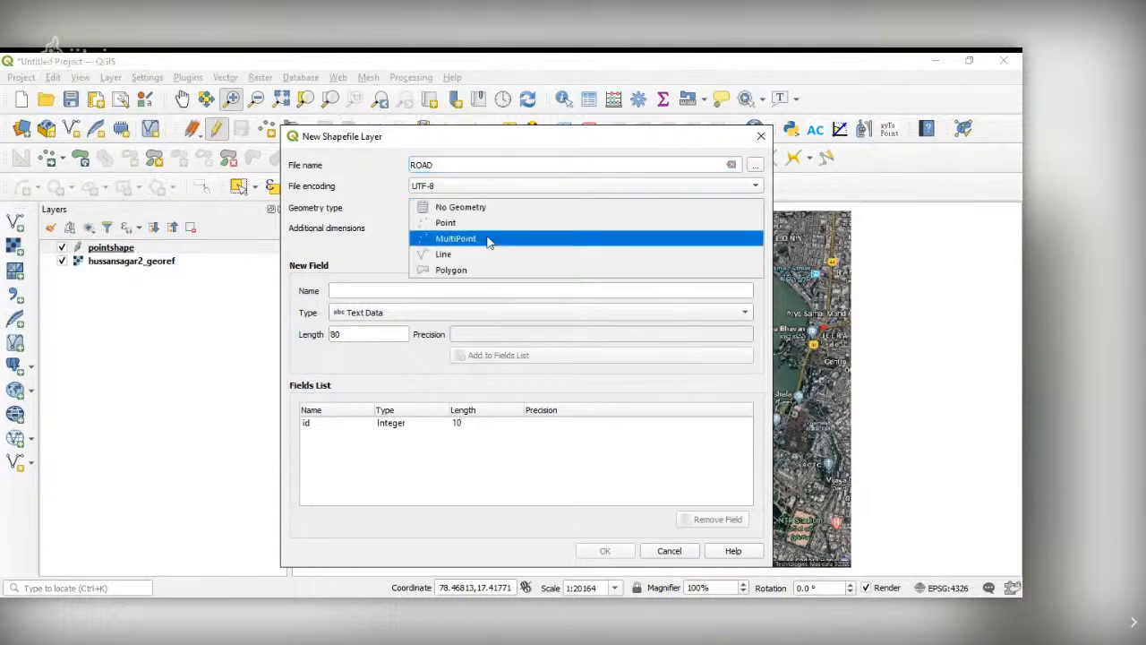
{"action": "left_click", "coordinate": [481, 254]}
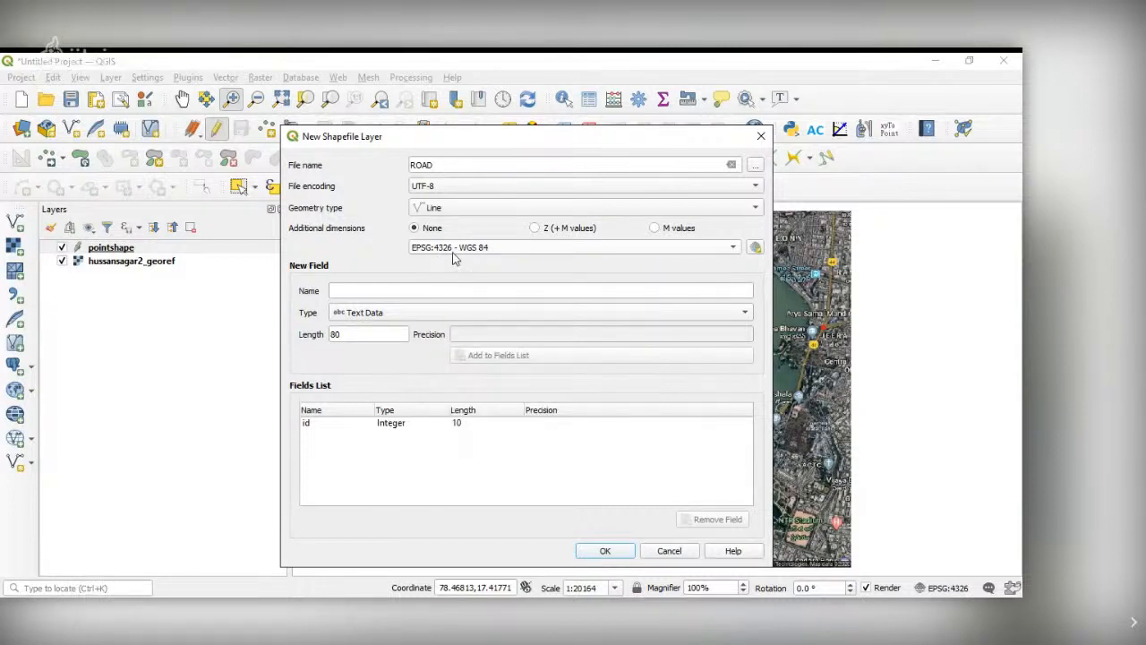
Add a text field called NAME with length 50 and create the ROAD shapefile layer
{"action": "left_click", "coordinate": [380, 290]}
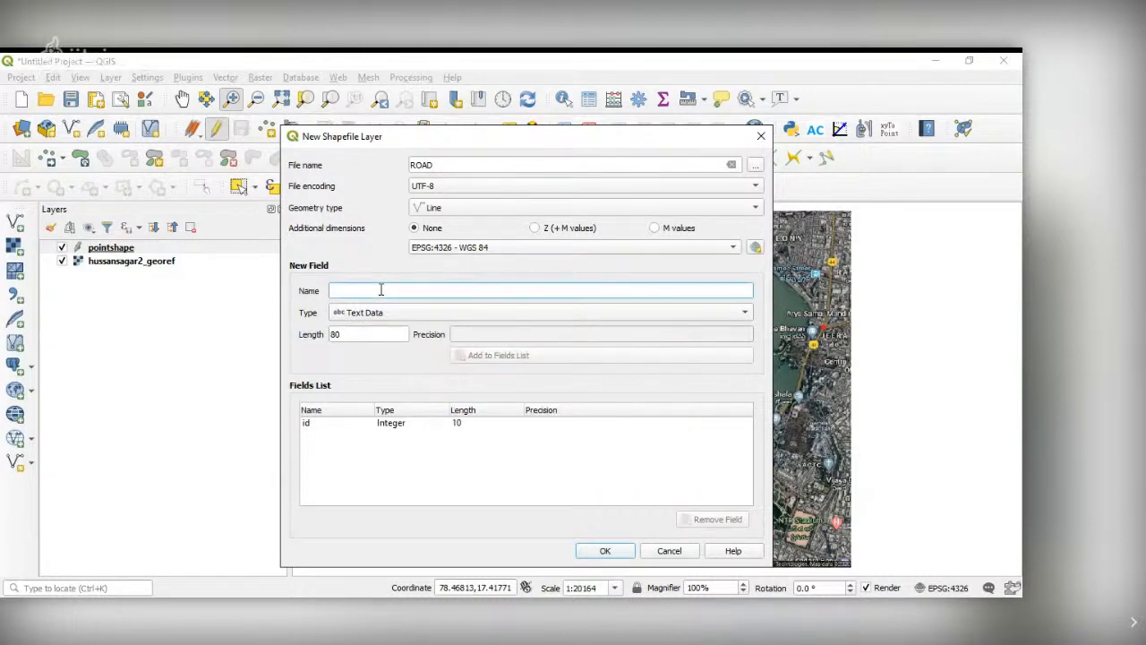
{"action": "type", "text": "NAME"}
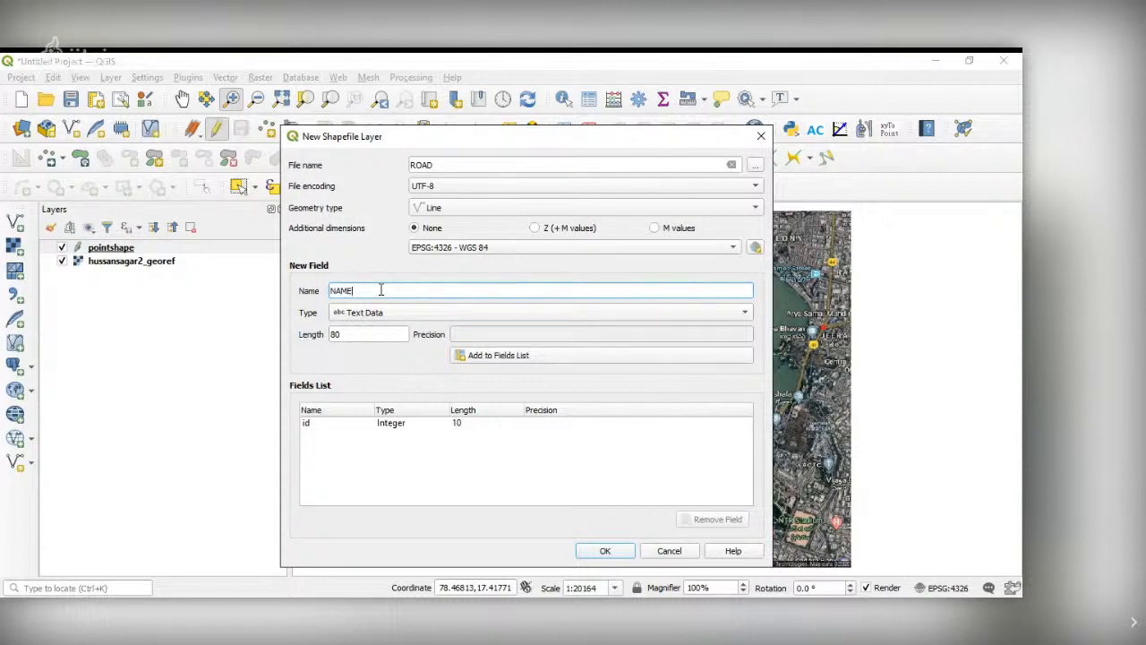
{"action": "left_click", "coordinate": [344, 340]}
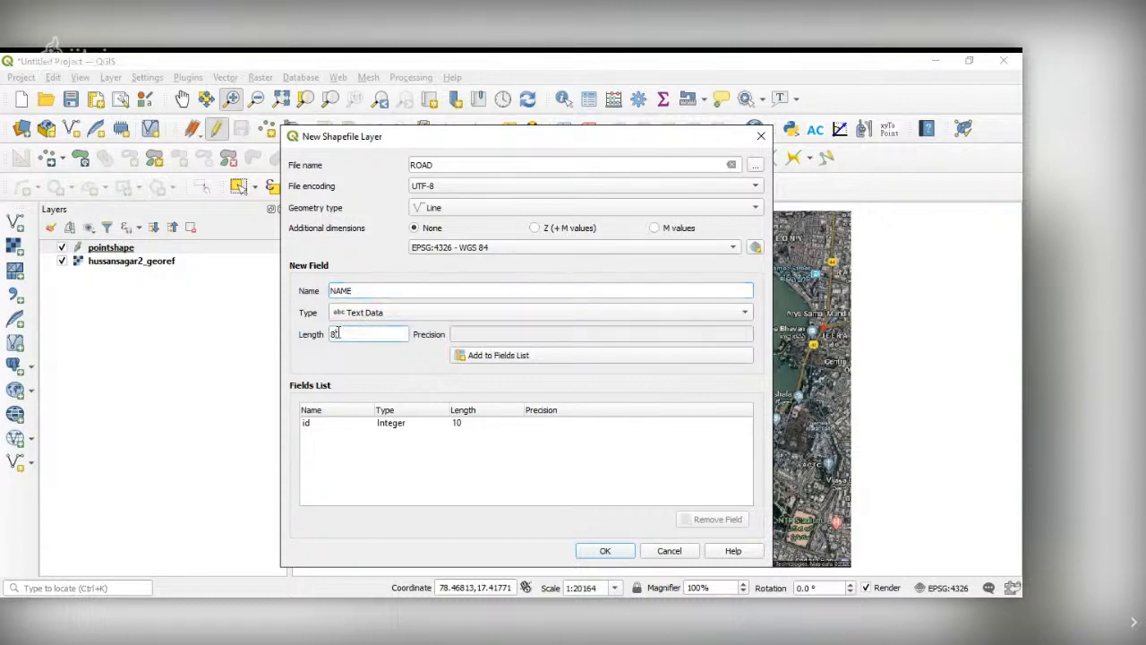
{"action": "left_click_drag", "start_coordinate": [342, 335], "coordinate": [297, 331]}
{"action": "type", "text": "50"}
{"action": "left_click", "coordinate": [526, 357]}
{"action": "left_click", "coordinate": [612, 554]}
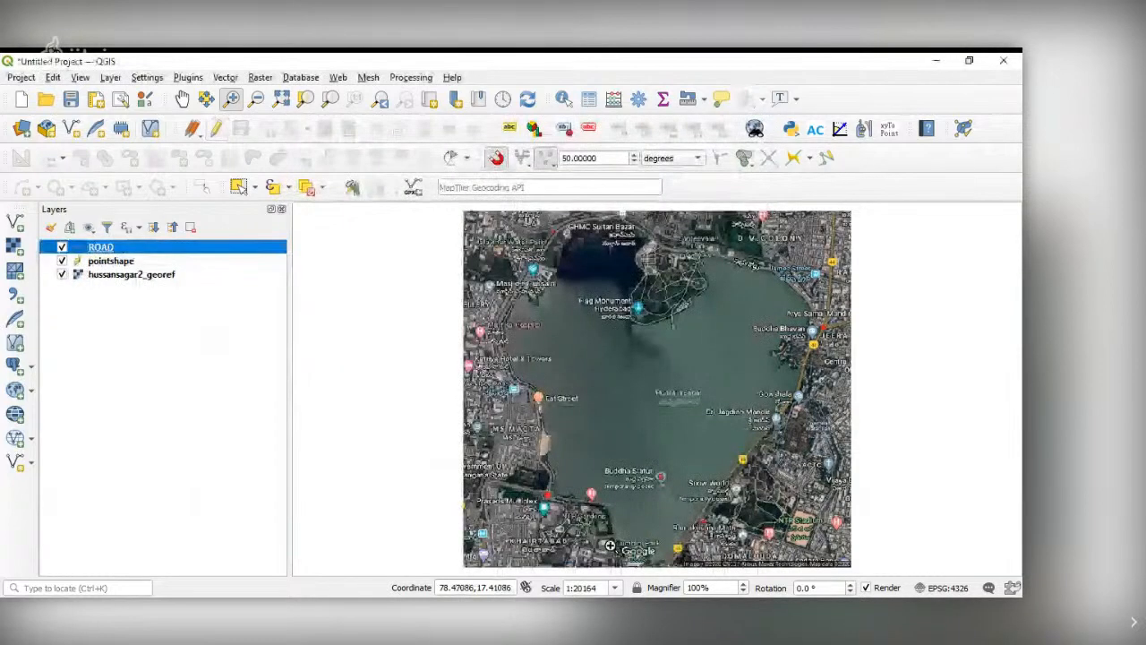
Hide the pointshape layer and digitise a line in the ROAD layer along the highway on the lake's eastern shore, ending near Buddha Bhavan
{"action": "left_click", "coordinate": [62, 262]}
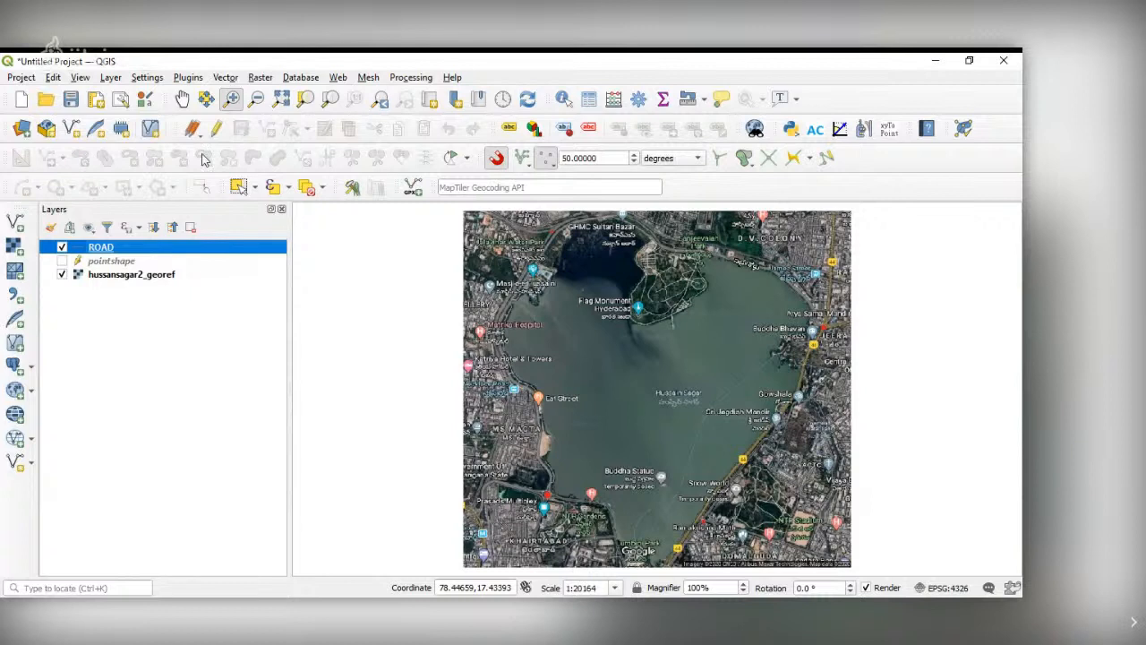
{"action": "left_click", "coordinate": [216, 130]}
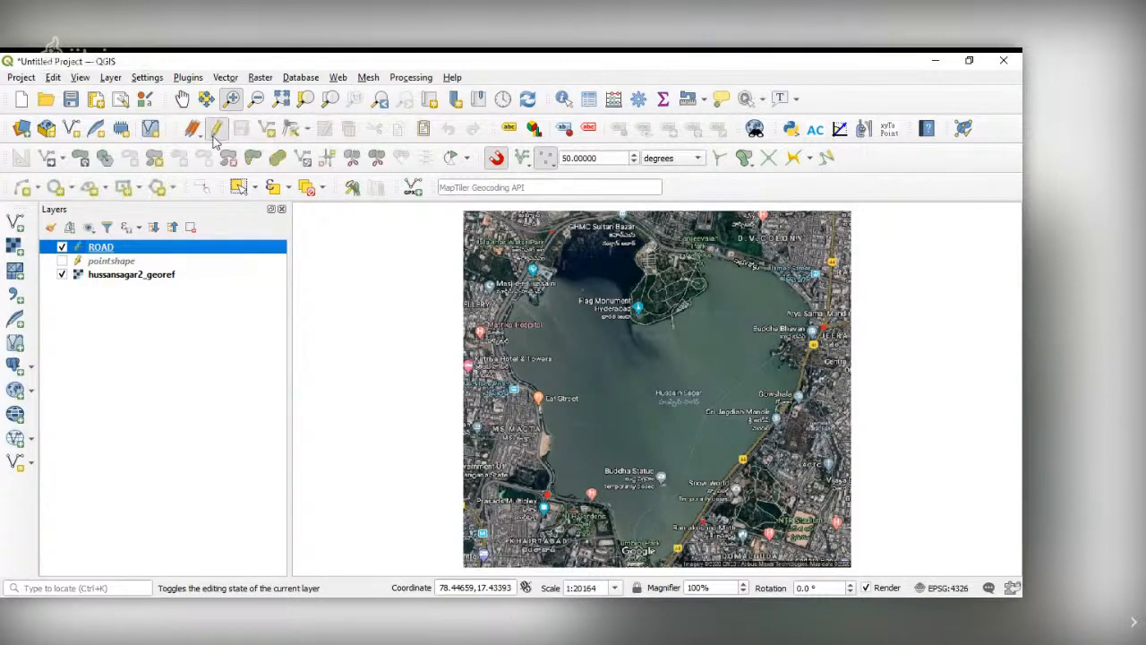
{"action": "left_click", "coordinate": [267, 129]}
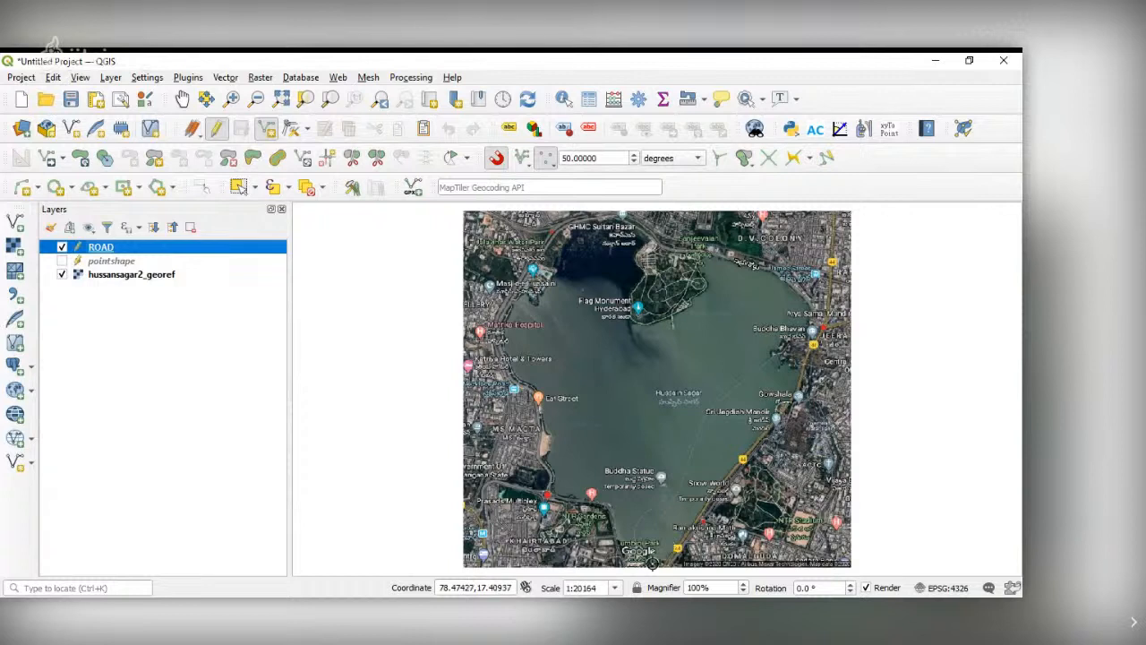
{"action": "left_click", "coordinate": [668, 561]}
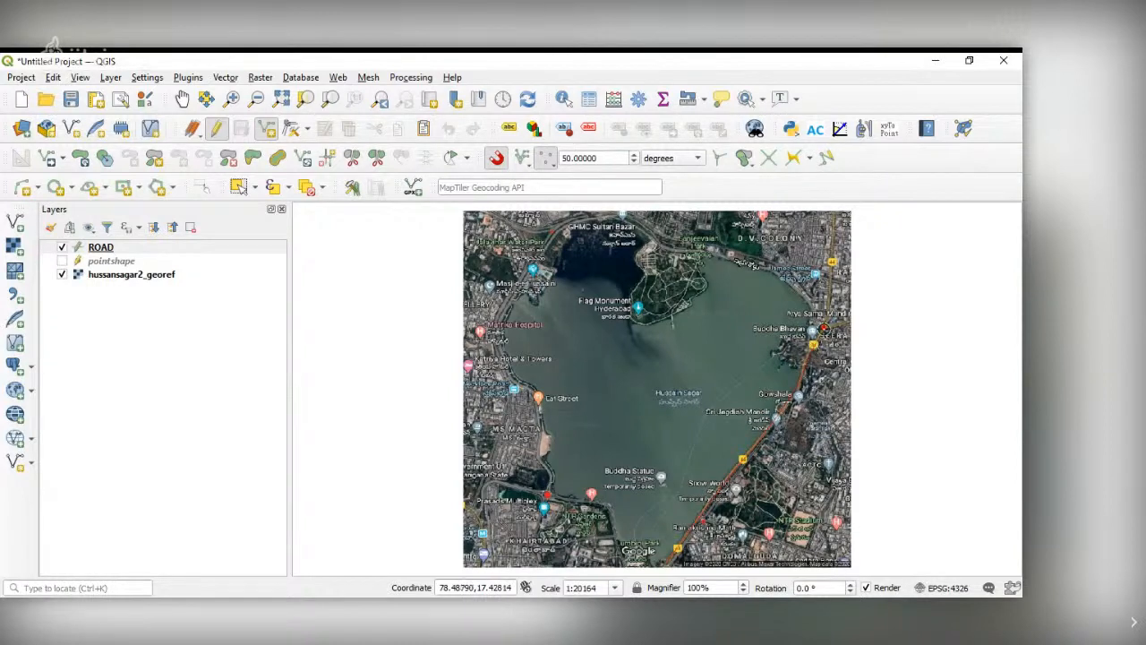
{"action": "right_click", "coordinate": [825, 327]}
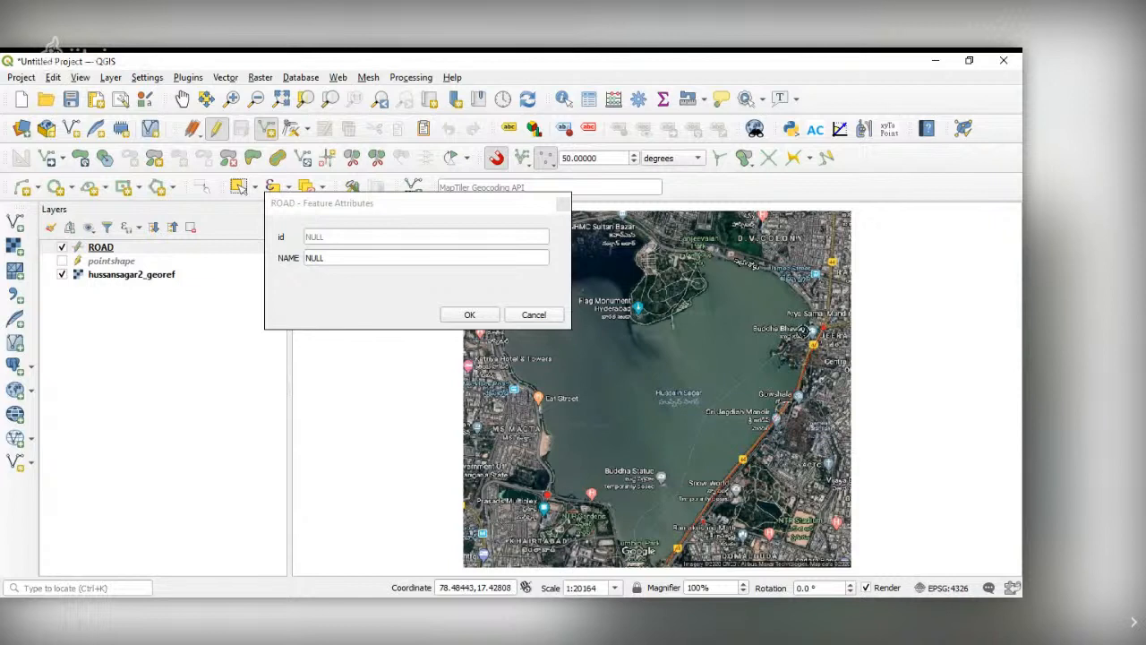
Give the new road feature the id 1 and the NAME TANK BUND ROAD, and confirm its attributes
{"action": "left_click", "coordinate": [320, 235]}
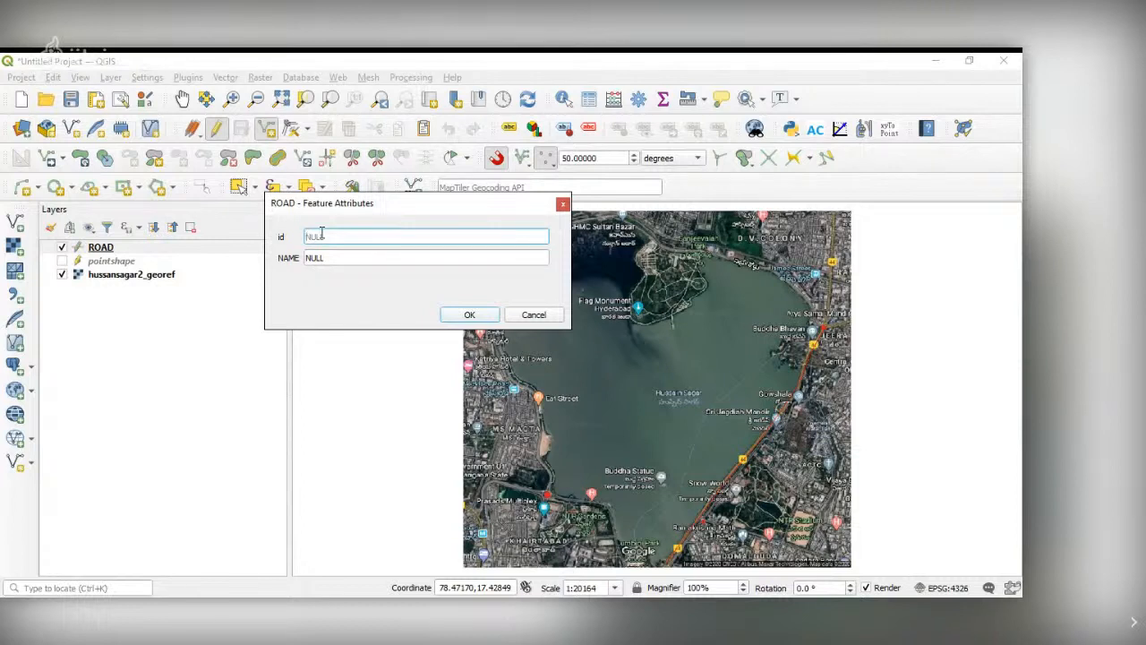
{"action": "type", "text": "1"}
{"action": "left_click", "coordinate": [324, 257]}
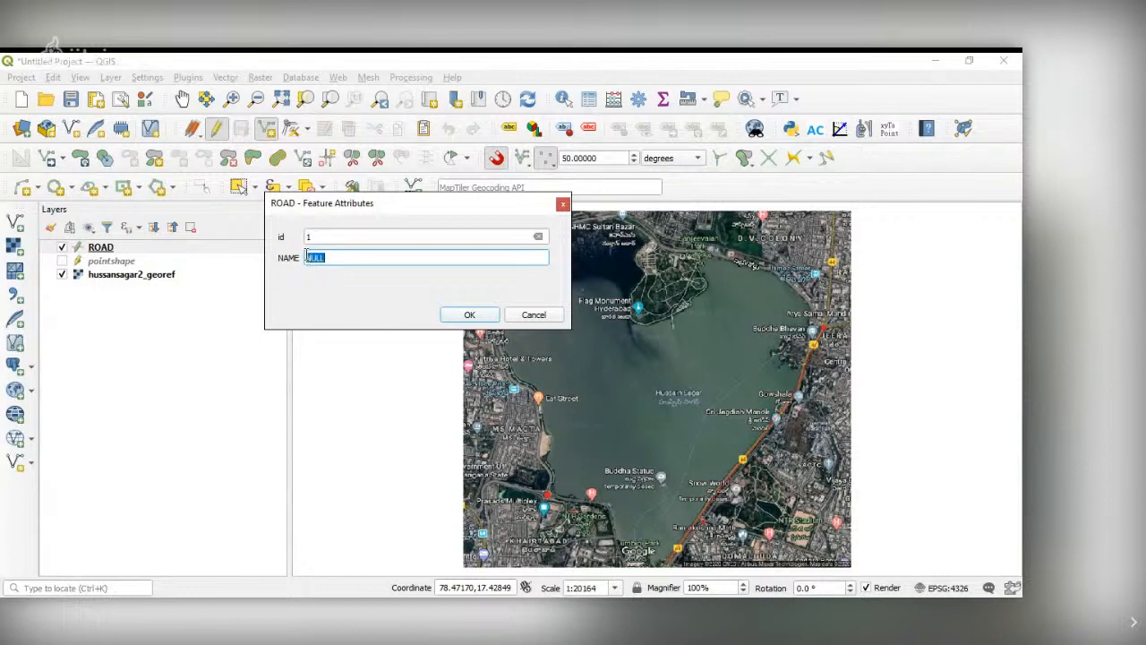
{"action": "type", "text": "TANK BUND ROAD"}
{"action": "left_click", "coordinate": [459, 319]}
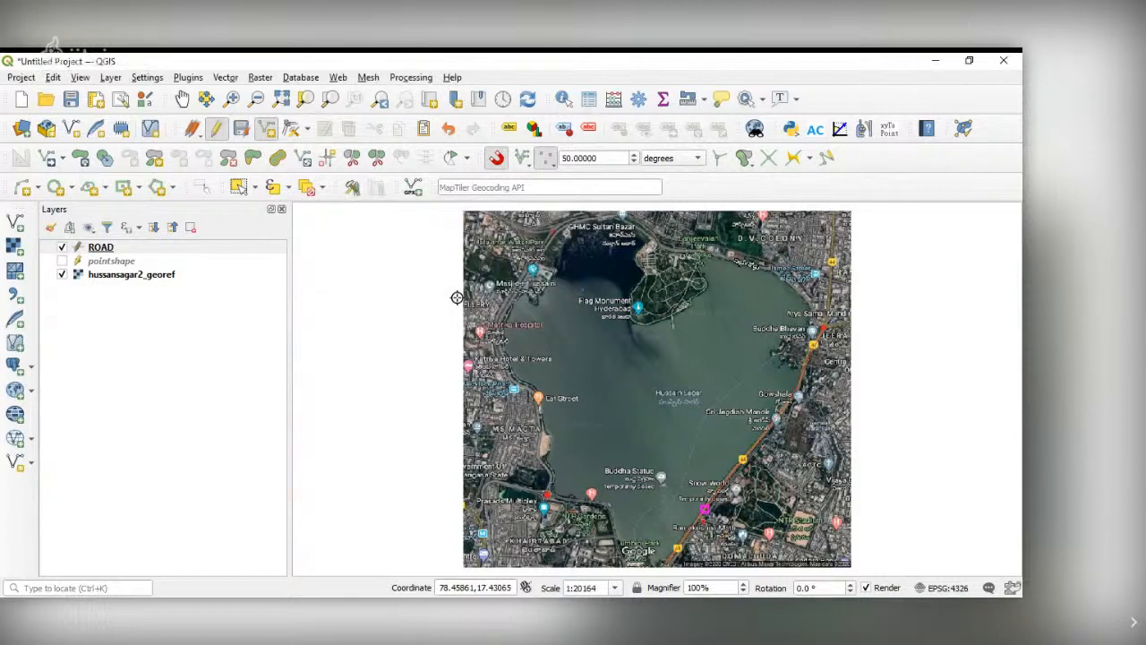
Stop editing the ROAD layer with its changes saved, and turn its editing mode back on
{"action": "left_click", "coordinate": [215, 131]}
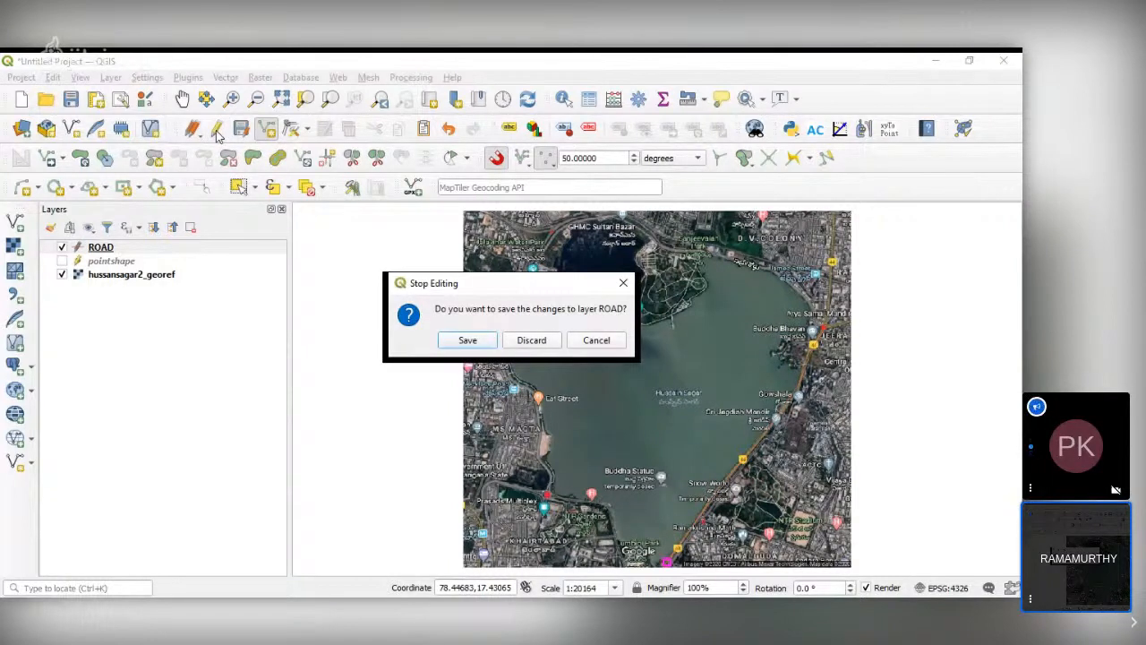
{"action": "left_click", "coordinate": [466, 342]}
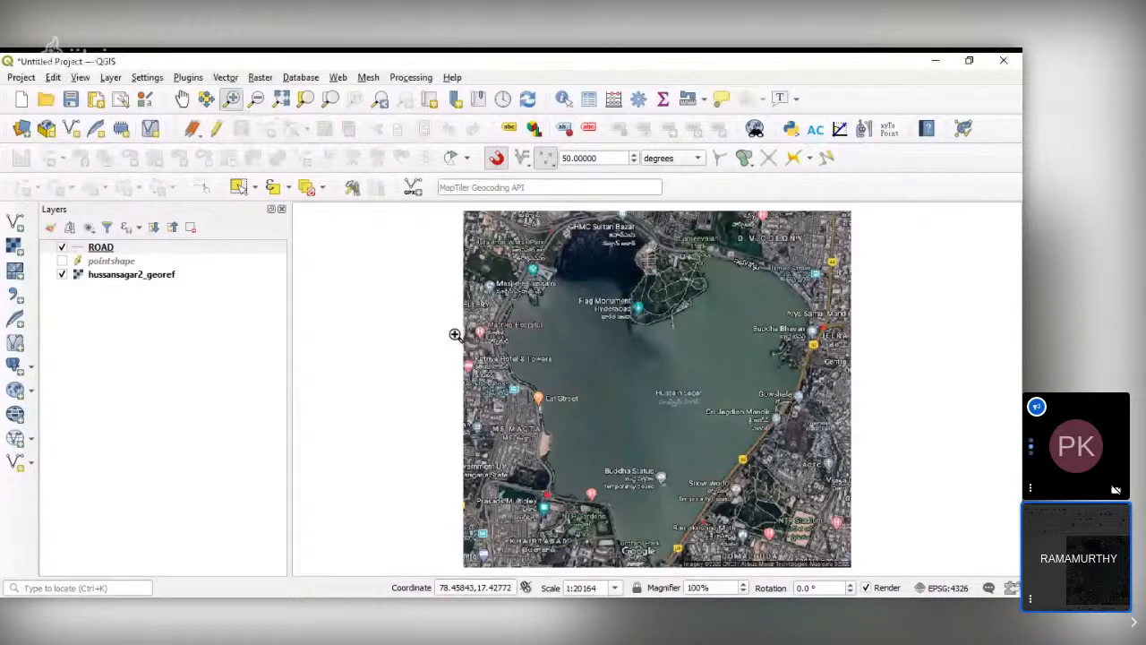
{"action": "left_click", "coordinate": [216, 128]}
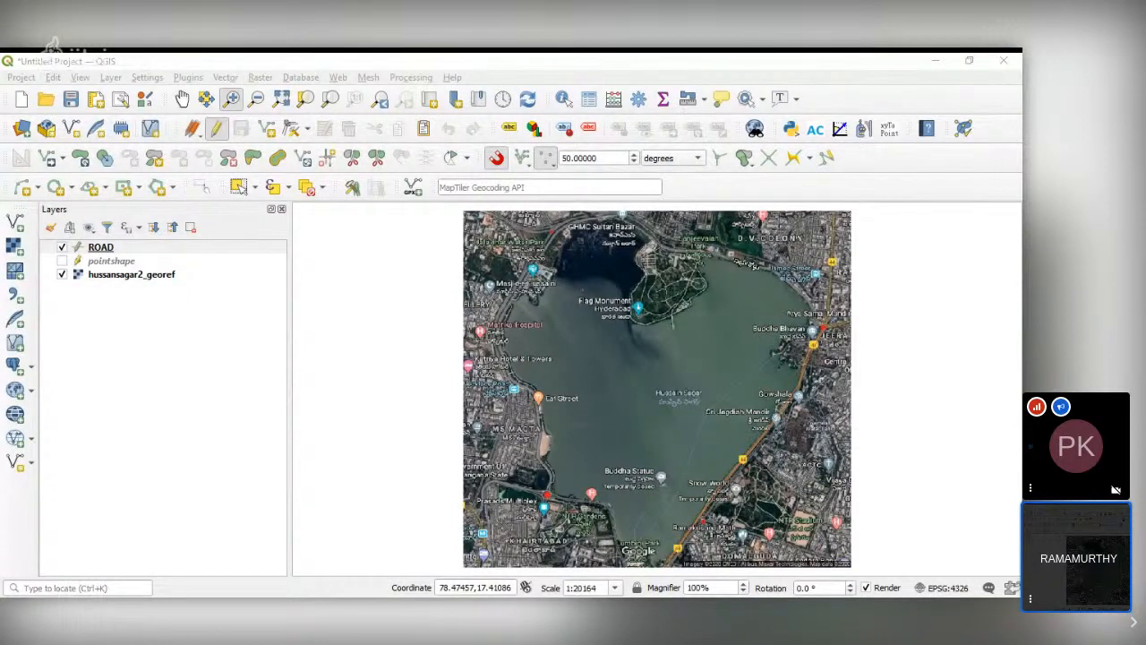
{"action": "key", "text": "alt+Tab"}
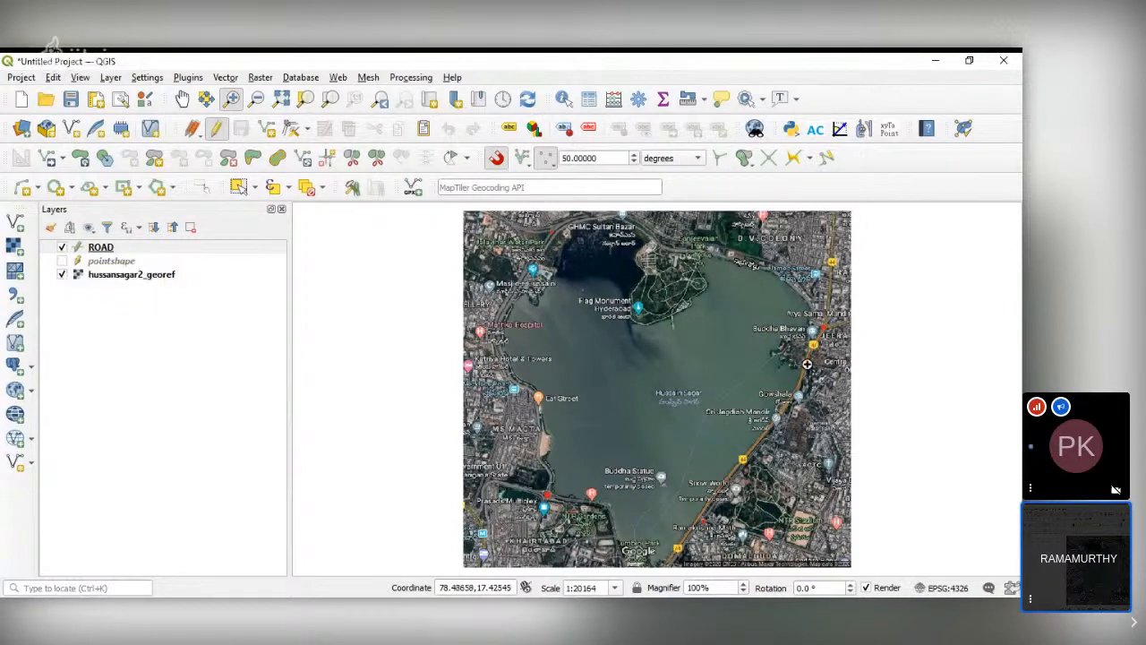
Hide the ROAD layer and set up a new shapefile layer with the file name LAKE and Polygon geometry
{"action": "left_click", "coordinate": [101, 248]}
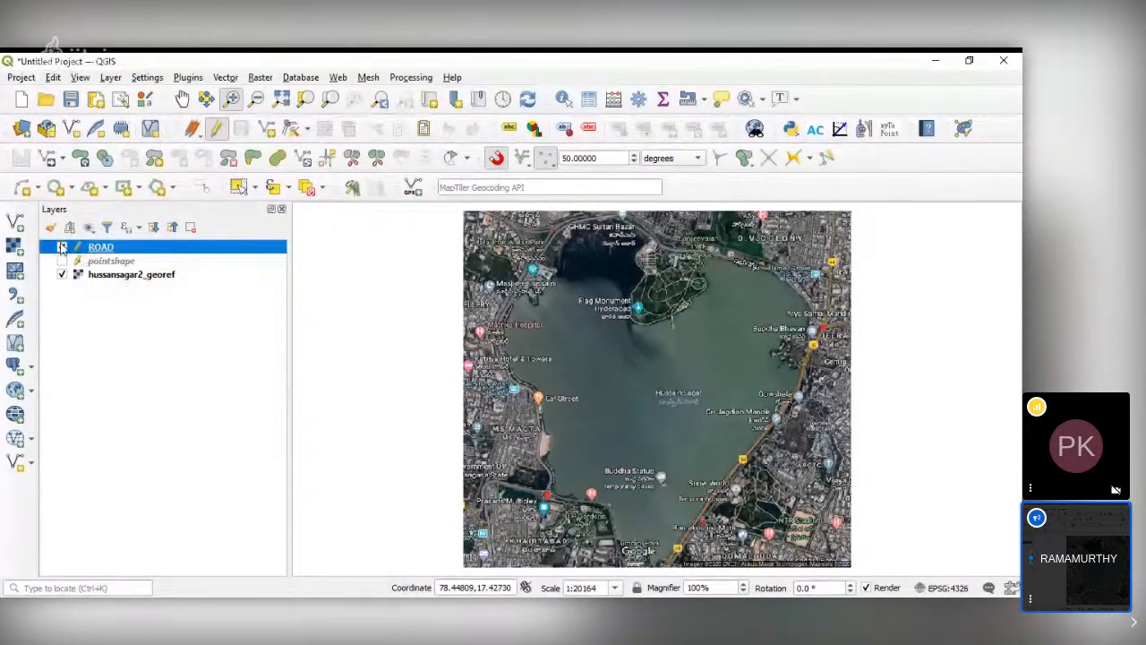
{"action": "left_click", "coordinate": [61, 248]}
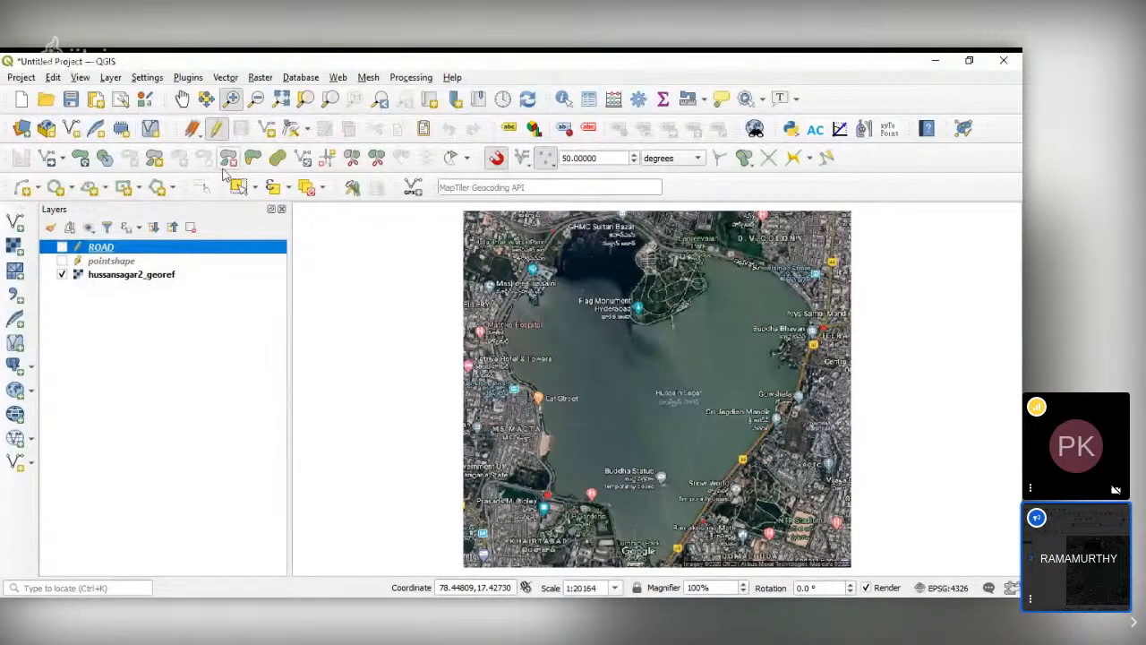
{"action": "left_click", "coordinate": [118, 79]}
{"action": "mouse_move", "coordinate": [174, 115]}
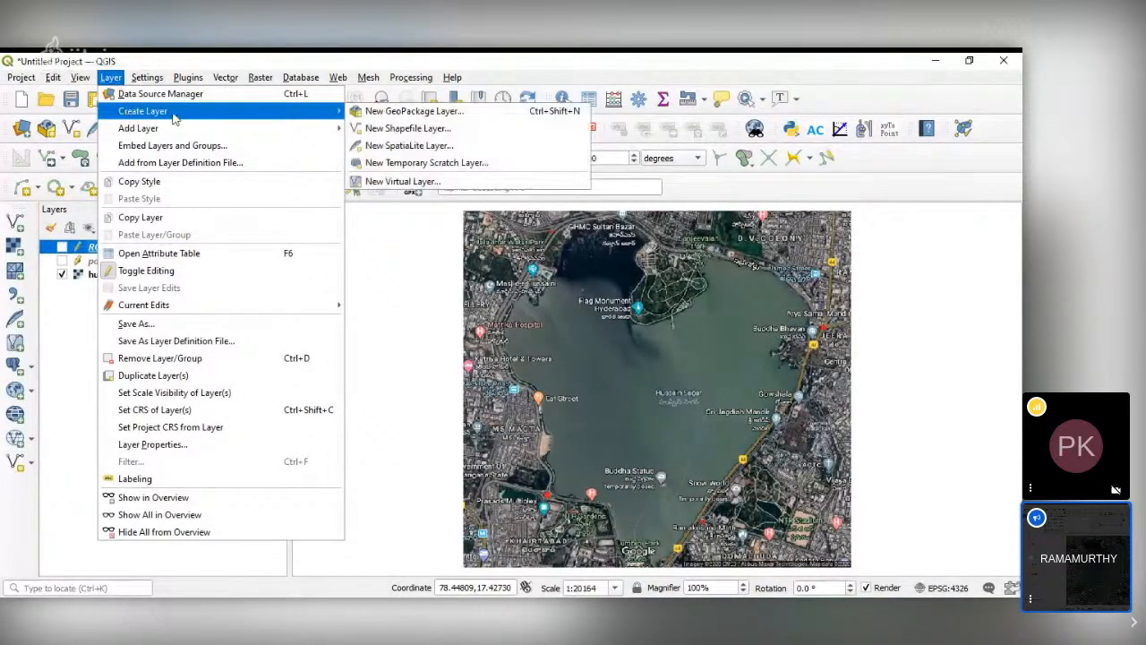
{"action": "left_click", "coordinate": [405, 128]}
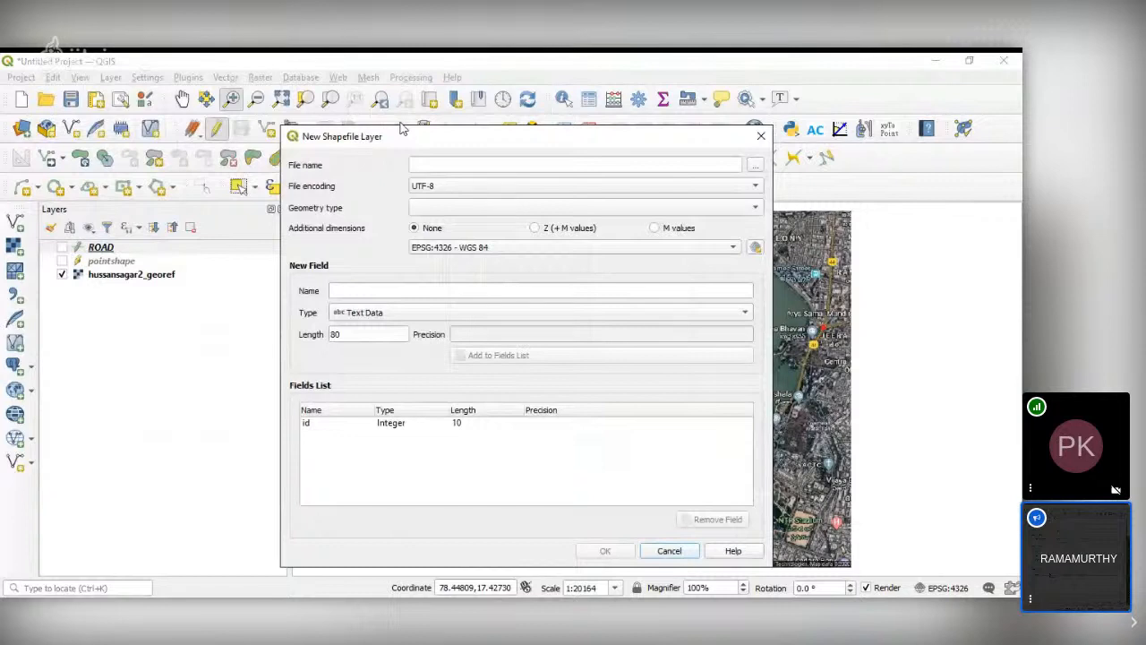
{"action": "left_click", "coordinate": [446, 166]}
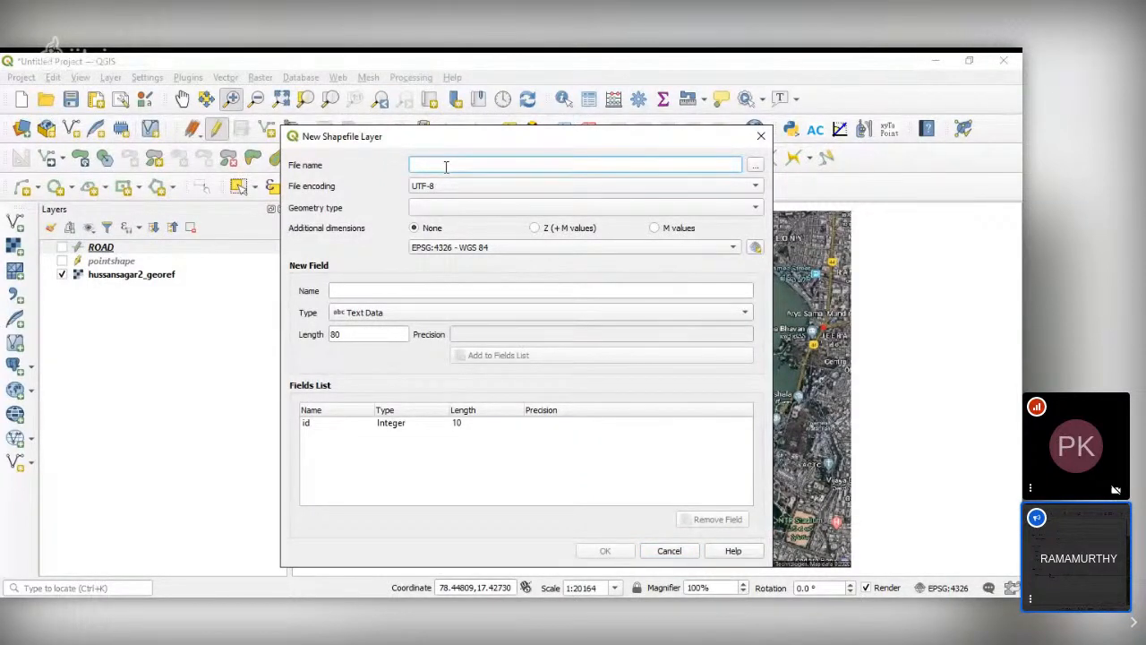
{"action": "type", "text": "LAKE"}
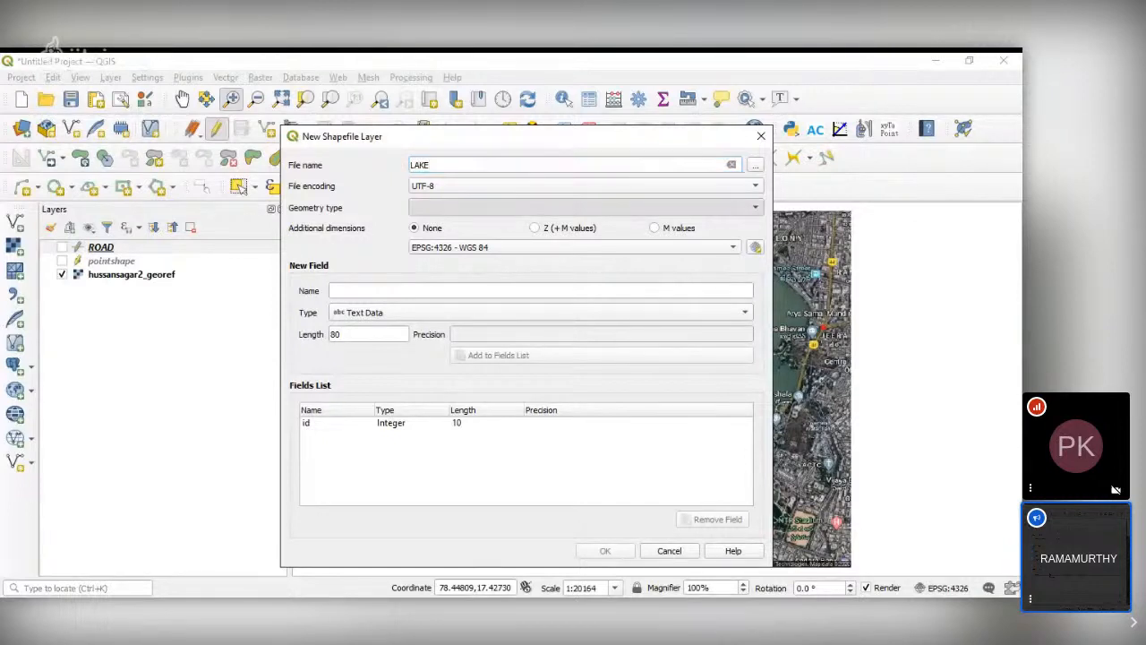
{"action": "left_click", "coordinate": [448, 207]}
{"action": "left_click", "coordinate": [448, 269]}
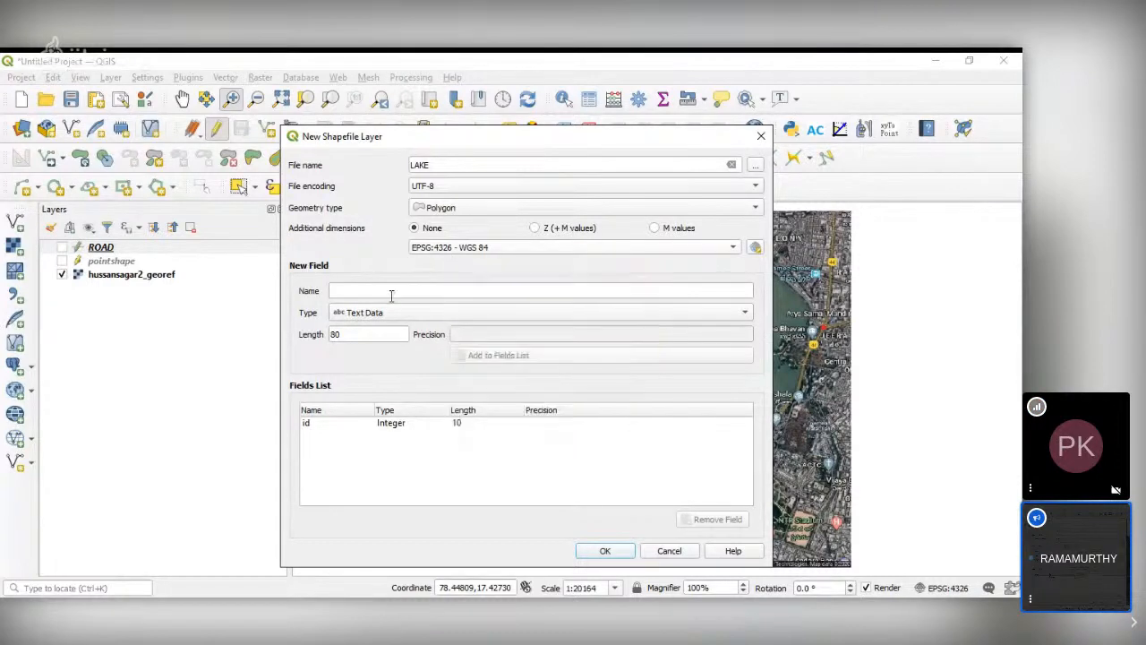
Add a text field called NAME with length 50 and create the LAKE shapefile layer
{"action": "left_click", "coordinate": [392, 292]}
{"action": "type", "text": "NAKE="}
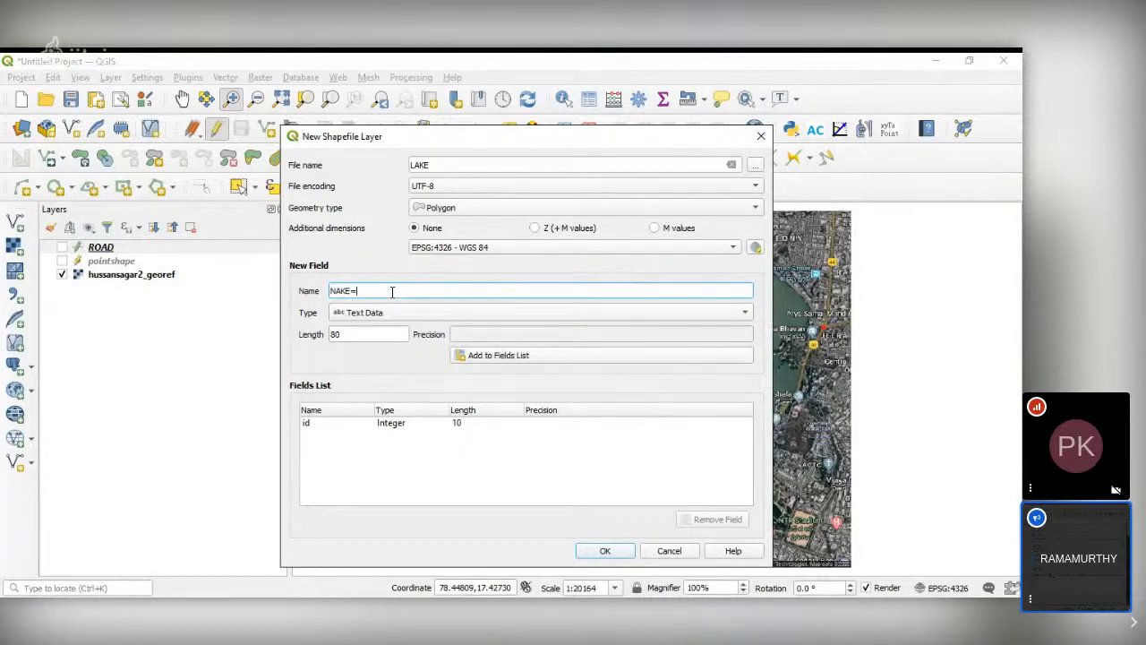
{"action": "key", "text": "BackSpace"}
{"action": "key", "text": "BackSpace"}
{"action": "key", "text": "BackSpace"}
{"action": "type", "text": "ME"}
{"action": "left_click_drag", "start_coordinate": [369, 336], "coordinate": [314, 333]}
{"action": "type", "text": "50"}
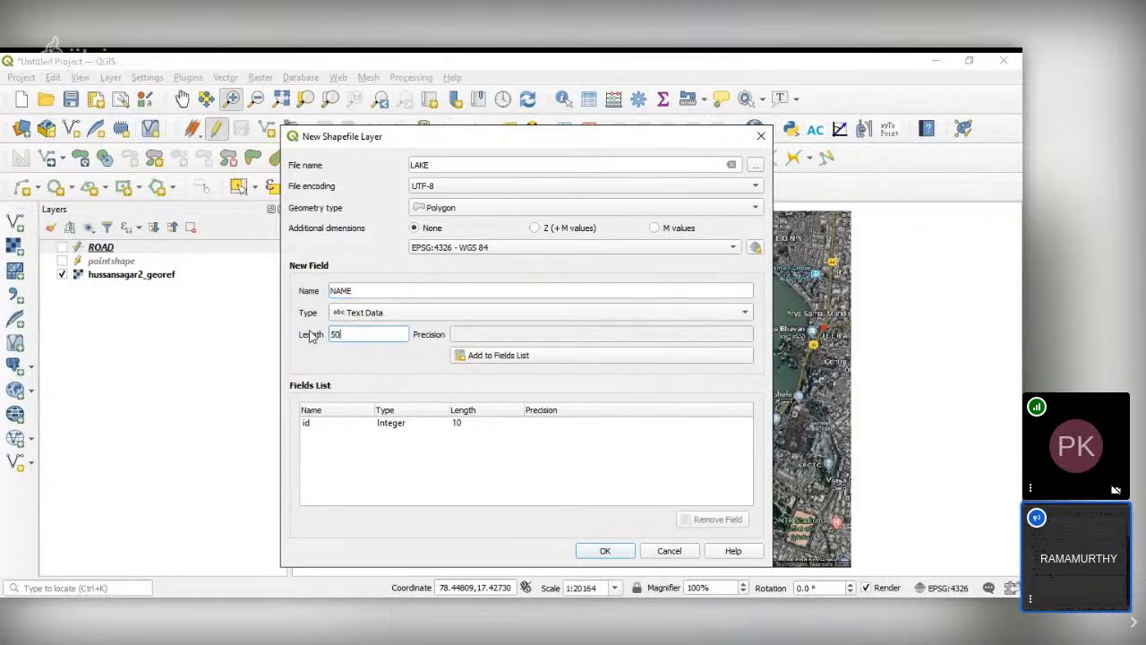
{"action": "left_click", "coordinate": [464, 357]}
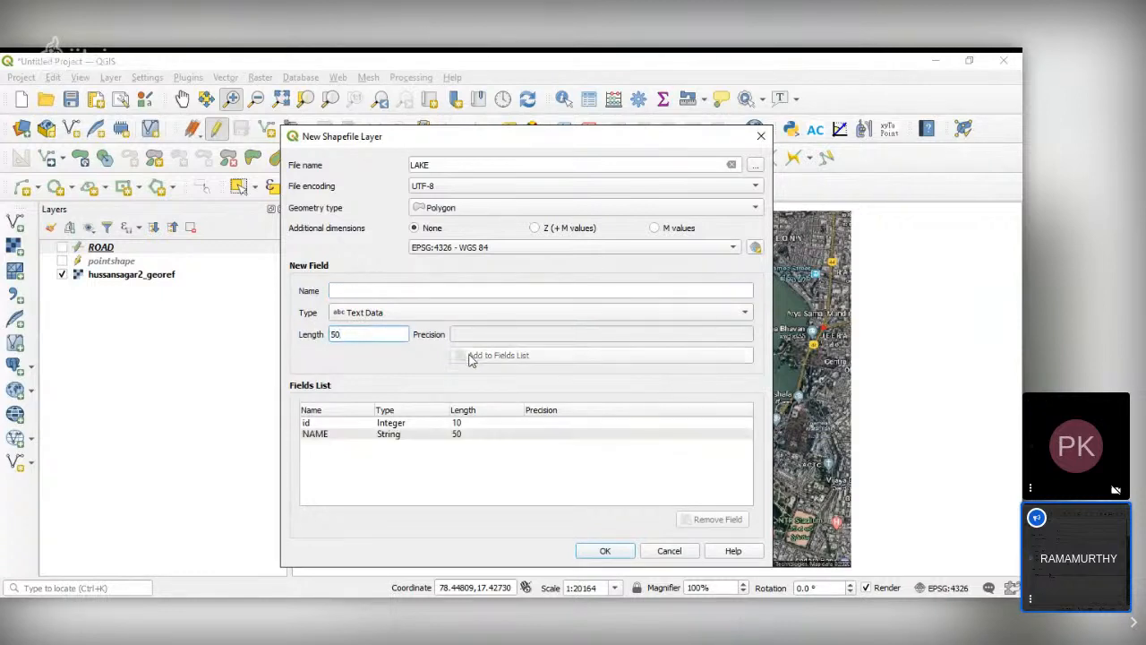
{"action": "left_click", "coordinate": [612, 552]}
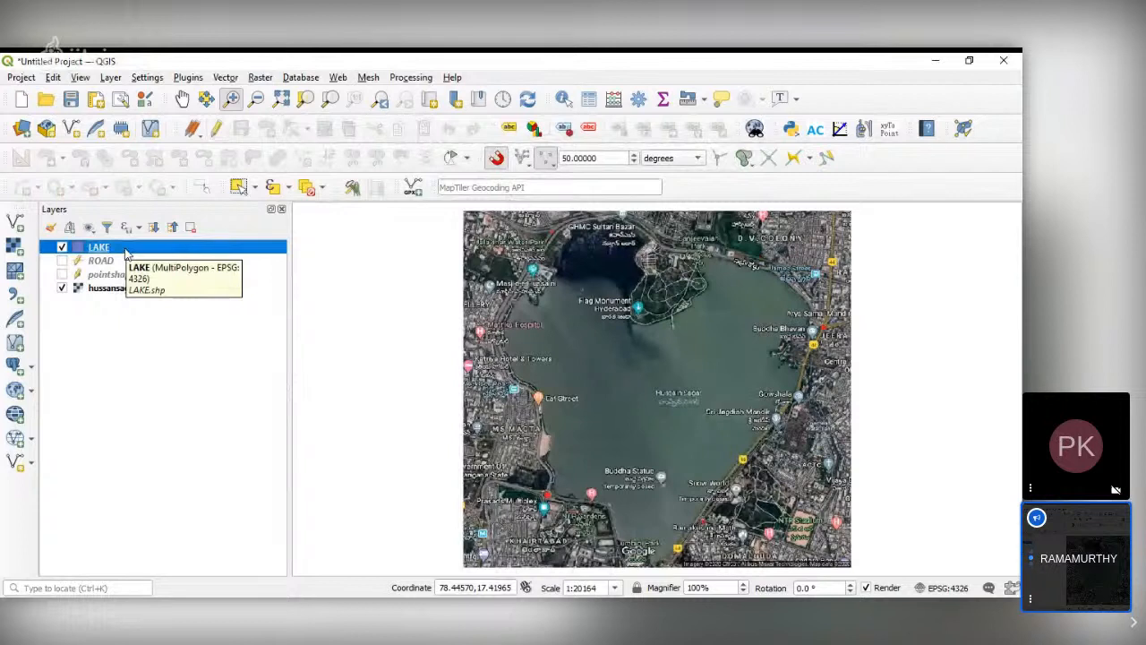
Enable editing on the LAKE layer and digitise a polygon around the whole Hussain Sagar shoreline, leaving out the park peninsula on the north shore
{"action": "left_click", "coordinate": [214, 131]}
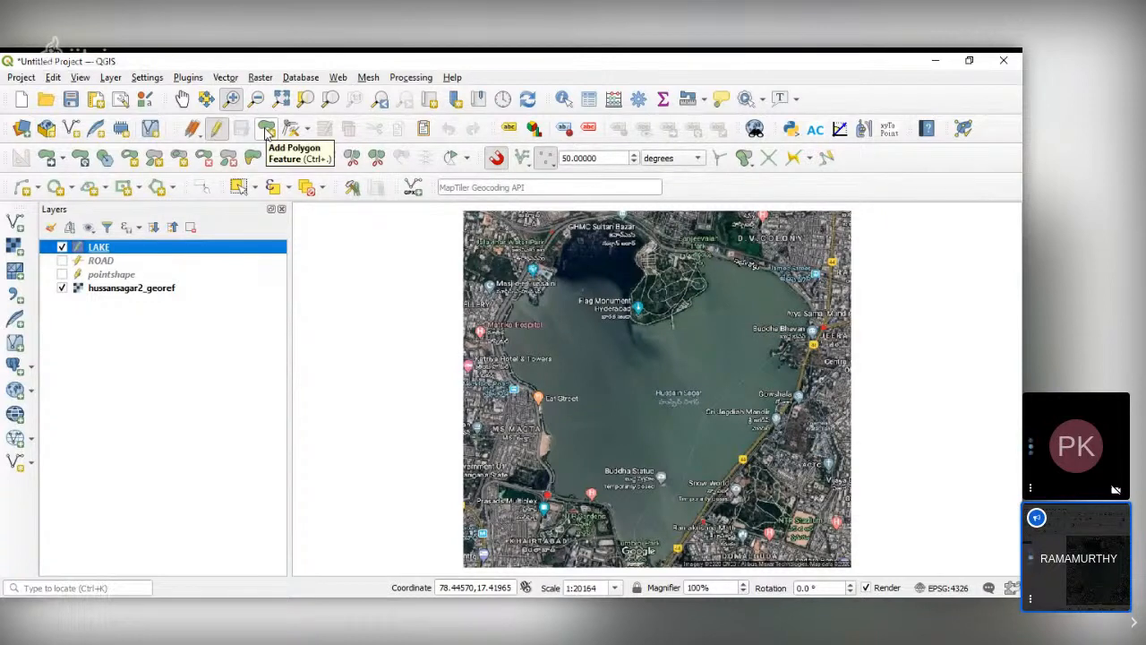
{"action": "left_click", "coordinate": [266, 131]}
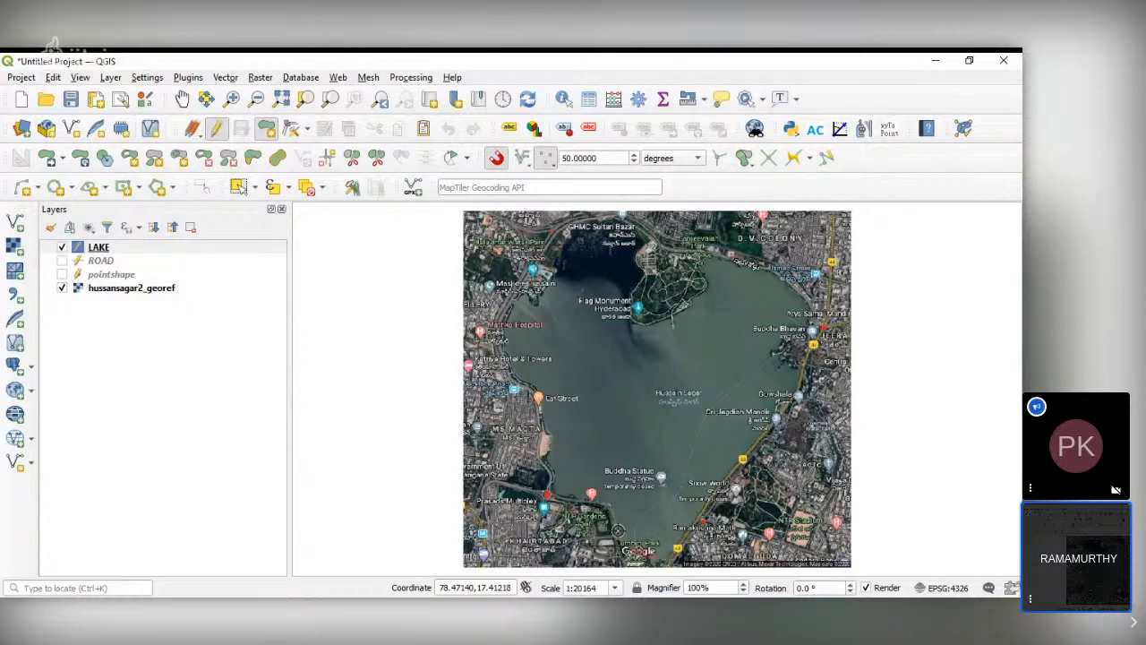
{"action": "left_click", "coordinate": [611, 513]}
{"action": "left_click", "coordinate": [589, 499]}
{"action": "left_click", "coordinate": [568, 506]}
{"action": "left_click", "coordinate": [555, 489]}
{"action": "left_click", "coordinate": [550, 465]}
{"action": "left_click", "coordinate": [550, 418]}
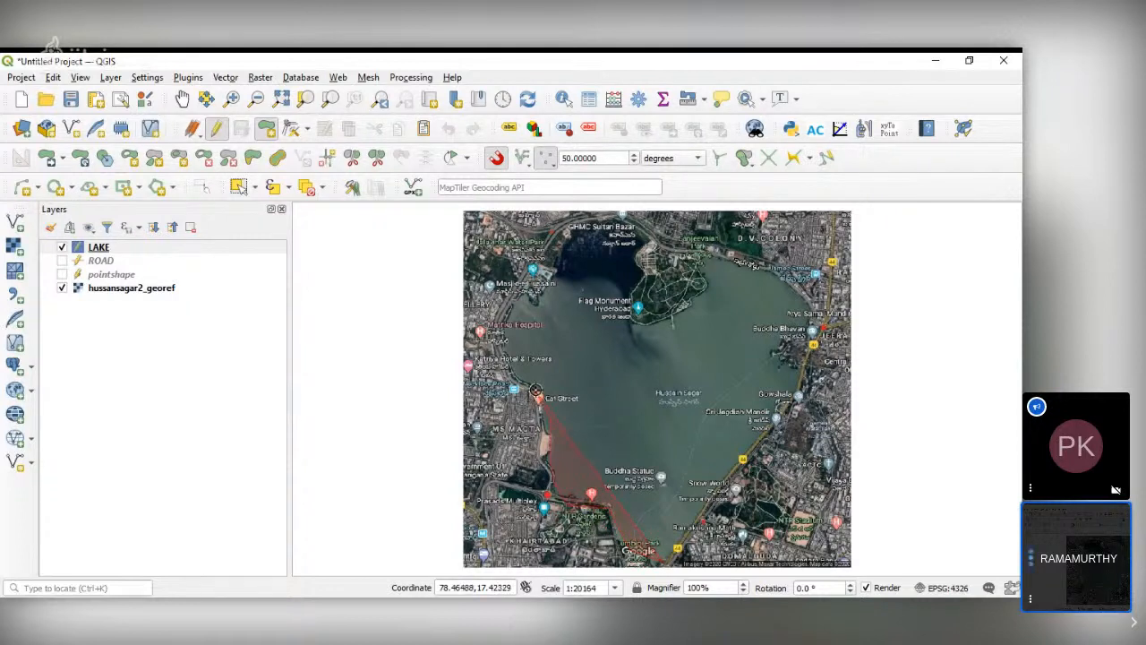
{"action": "left_click", "coordinate": [537, 392]}
{"action": "left_click", "coordinate": [508, 369]}
{"action": "left_click", "coordinate": [503, 341]}
{"action": "left_click", "coordinate": [504, 331]}
{"action": "left_click", "coordinate": [514, 302]}
{"action": "left_click", "coordinate": [528, 273]}
{"action": "left_click", "coordinate": [553, 247]}
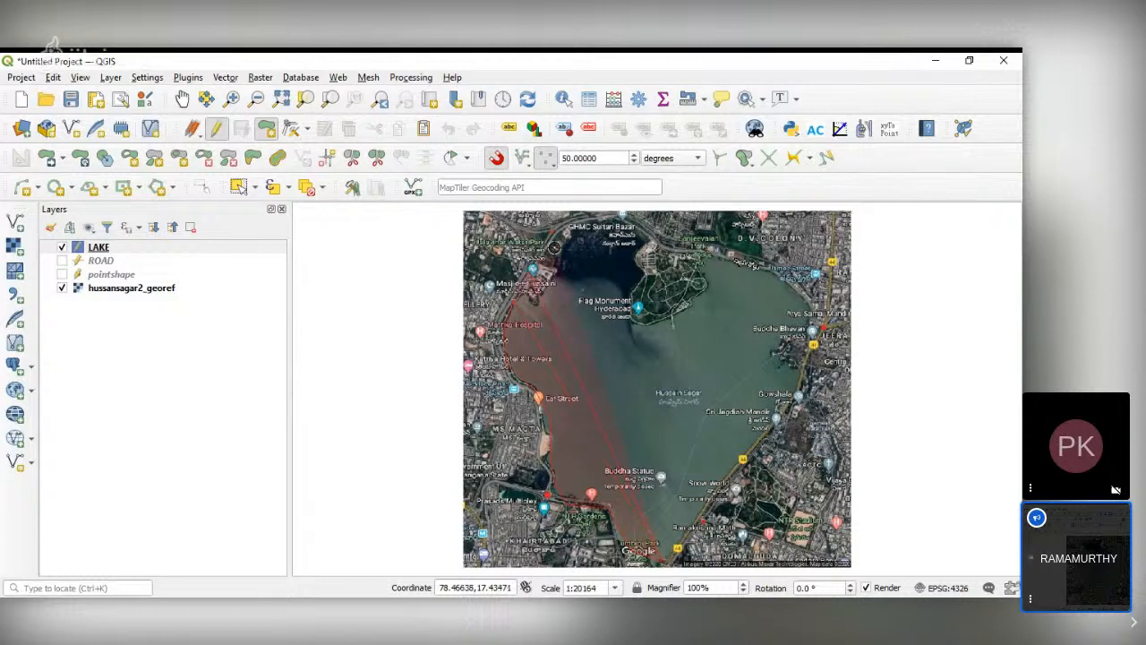
{"action": "left_click", "coordinate": [563, 235]}
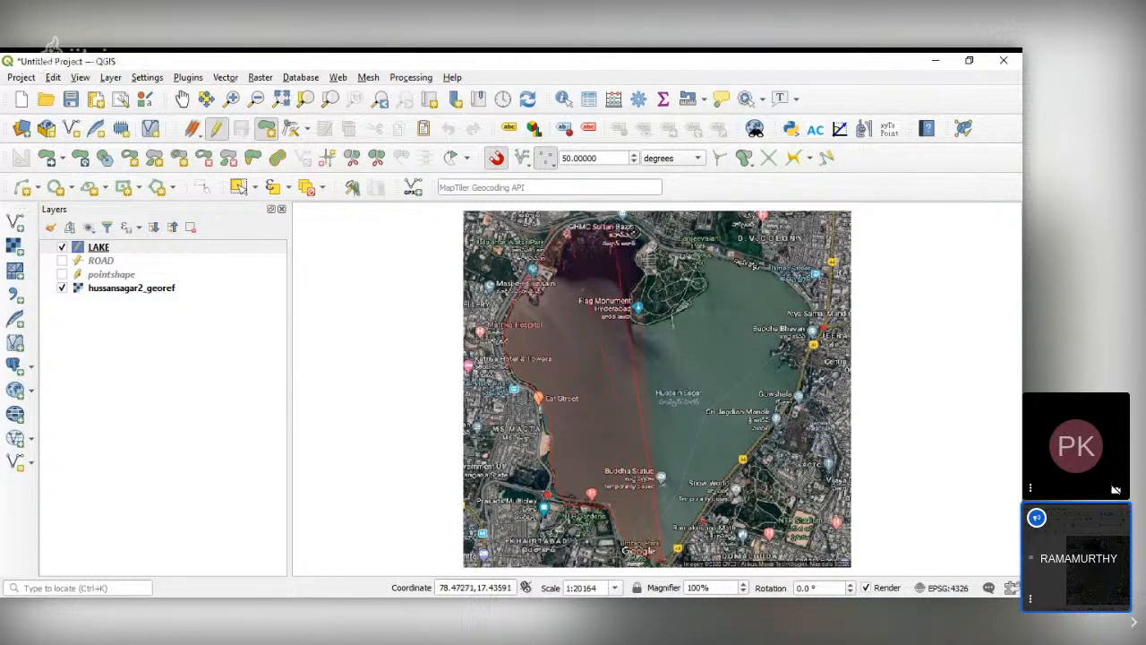
{"action": "left_click", "coordinate": [652, 243]}
{"action": "left_click", "coordinate": [636, 258]}
{"action": "left_click", "coordinate": [645, 275]}
{"action": "left_click", "coordinate": [633, 327]}
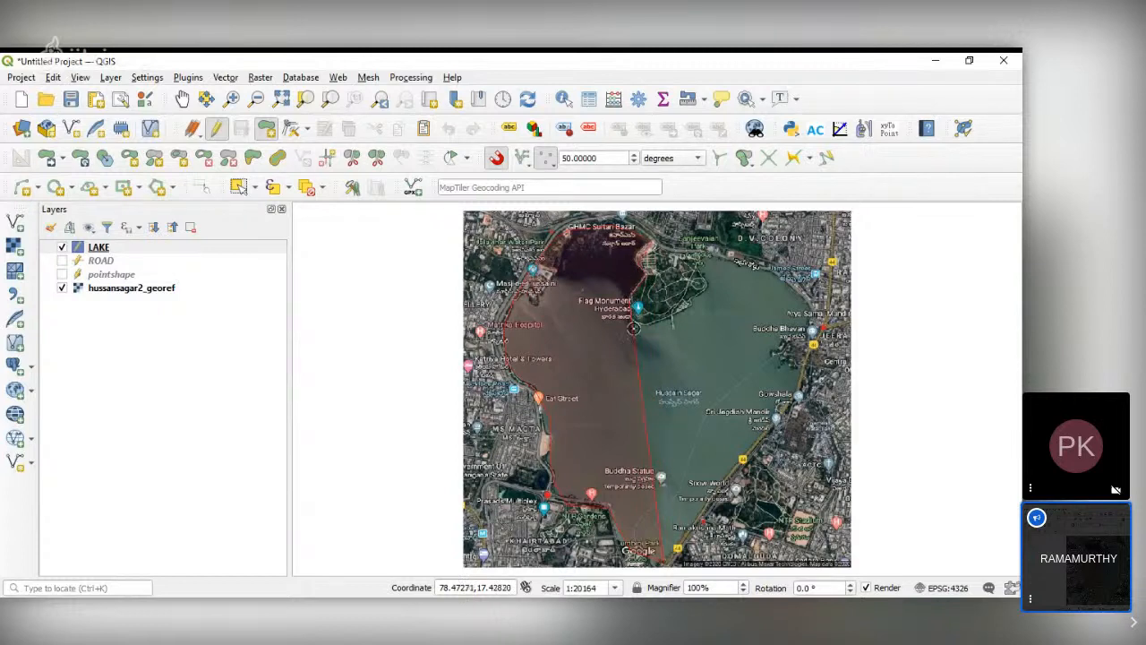
{"action": "left_click", "coordinate": [663, 319]}
{"action": "left_click", "coordinate": [690, 307]}
{"action": "left_click", "coordinate": [707, 289]}
{"action": "left_click", "coordinate": [704, 275]}
{"action": "left_click", "coordinate": [697, 265]}
{"action": "left_click", "coordinate": [702, 256]}
{"action": "left_click", "coordinate": [713, 257]}
{"action": "left_click", "coordinate": [742, 266]}
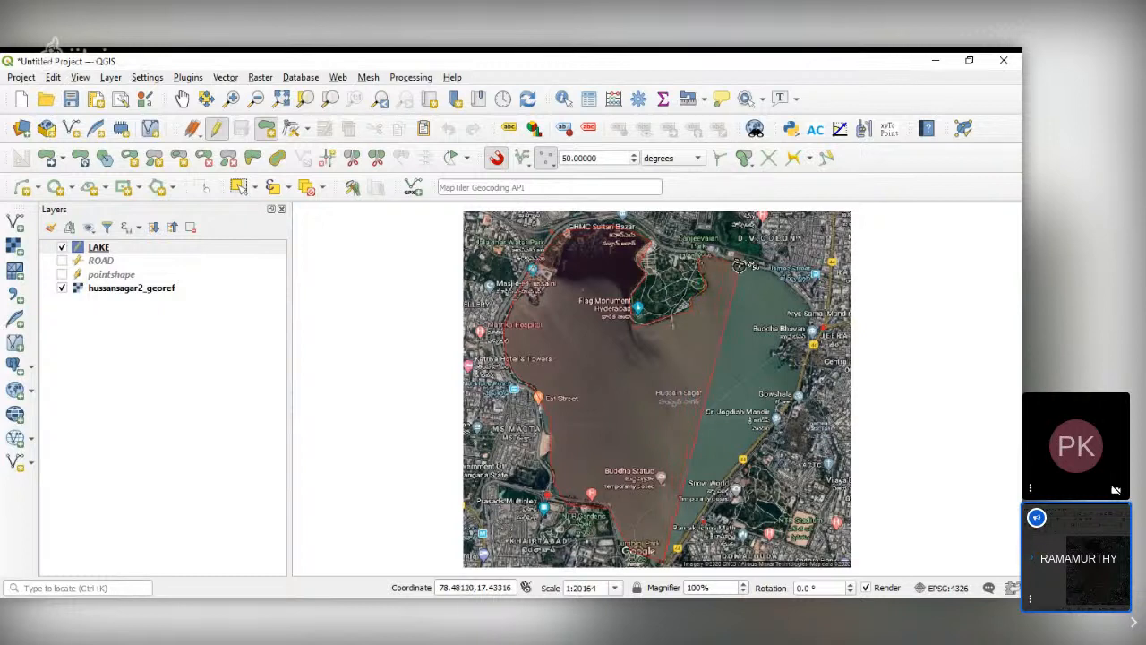
{"action": "left_click", "coordinate": [757, 270]}
{"action": "left_click", "coordinate": [768, 273]}
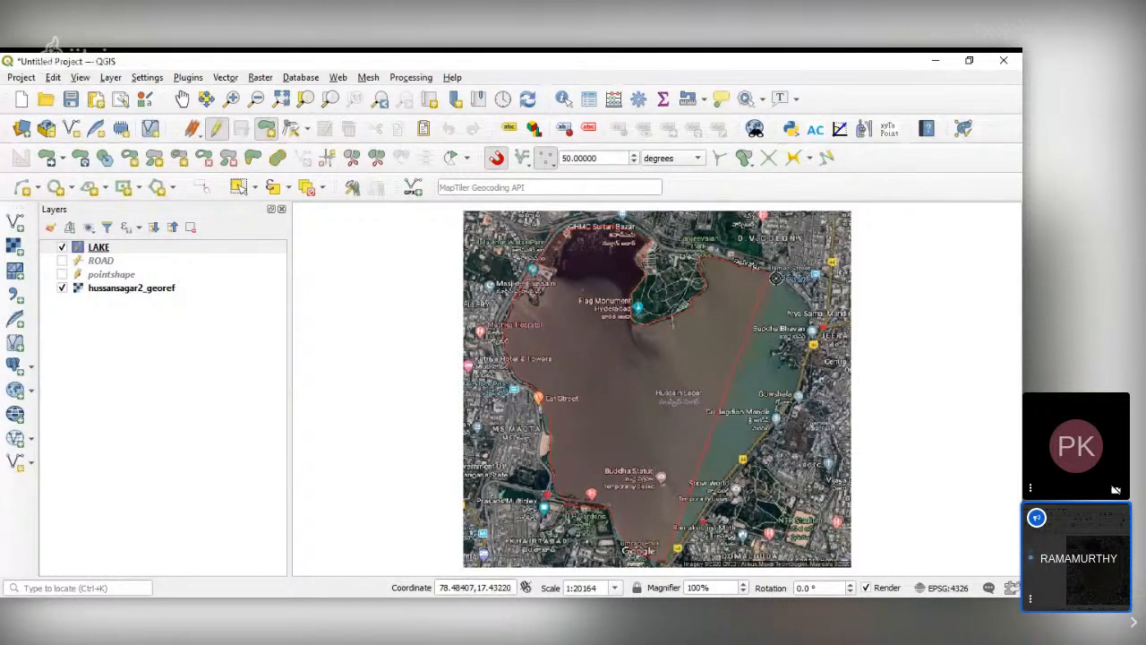
{"action": "left_click", "coordinate": [803, 306]}
{"action": "left_click", "coordinate": [807, 337]}
{"action": "left_click", "coordinate": [804, 358]}
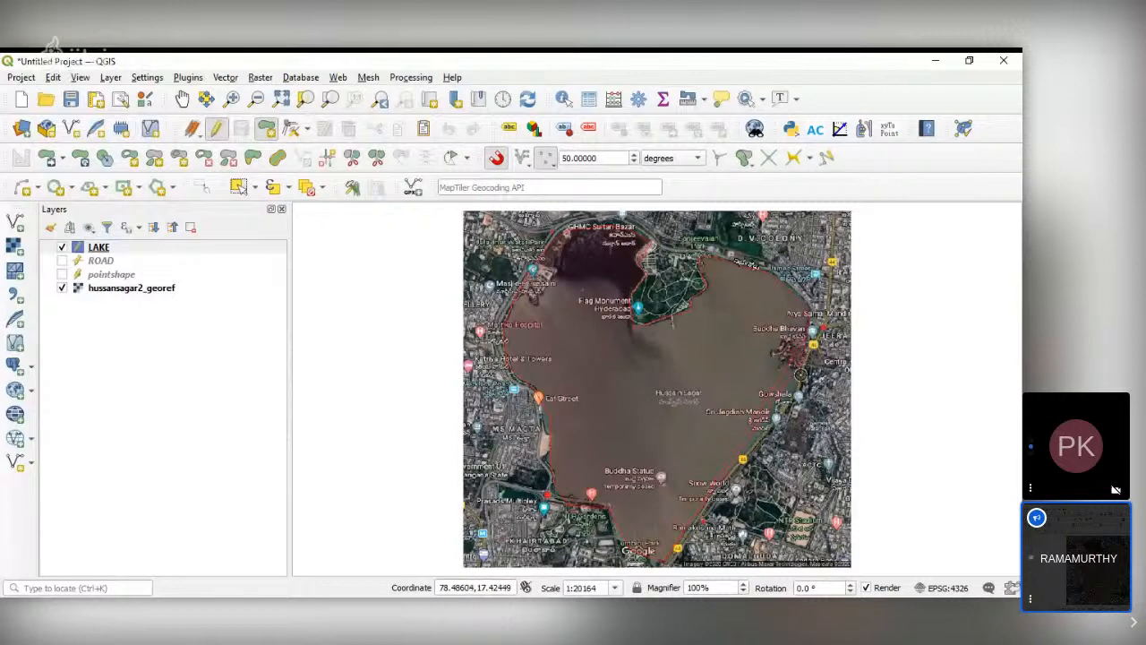
{"action": "left_click", "coordinate": [795, 398]}
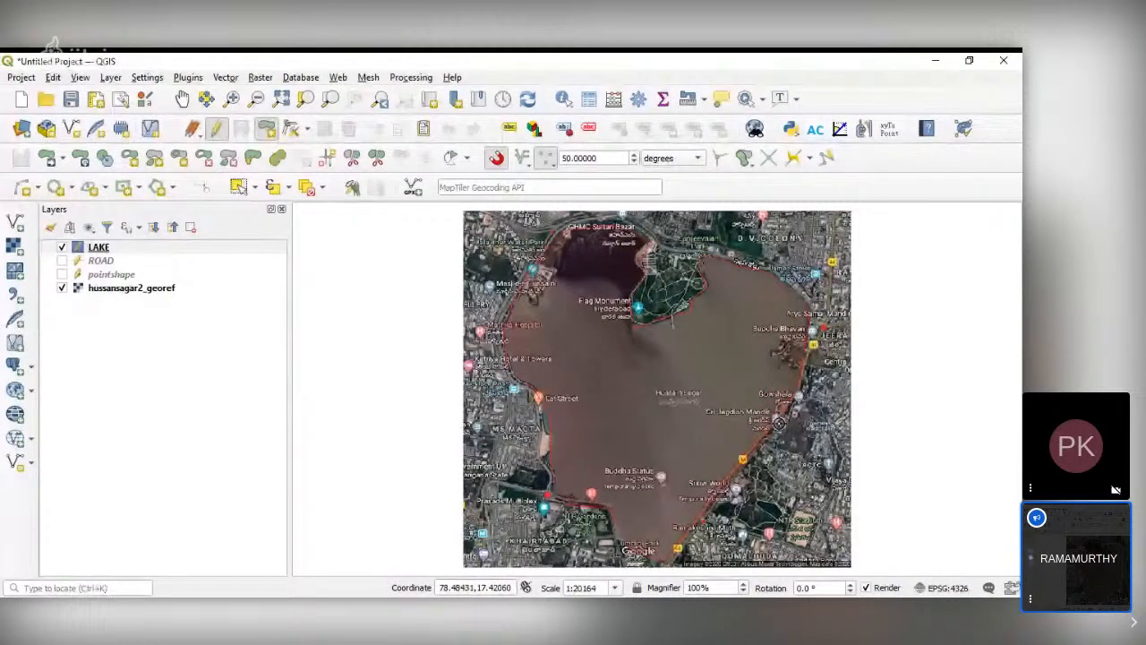
{"action": "right_click", "coordinate": [757, 441]}
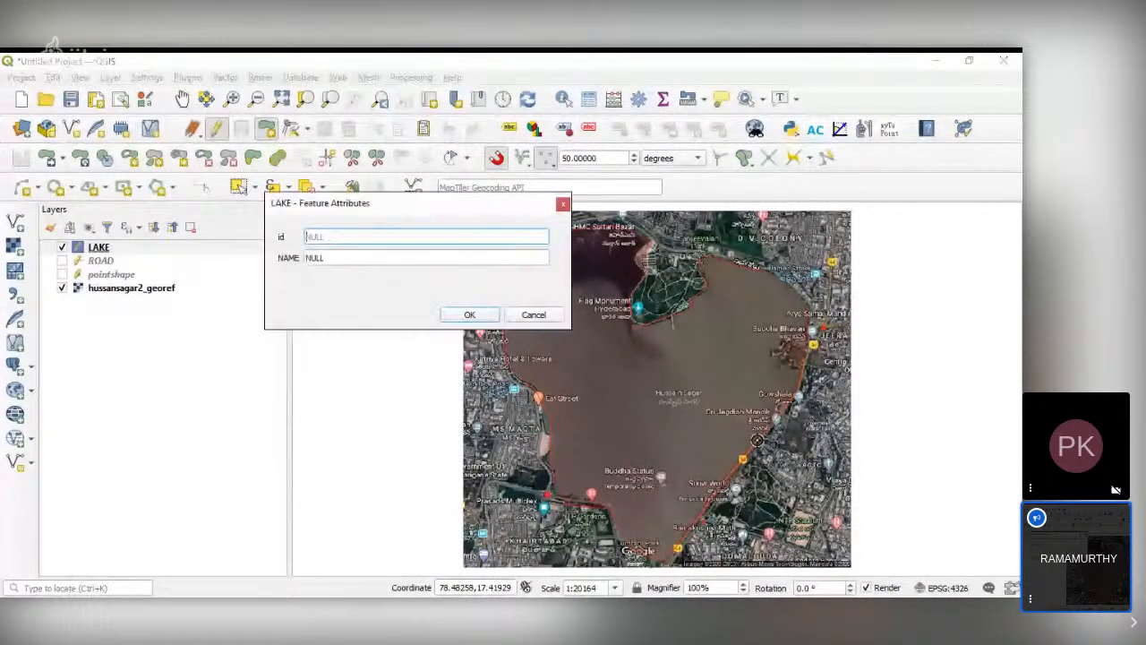
Give the lake polygon the id 1 and the NAME HUSSAINSAGAR LAKE, and confirm its attributes
{"action": "type", "text": "1"}
{"action": "key", "text": "Tab"}
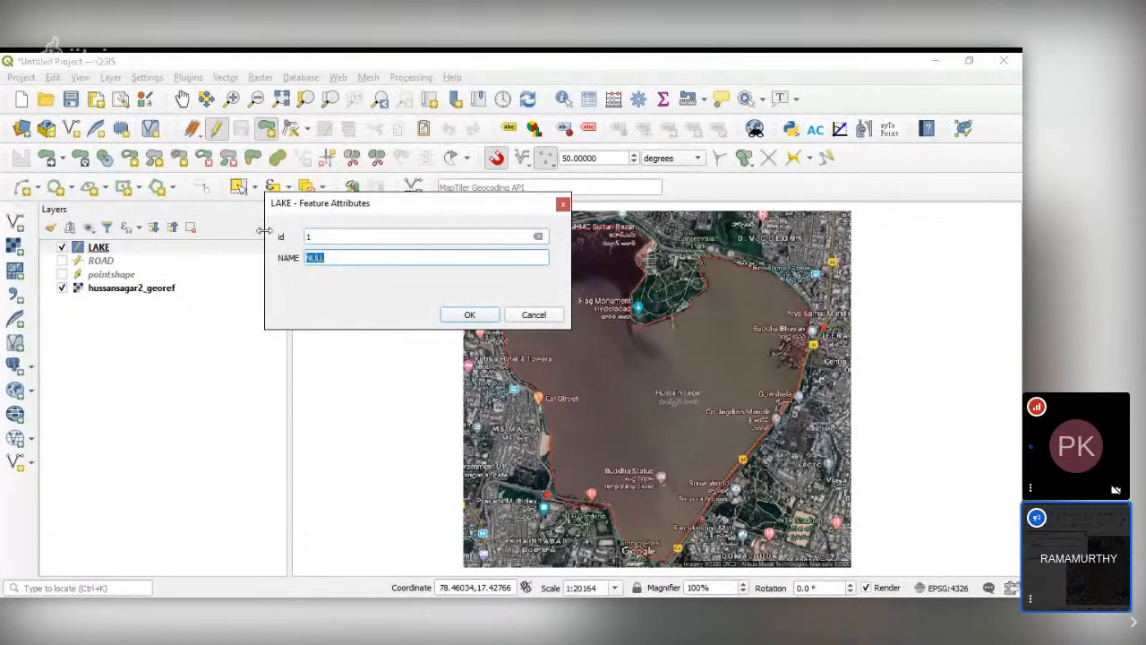
{"action": "type", "text": "HUSSA"}
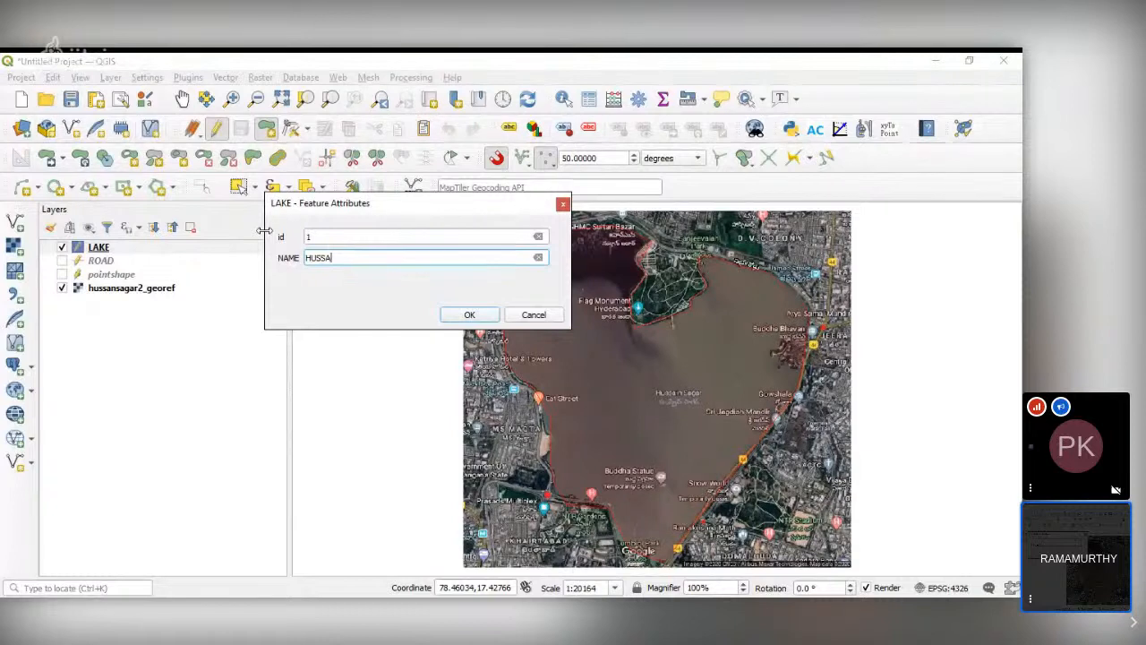
{"action": "type", "text": "INSAGAR LAKE"}
{"action": "left_click", "coordinate": [469, 314]}
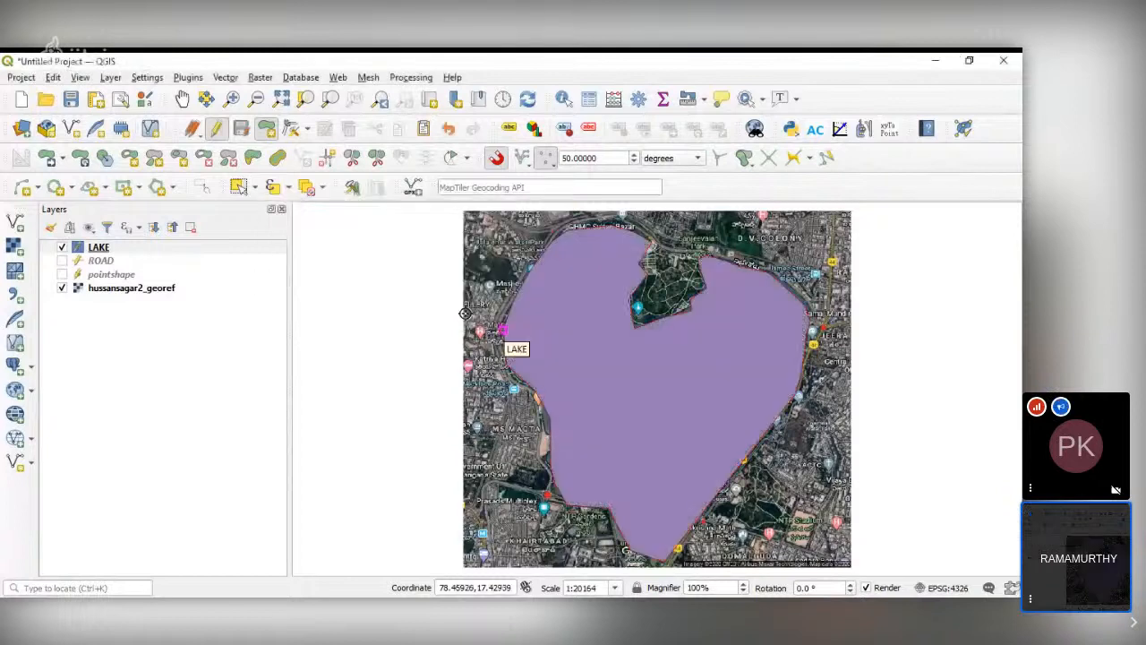
Hide the hussansagar2_georef image and show the ROAD and pointshape layers together with LAKE
{"action": "left_click", "coordinate": [62, 289]}
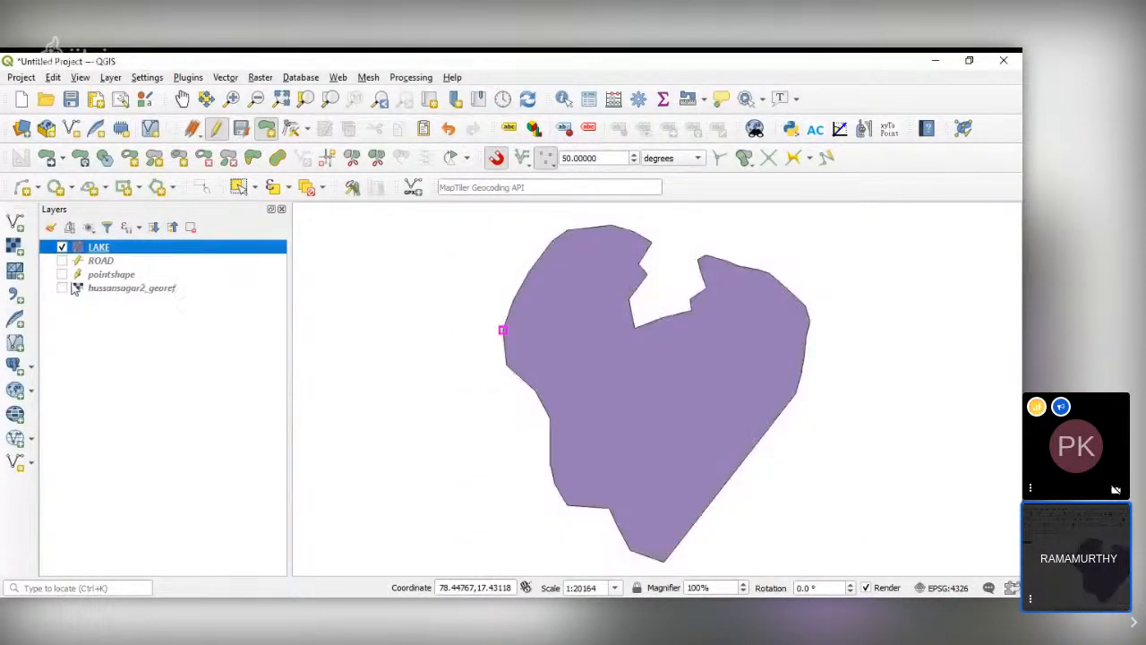
{"action": "left_click", "coordinate": [62, 261]}
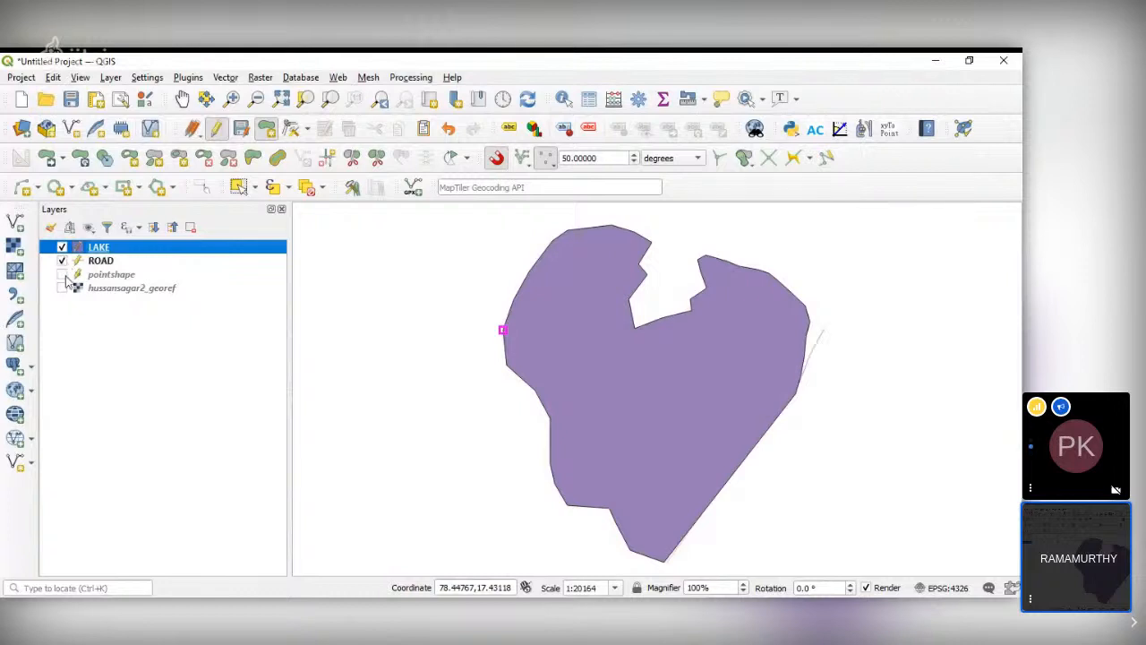
{"action": "left_click", "coordinate": [62, 275]}
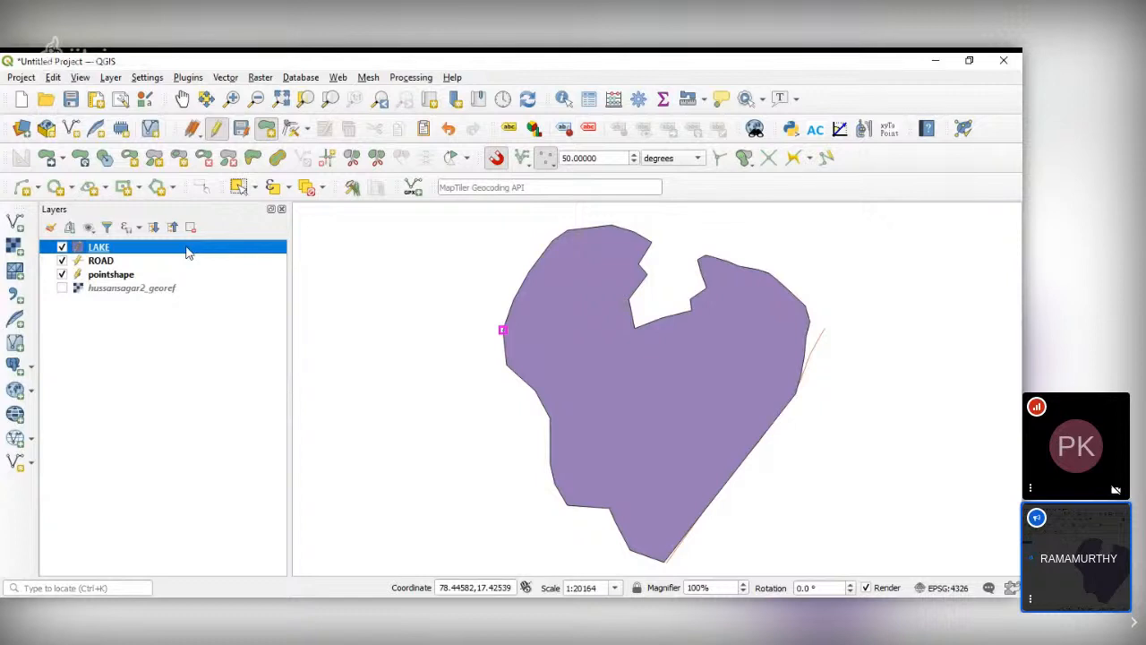
Move the LAKE layer below ROAD and pointshape, and give the ROAD layer single labels from its NAME field
{"action": "left_click_drag", "start_coordinate": [186, 250], "coordinate": [191, 288]}
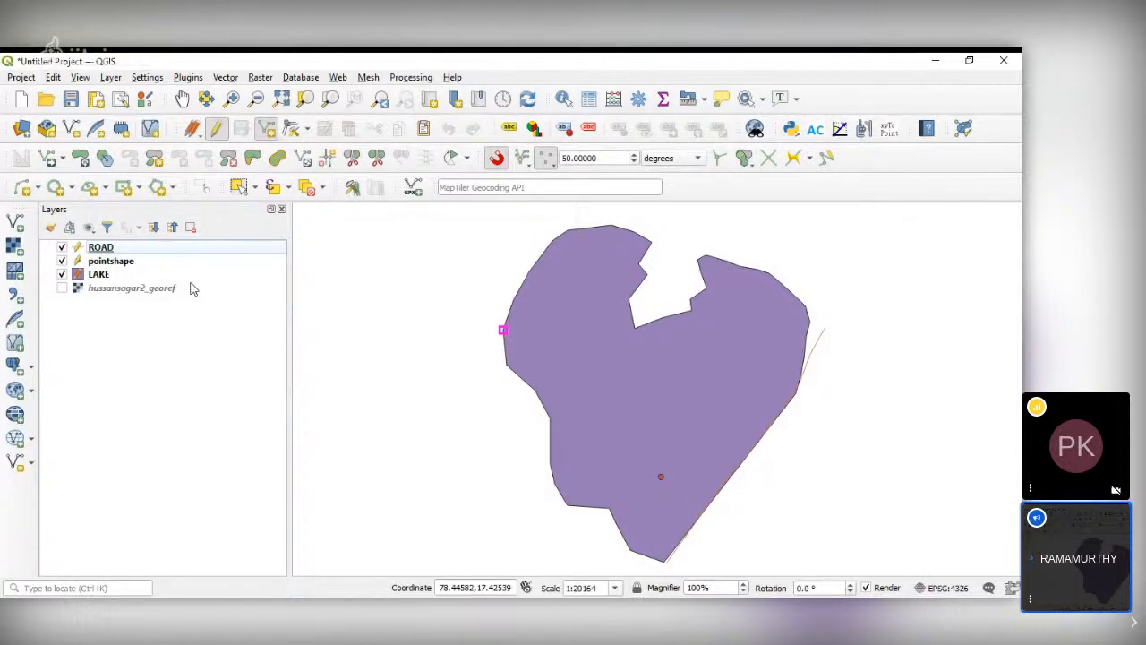
{"action": "double_click", "coordinate": [126, 248]}
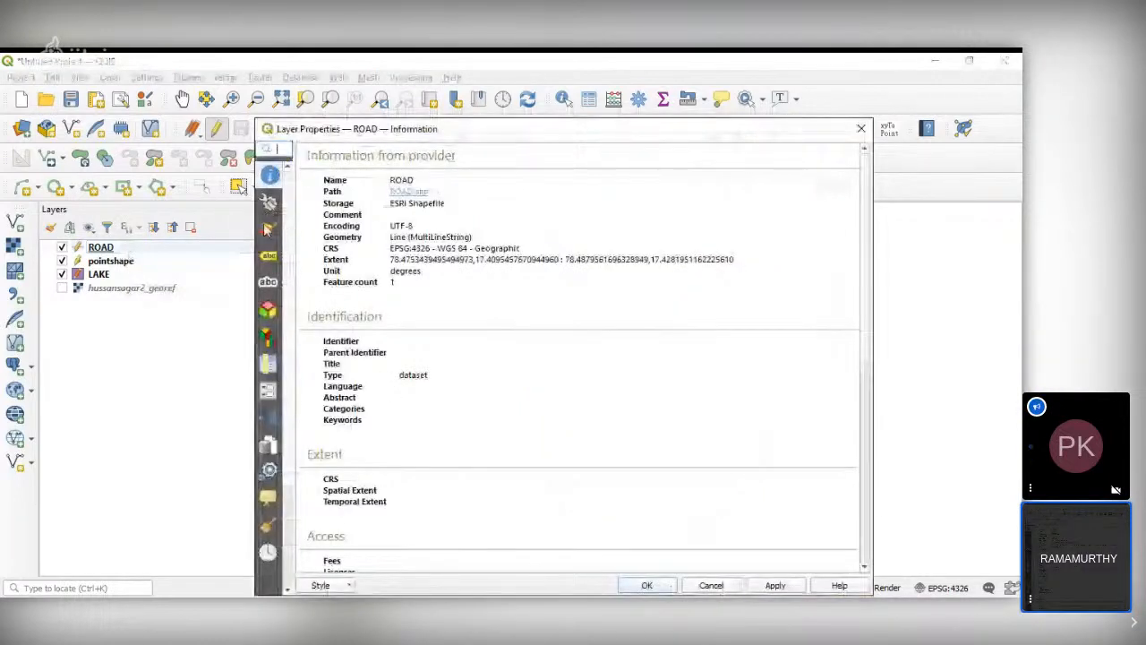
{"action": "left_click", "coordinate": [269, 256]}
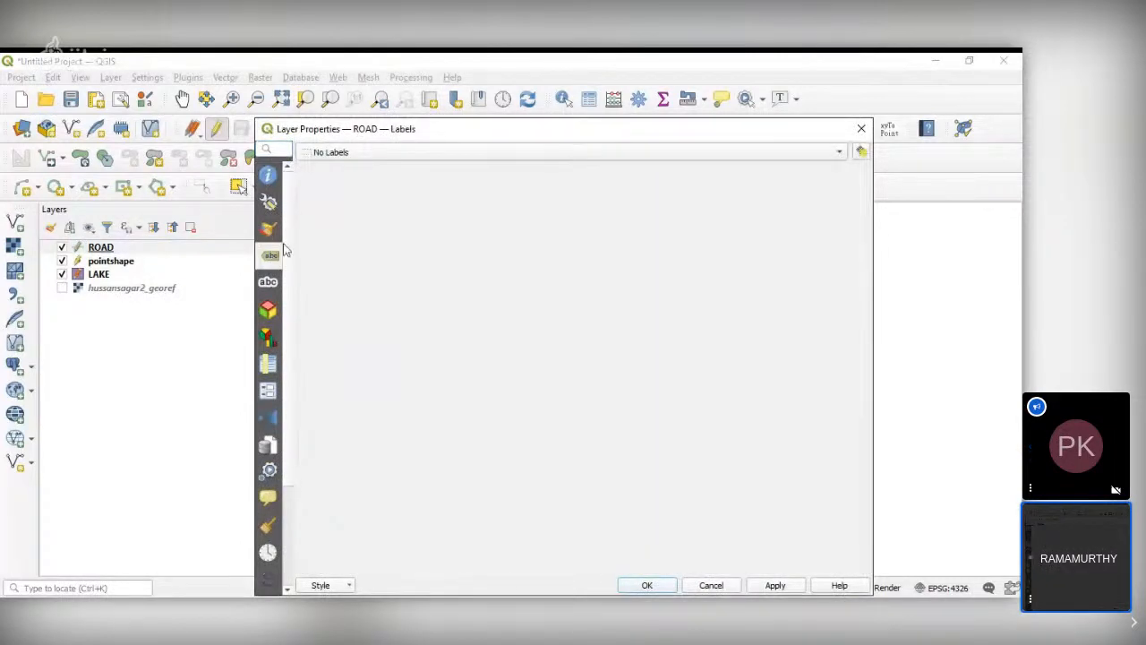
{"action": "left_click", "coordinate": [349, 159]}
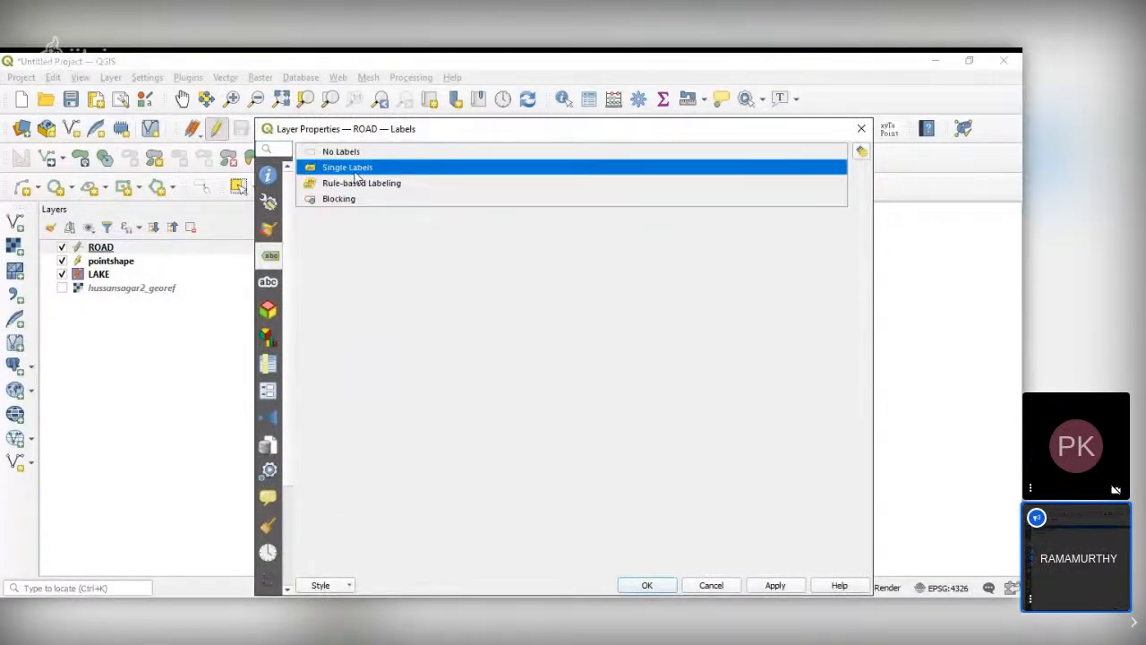
{"action": "left_click", "coordinate": [355, 174]}
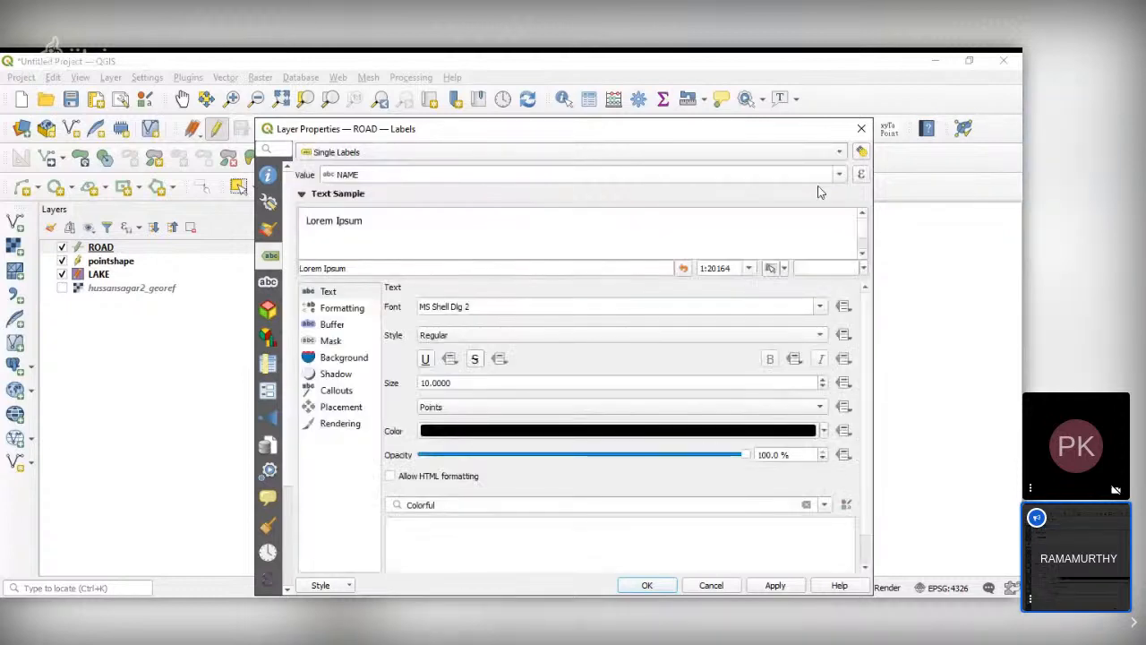
{"action": "left_click", "coordinate": [775, 588]}
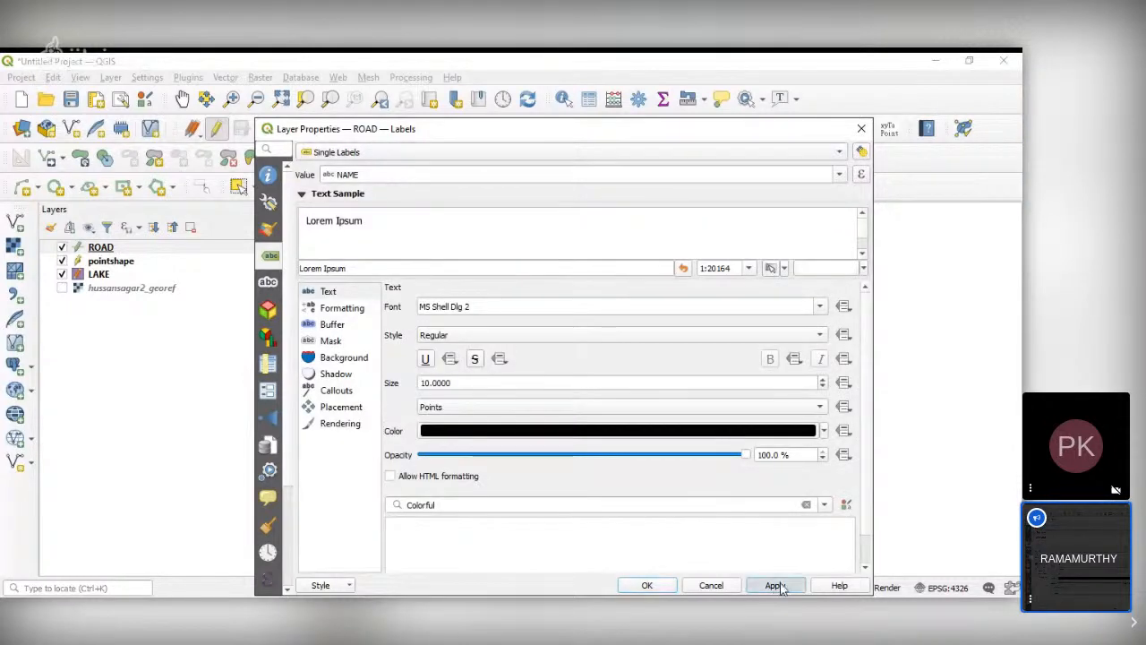
{"action": "left_click", "coordinate": [661, 588]}
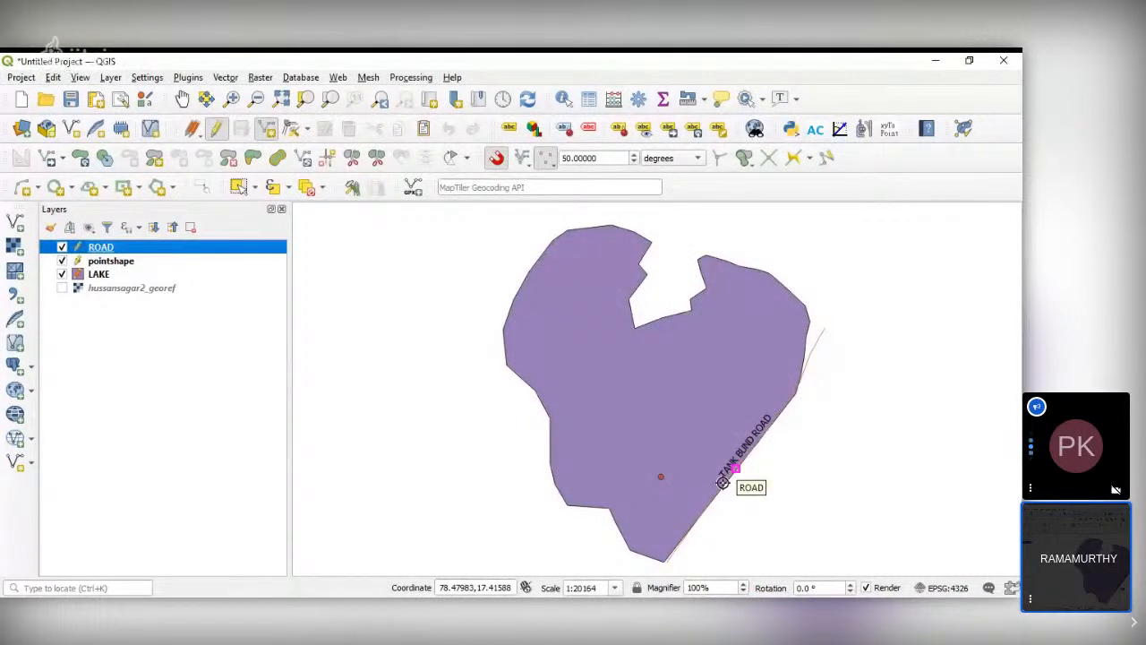
Turn on single labels for the LAKE layer, using its NAME field as the label value
{"action": "double_click", "coordinate": [106, 277]}
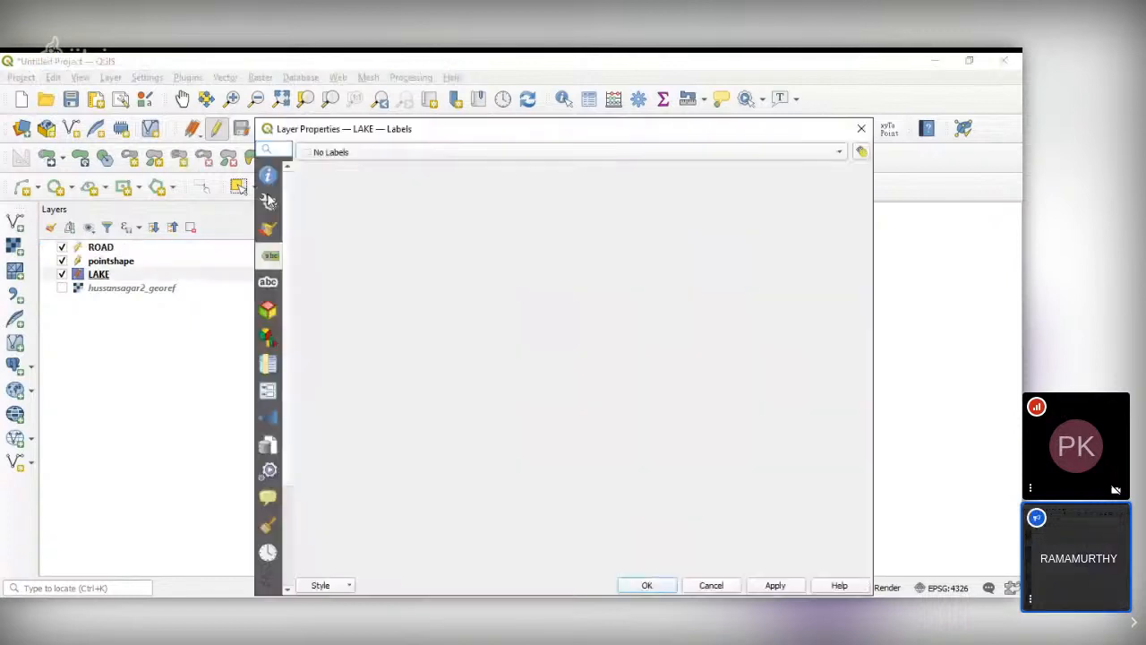
{"action": "left_click", "coordinate": [337, 154]}
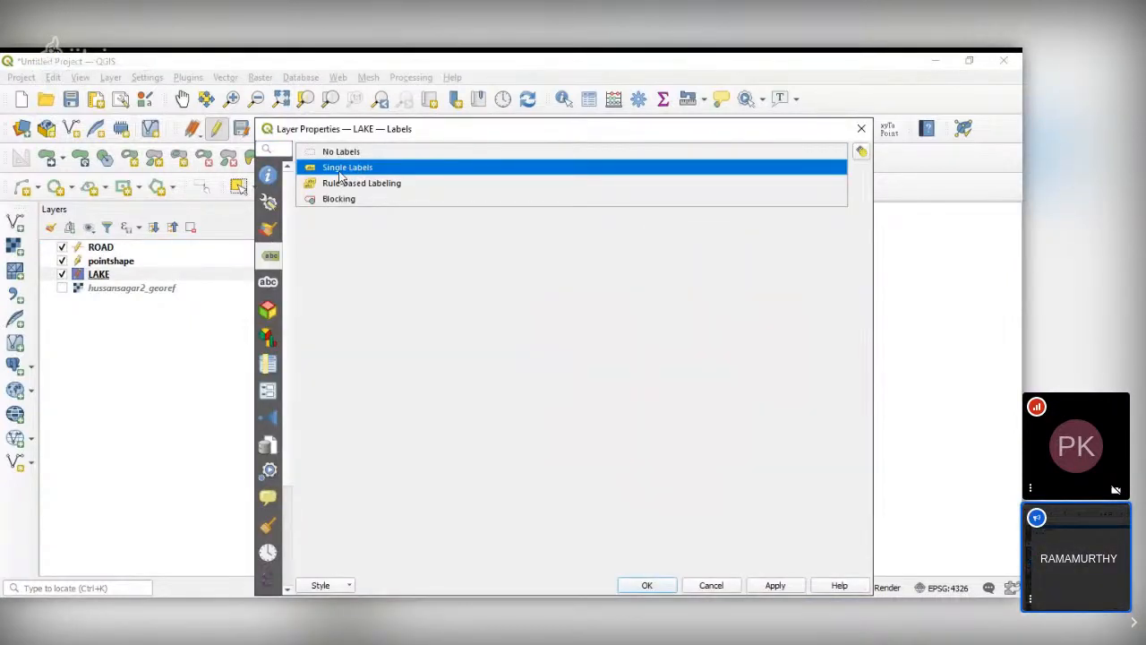
{"action": "left_click", "coordinate": [341, 172]}
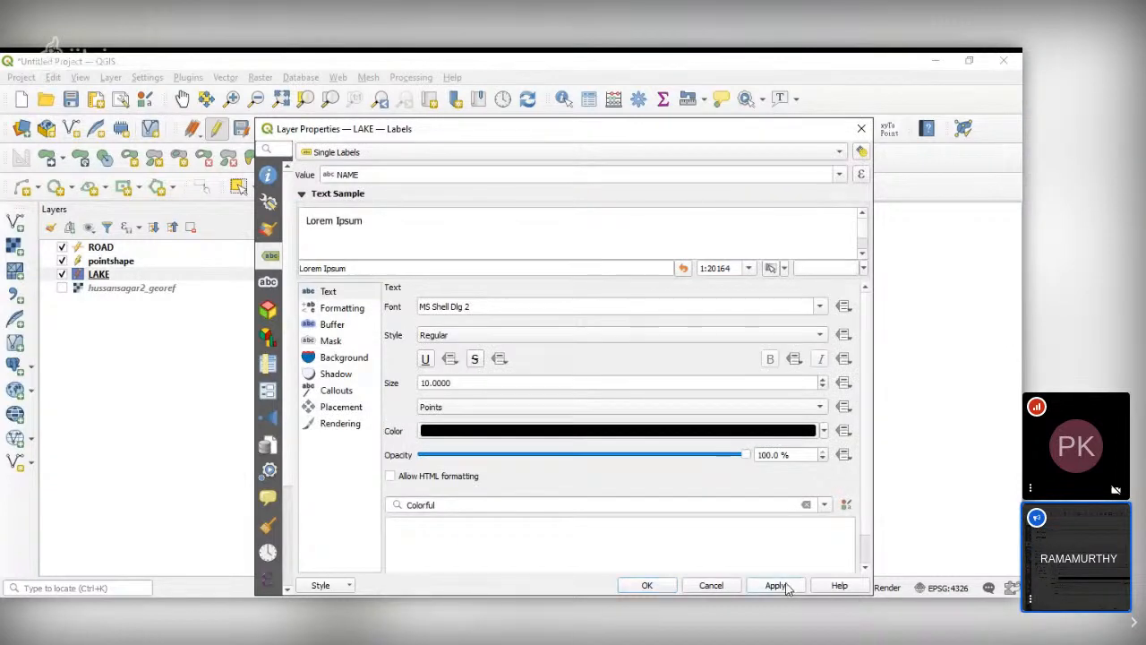
{"action": "left_click", "coordinate": [647, 585]}
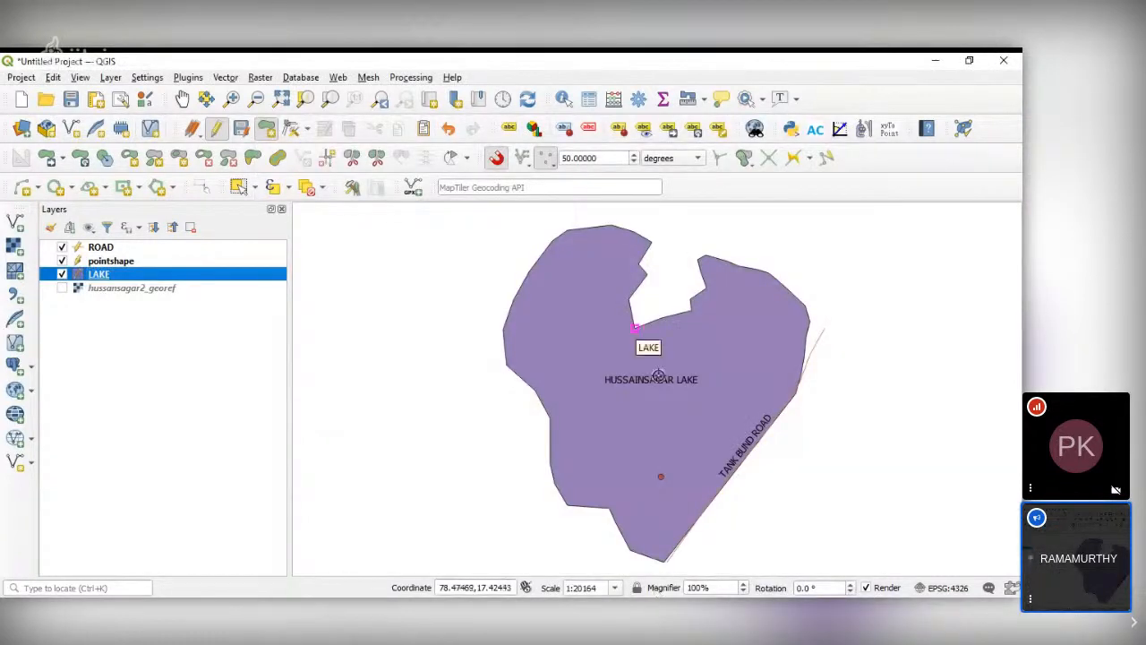
Turn on single labels for the pointshape layer, using its name field as the label value
{"action": "double_click", "coordinate": [107, 262]}
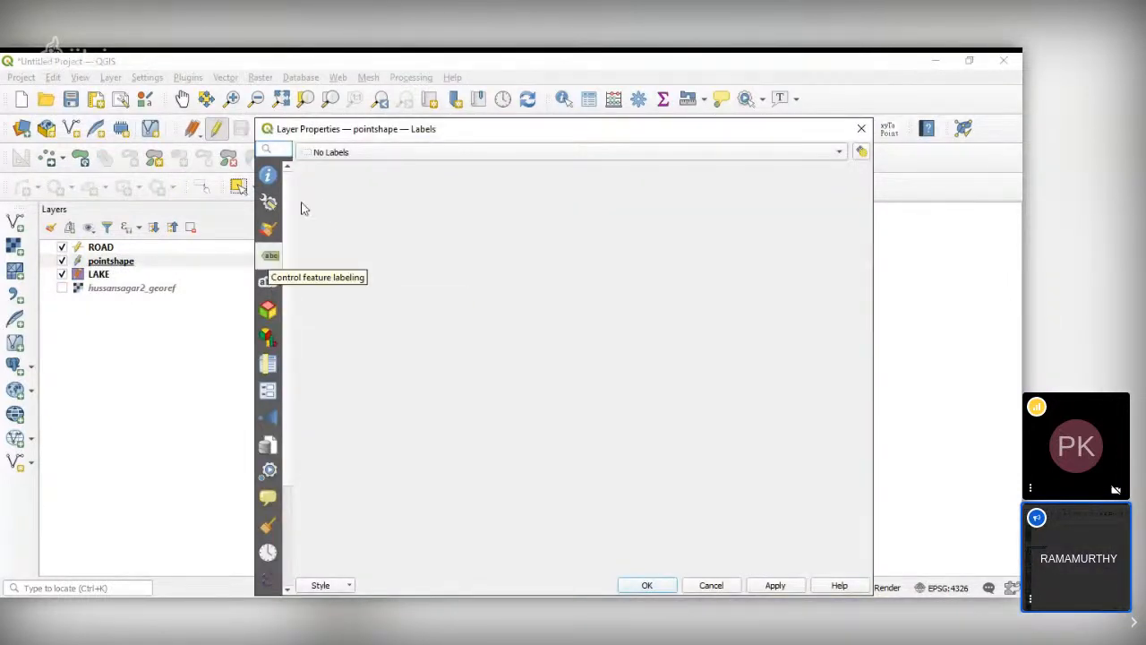
{"action": "left_click", "coordinate": [334, 154]}
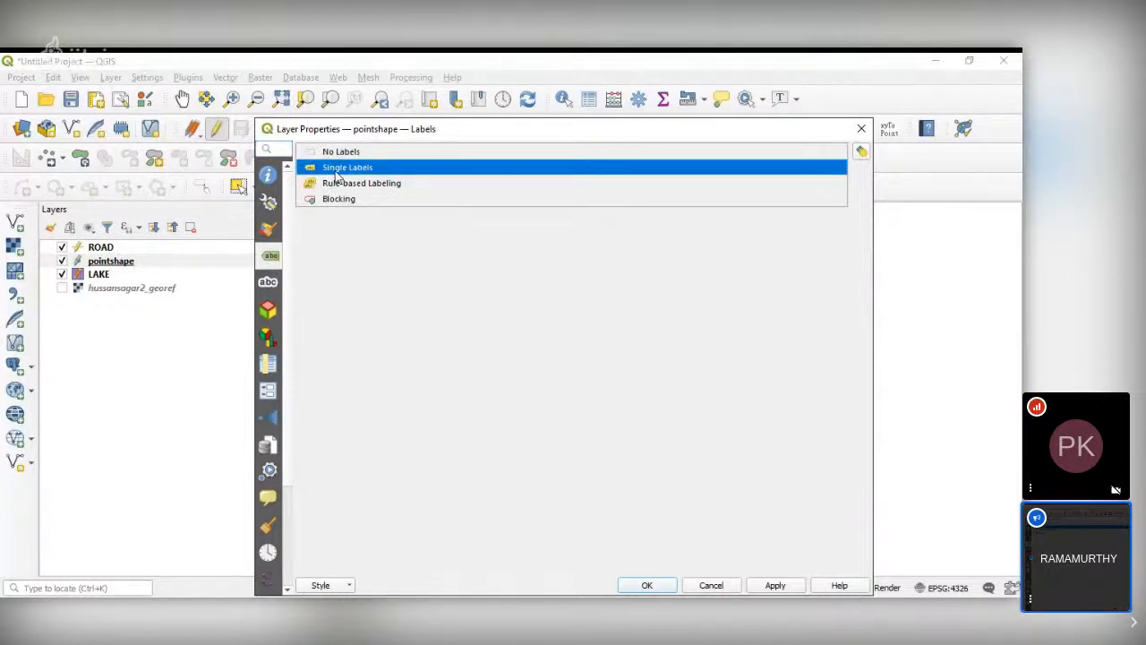
{"action": "left_click", "coordinate": [338, 170]}
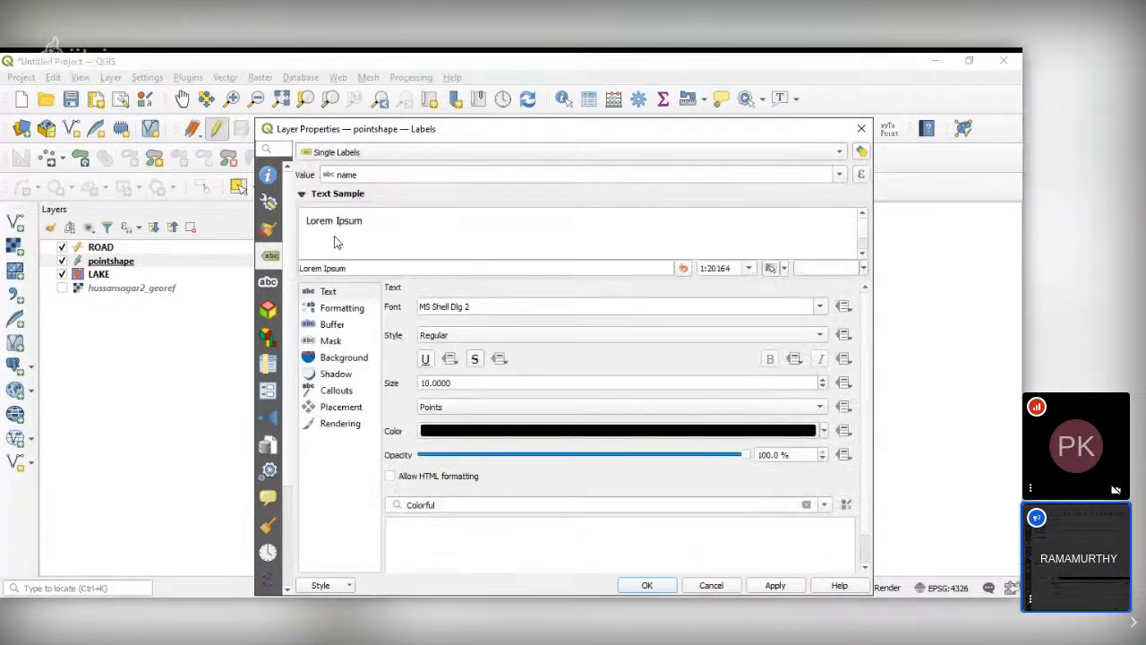
{"action": "left_click", "coordinate": [839, 175]}
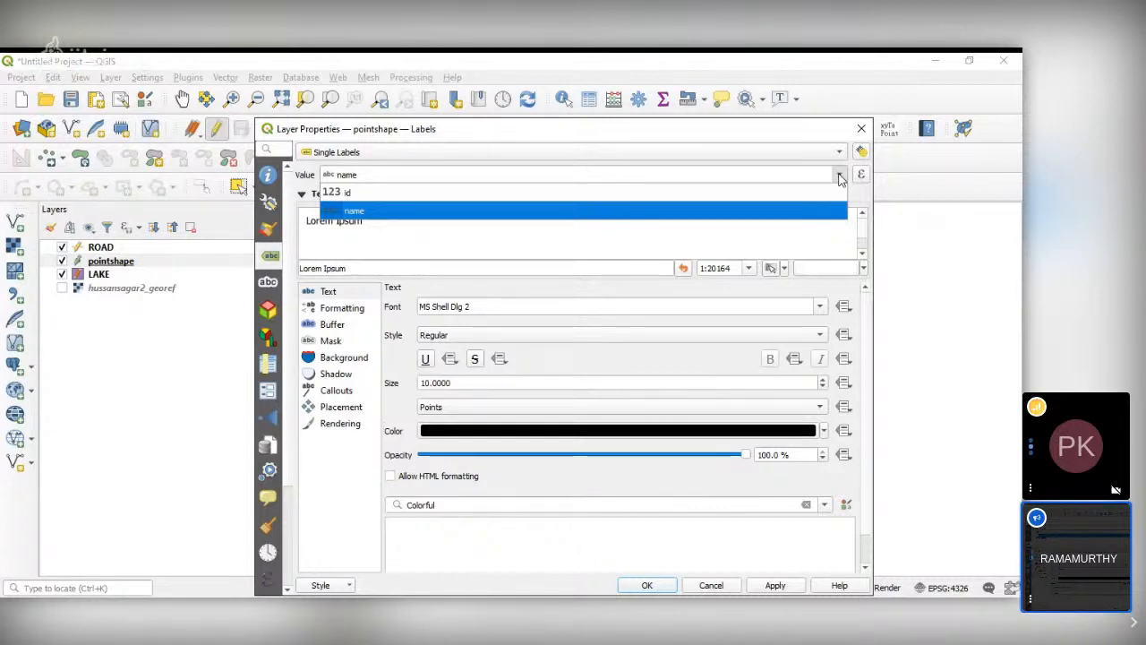
{"action": "left_click", "coordinate": [537, 215]}
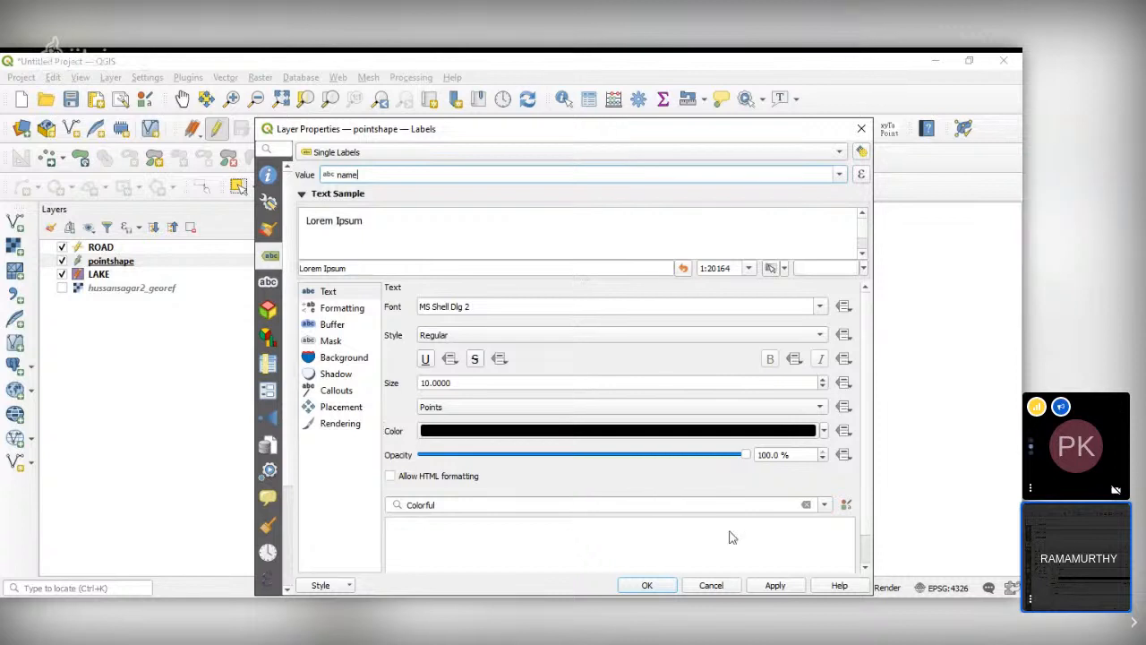
{"action": "left_click", "coordinate": [650, 586]}
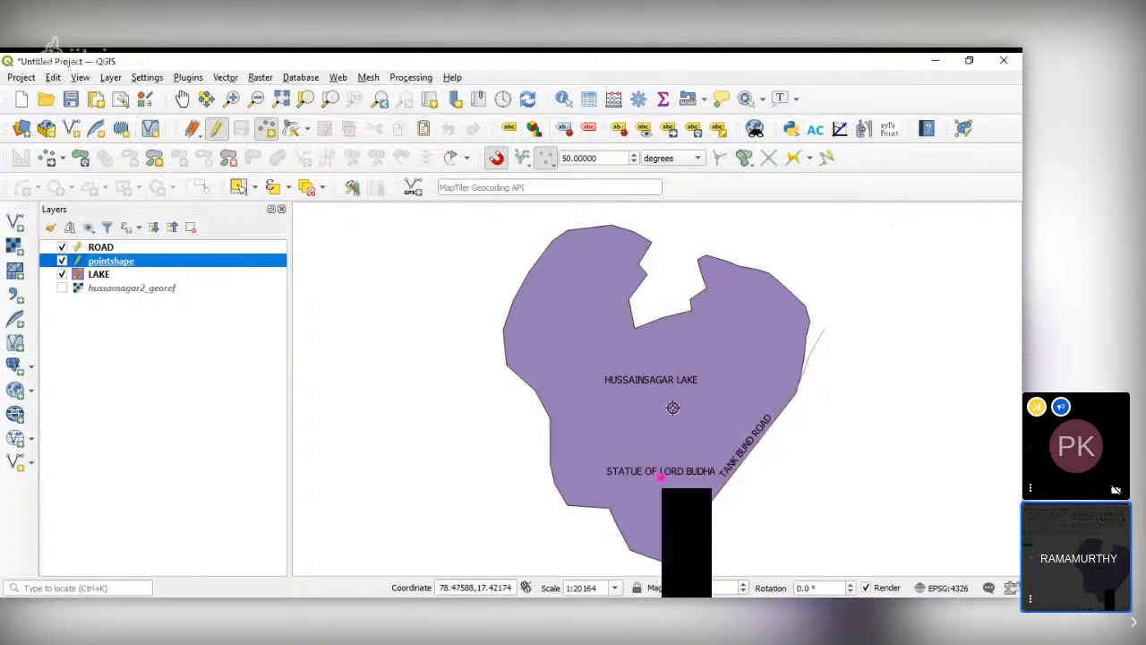
Set the ROAD layer's line symbol width to 2 millimeters and apply the style
{"action": "double_click", "coordinate": [103, 248]}
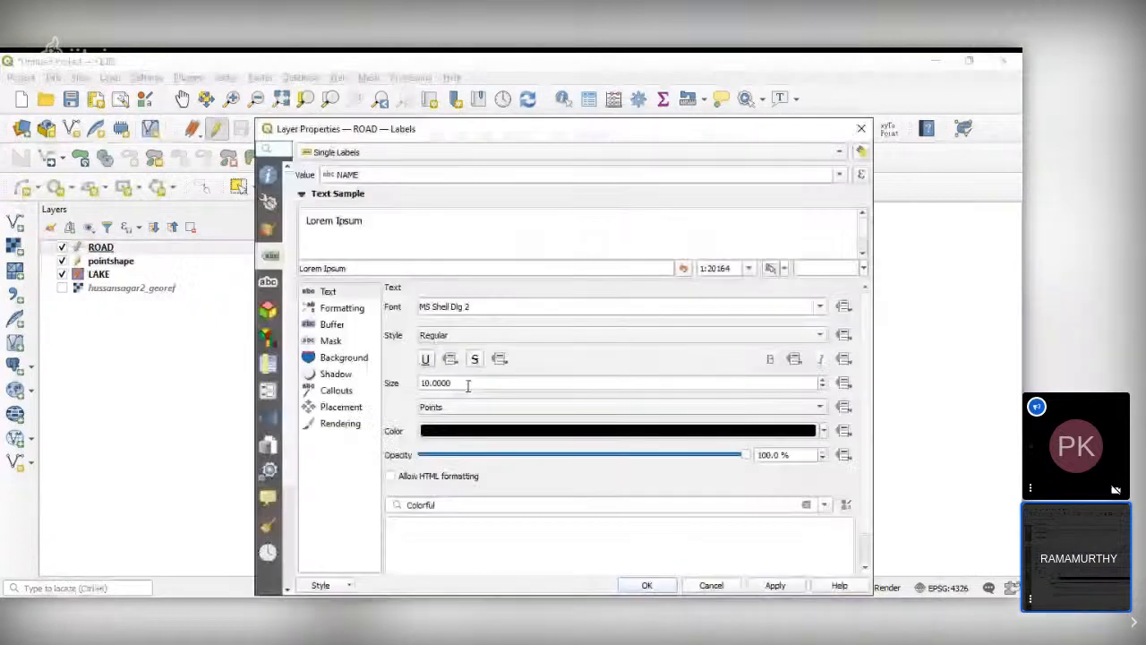
{"action": "left_click", "coordinate": [268, 230]}
{"action": "left_click", "coordinate": [395, 352]}
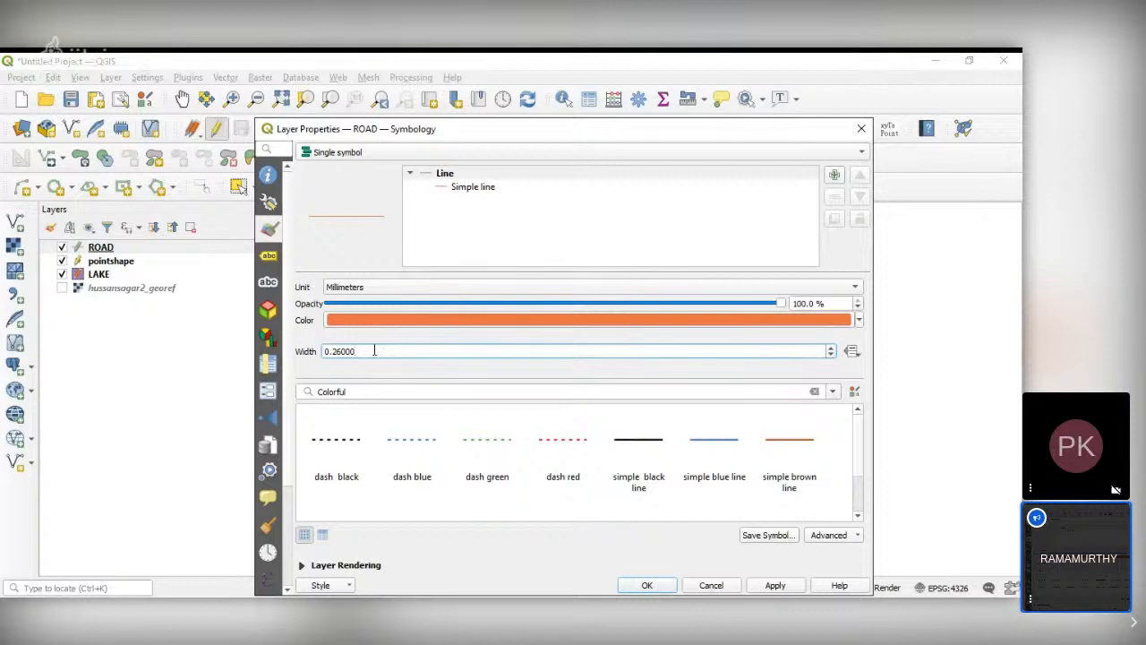
{"action": "double_click", "coordinate": [333, 352]}
{"action": "type", "text": "2"}
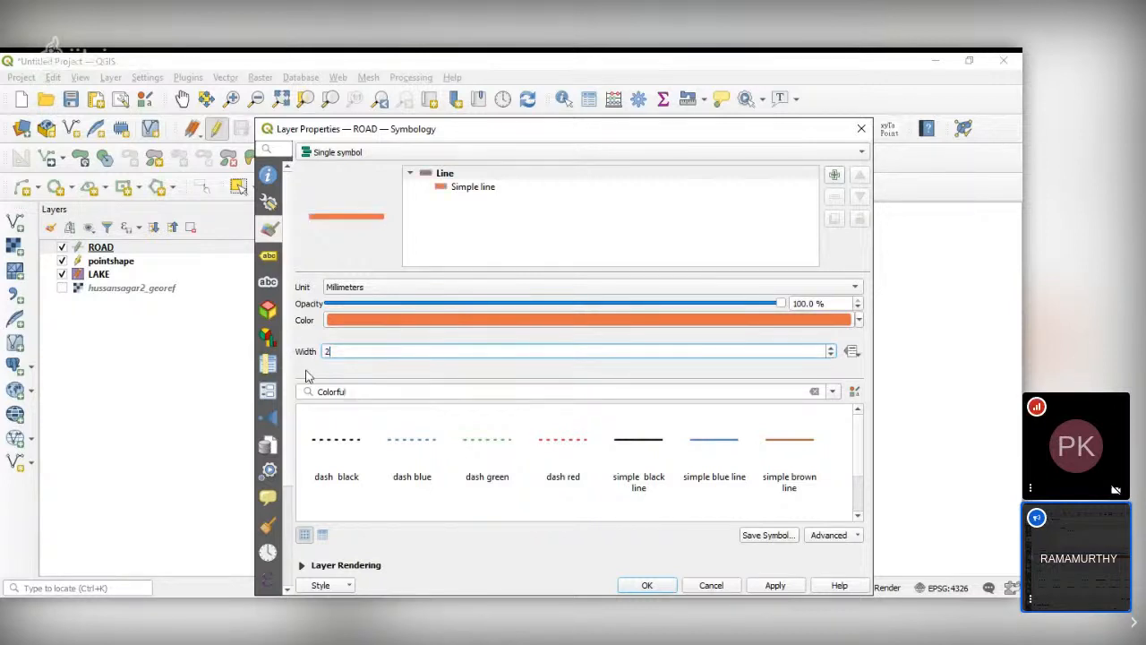
{"action": "left_click", "coordinate": [647, 585]}
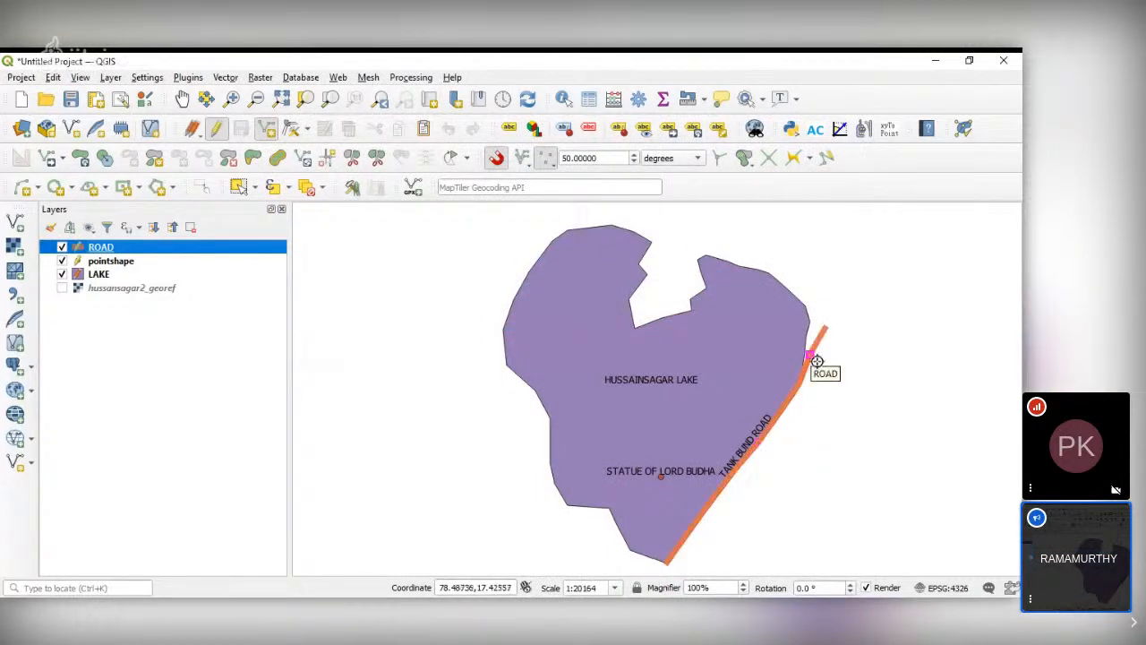
Show the hussansagar2_georef image again beneath the digitised layers
{"action": "mouse_move", "coordinate": [663, 480]}
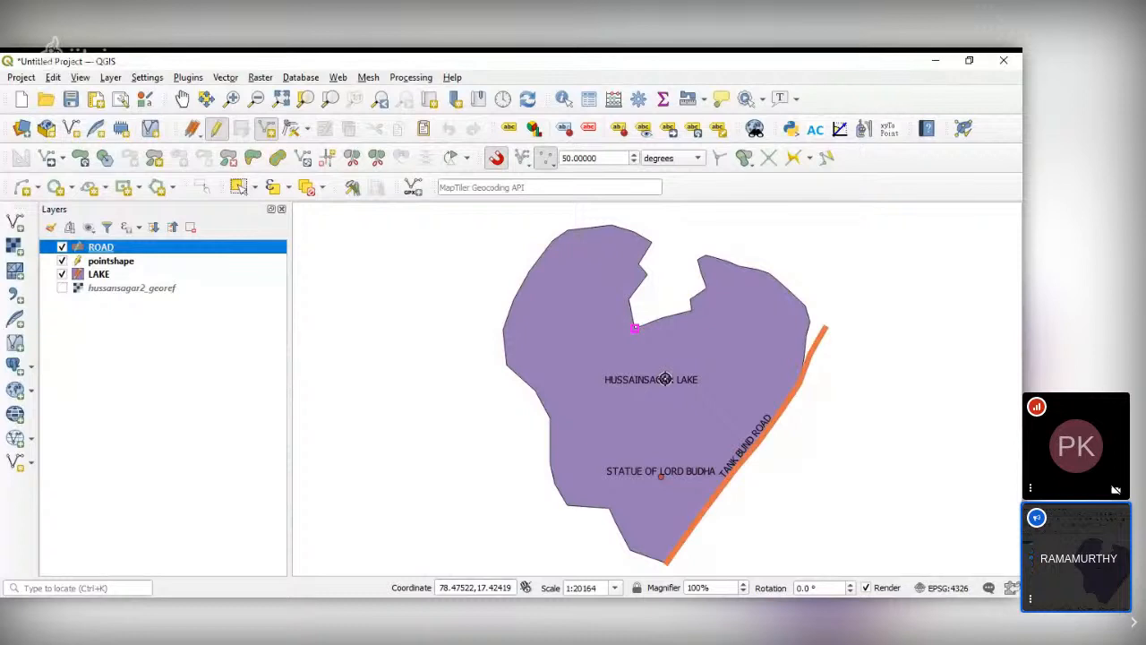
{"action": "left_click", "coordinate": [62, 288]}
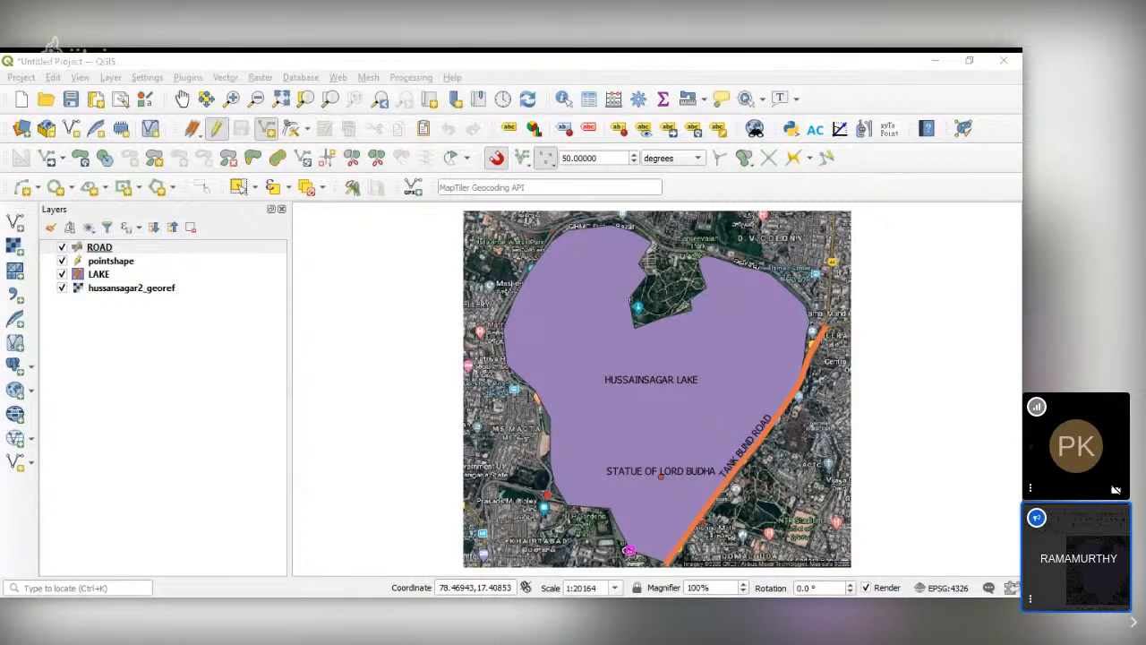
{"action": "key", "text": "alt+Tab"}
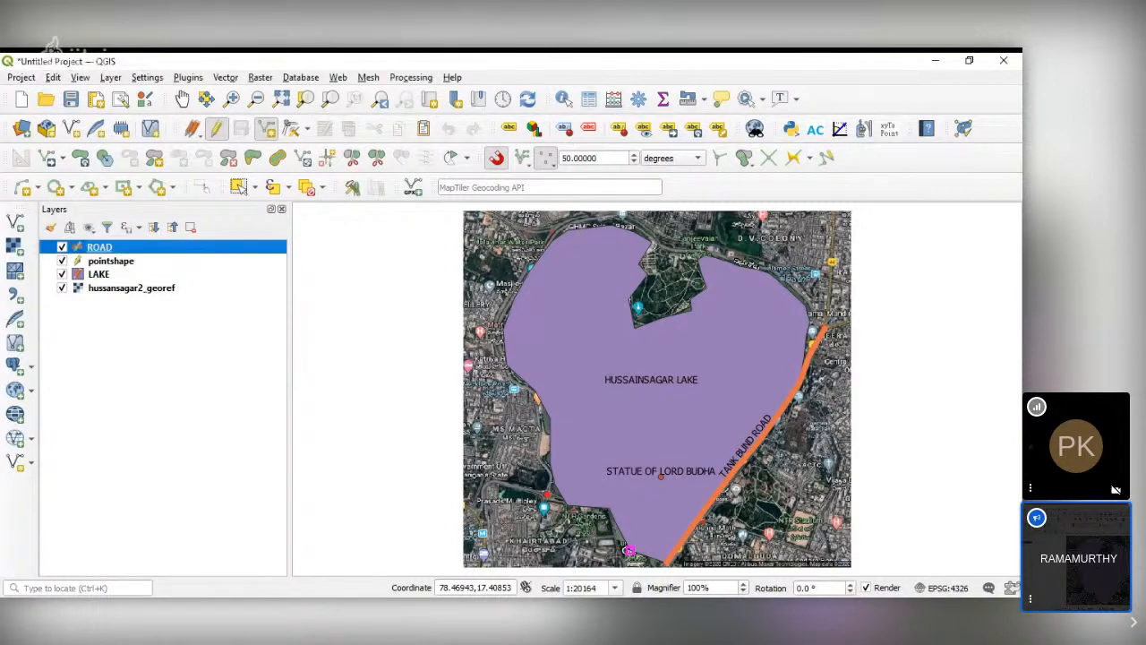
Measure the lake's ellipsoidal area in square meters by tracing its outer shoreline, cutting straight across the park peninsula on the north side
{"action": "left_click", "coordinate": [115, 277]}
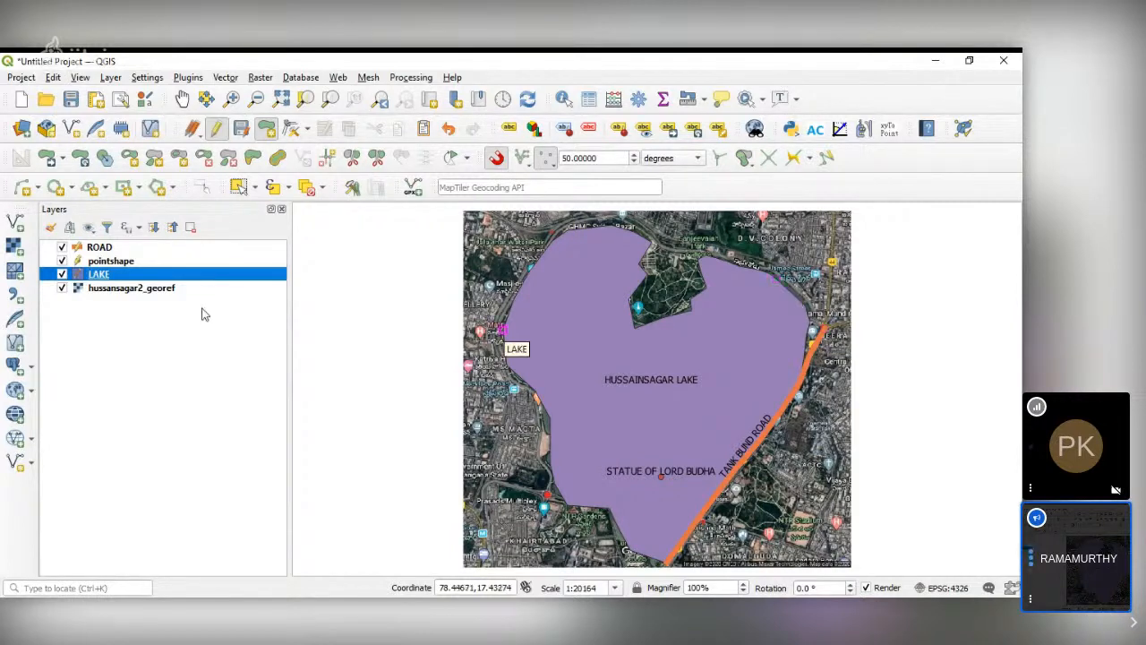
{"action": "left_click", "coordinate": [690, 100]}
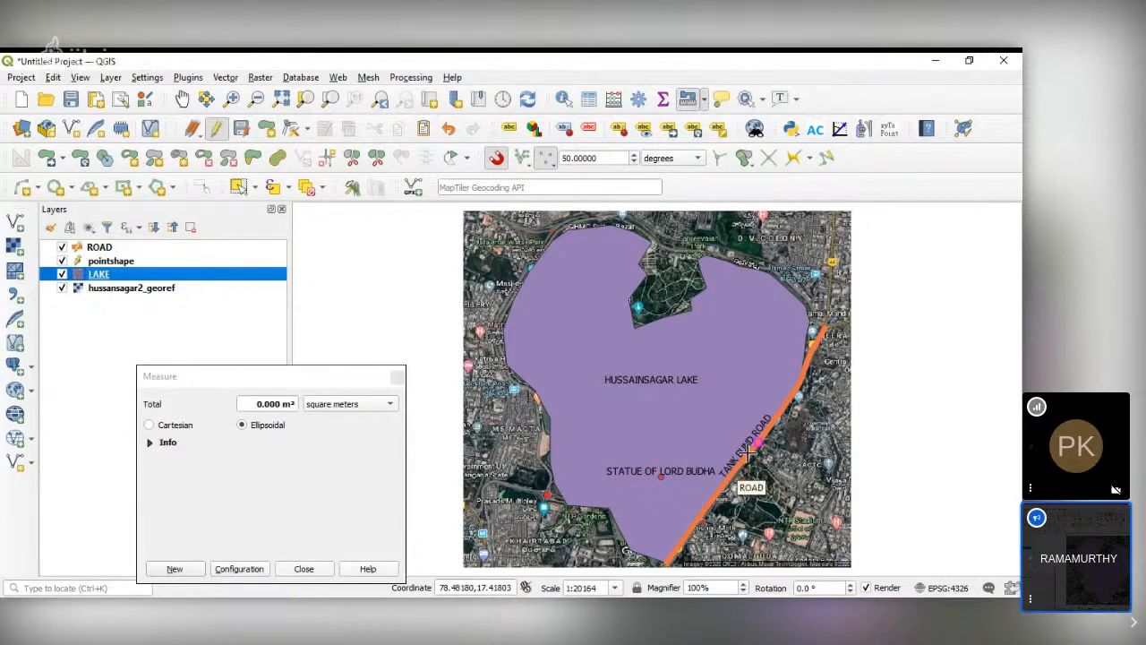
{"action": "left_click", "coordinate": [794, 395]}
{"action": "left_click", "coordinate": [810, 326]}
{"action": "left_click", "coordinate": [790, 289]}
{"action": "left_click", "coordinate": [768, 269]}
{"action": "left_click", "coordinate": [739, 258]}
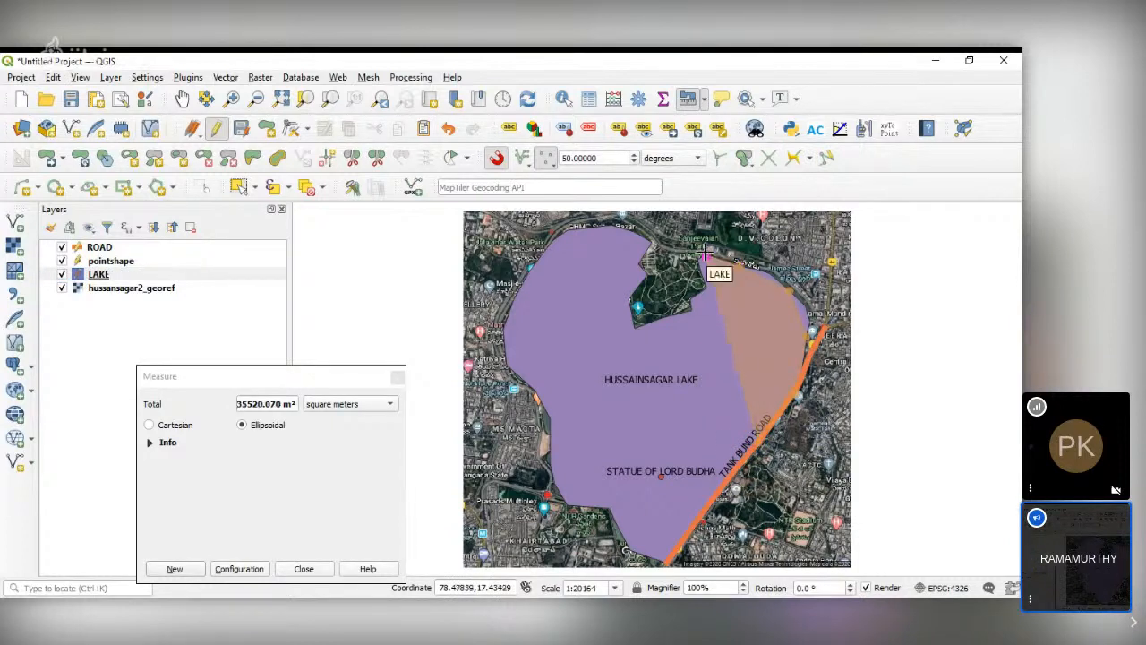
{"action": "left_click", "coordinate": [651, 241]}
{"action": "left_click", "coordinate": [611, 227]}
{"action": "left_click", "coordinate": [542, 249]}
{"action": "left_click", "coordinate": [516, 300]}
{"action": "left_click", "coordinate": [509, 332]}
{"action": "left_click", "coordinate": [519, 370]}
{"action": "left_click", "coordinate": [539, 392]}
{"action": "left_click", "coordinate": [552, 420]}
{"action": "left_click", "coordinate": [554, 457]}
{"action": "left_click", "coordinate": [569, 481]}
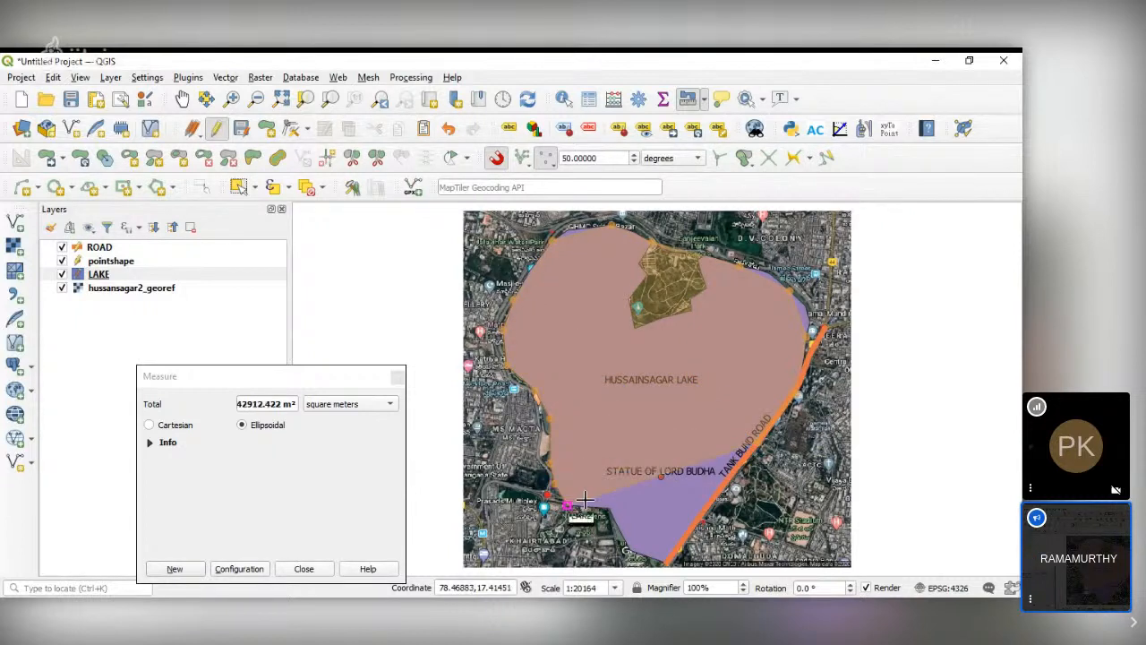
{"action": "left_click", "coordinate": [610, 506]}
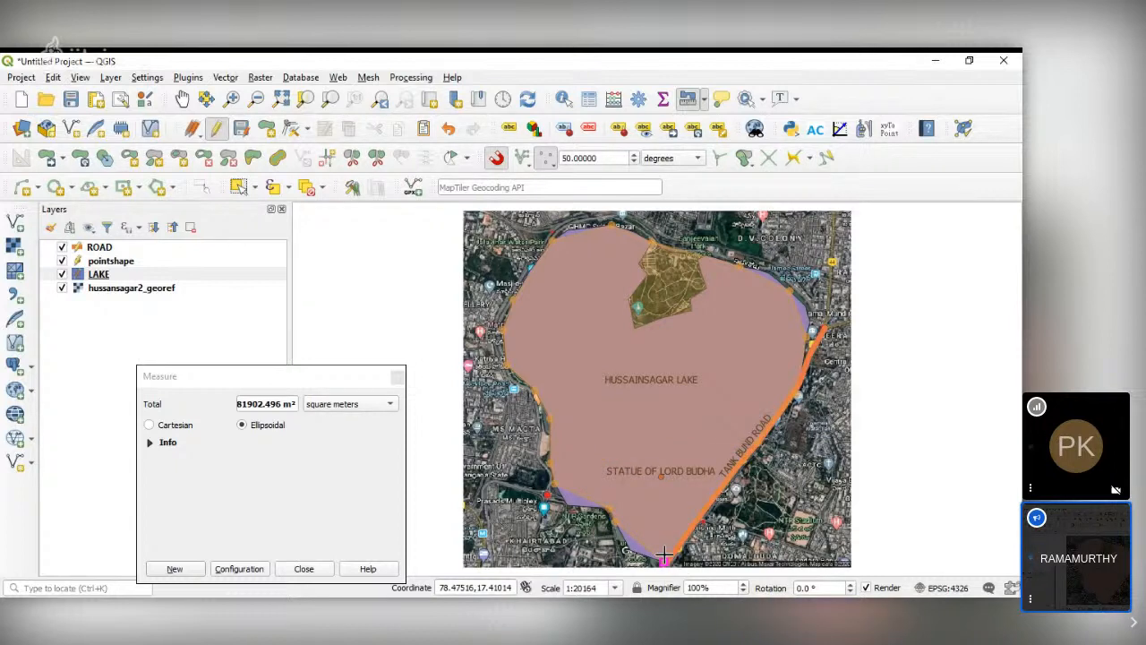
{"action": "right_click", "coordinate": [665, 555]}
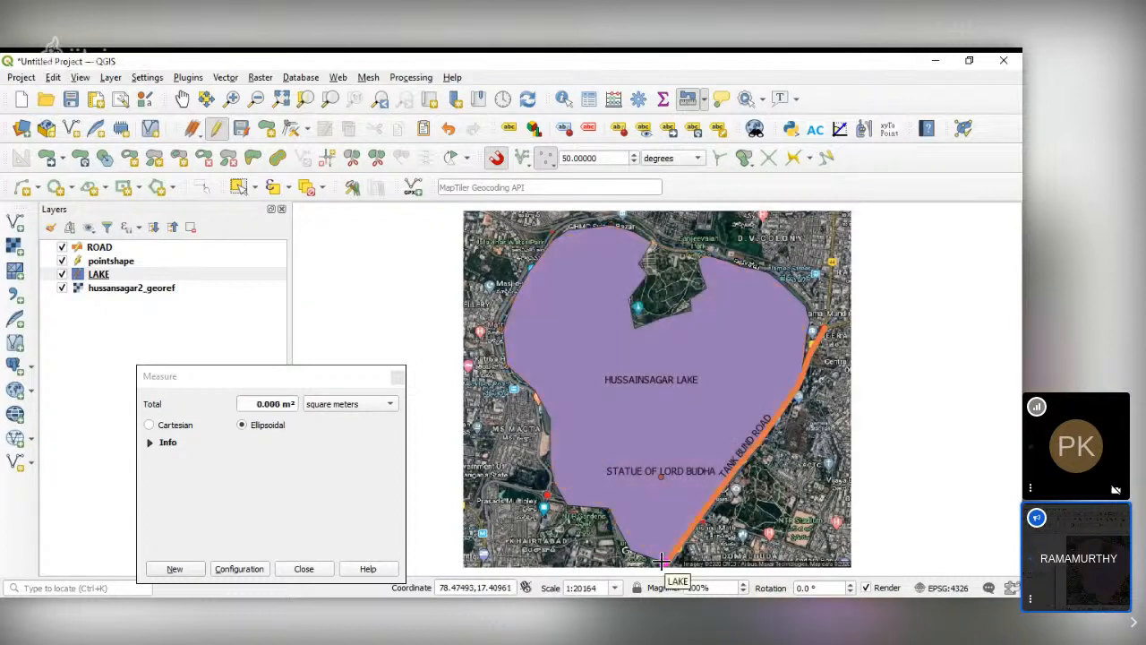
Measure the lake's ellipsoidal area in acres by tracing its shoreline around the park peninsula, and close the measurement
{"action": "left_click", "coordinate": [329, 404]}
{"action": "left_click", "coordinate": [304, 386]}
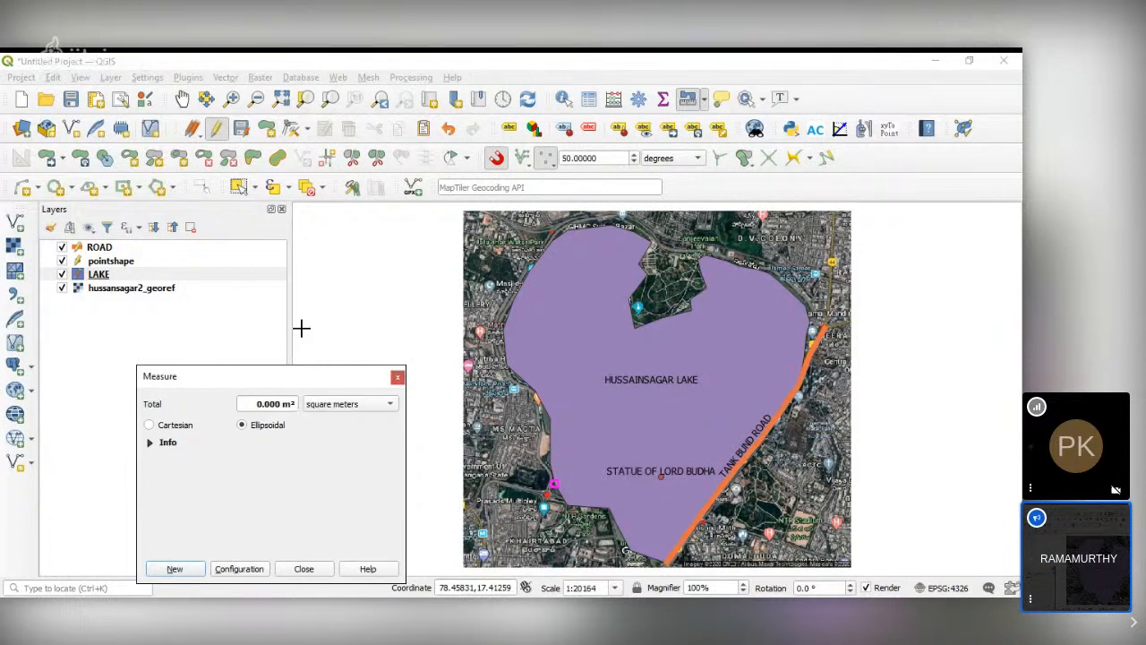
{"action": "left_click", "coordinate": [315, 403]}
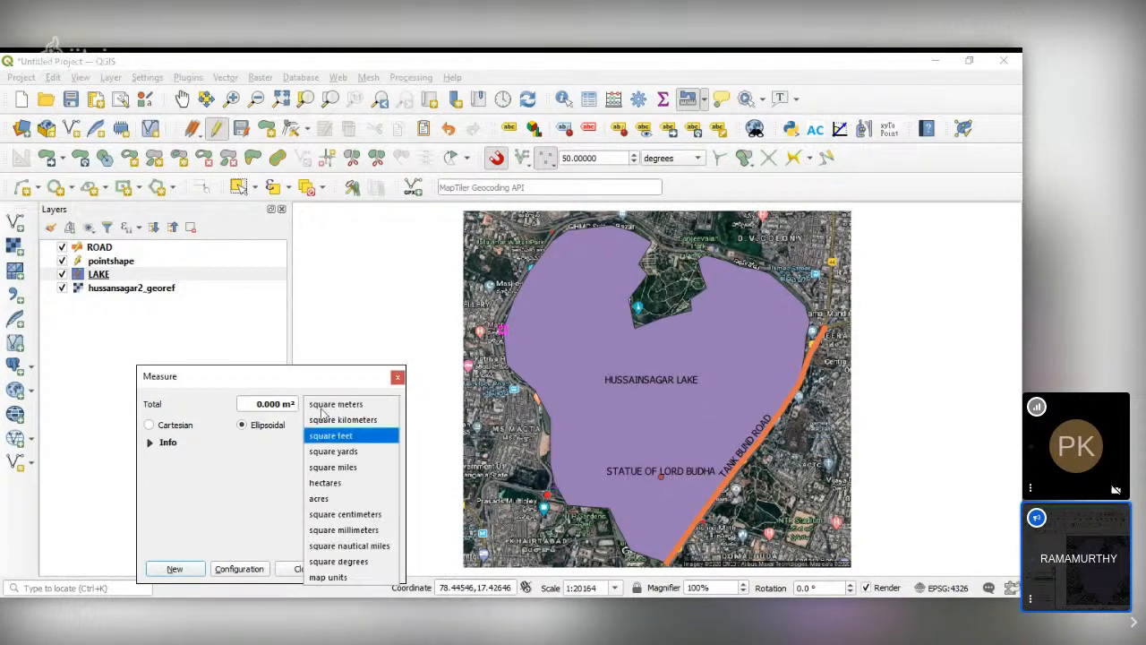
{"action": "left_click", "coordinate": [333, 499]}
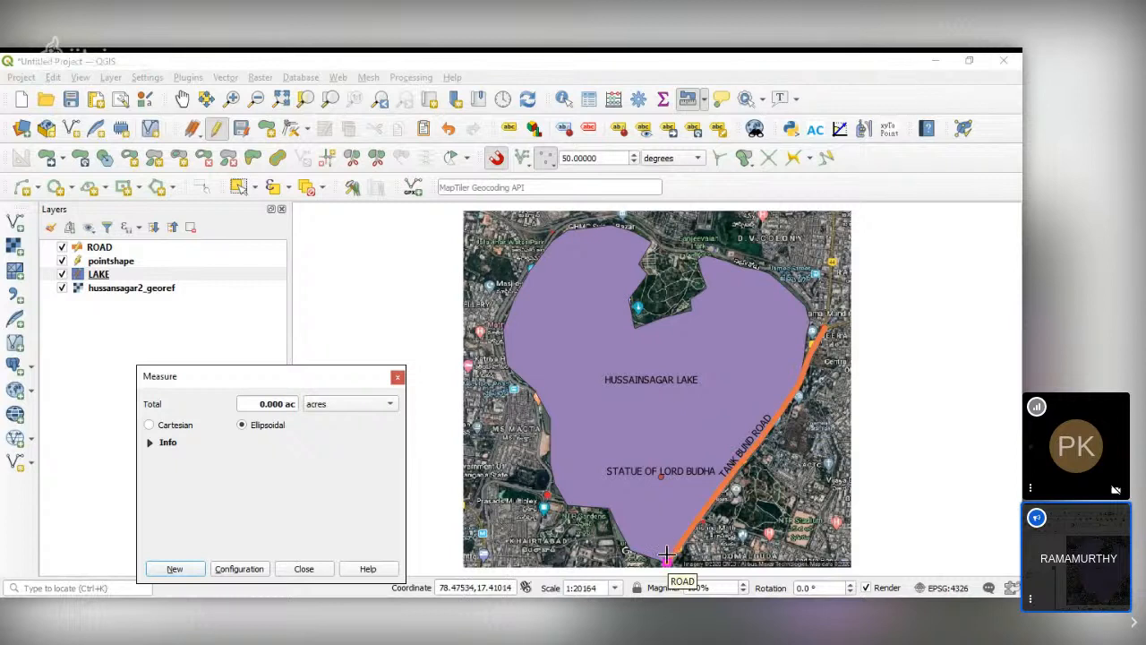
{"action": "left_click", "coordinate": [758, 446]}
{"action": "left_click", "coordinate": [784, 403]}
{"action": "left_click", "coordinate": [811, 329]}
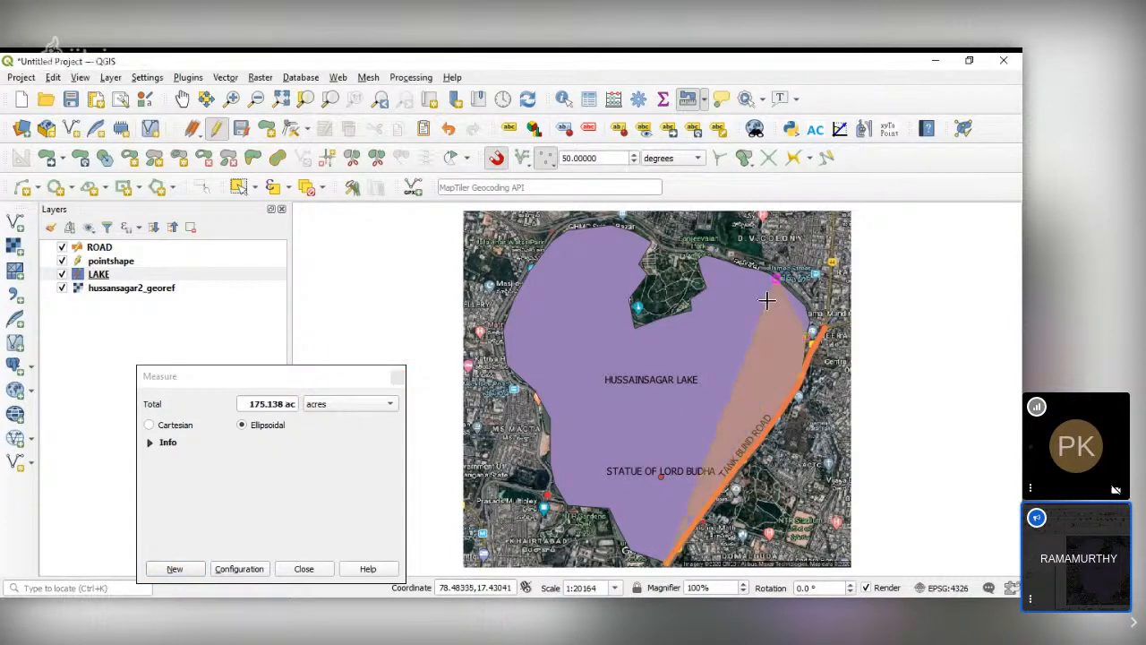
{"action": "left_click", "coordinate": [702, 270]}
{"action": "left_click", "coordinate": [705, 289]}
{"action": "left_click", "coordinate": [692, 310]}
{"action": "left_click", "coordinate": [635, 327]}
{"action": "left_click", "coordinate": [631, 299]}
{"action": "left_click", "coordinate": [642, 265]}
{"action": "left_click", "coordinate": [611, 225]}
{"action": "left_click", "coordinate": [552, 242]}
{"action": "left_click", "coordinate": [514, 303]}
{"action": "left_click", "coordinate": [507, 366]}
{"action": "left_click", "coordinate": [539, 395]}
{"action": "left_click", "coordinate": [553, 420]}
{"action": "left_click", "coordinate": [552, 463]}
{"action": "left_click", "coordinate": [556, 484]}
{"action": "left_click", "coordinate": [569, 506]}
{"action": "left_click", "coordinate": [612, 507]}
{"action": "left_click", "coordinate": [617, 520]}
{"action": "left_click", "coordinate": [631, 544]}
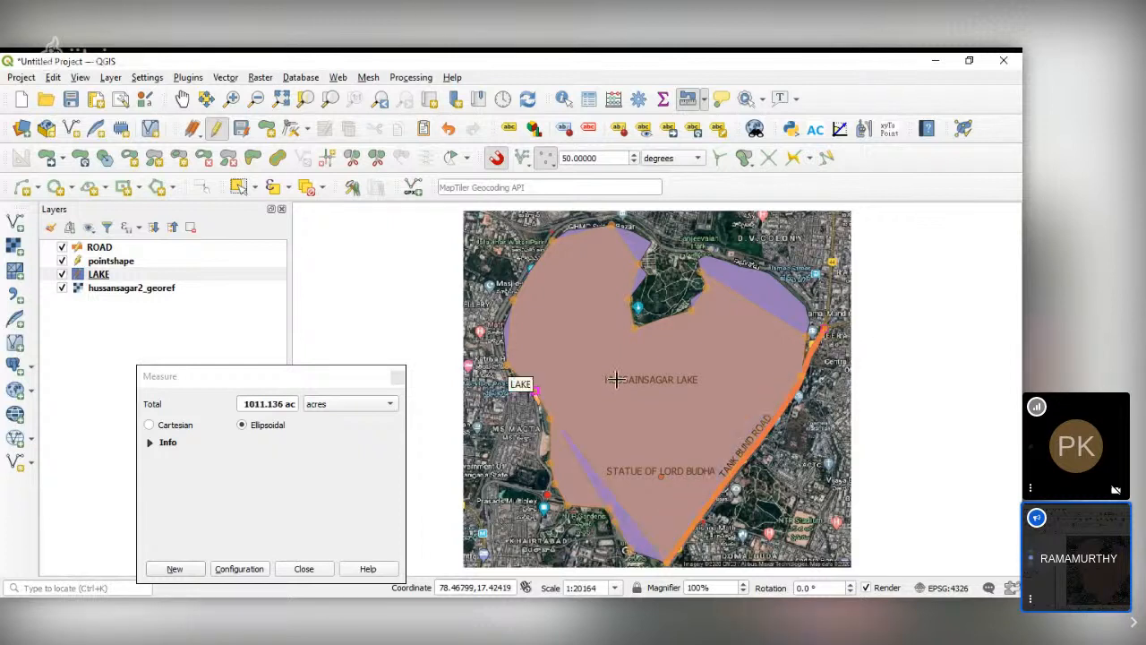
{"action": "left_click", "coordinate": [309, 568]}
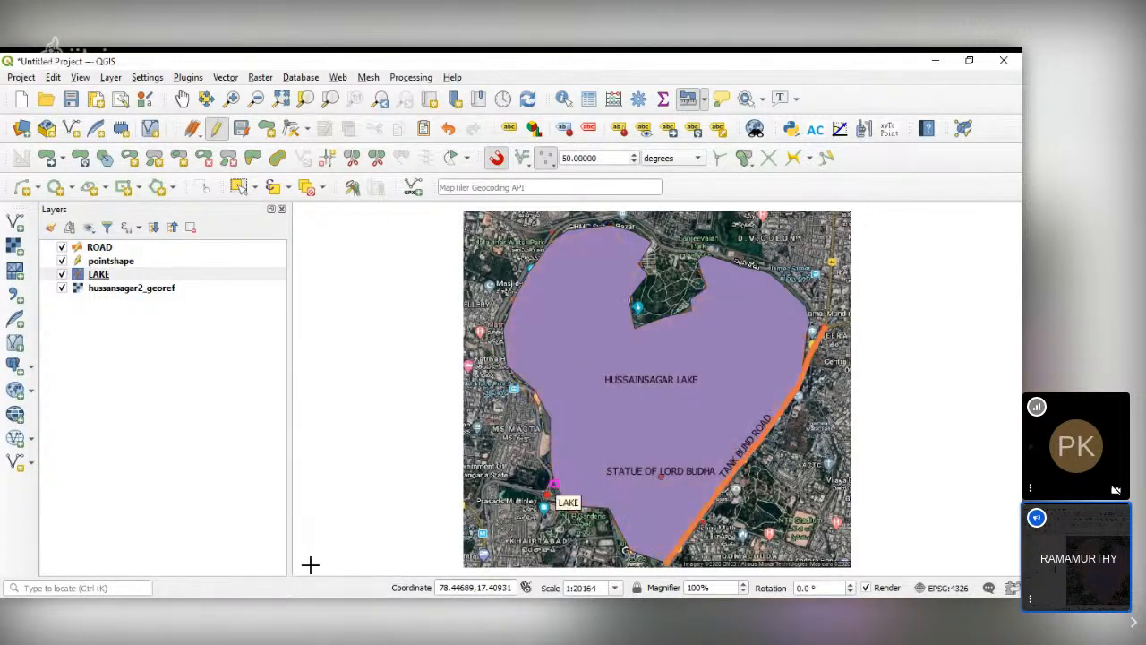
Measure the Tank Bund road's ellipsoidal length in meters from its southern end to its northern end, and close the measurement
{"action": "left_click", "coordinate": [705, 101]}
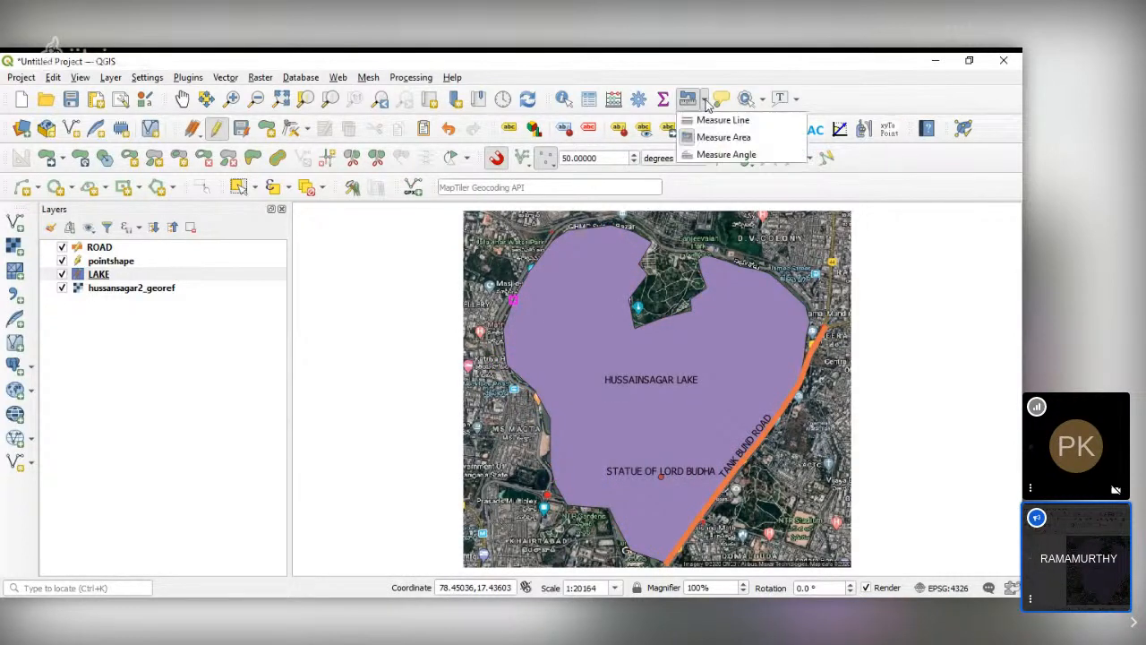
{"action": "left_click", "coordinate": [721, 120]}
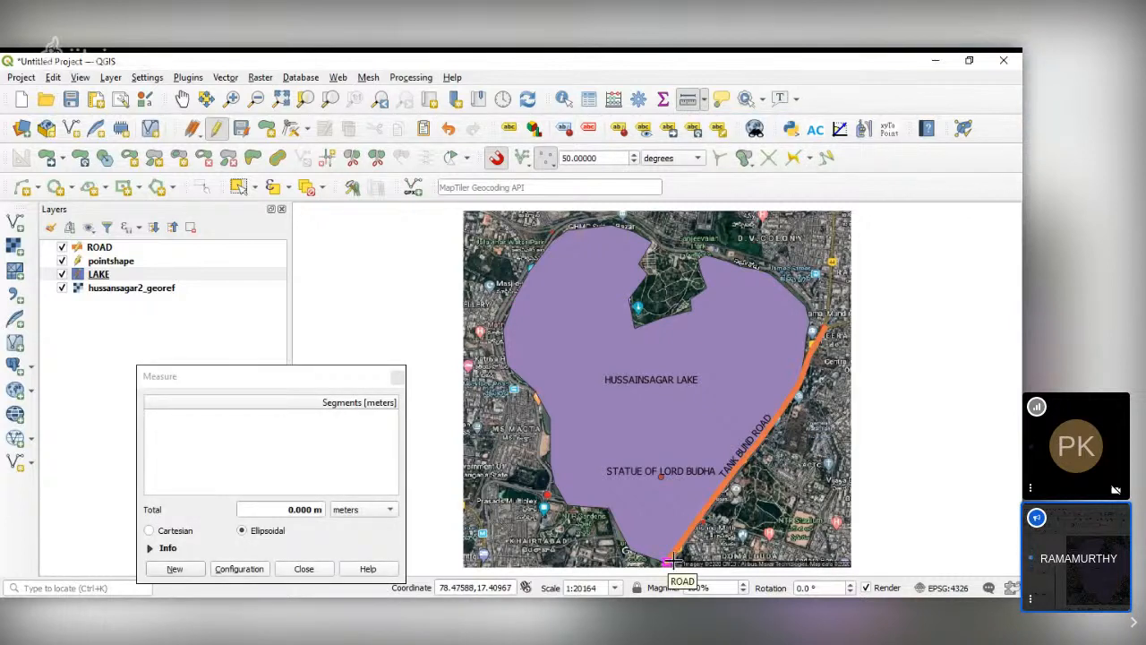
{"action": "left_click", "coordinate": [670, 561]}
{"action": "left_click", "coordinate": [785, 396]}
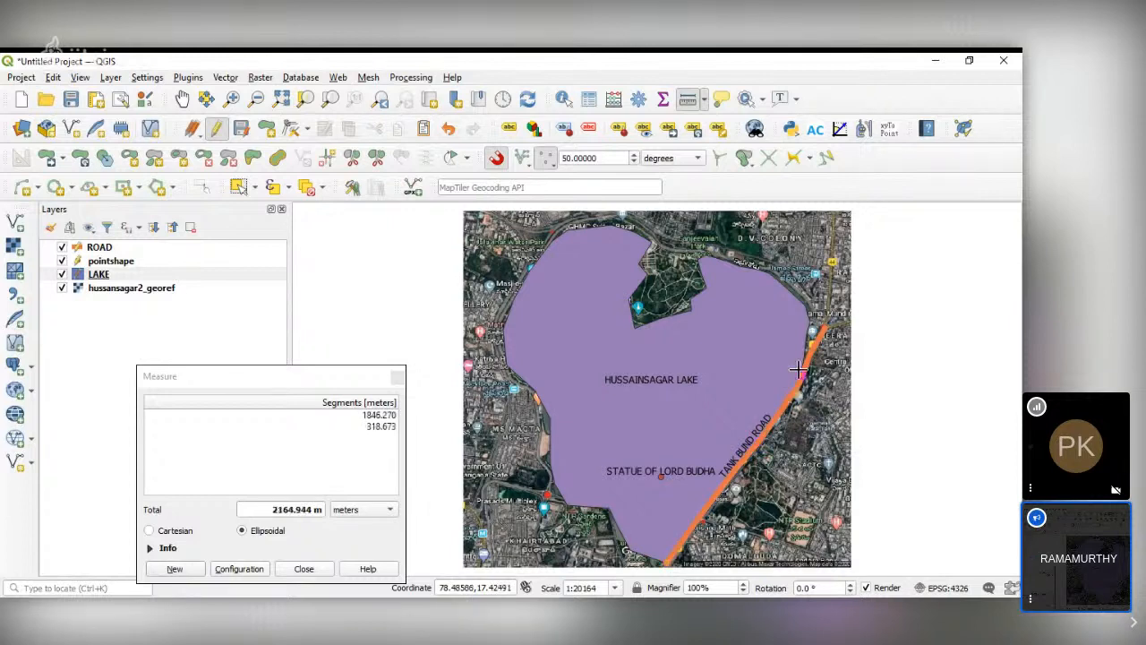
{"action": "left_click", "coordinate": [822, 330]}
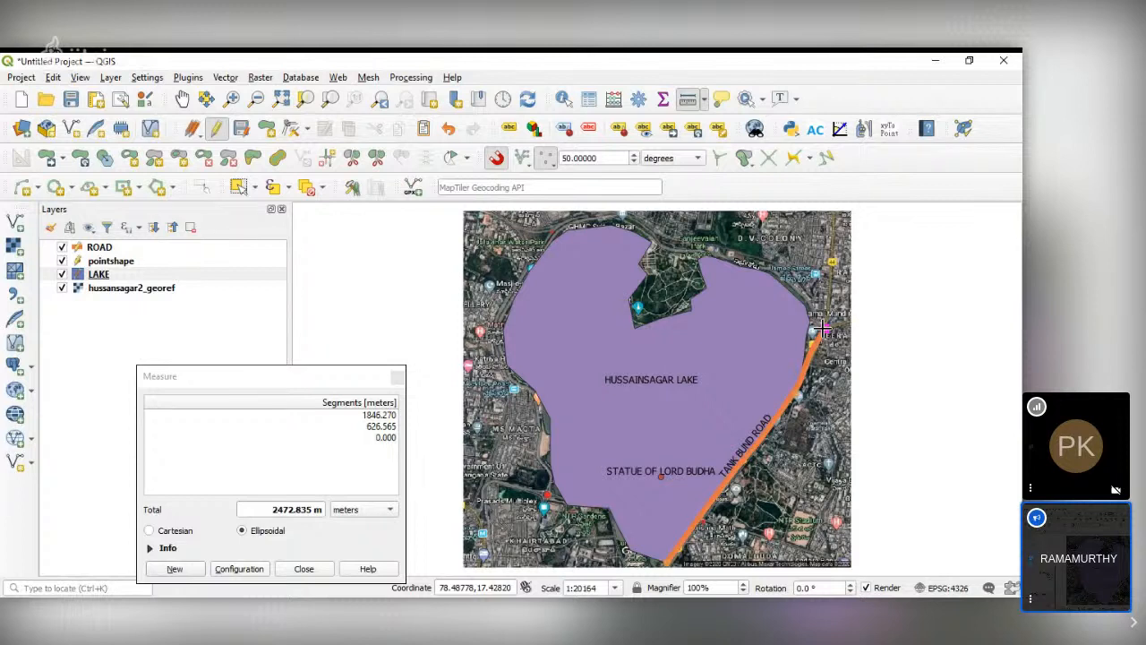
{"action": "right_click", "coordinate": [554, 484]}
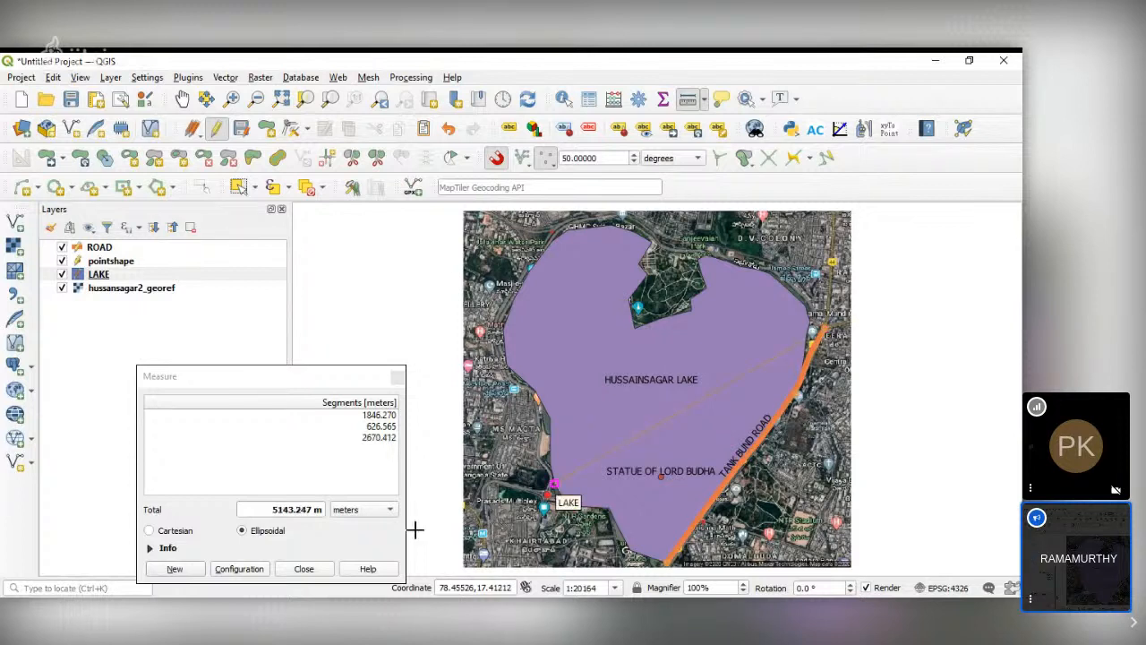
{"action": "left_click", "coordinate": [314, 571]}
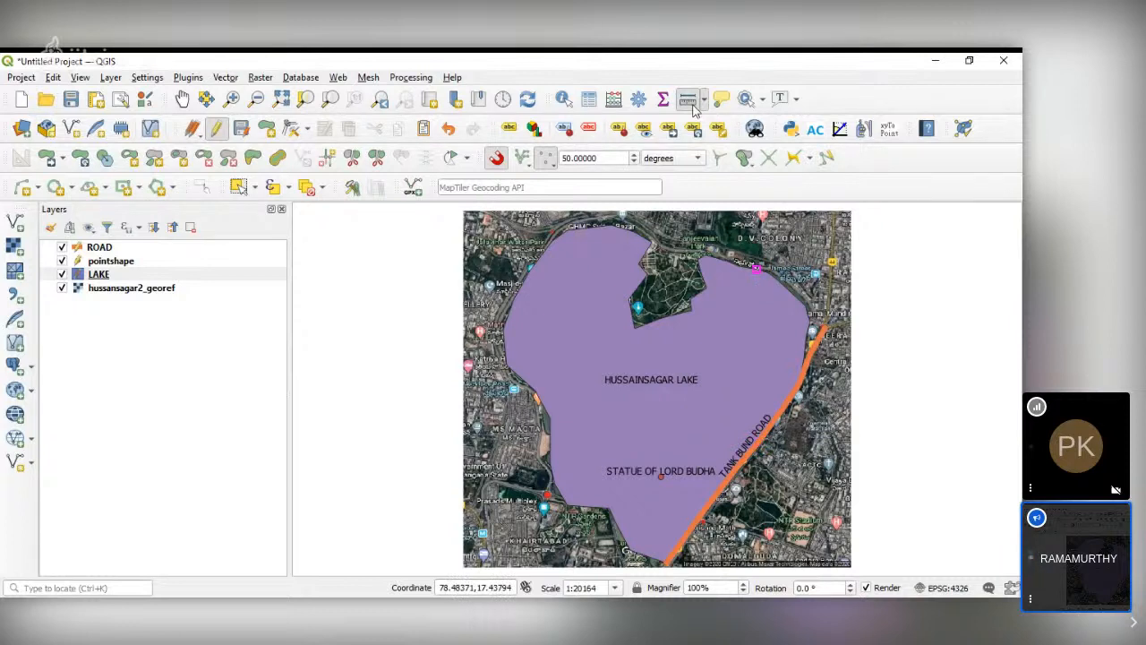
Inspect the Add Geometry Attributes settings for the LAKE layer and leave without running it, keeping the layer in edit mode
{"action": "left_click", "coordinate": [148, 277]}
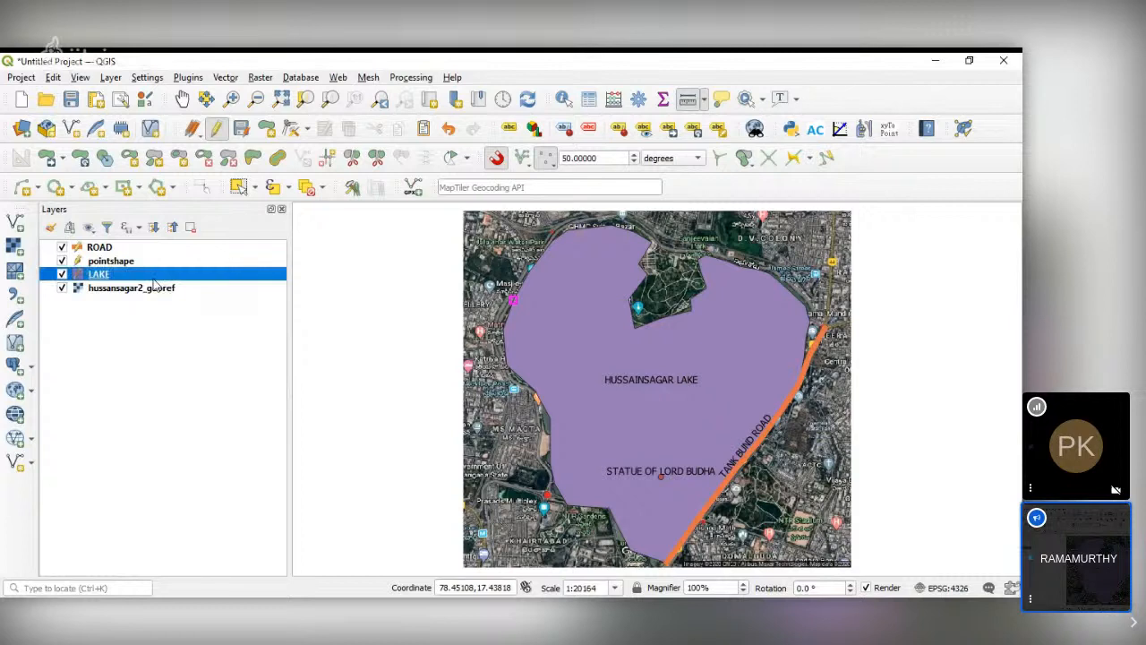
{"action": "left_click", "coordinate": [233, 79]}
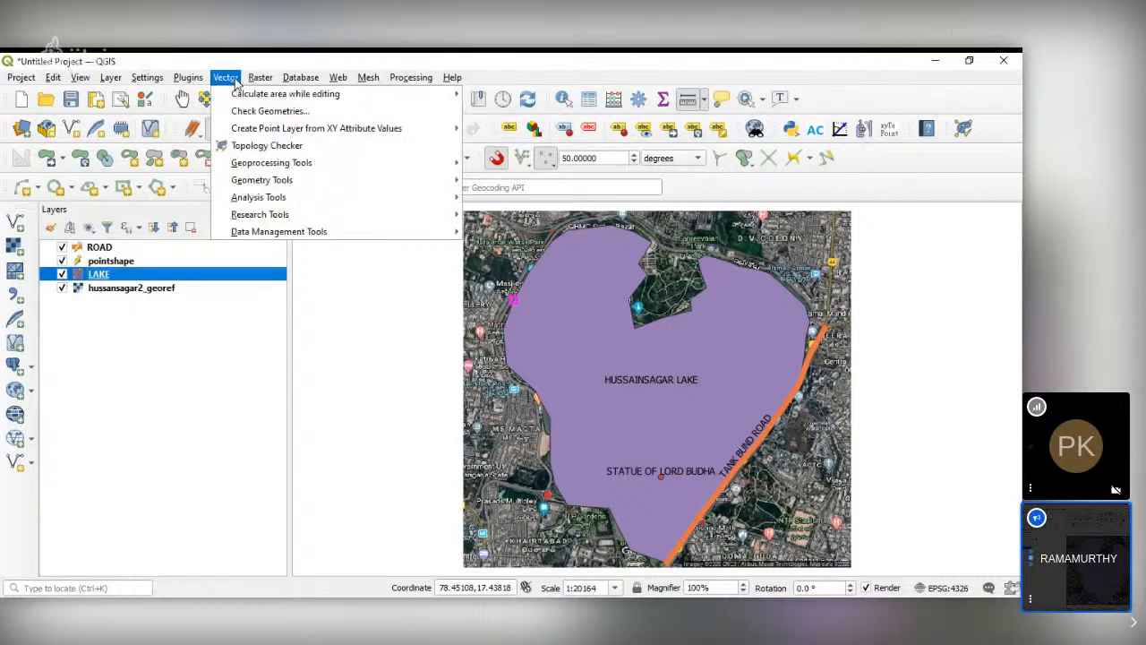
{"action": "mouse_move", "coordinate": [249, 162]}
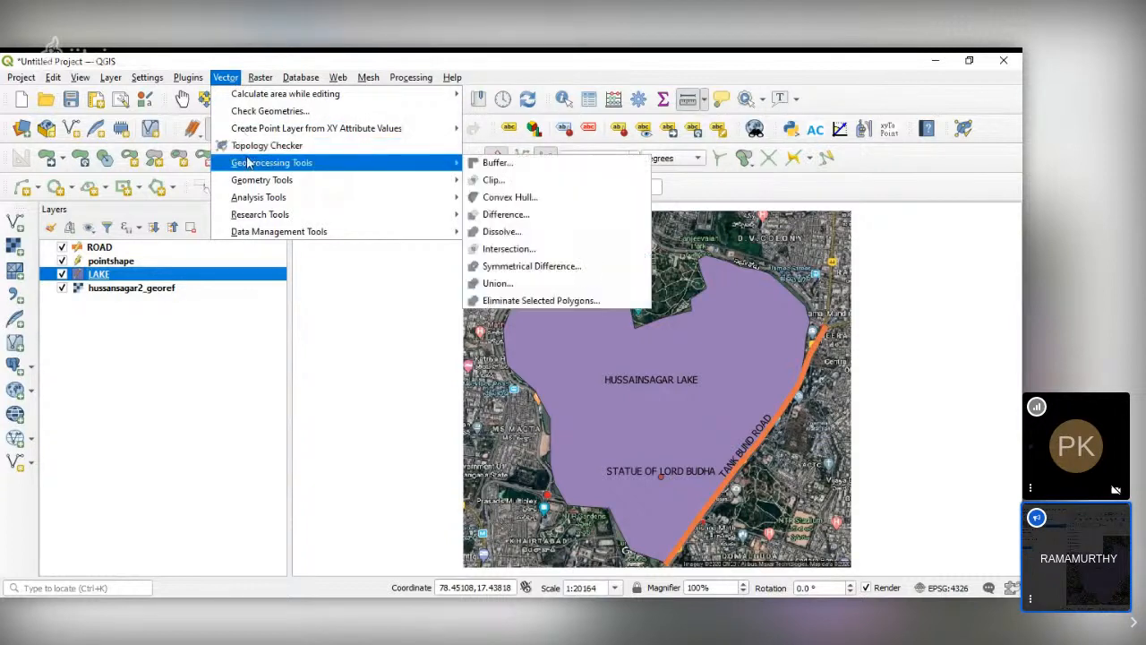
{"action": "mouse_move", "coordinate": [257, 183]}
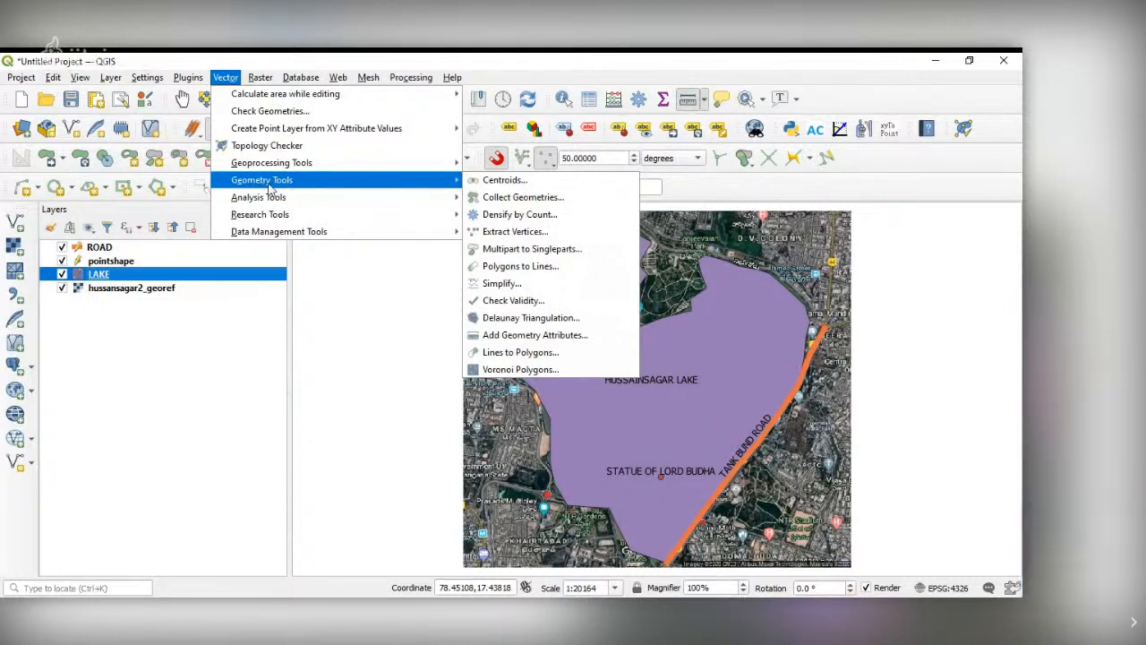
{"action": "left_click", "coordinate": [535, 335]}
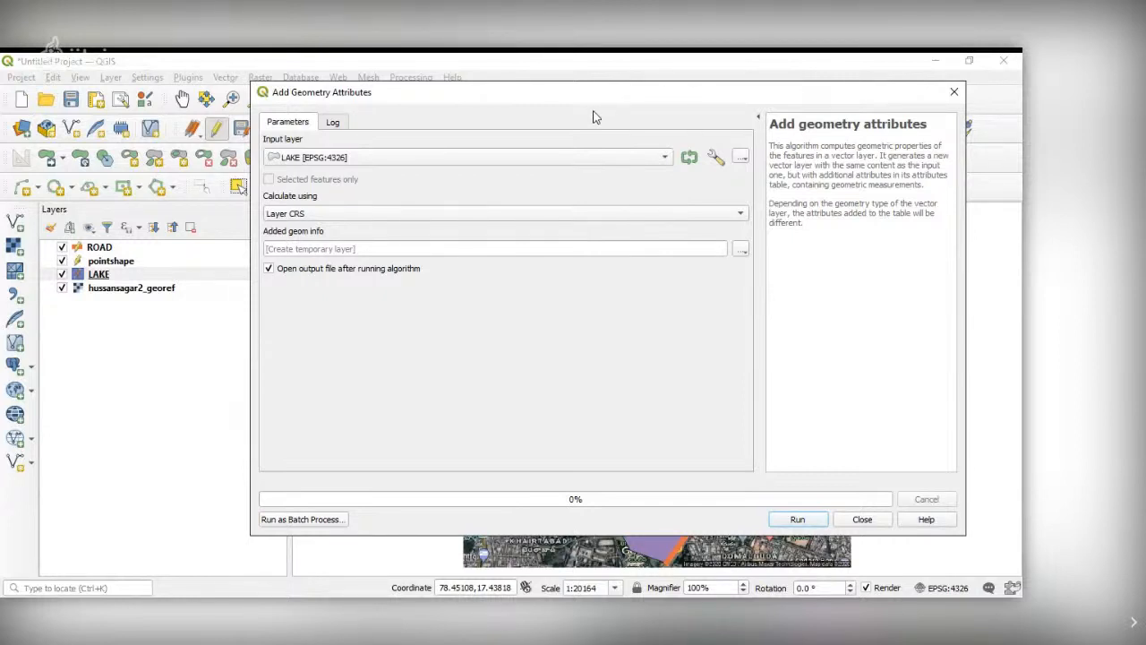
{"action": "left_click", "coordinate": [862, 520]}
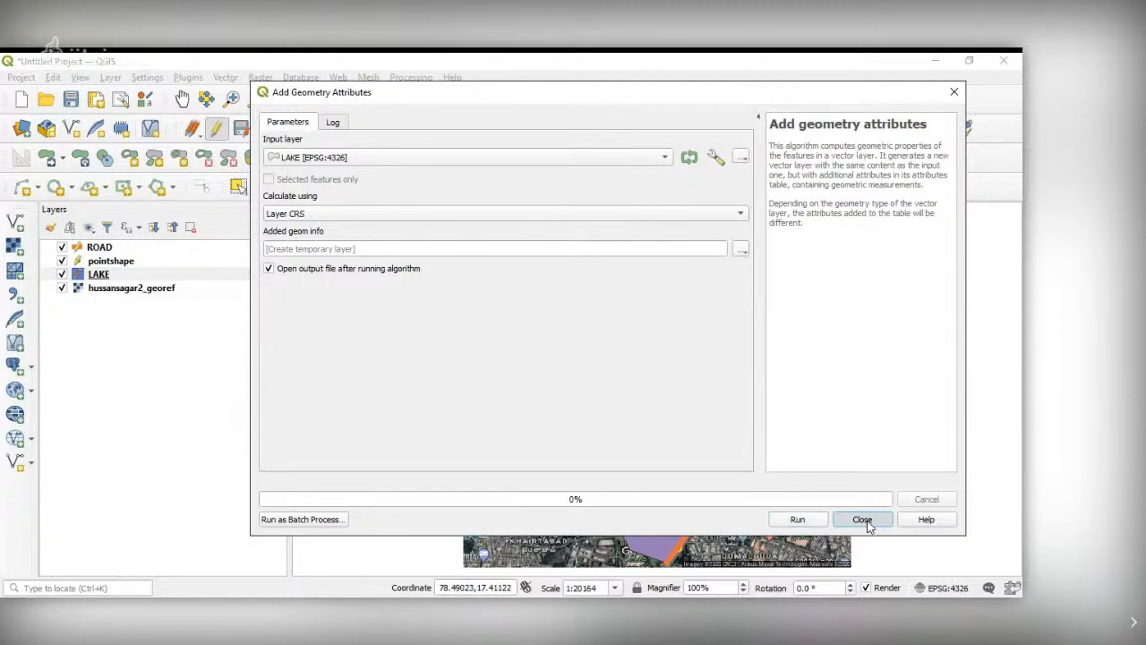
{"action": "left_click", "coordinate": [862, 519]}
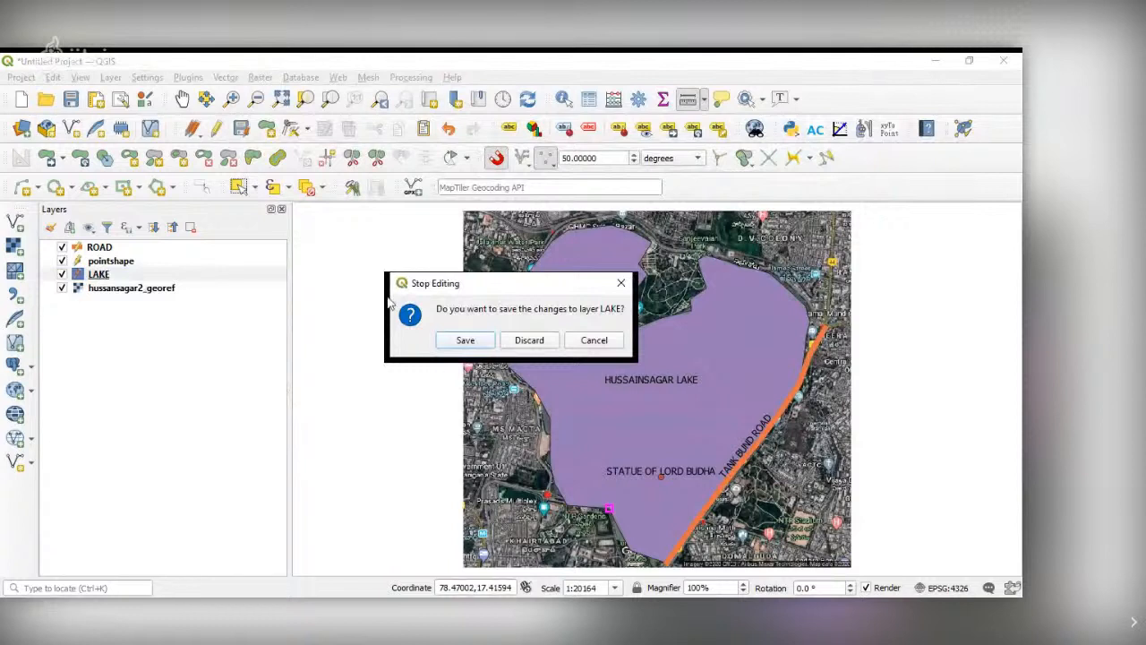
{"action": "left_click", "coordinate": [591, 341]}
{"action": "left_click", "coordinate": [594, 340]}
{"action": "left_click", "coordinate": [594, 340]}
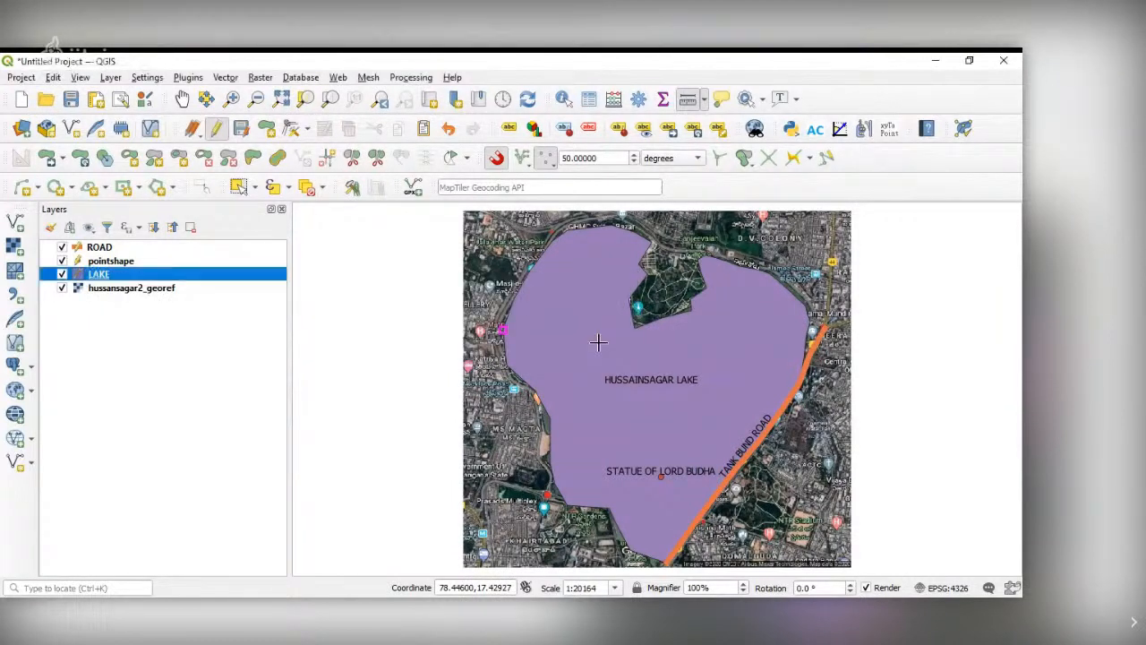
Read the help for the area geometry function in Select by Expression from the LAKE attribute table, and close both windows
{"action": "right_click", "coordinate": [159, 280]}
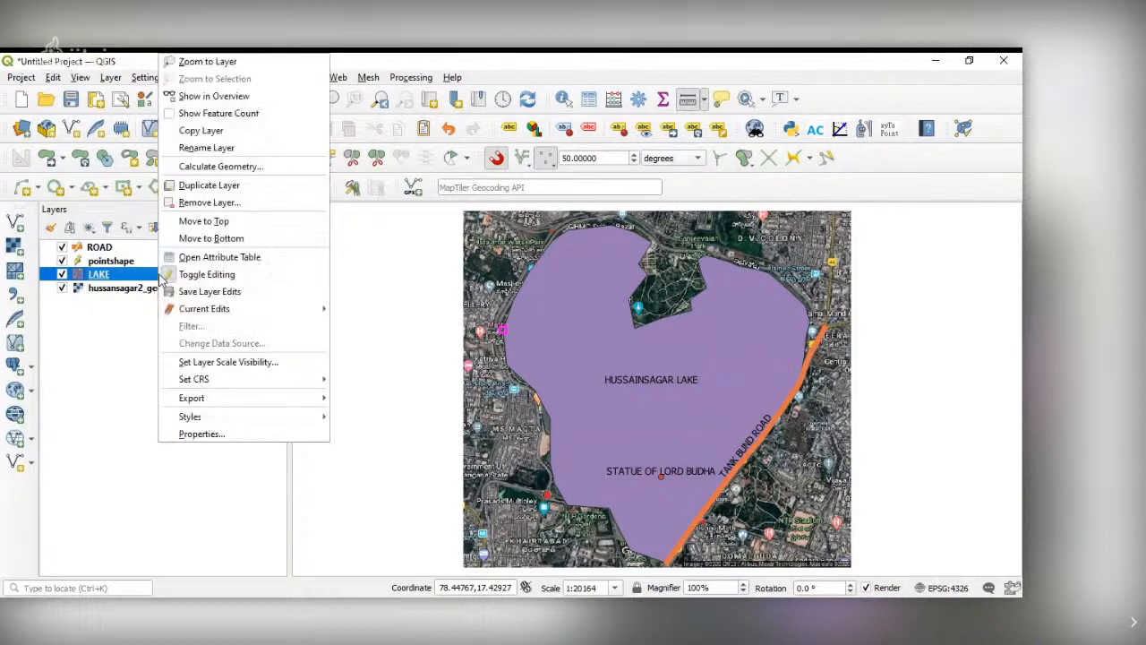
{"action": "left_click", "coordinate": [203, 260]}
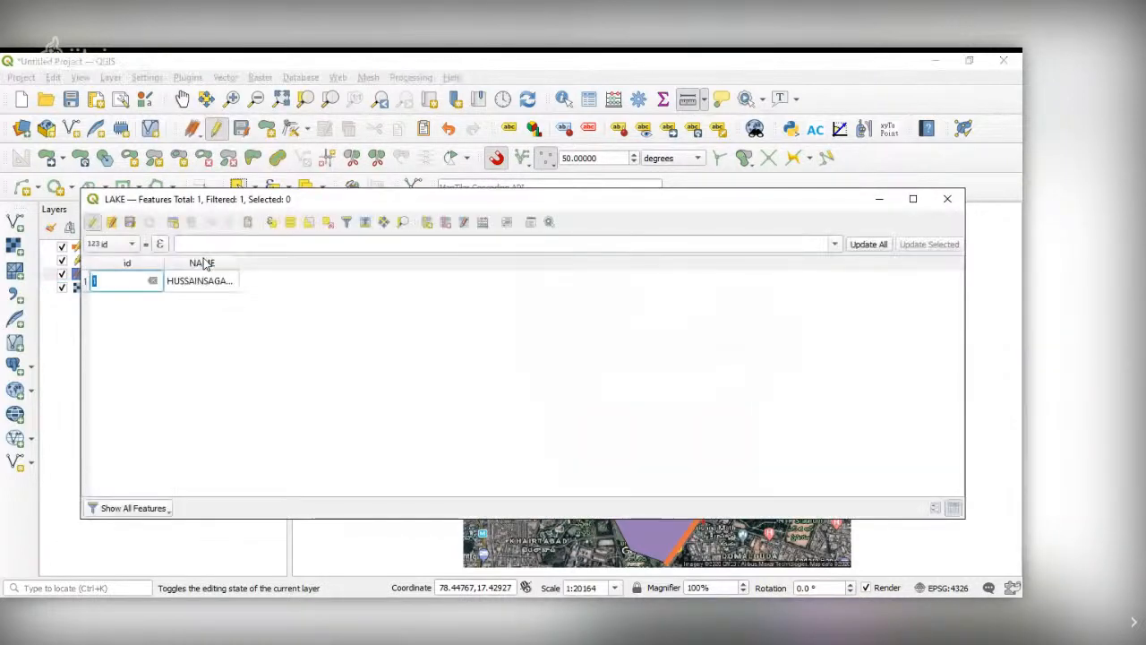
{"action": "left_click", "coordinate": [273, 223]}
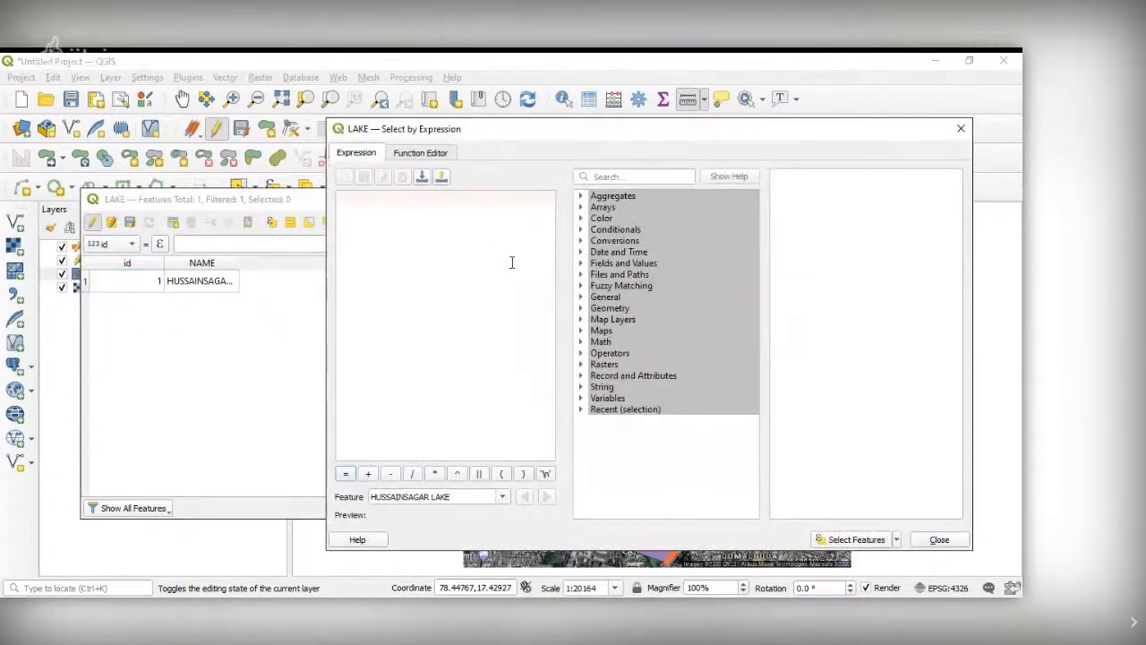
{"action": "left_click", "coordinate": [623, 309]}
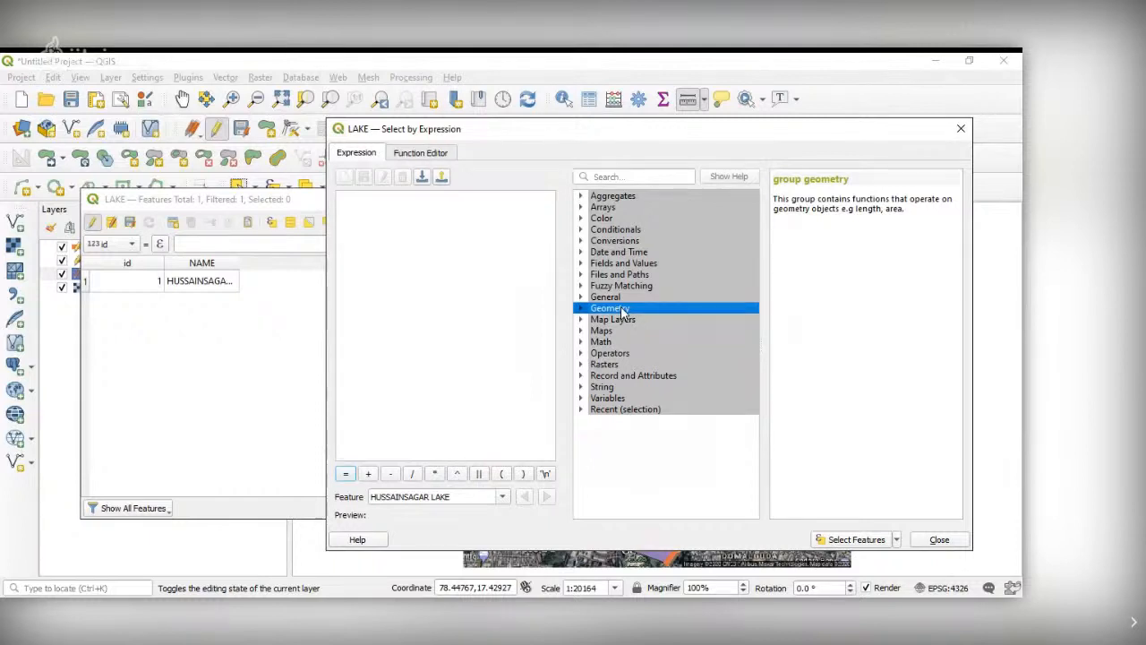
{"action": "double_click", "coordinate": [623, 309]}
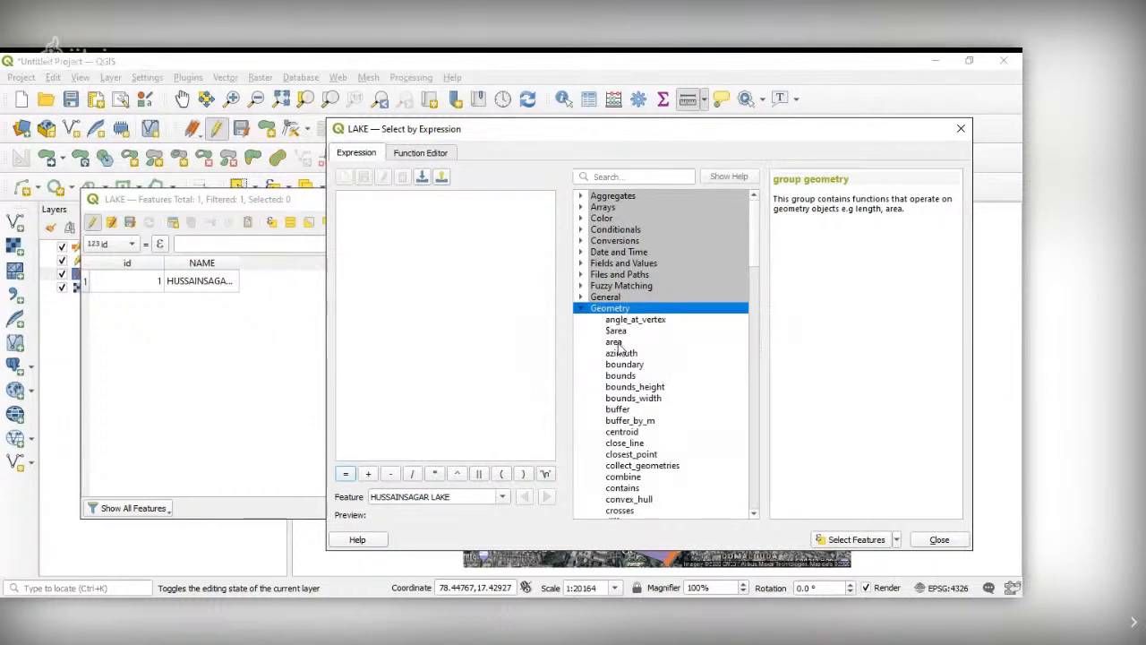
{"action": "left_click", "coordinate": [615, 342]}
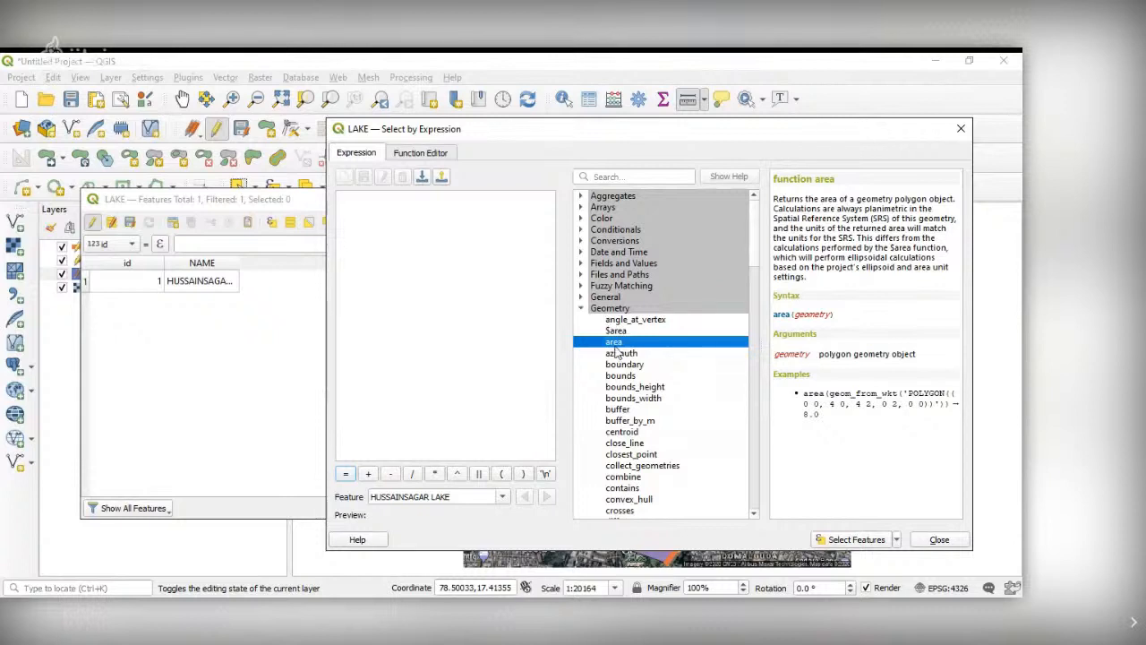
{"action": "left_click", "coordinate": [939, 541]}
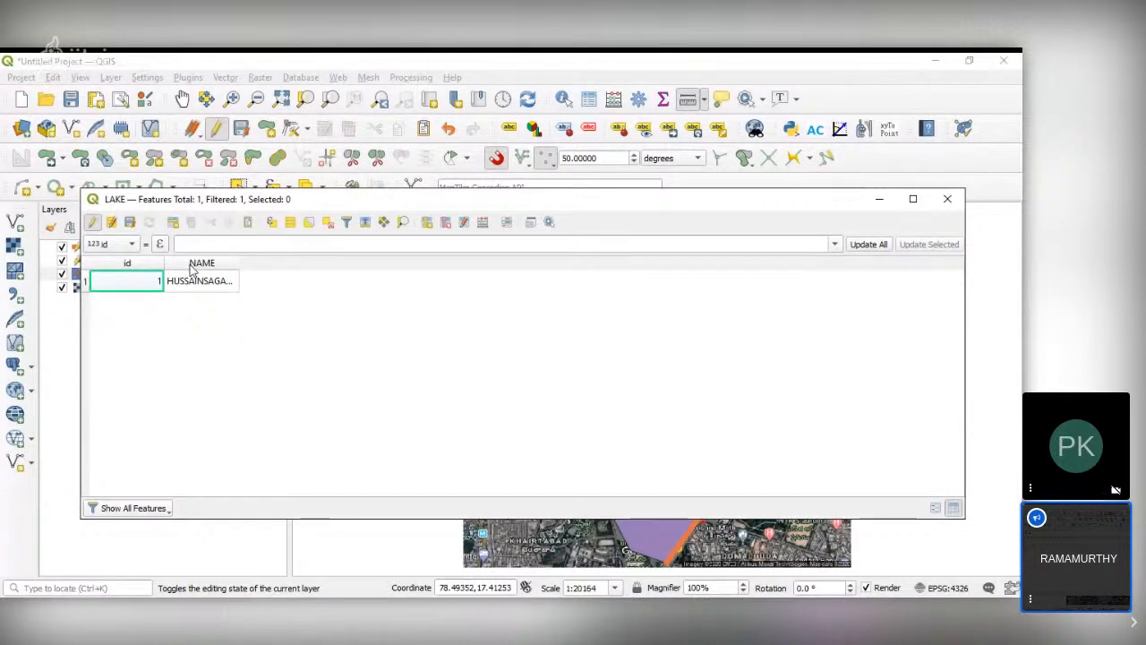
{"action": "left_click", "coordinate": [948, 200]}
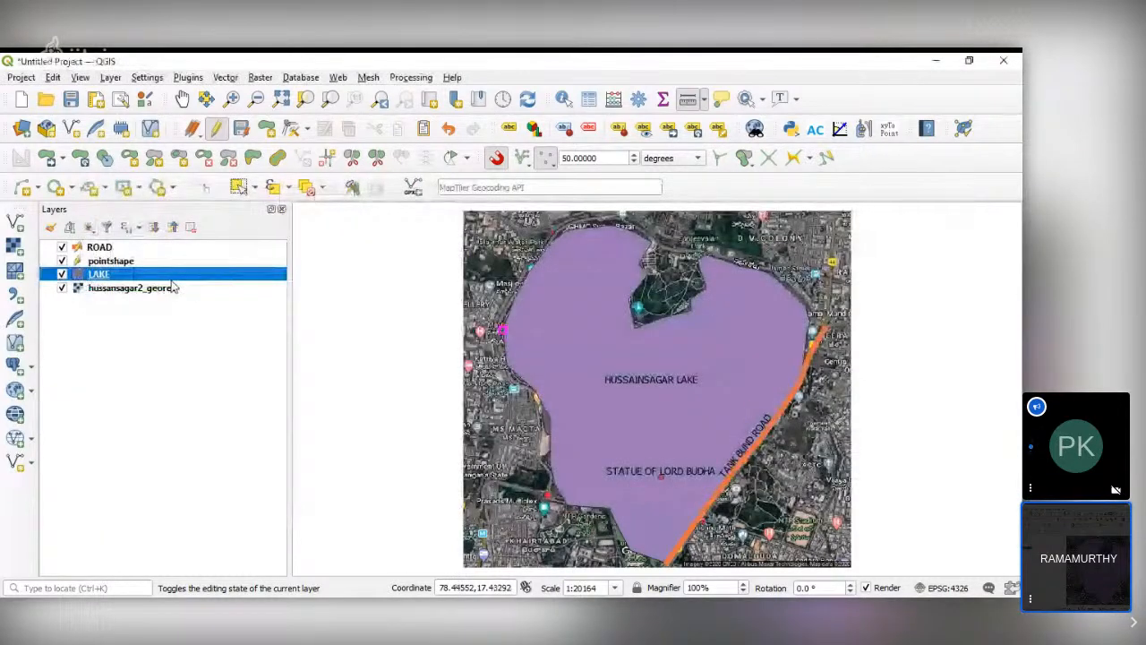
{"action": "right_click", "coordinate": [176, 275]}
{"action": "left_click", "coordinate": [176, 275]}
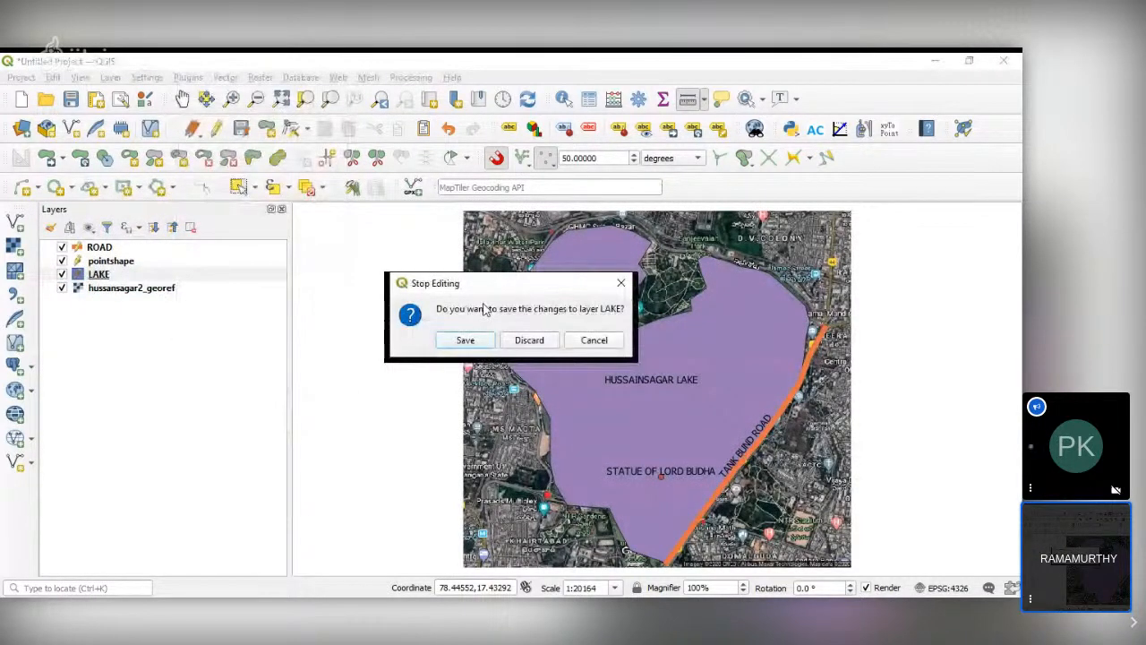
{"action": "left_click", "coordinate": [592, 341]}
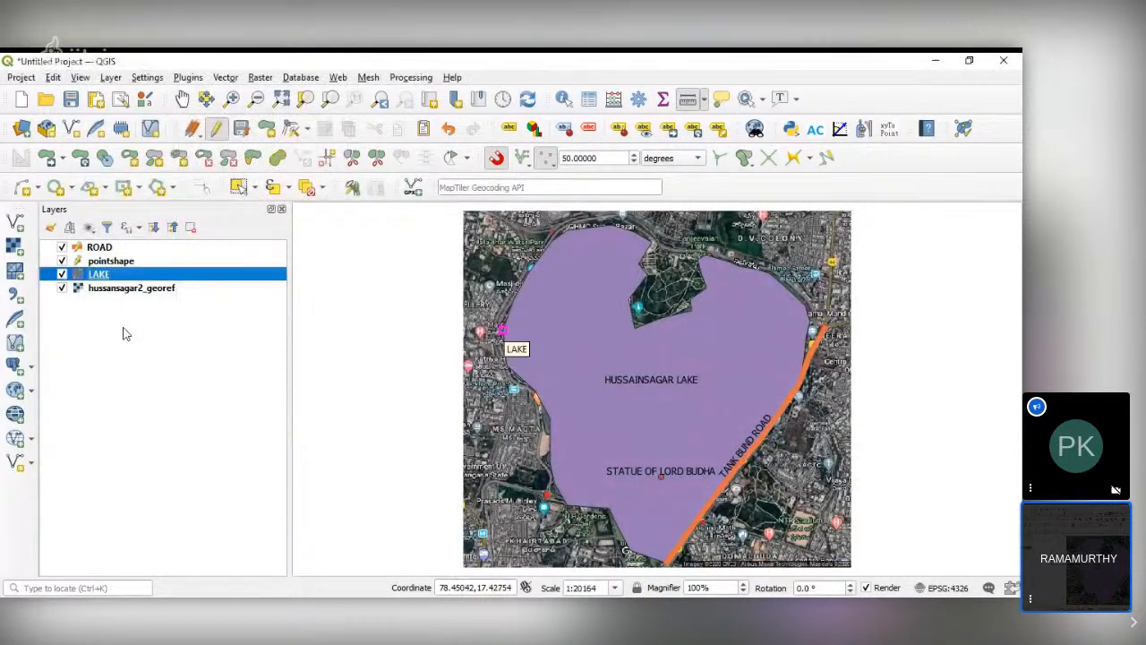
{"action": "right_click", "coordinate": [144, 280]}
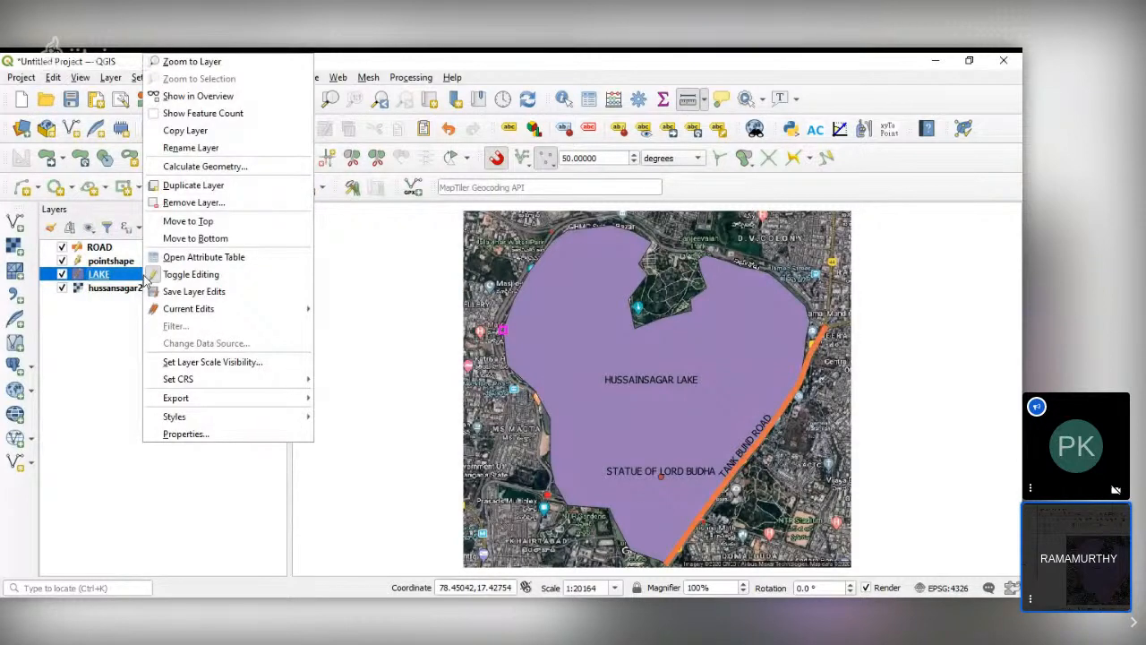
{"action": "left_click", "coordinate": [206, 167]}
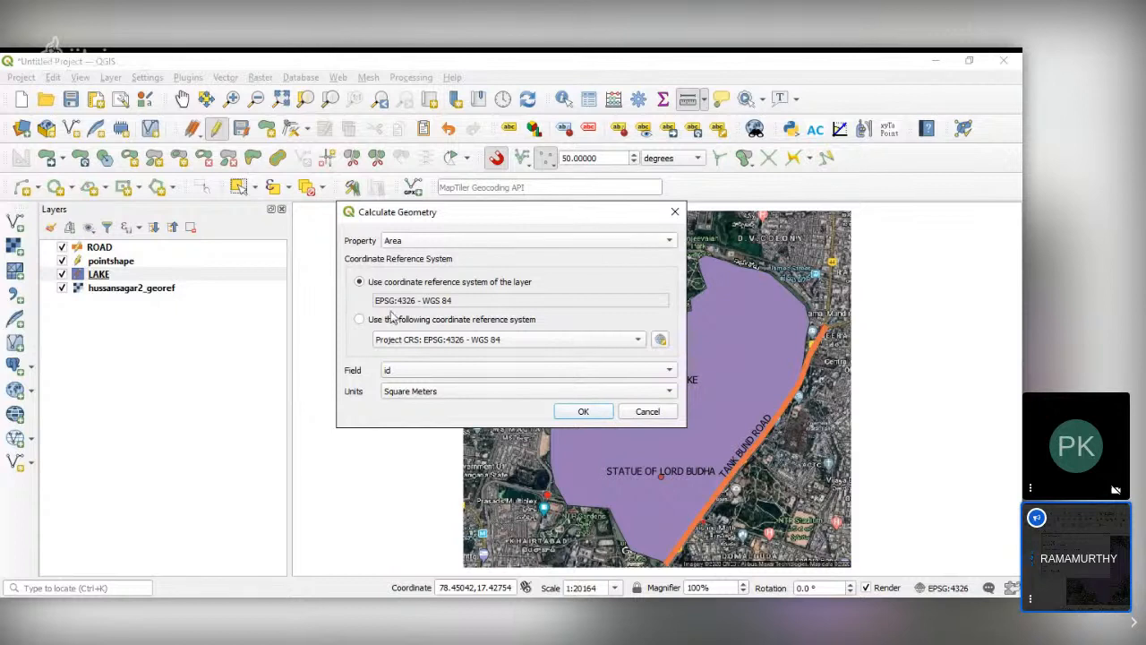
{"action": "left_click", "coordinate": [670, 371]}
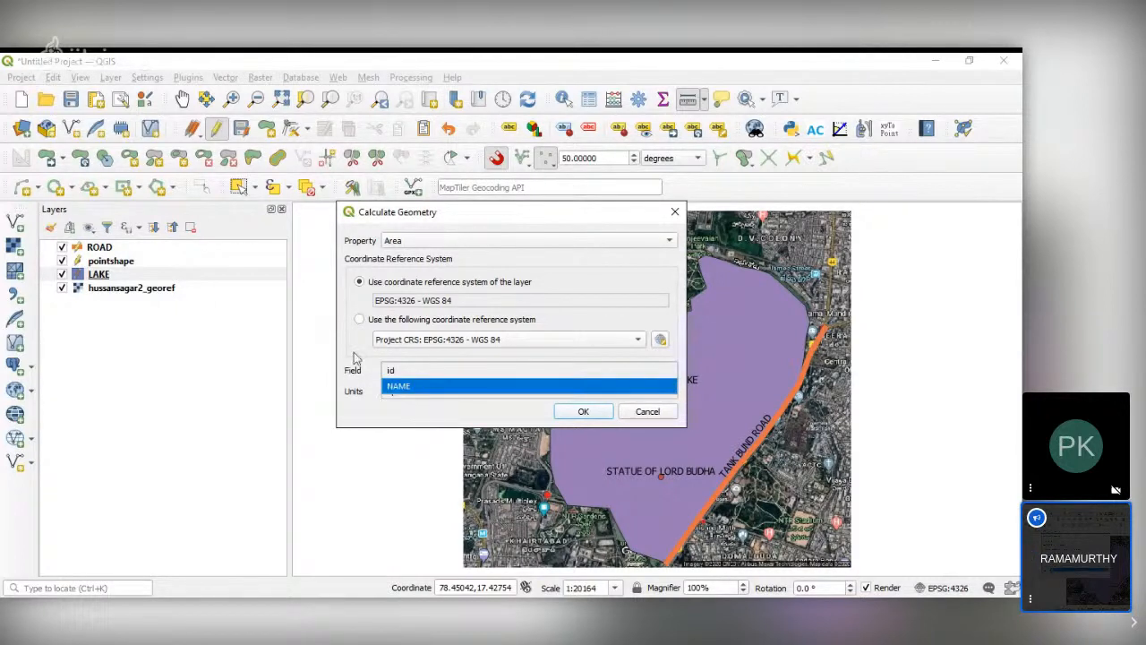
{"action": "left_click", "coordinate": [354, 357]}
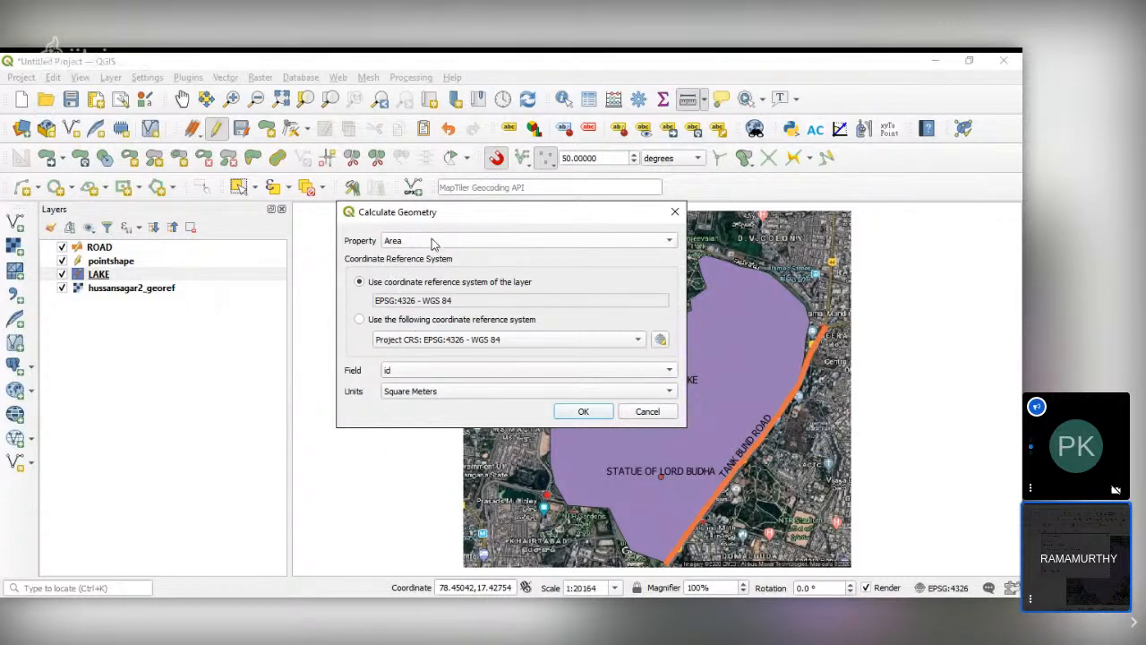
{"action": "left_click_drag", "start_coordinate": [440, 223], "coordinate": [405, 199]}
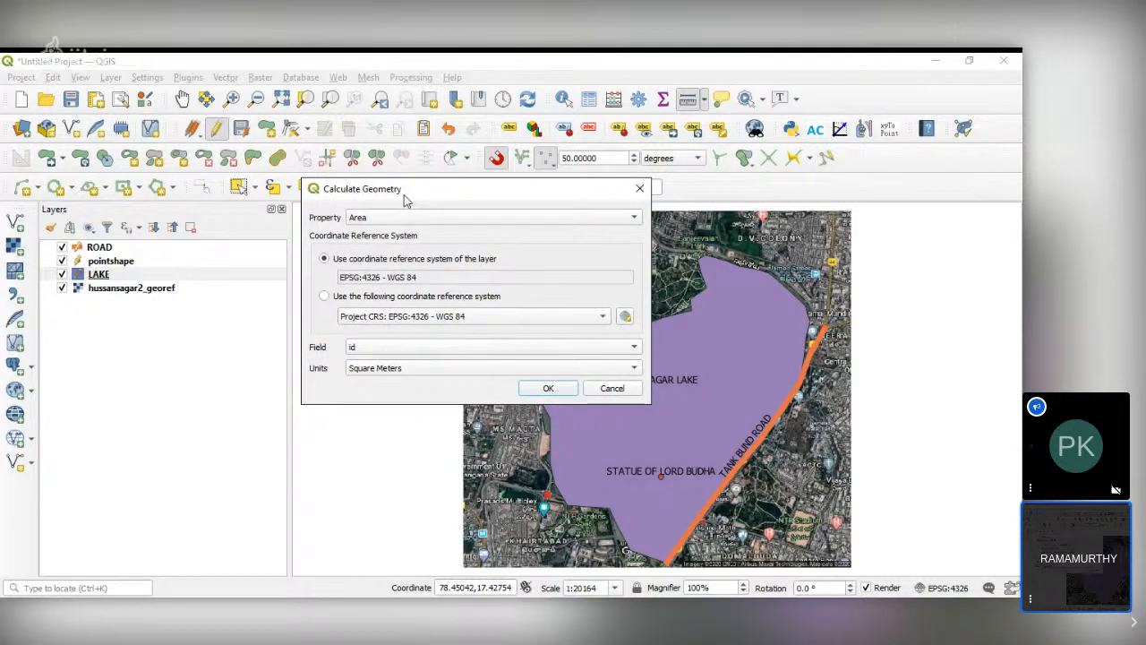
{"action": "left_click", "coordinate": [612, 389]}
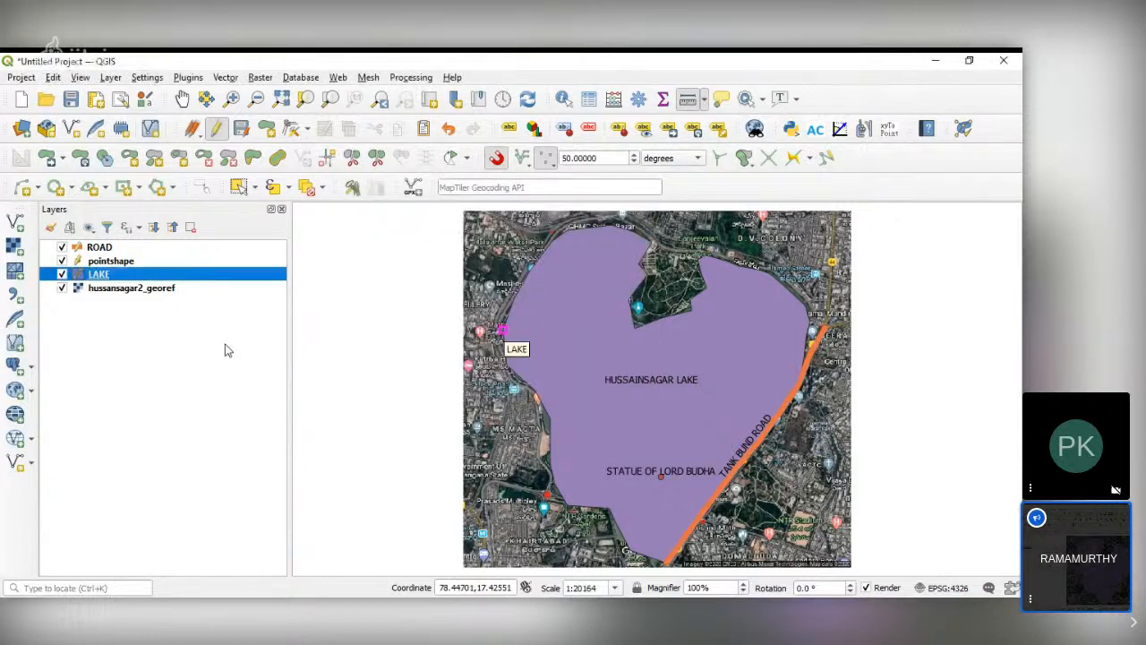
Add a decimal number field named AREA, length 10 and precision 3, to the LAKE layer's attribute table, and close the table
{"action": "right_click", "coordinate": [184, 277]}
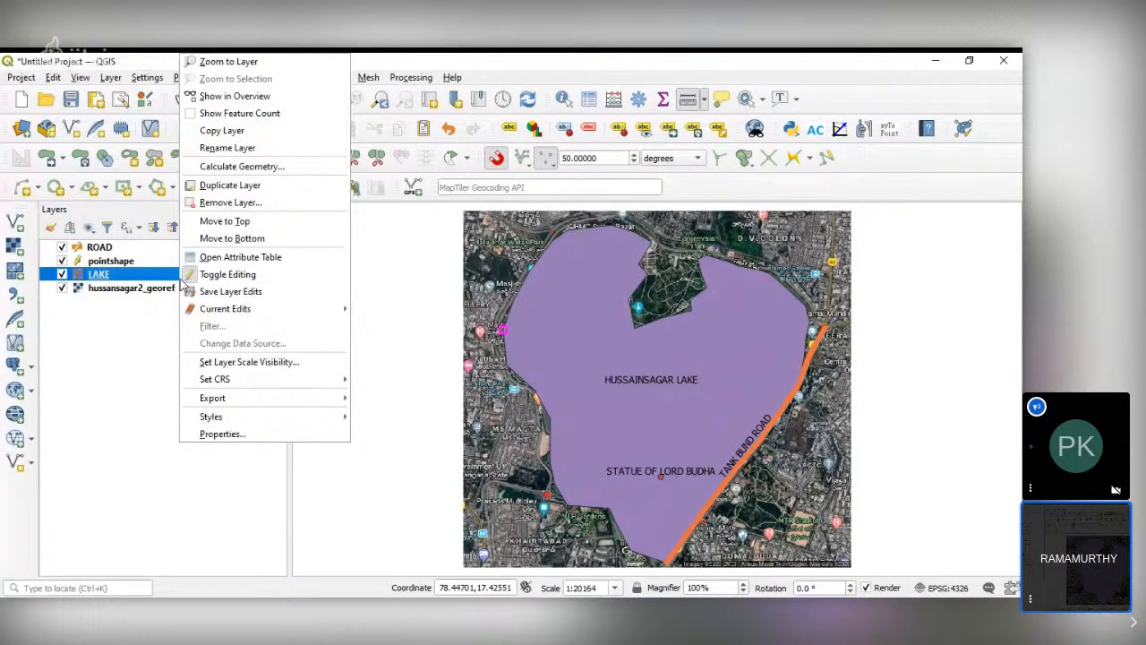
{"action": "left_click", "coordinate": [238, 260]}
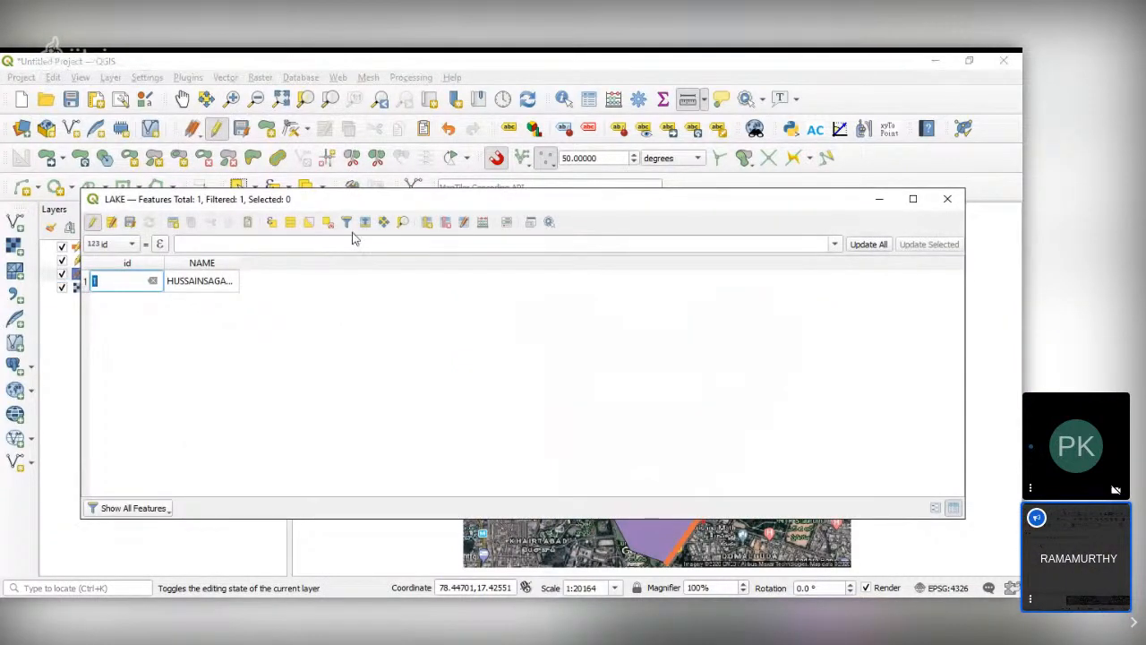
{"action": "left_click", "coordinate": [427, 225]}
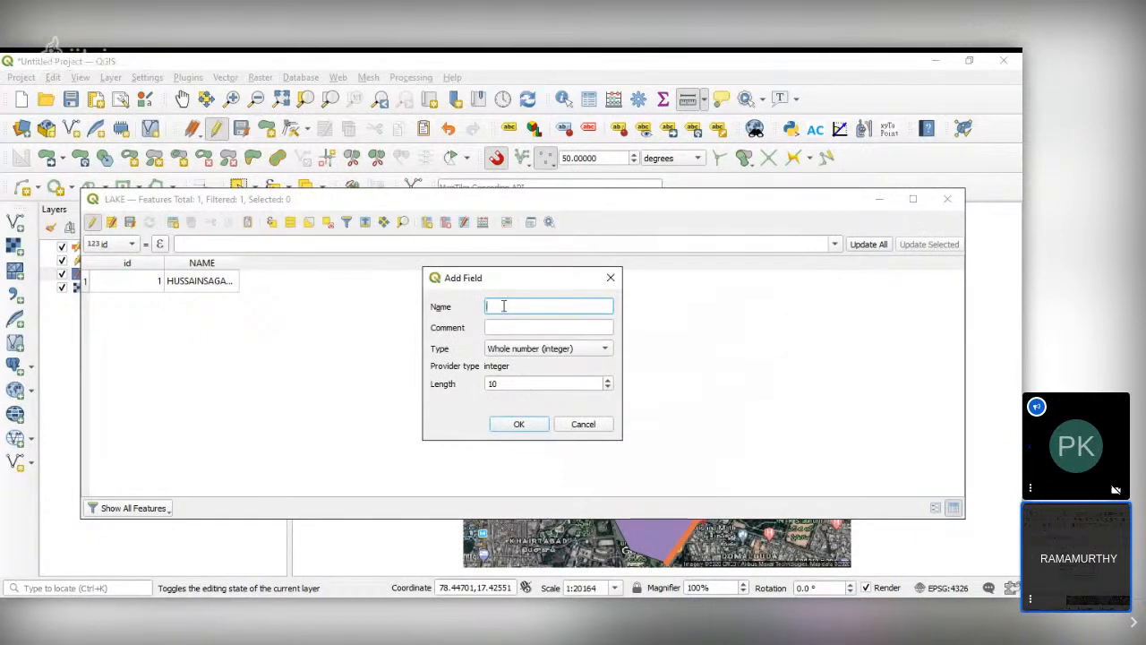
{"action": "type", "text": "AREA"}
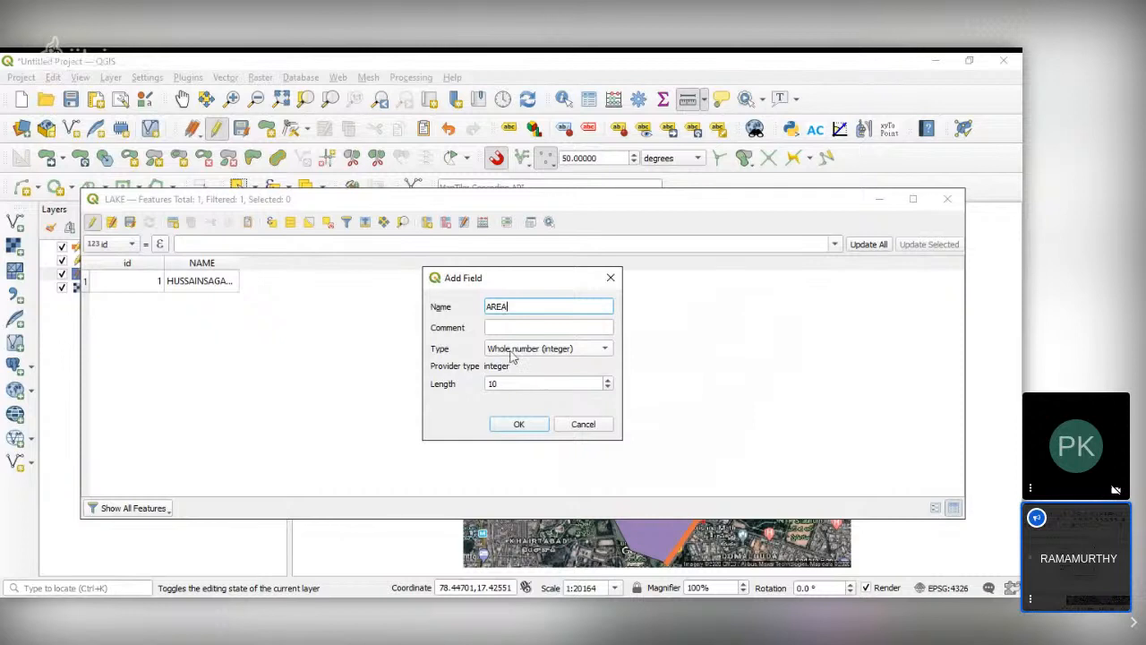
{"action": "left_click", "coordinate": [513, 349]}
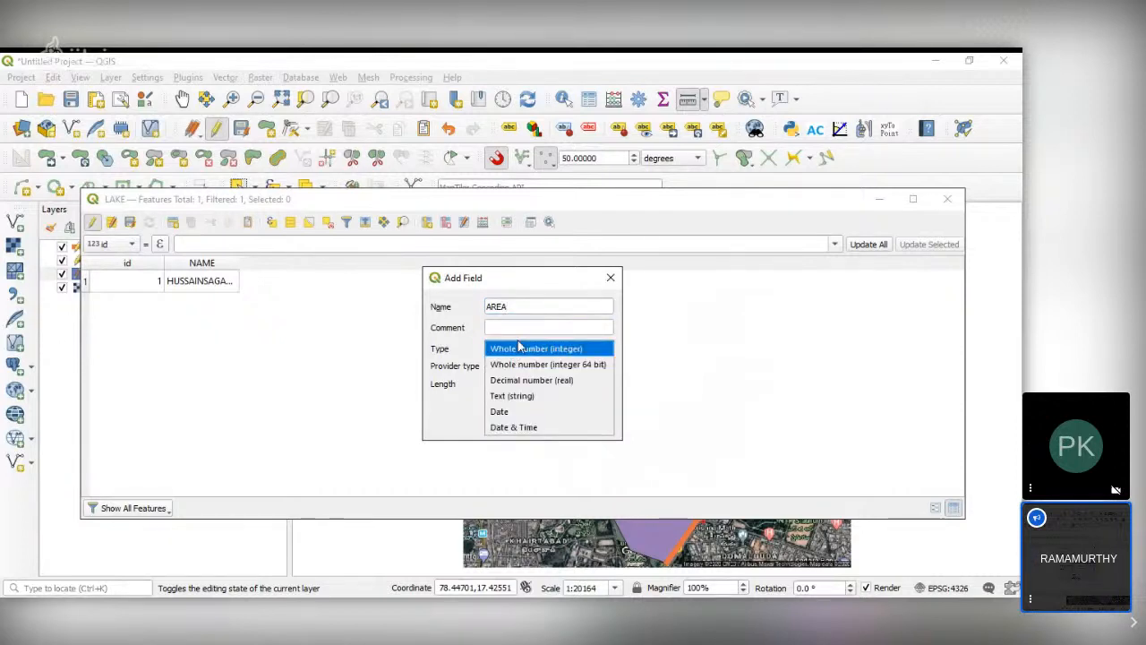
{"action": "left_click", "coordinate": [527, 380]}
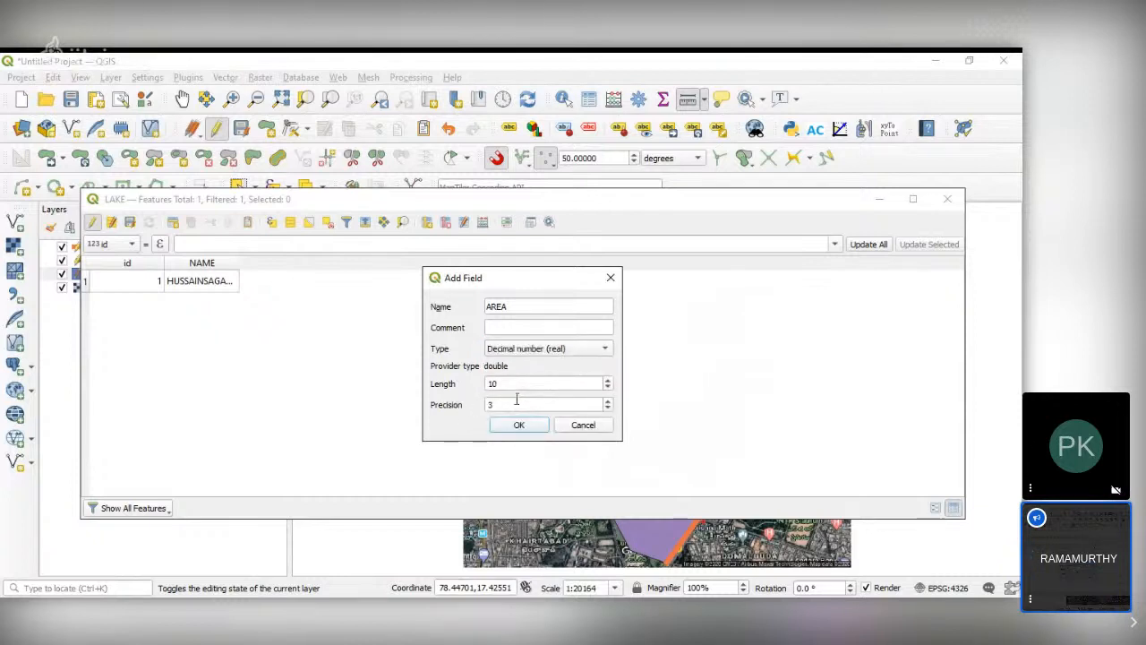
{"action": "left_click", "coordinate": [519, 426]}
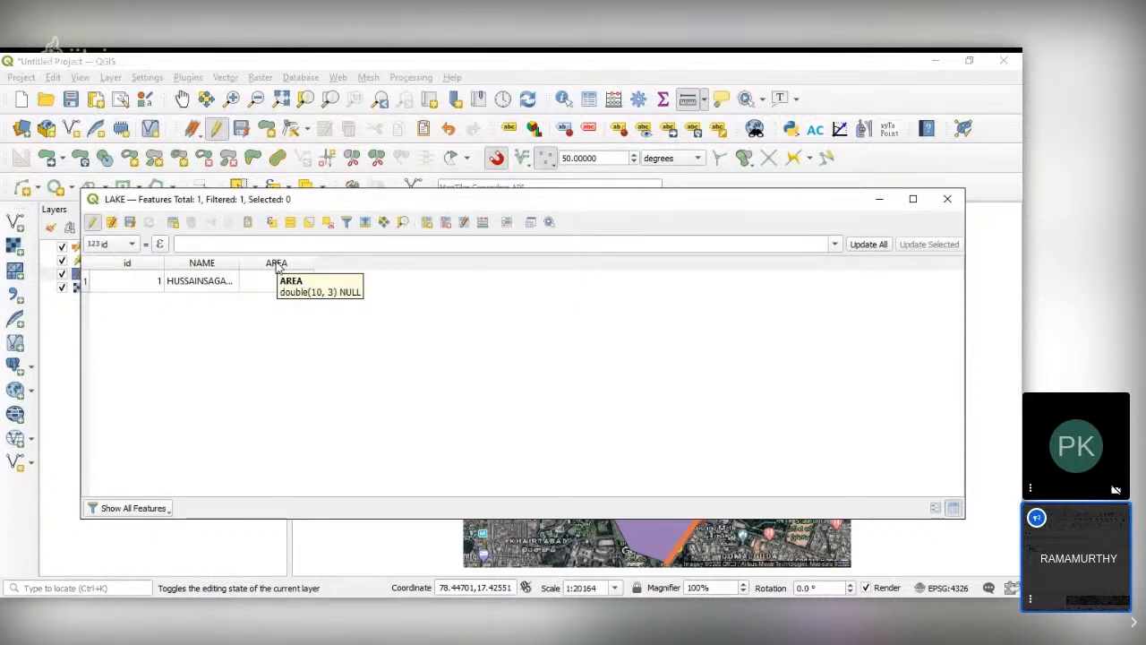
{"action": "left_click", "coordinate": [948, 199]}
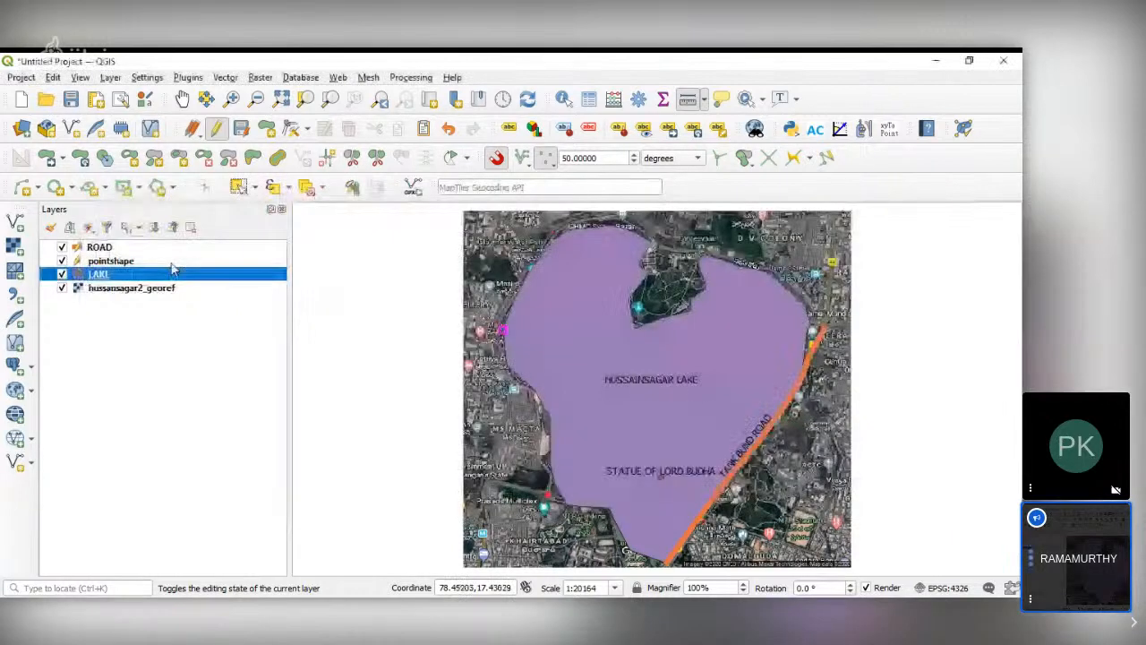
Calculate the LAKE layer's area in square meters into the AREA field using the layer's coordinate system, keeping the layer in edit mode
{"action": "right_click", "coordinate": [168, 280]}
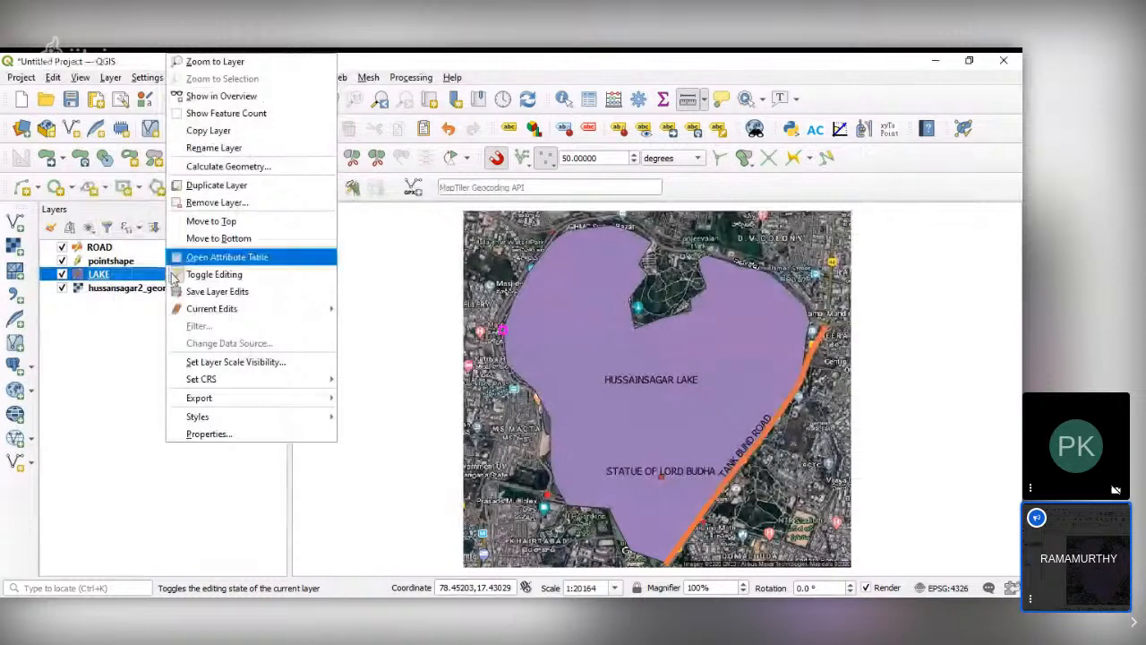
{"action": "left_click", "coordinate": [212, 170]}
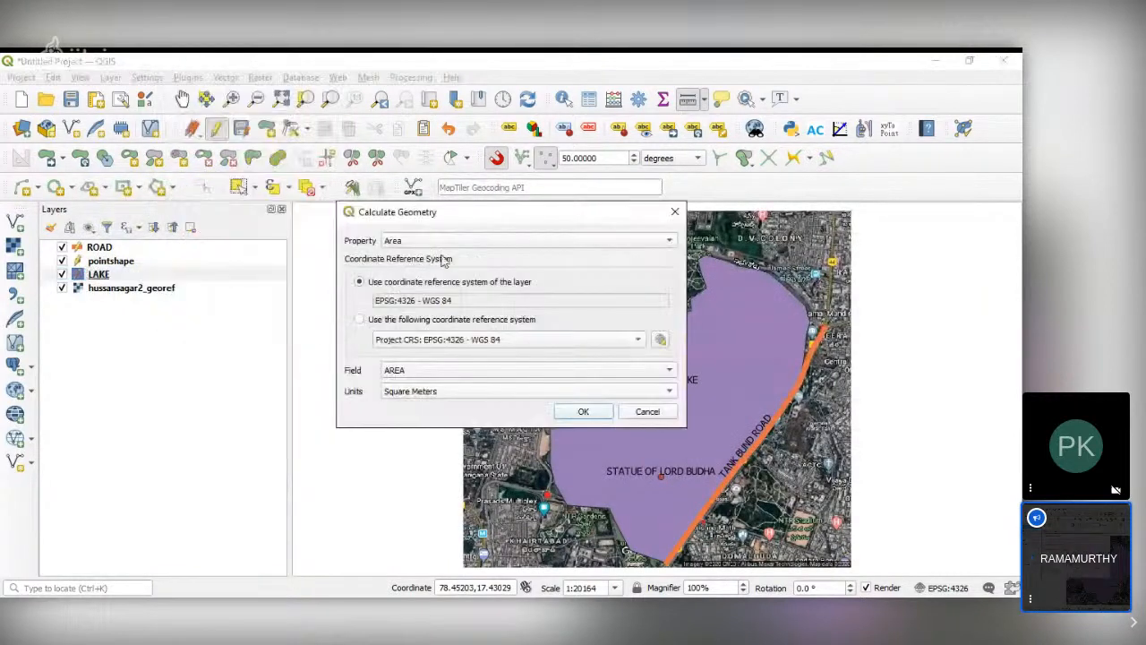
{"action": "left_click", "coordinate": [436, 241]}
{"action": "left_click", "coordinate": [436, 241]}
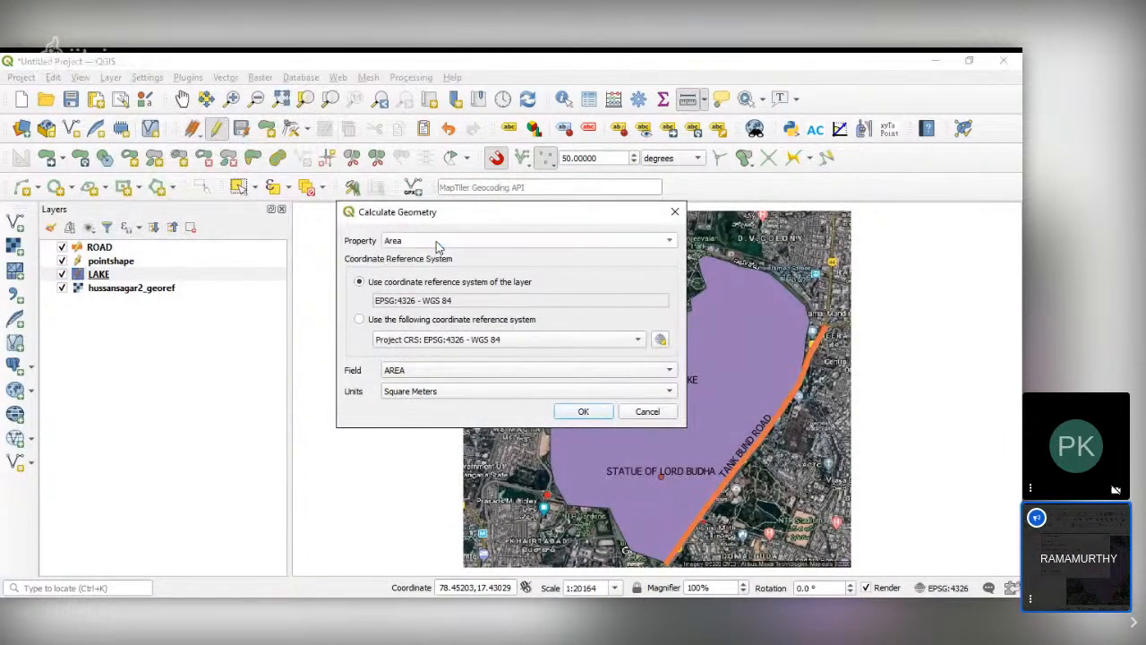
{"action": "left_click", "coordinate": [421, 394]}
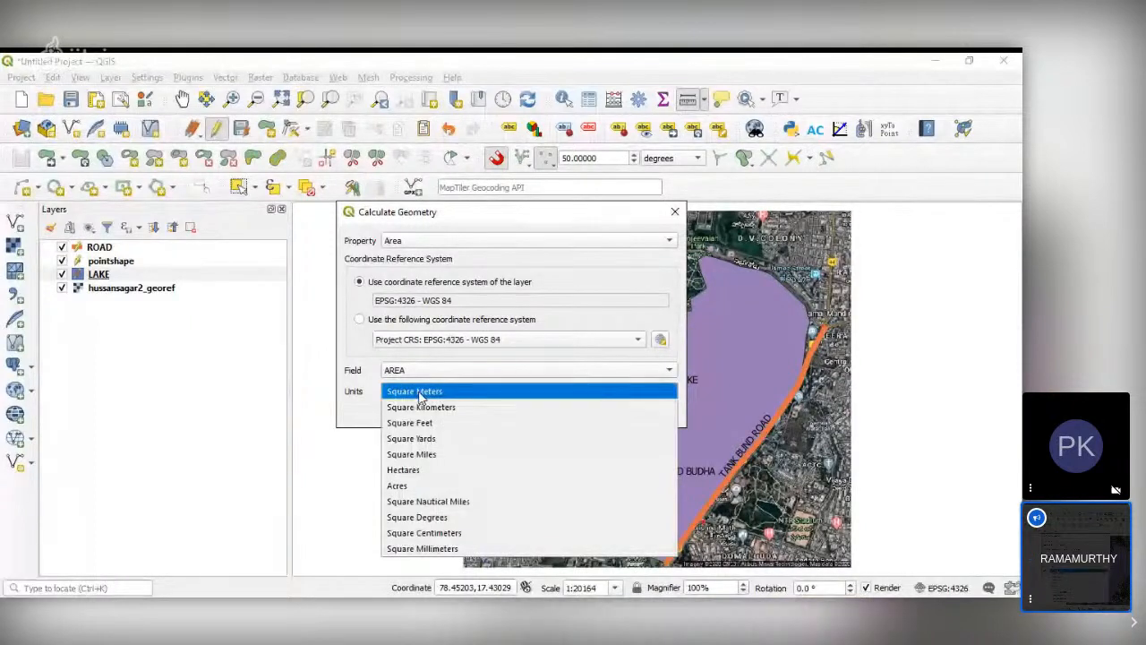
{"action": "left_click", "coordinate": [421, 394]}
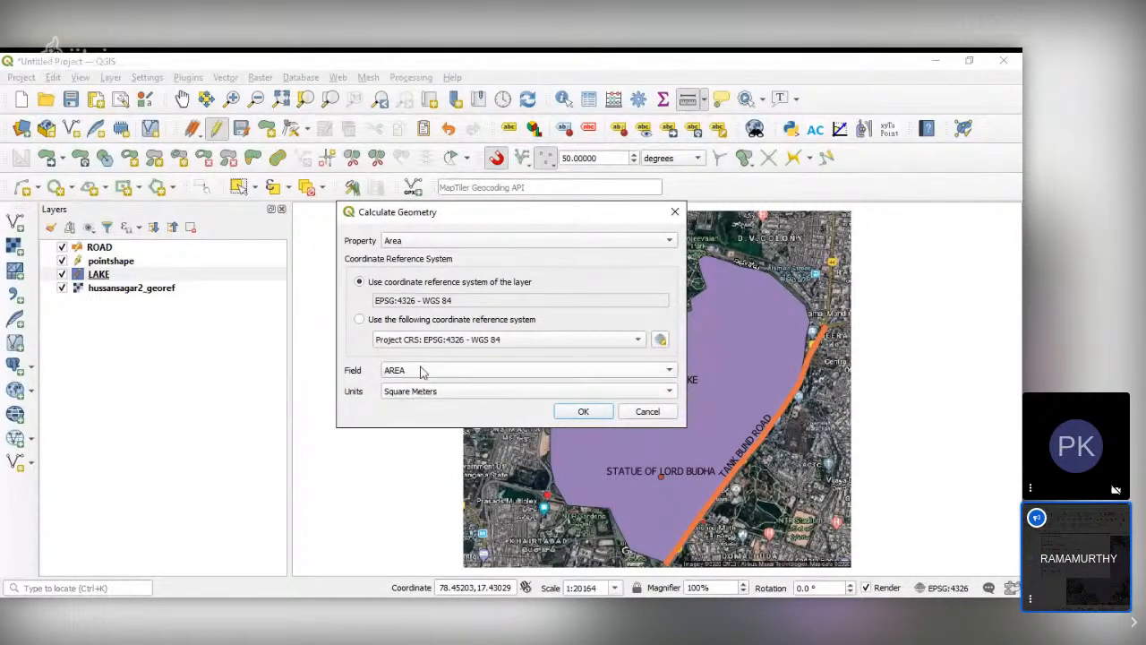
{"action": "left_click", "coordinate": [583, 412]}
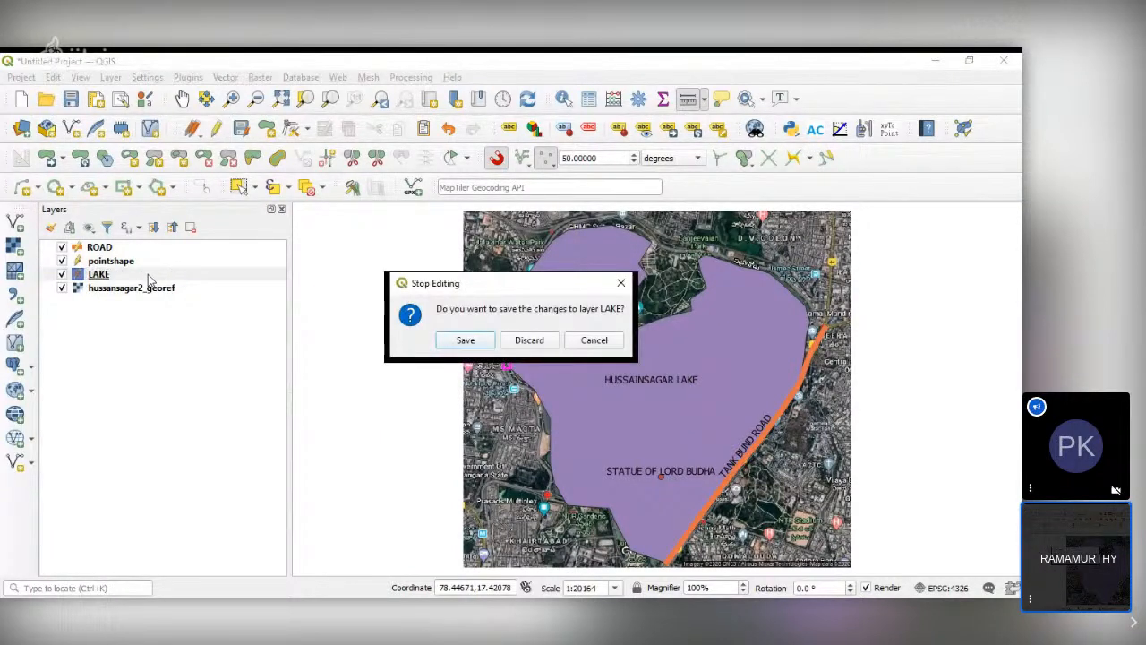
{"action": "left_click", "coordinate": [608, 346]}
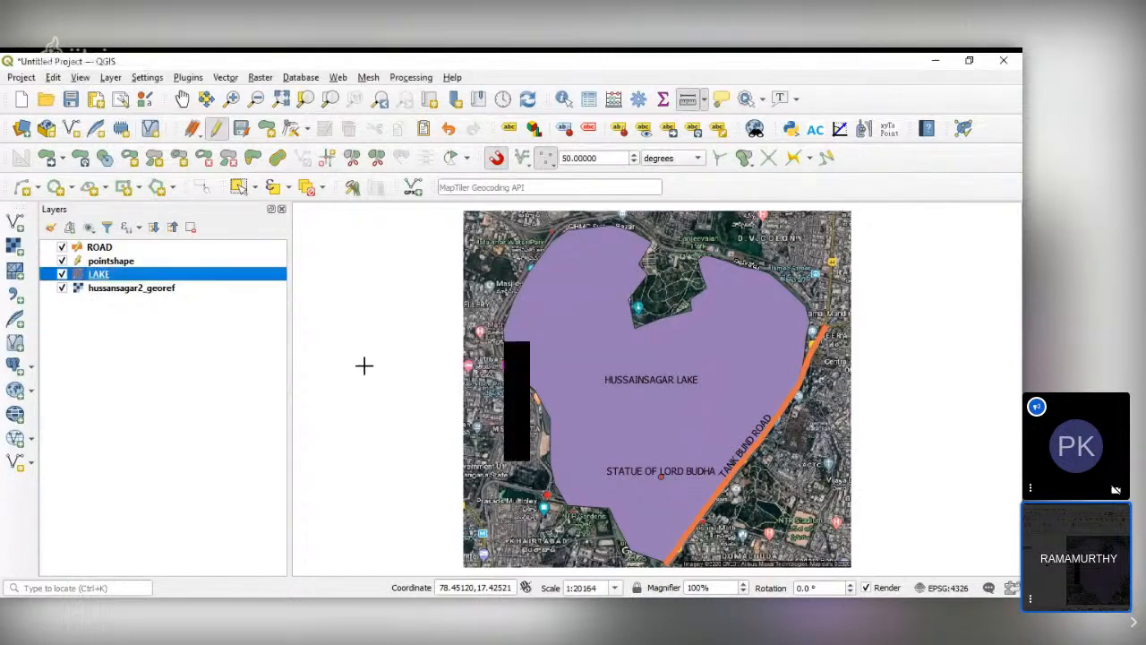
Check the lake's calculated AREA value in the LAKE attribute table, and close the table
{"action": "right_click", "coordinate": [169, 278]}
{"action": "left_click", "coordinate": [215, 257]}
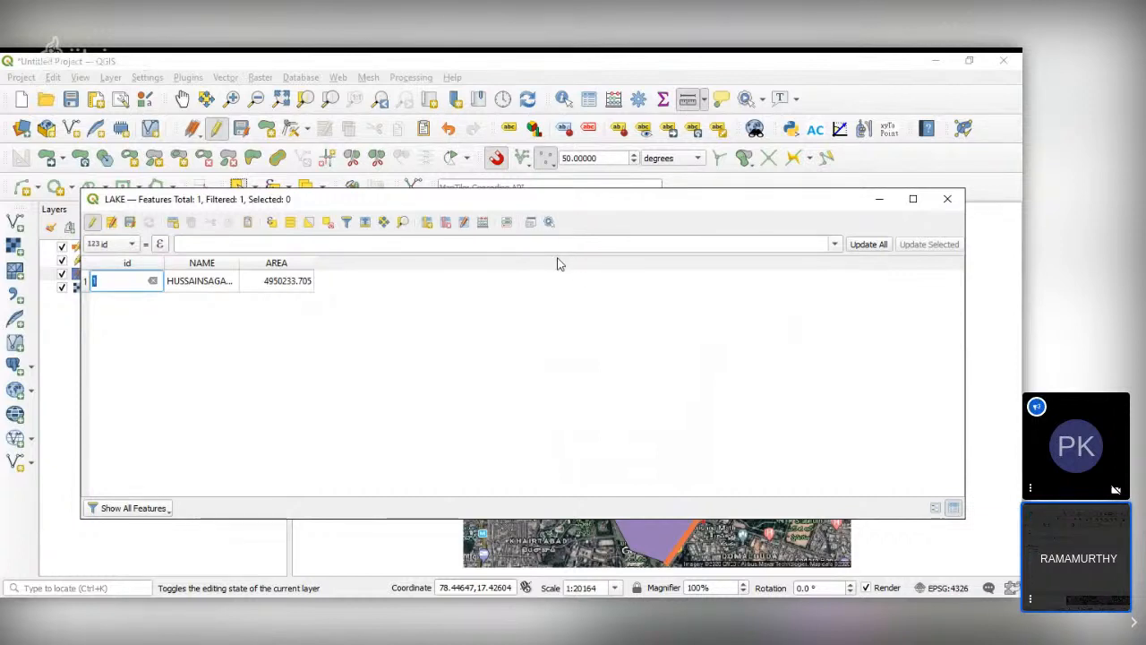
{"action": "left_click", "coordinate": [948, 201]}
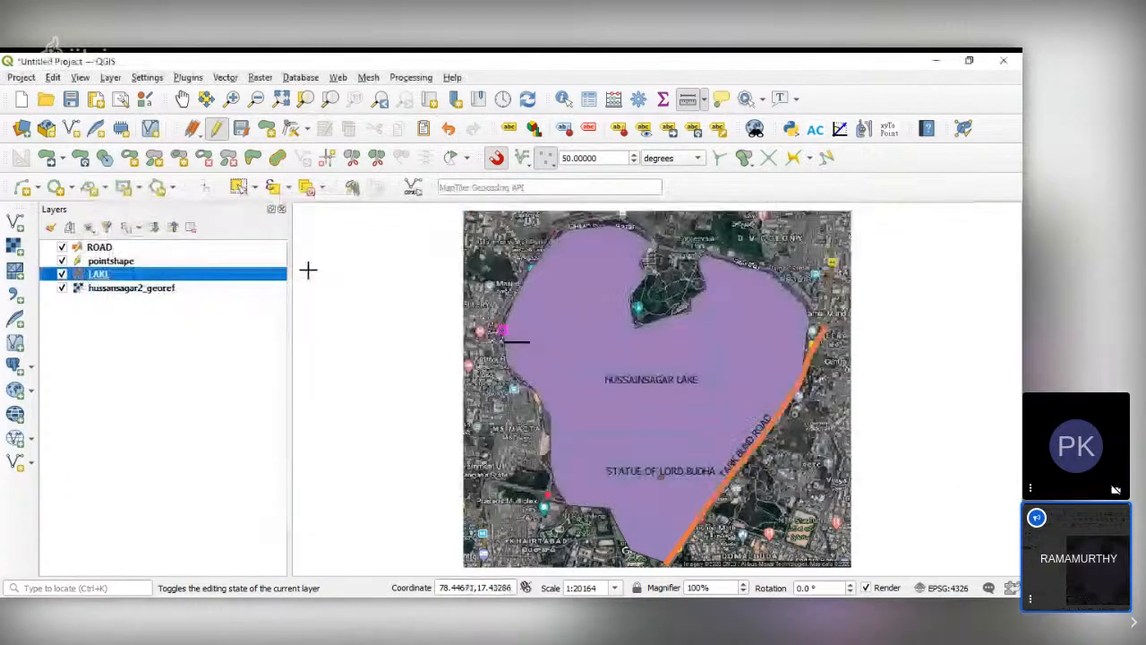
Add a decimal number field named LENGTH, length 10 and precision 3, to the ROAD layer's attribute table, and close the table
{"action": "left_click", "coordinate": [117, 249]}
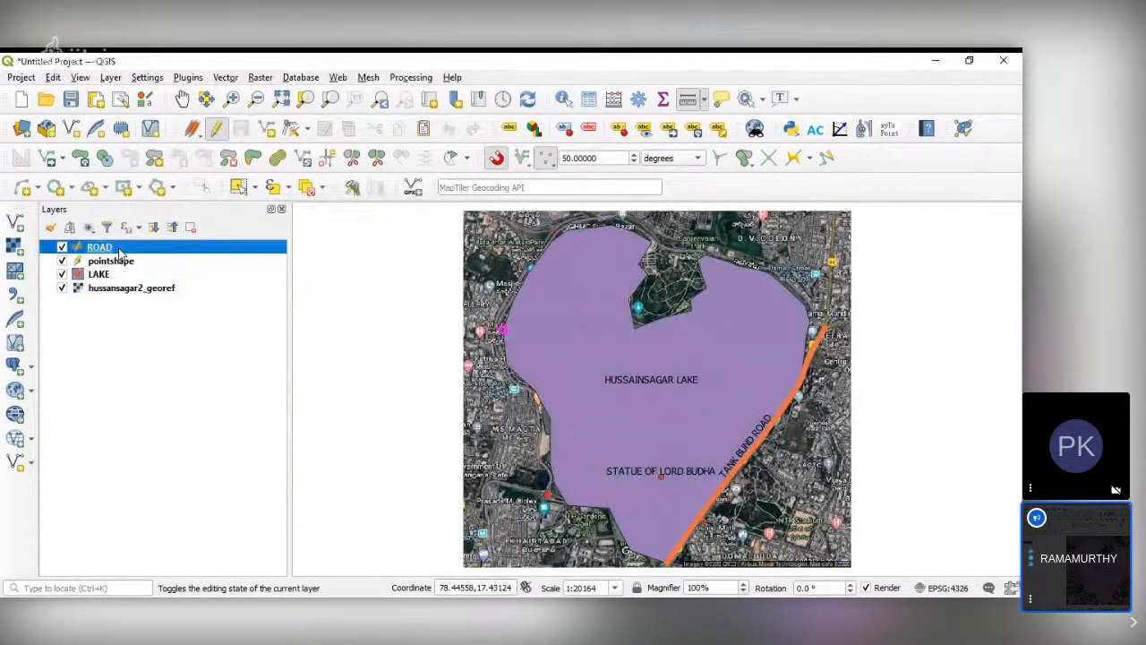
{"action": "right_click", "coordinate": [117, 251]}
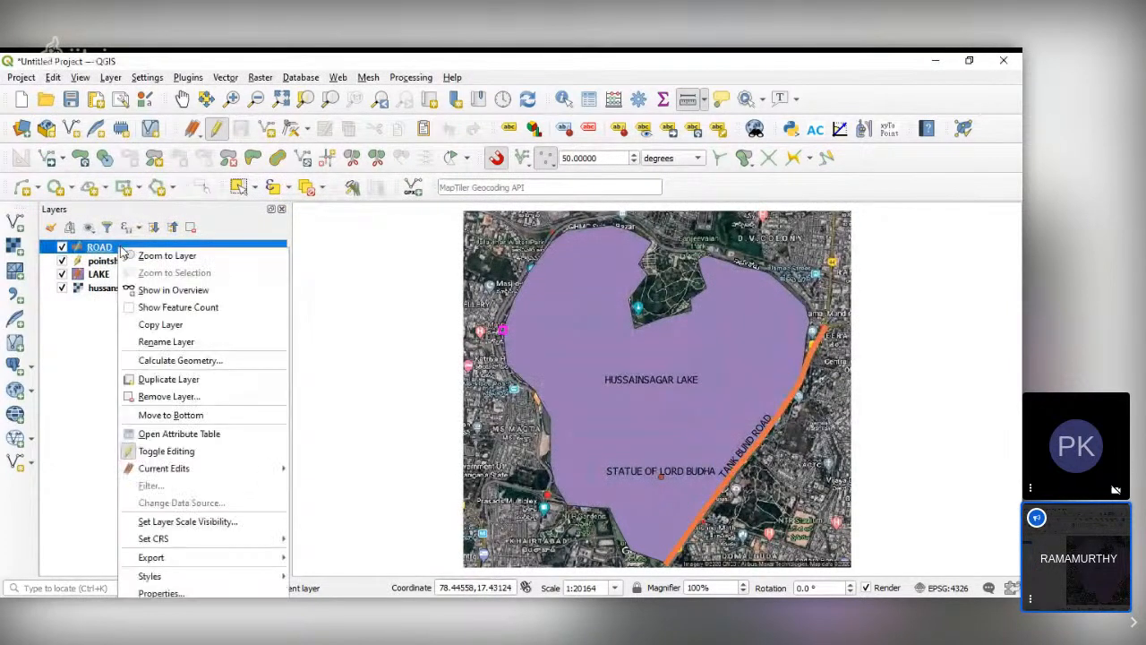
{"action": "left_click", "coordinate": [176, 433]}
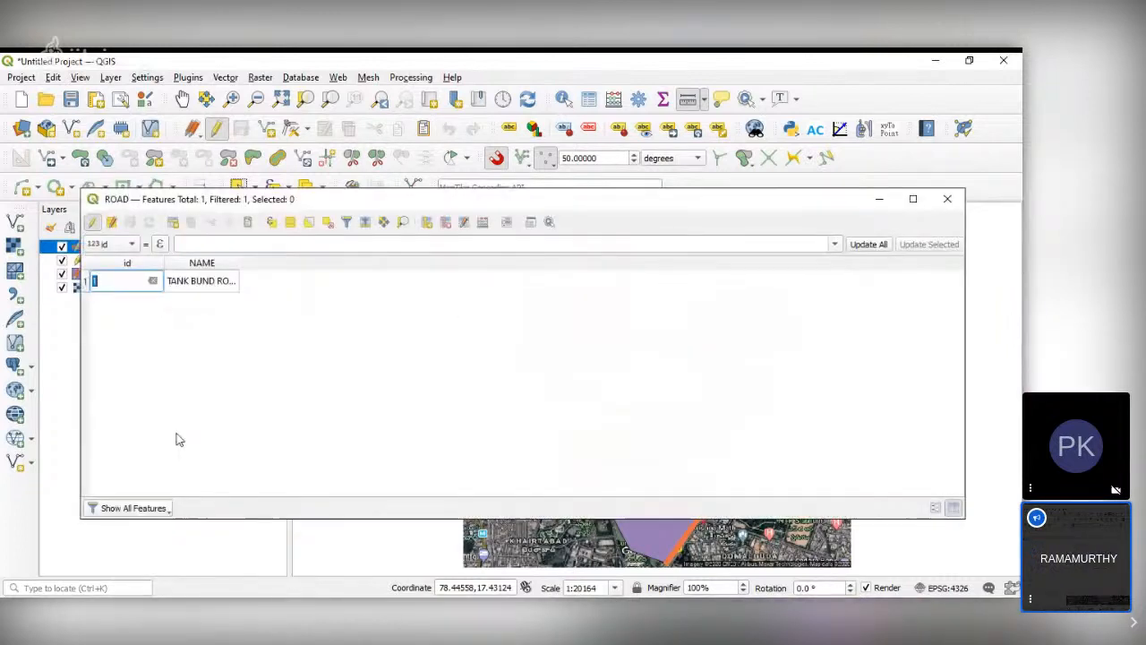
{"action": "left_click", "coordinate": [427, 224]}
{"action": "type", "text": "LE"}
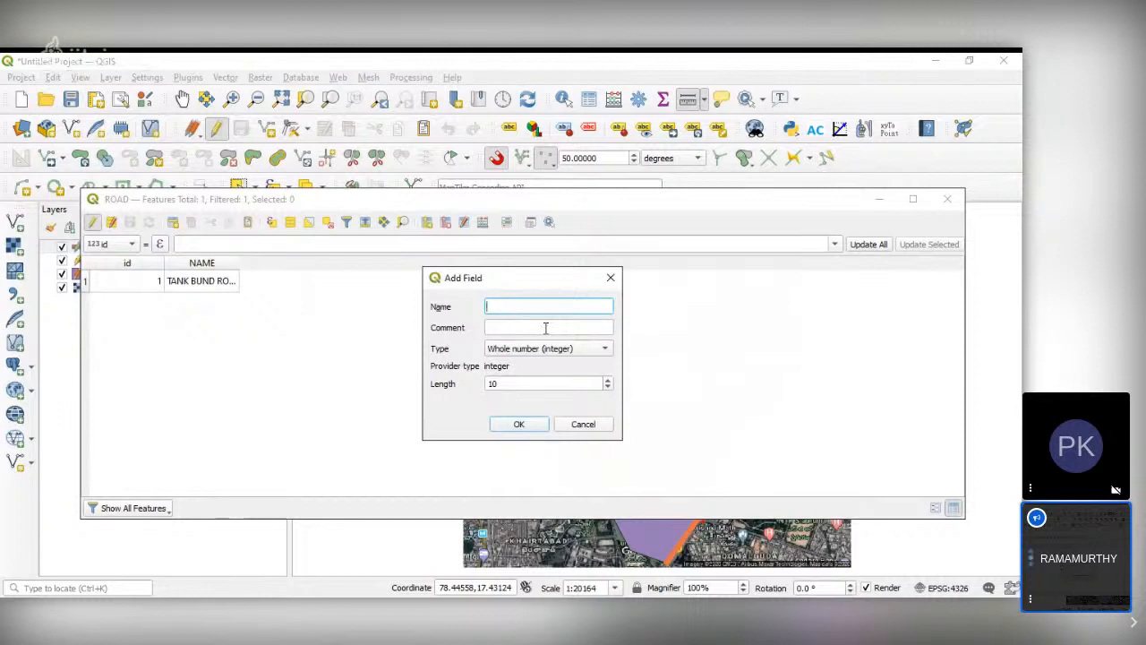
{"action": "type", "text": "NGTH"}
{"action": "left_click", "coordinate": [545, 357]}
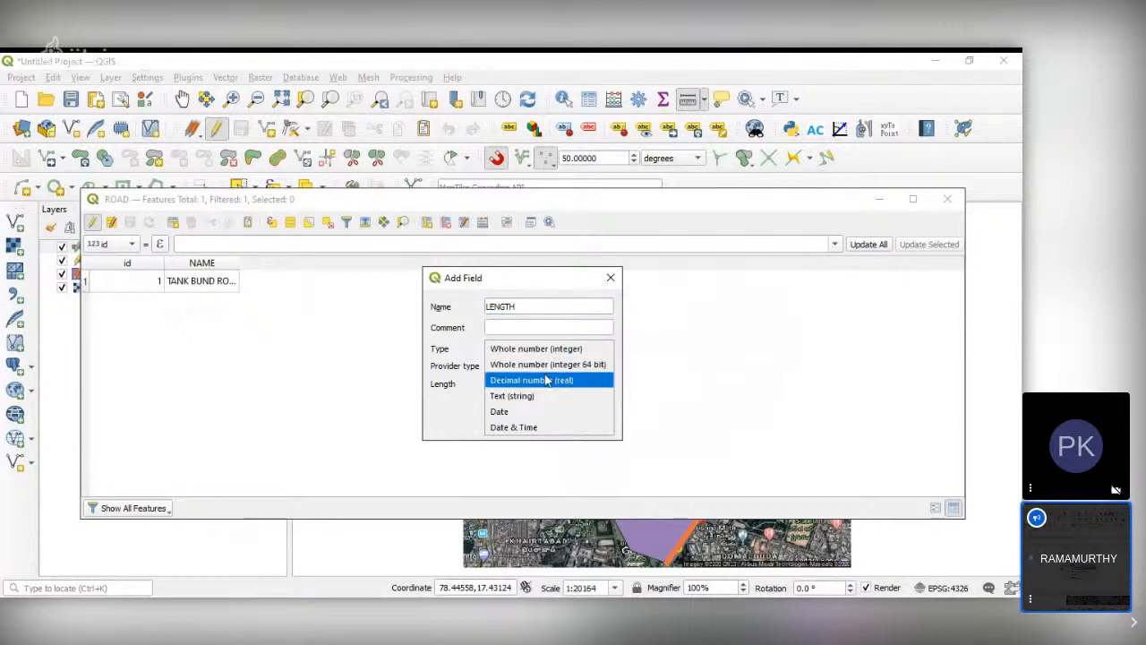
{"action": "left_click", "coordinate": [548, 380]}
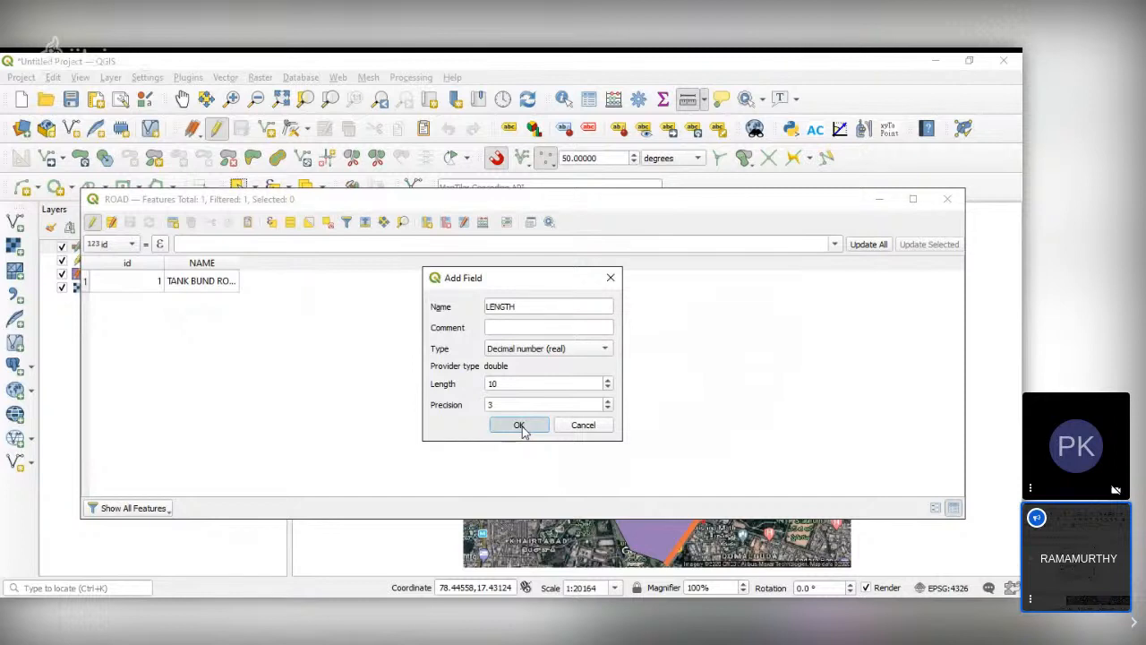
{"action": "left_click", "coordinate": [519, 425]}
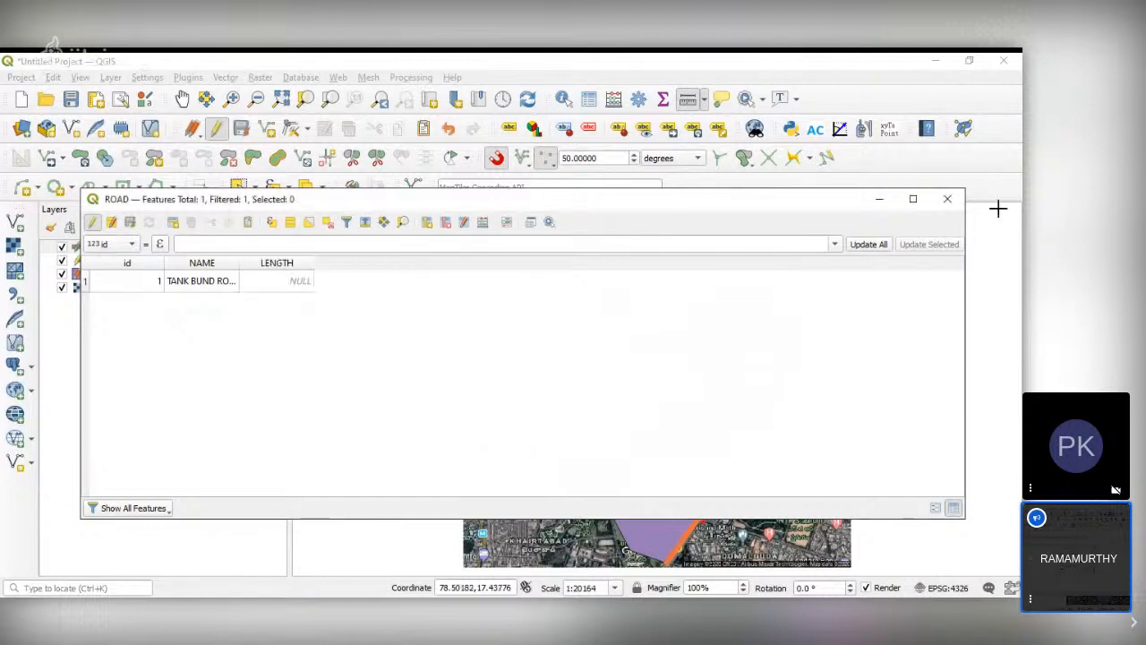
{"action": "left_click", "coordinate": [947, 199]}
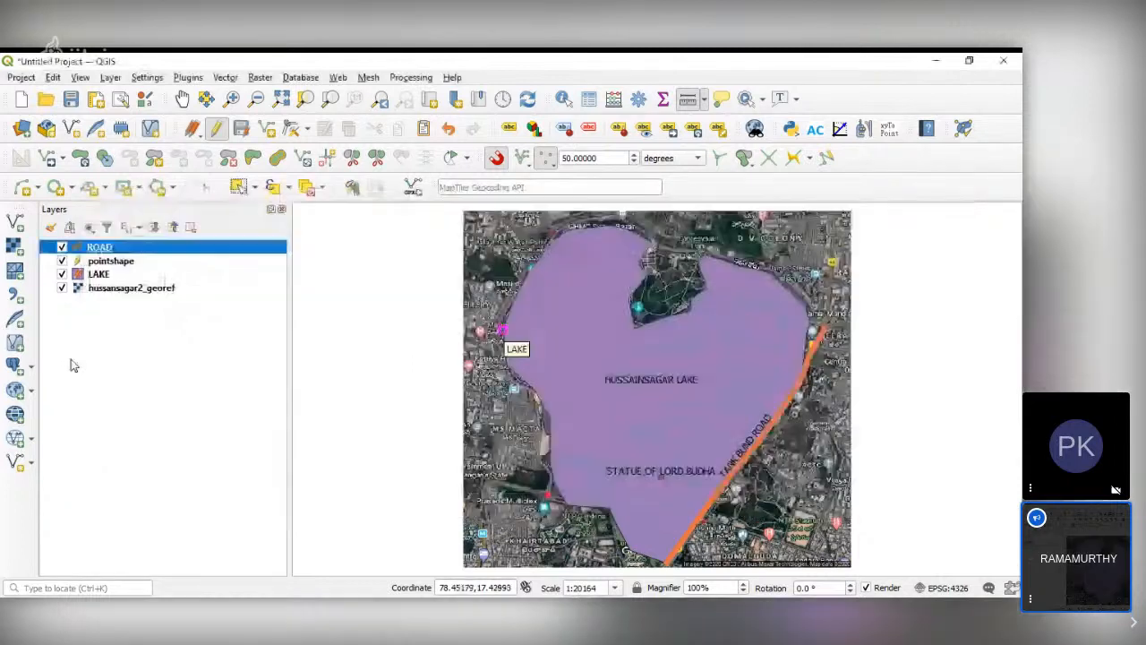
Calculate the ROAD layer's length in meters into the LENGTH field using the layer's coordinate system
{"action": "right_click", "coordinate": [209, 247]}
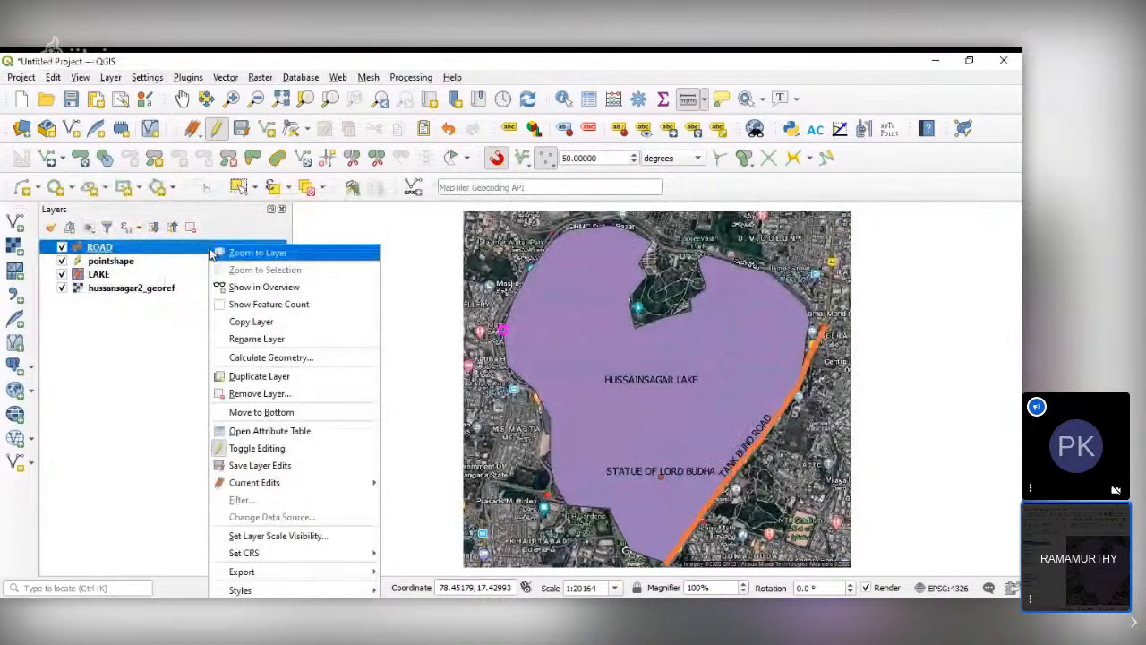
{"action": "left_click", "coordinate": [261, 357]}
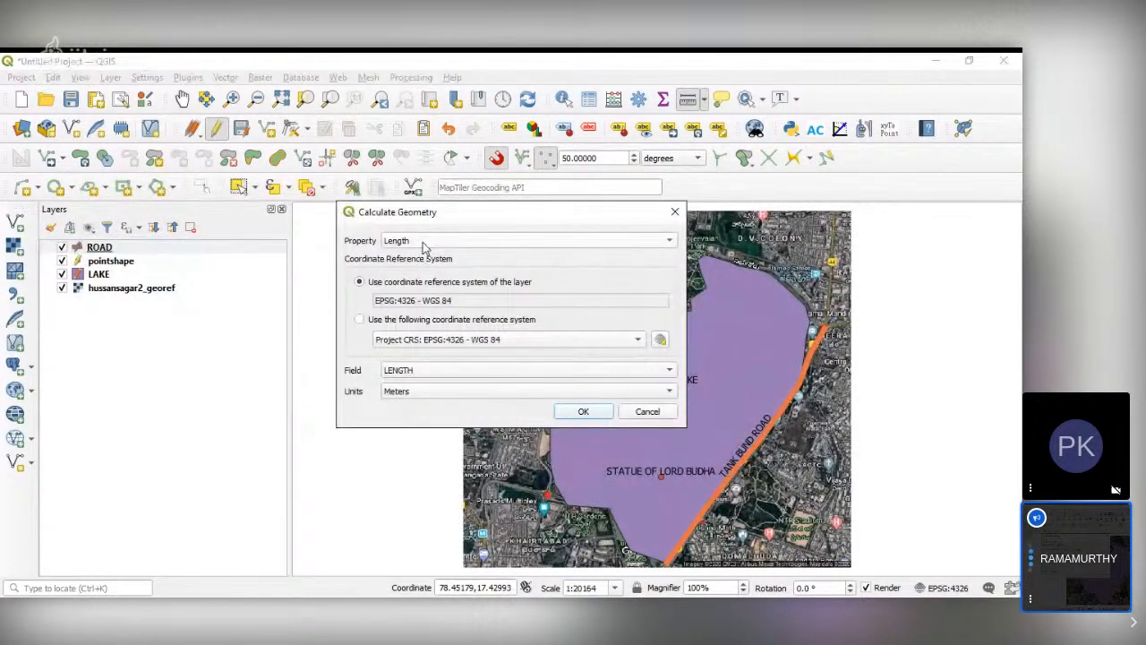
{"action": "left_click", "coordinate": [425, 242]}
{"action": "left_click", "coordinate": [424, 242]}
{"action": "left_click", "coordinate": [425, 371]}
{"action": "left_click", "coordinate": [426, 371]}
{"action": "left_click", "coordinate": [603, 419]}
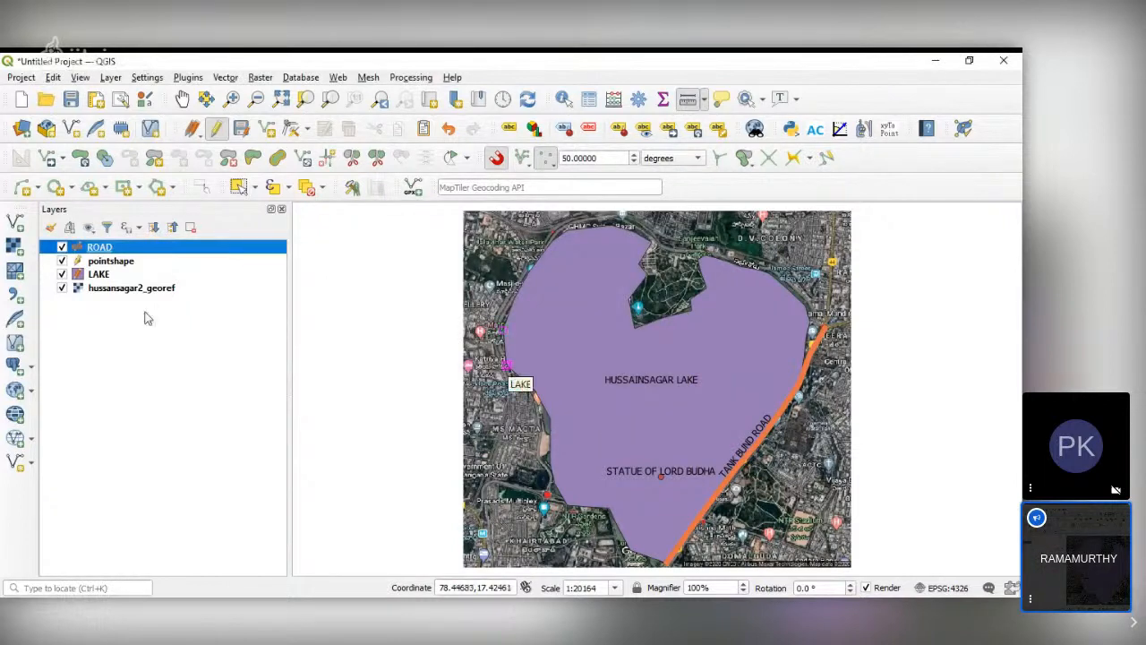
Check the road's calculated LENGTH value in the ROAD attribute table, and close the table
{"action": "right_click", "coordinate": [196, 251]}
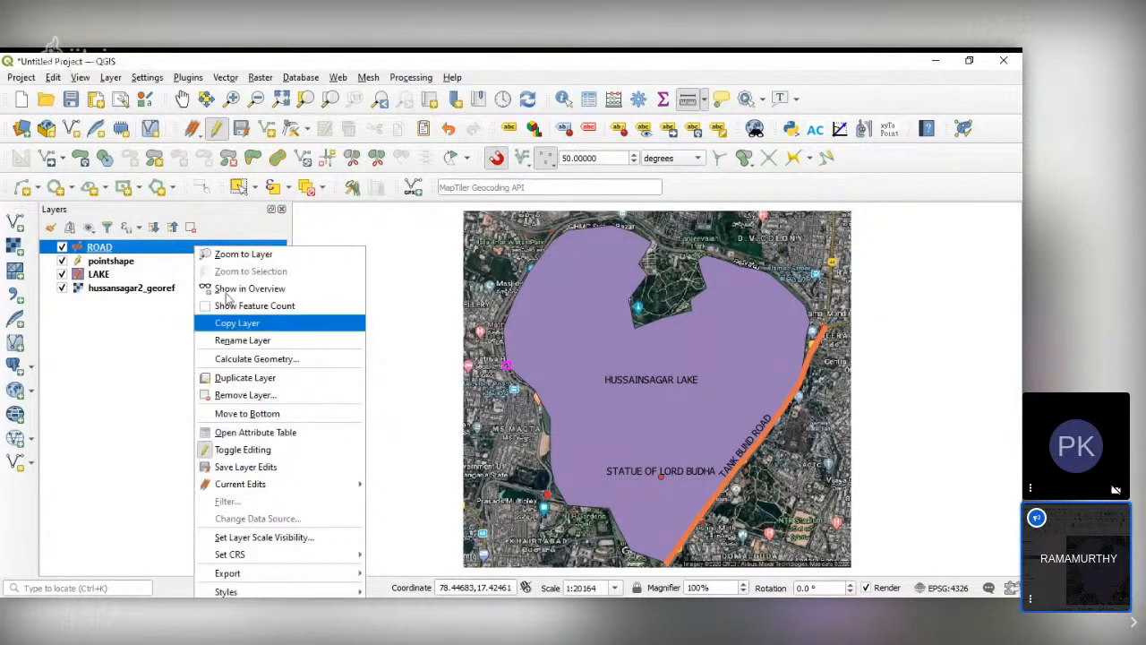
{"action": "left_click", "coordinate": [256, 433]}
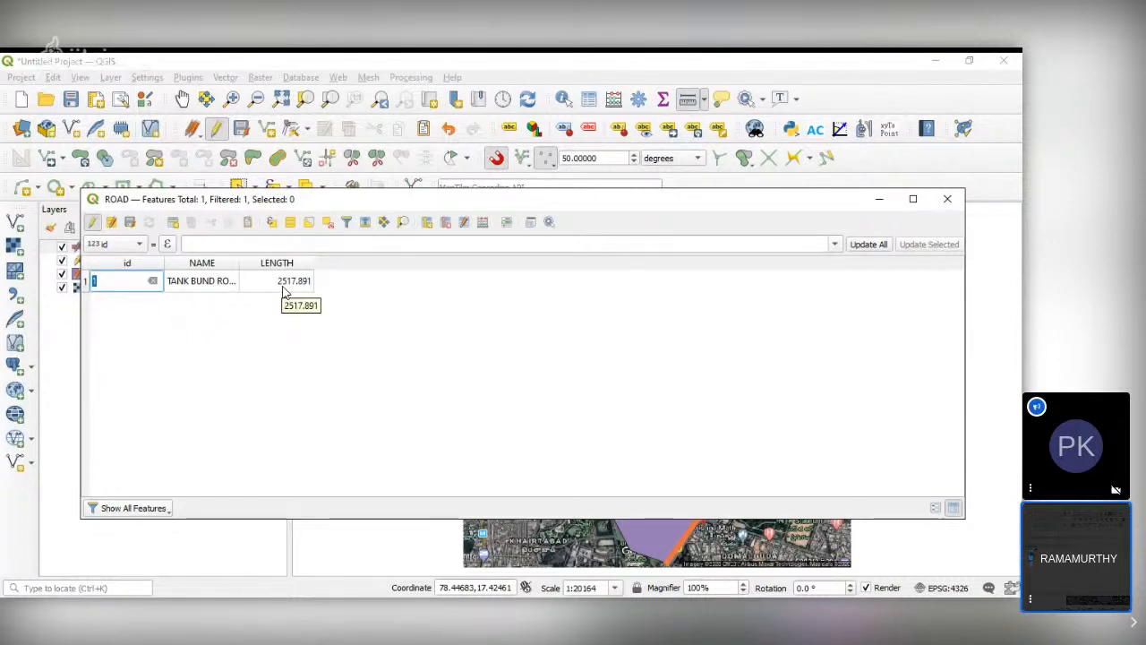
{"action": "left_click", "coordinate": [948, 198]}
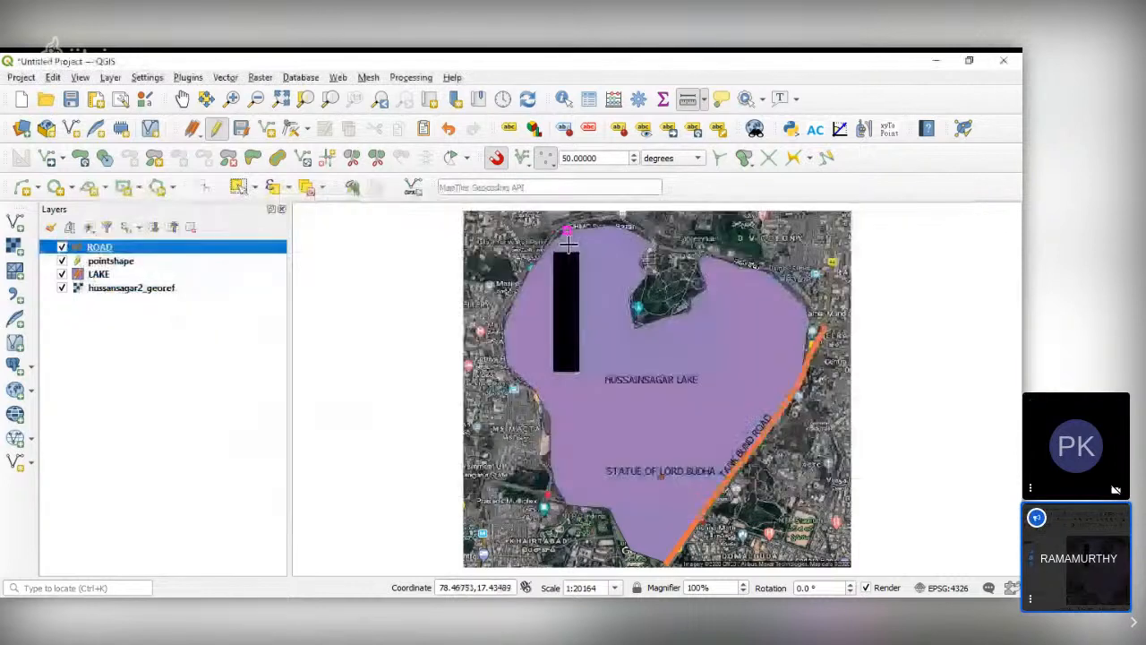
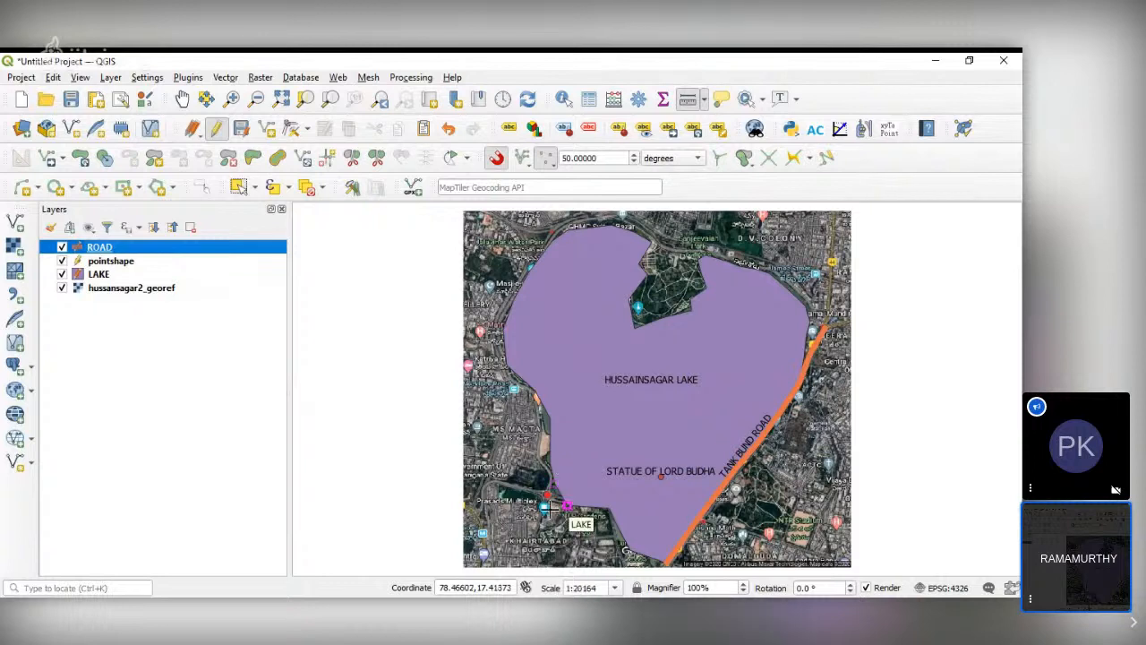
Check that the OpenLayers Plugin is installed by searching the installed plugins for OPE, and close the plugin manager
{"action": "mouse_move", "coordinate": [548, 508]}
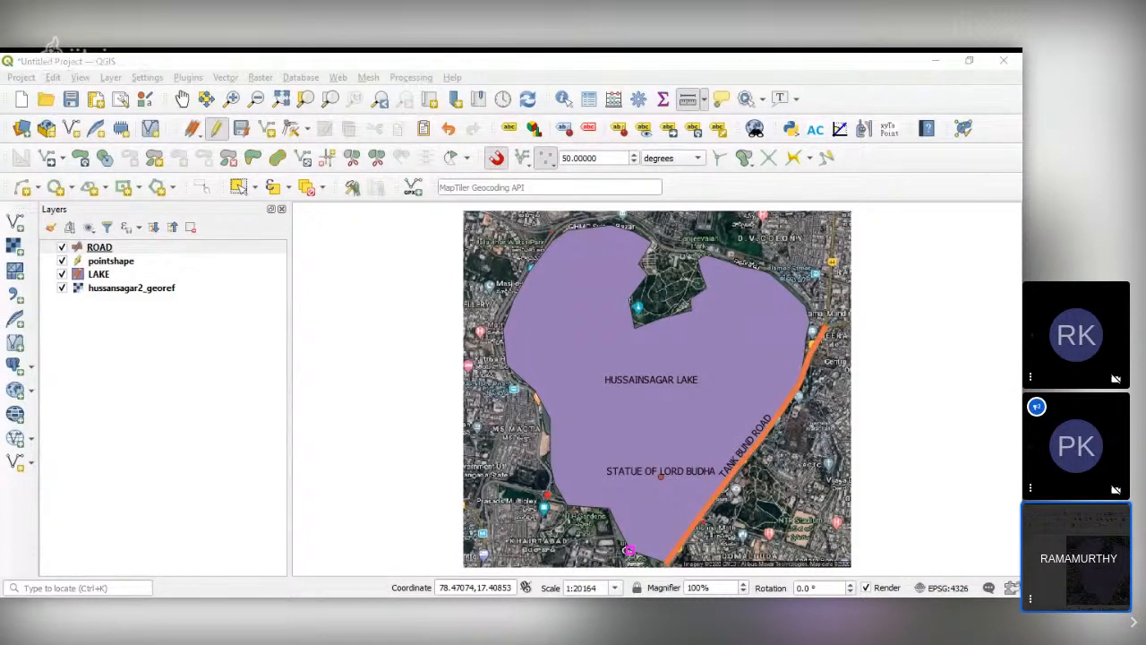
{"action": "left_click", "coordinate": [204, 296]}
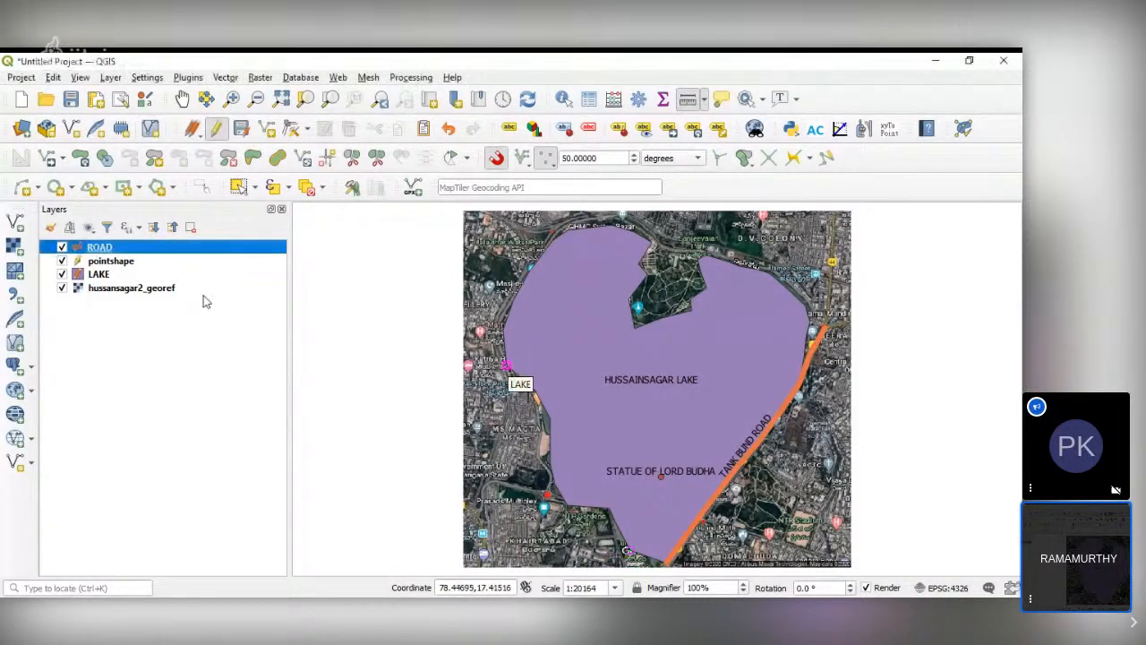
{"action": "left_click", "coordinate": [339, 78]}
{"action": "mouse_move", "coordinate": [352, 114]}
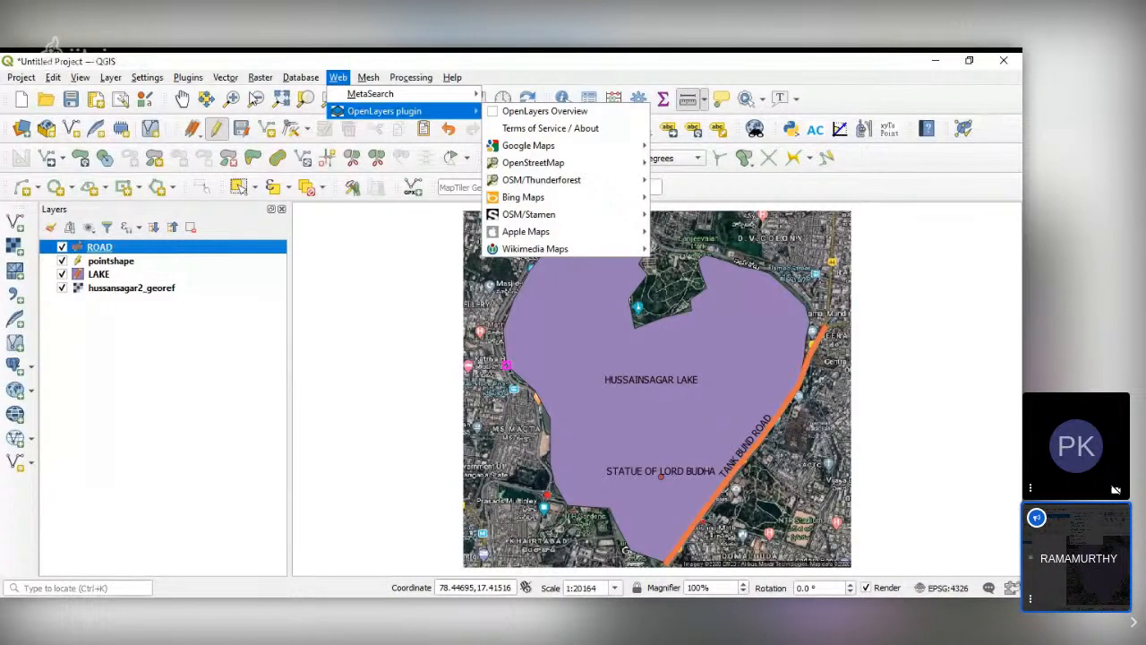
{"action": "left_click", "coordinate": [196, 95]}
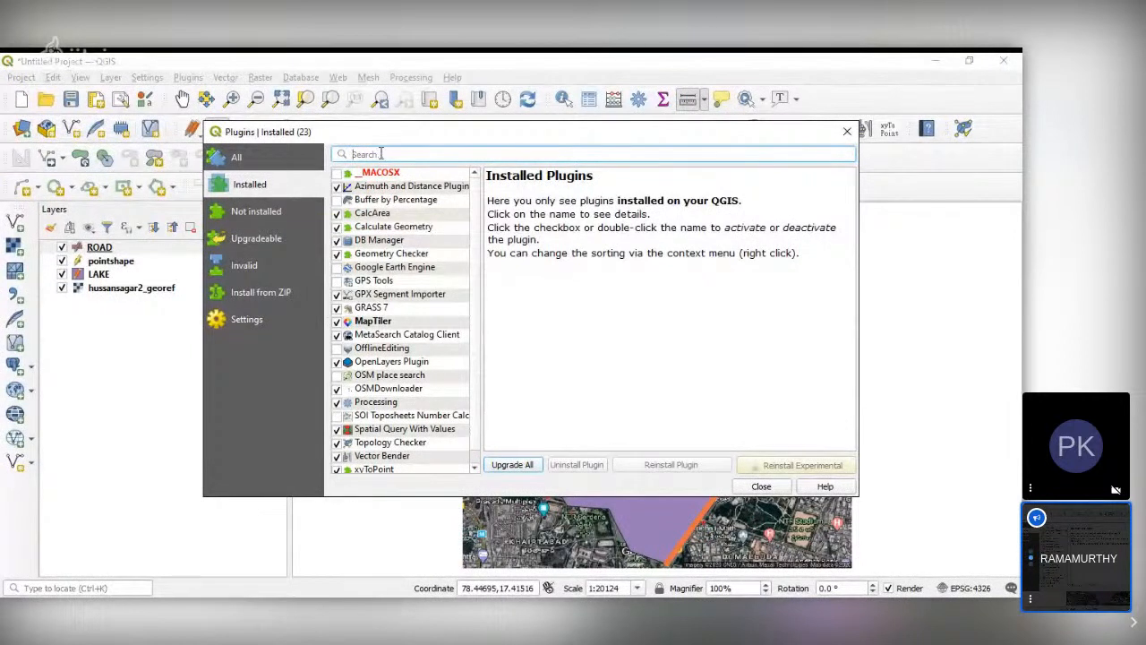
{"action": "type", "text": "OPE"}
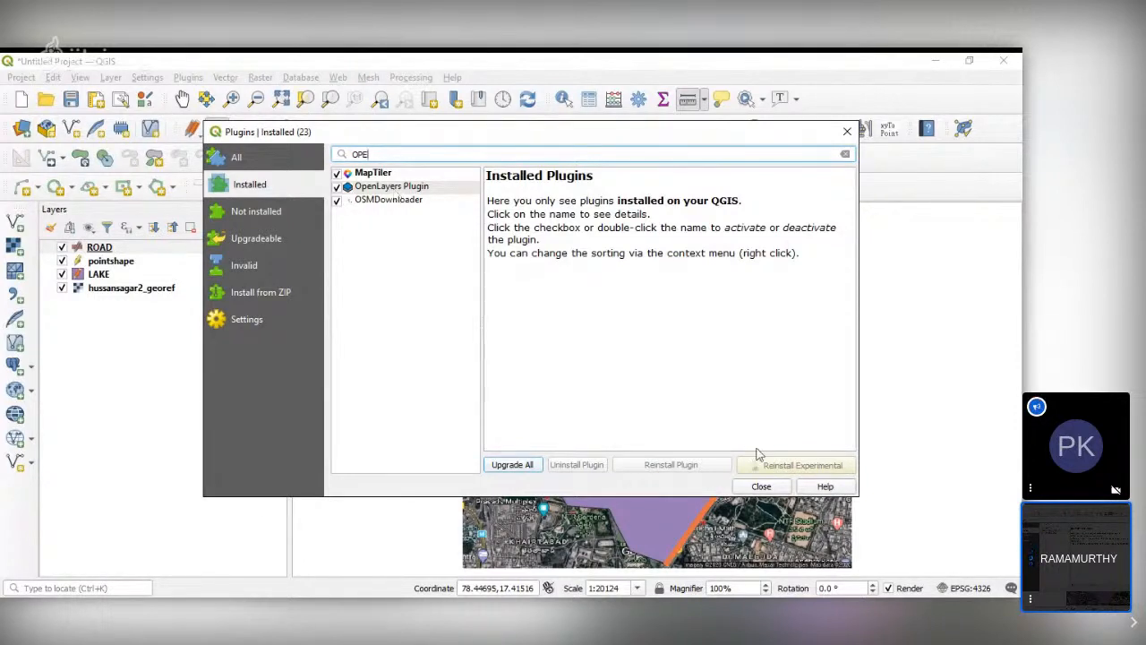
{"action": "left_click", "coordinate": [779, 488]}
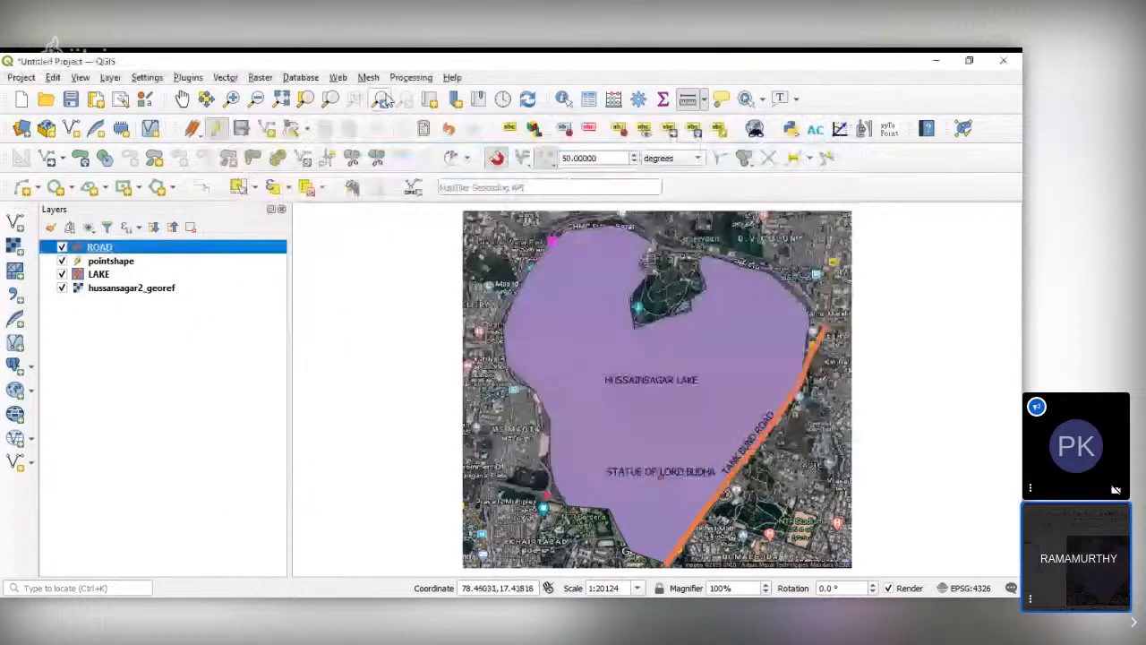
Add the Google Satellite basemap with the OpenLayers plugin and move it beneath all the other layers
{"action": "left_click", "coordinate": [337, 78]}
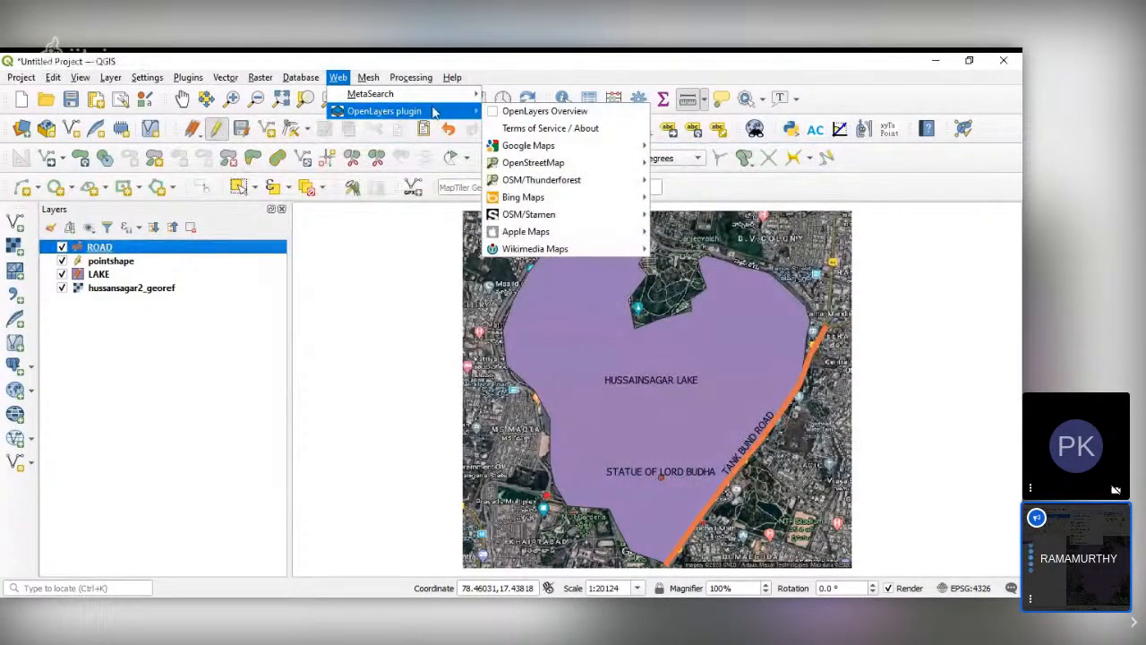
{"action": "mouse_move", "coordinate": [527, 146]}
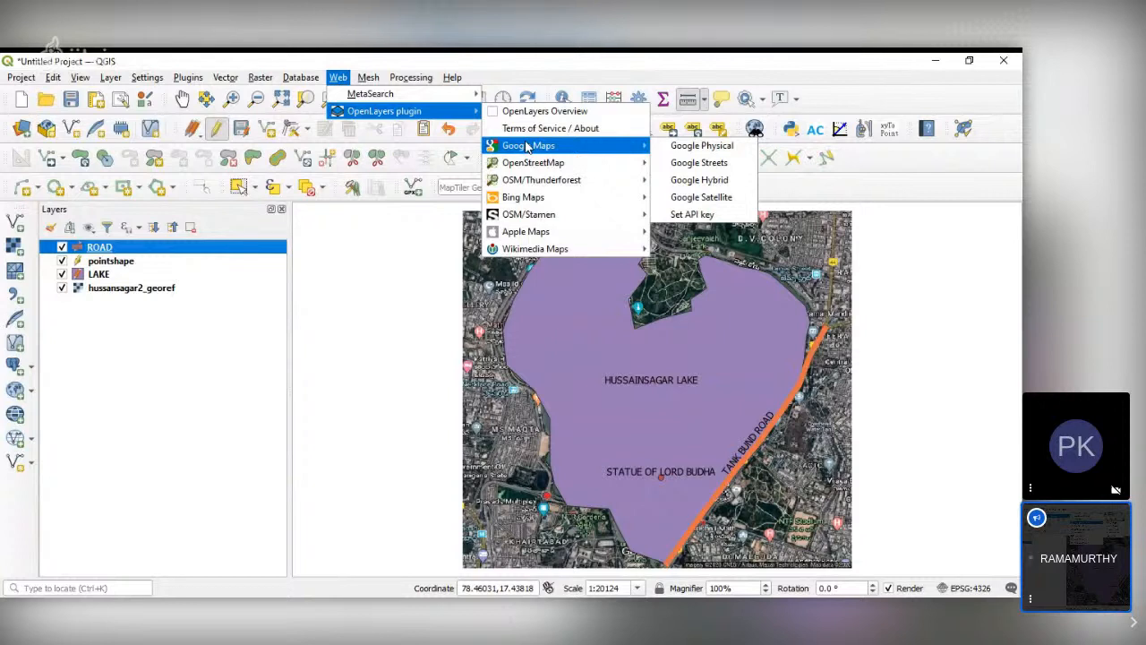
{"action": "mouse_move", "coordinate": [534, 168]}
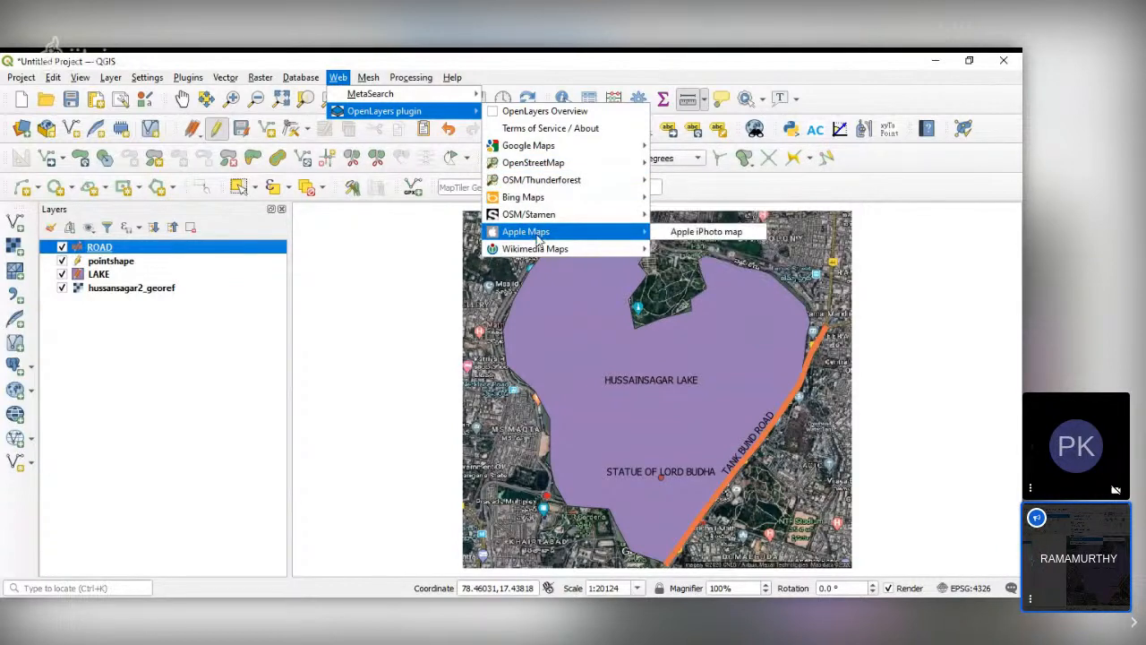
{"action": "mouse_move", "coordinate": [540, 250]}
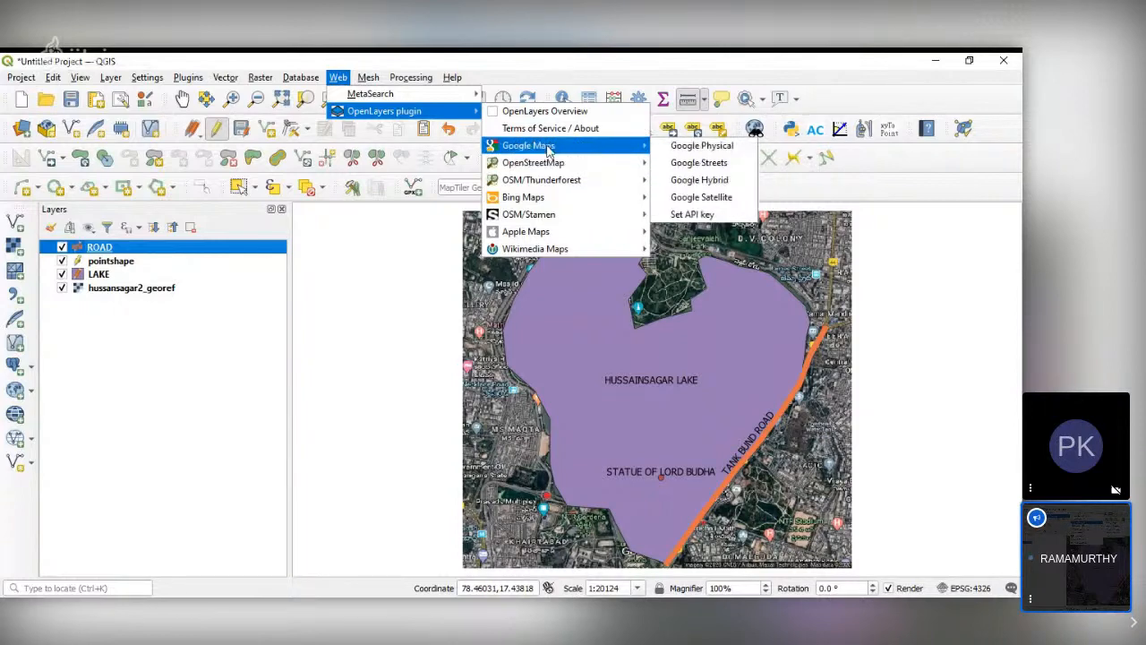
{"action": "left_click", "coordinate": [681, 199]}
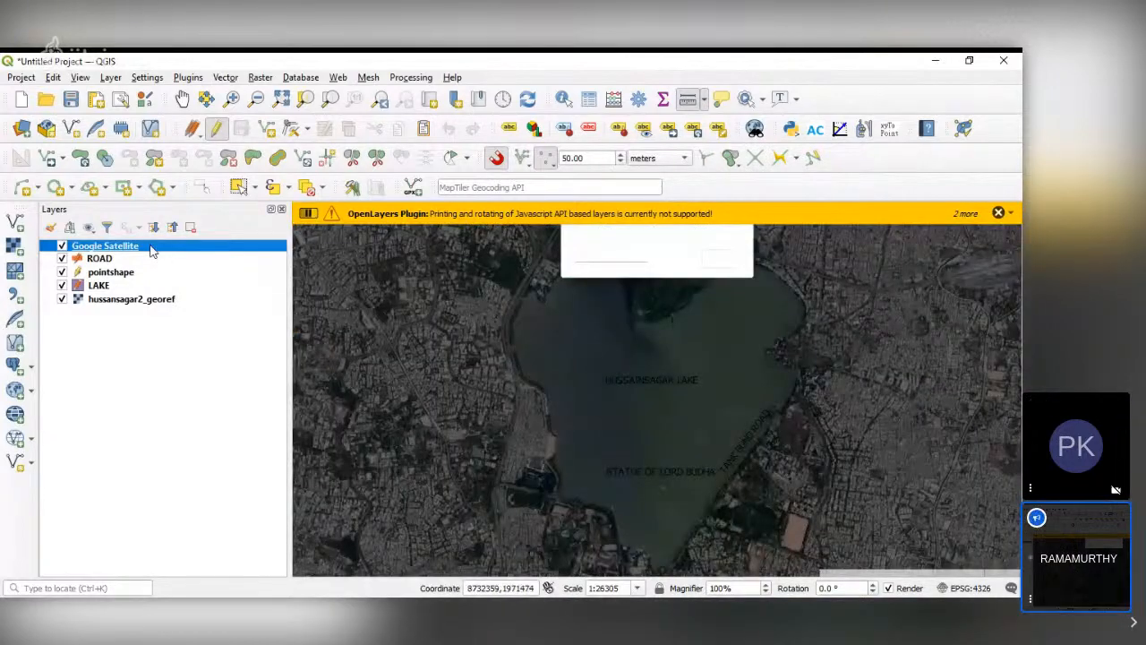
{"action": "left_click_drag", "start_coordinate": [148, 248], "coordinate": [152, 327]}
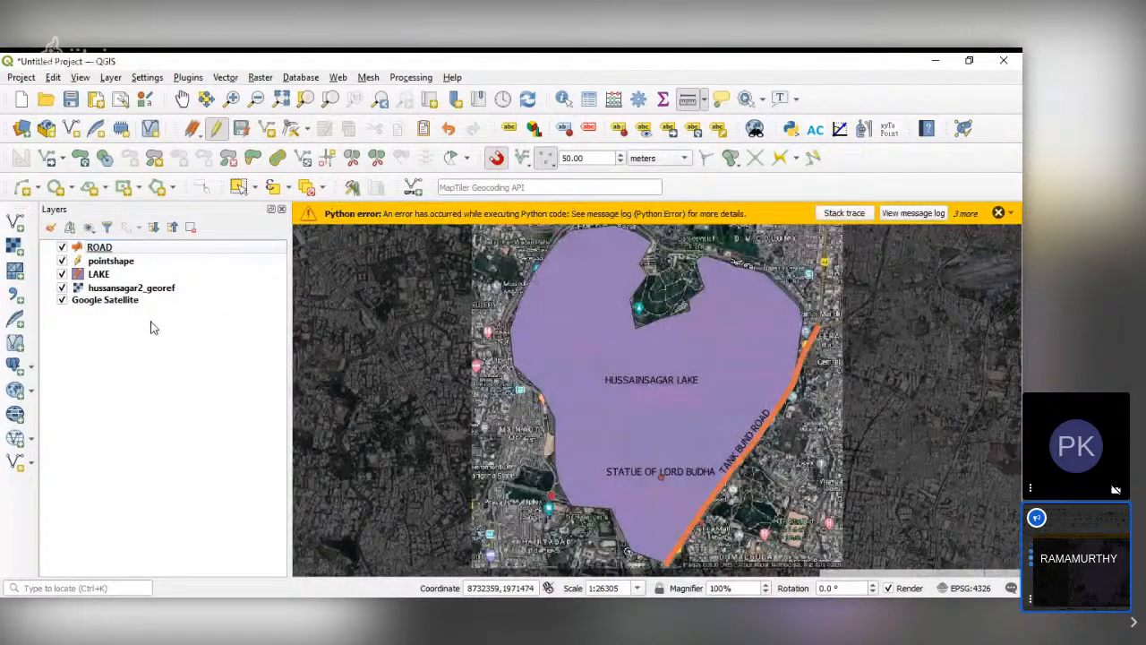
Hide the hussansagar2_georef layer and toggle the LAKE layer's visibility to compare its outline with Google Satellite, leaving LAKE hidden
{"action": "left_click", "coordinate": [62, 288]}
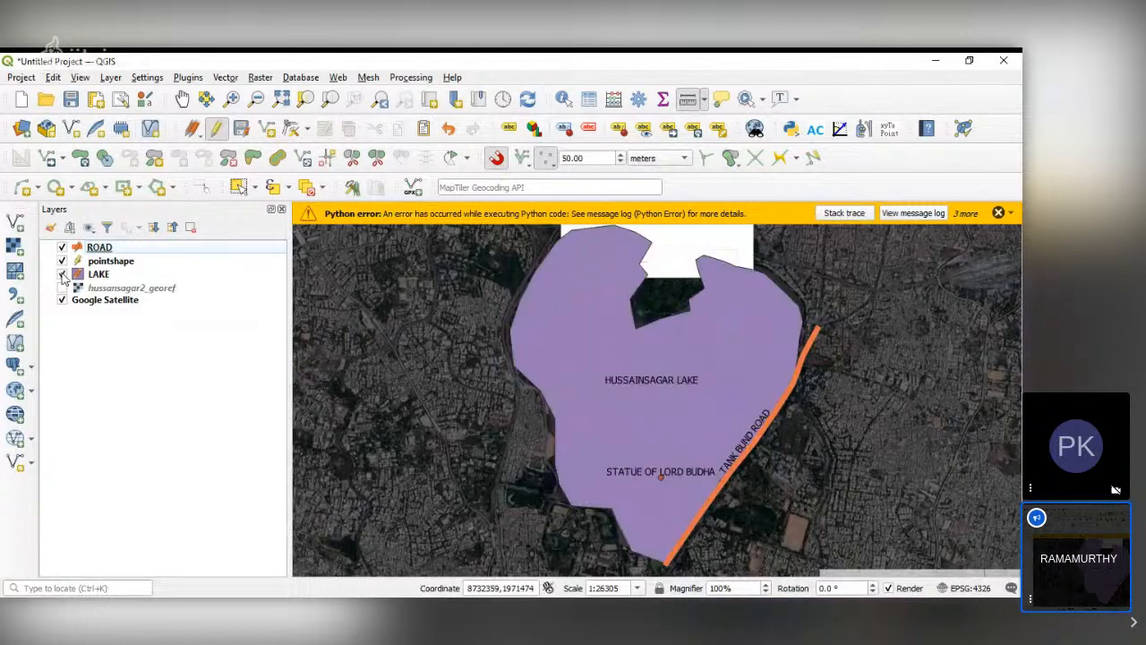
{"action": "left_click", "coordinate": [62, 274]}
{"action": "left_click", "coordinate": [62, 274]}
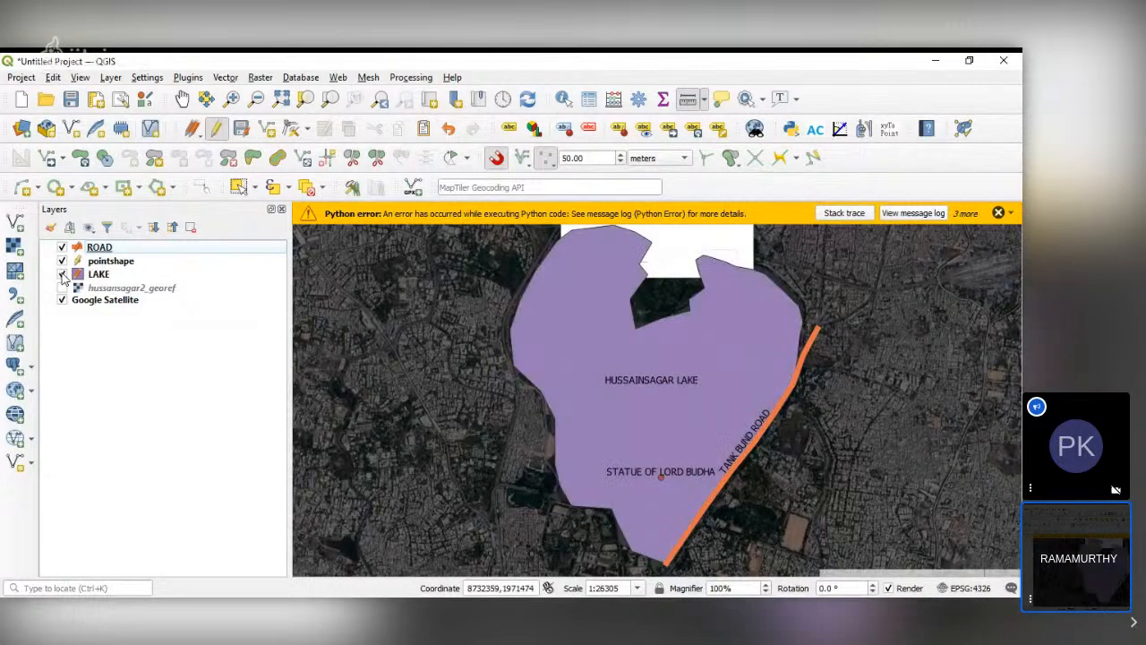
{"action": "left_click", "coordinate": [62, 274]}
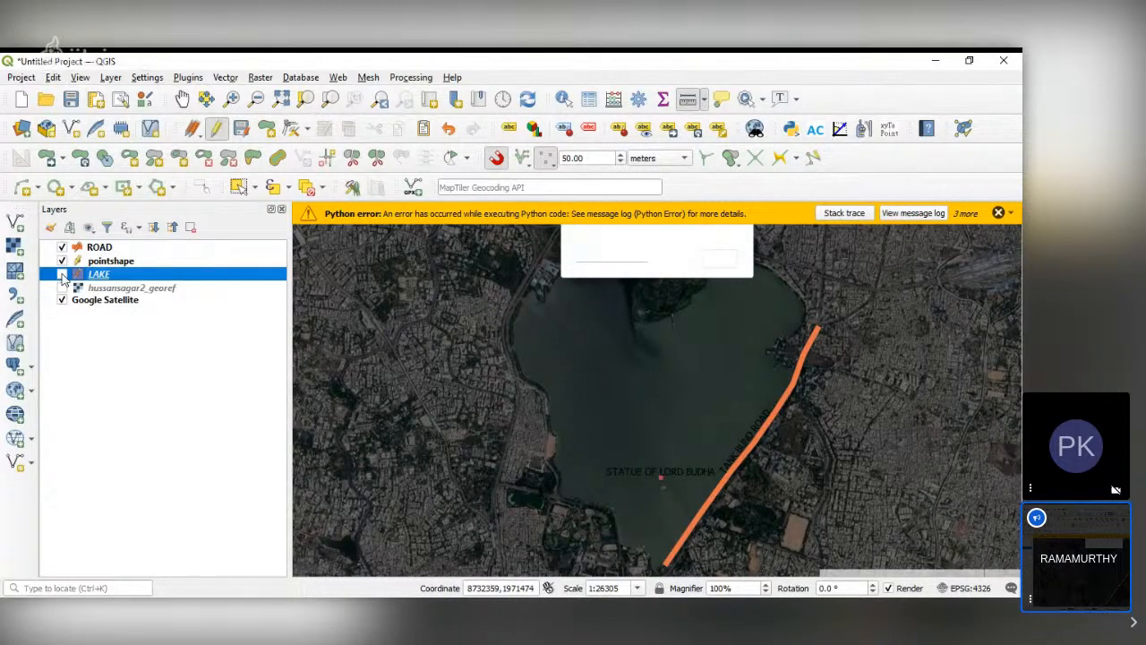
{"action": "left_click", "coordinate": [60, 274]}
{"action": "left_click", "coordinate": [61, 274]}
{"action": "left_click", "coordinate": [62, 275]}
{"action": "left_click", "coordinate": [61, 274]}
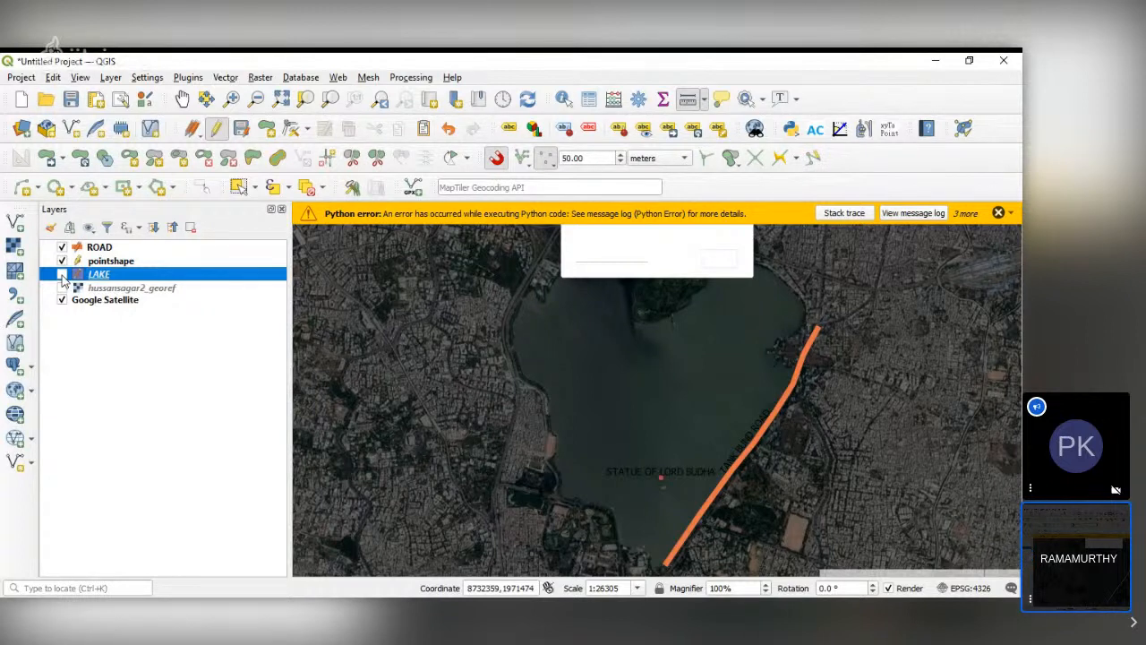
{"action": "left_click", "coordinate": [62, 274]}
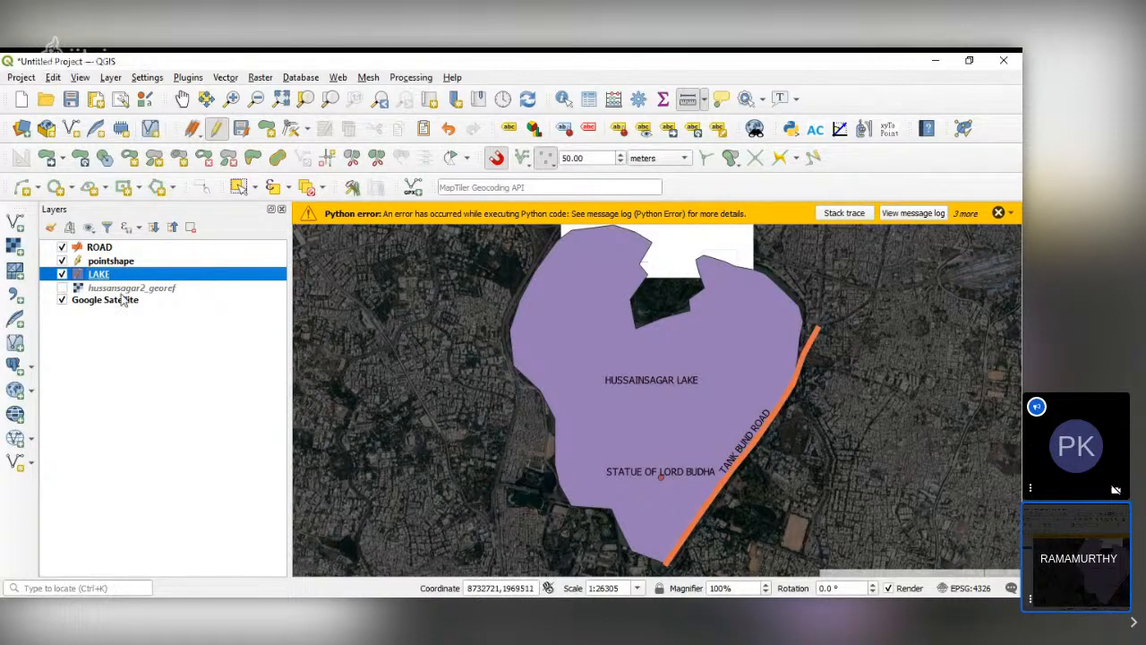
{"action": "left_click", "coordinate": [61, 274]}
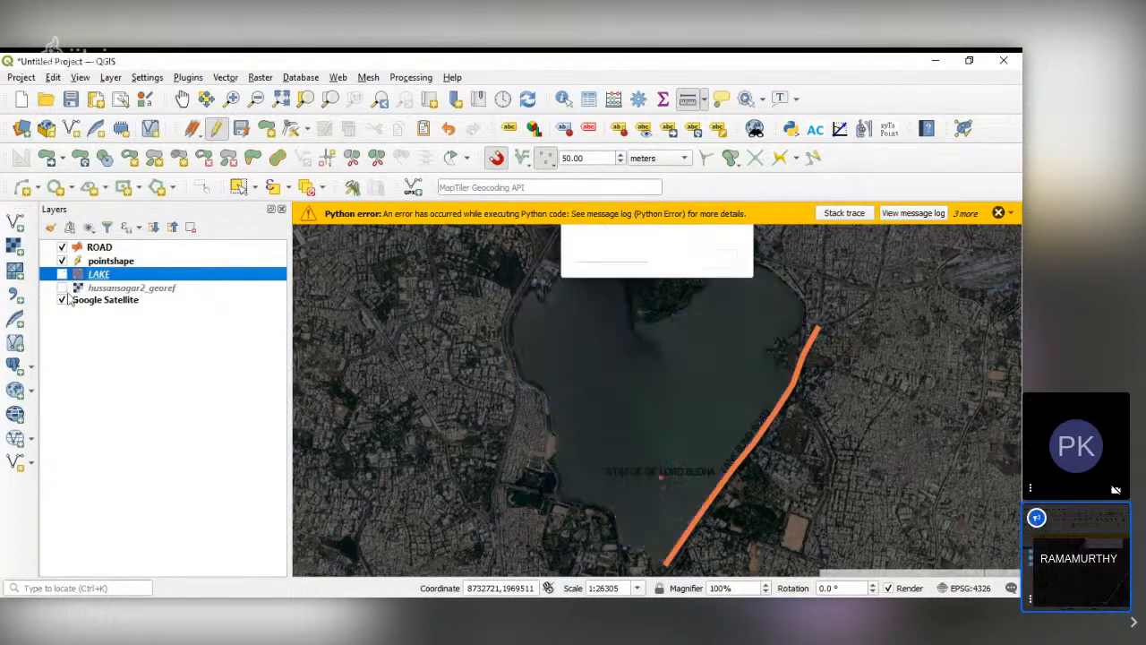
Hide Google Satellite, add an OpenStreetMap basemap and move it directly beneath the hussansagar2_georef layer
{"action": "left_click", "coordinate": [62, 300]}
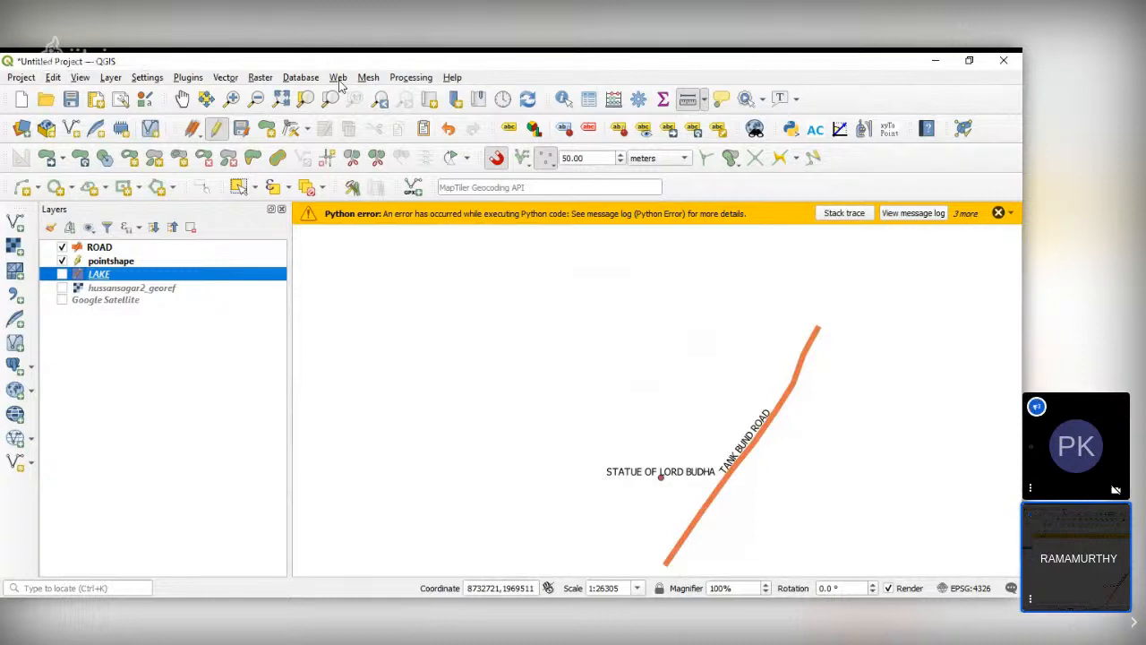
{"action": "left_click", "coordinate": [339, 78]}
{"action": "mouse_move", "coordinate": [356, 111]}
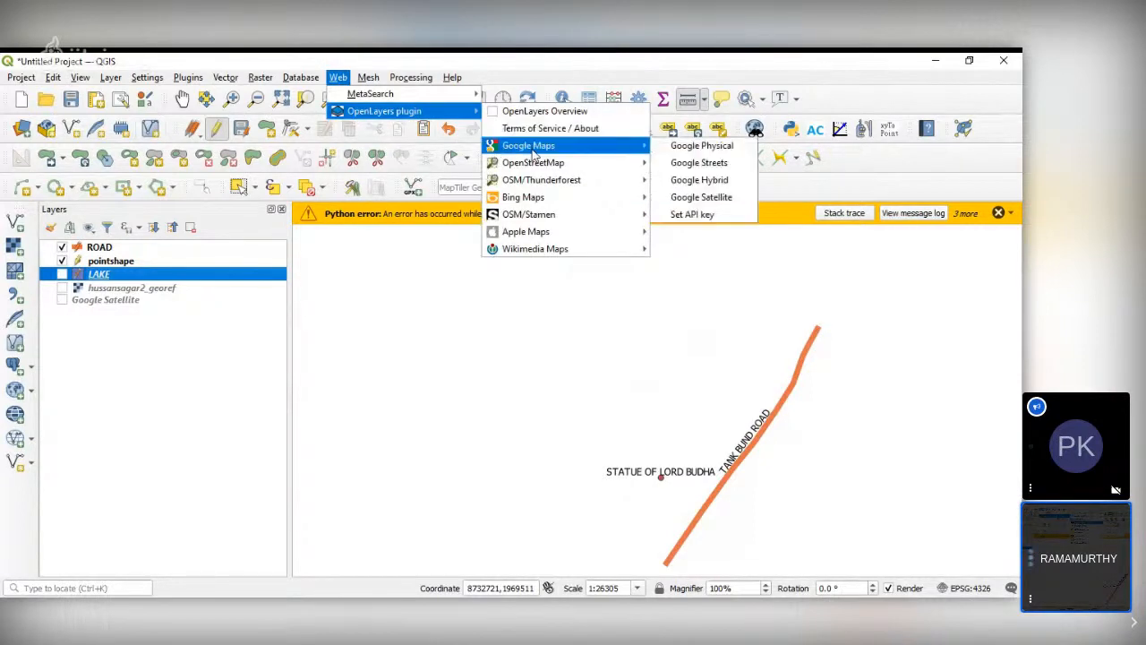
{"action": "left_click", "coordinate": [701, 163]}
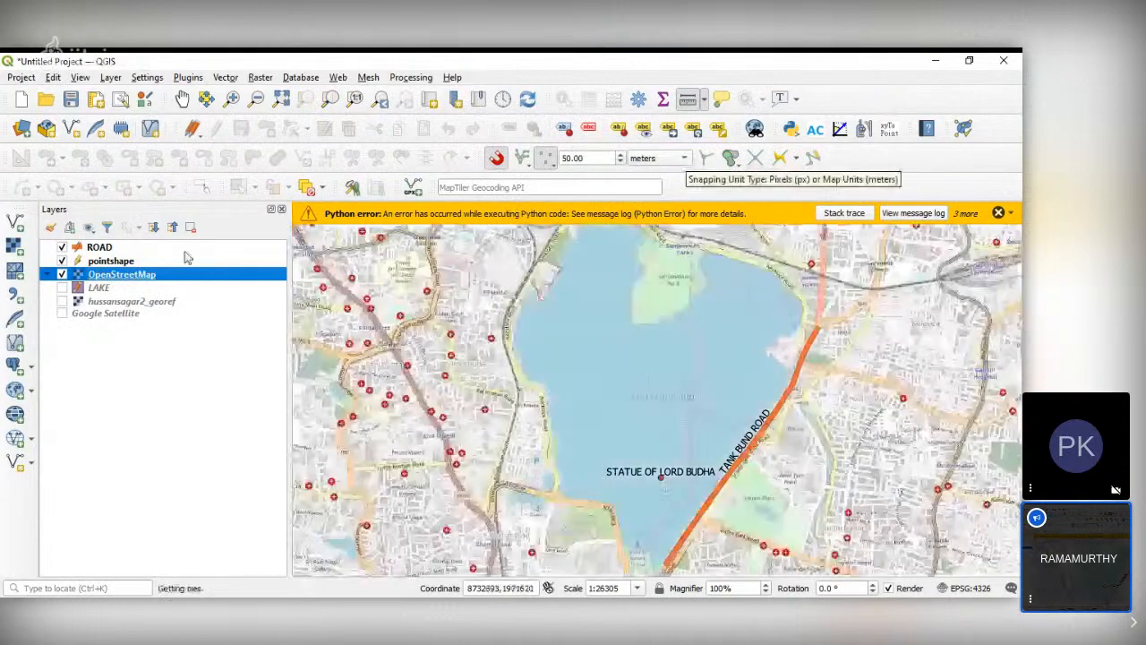
{"action": "left_click_drag", "start_coordinate": [131, 276], "coordinate": [126, 312]}
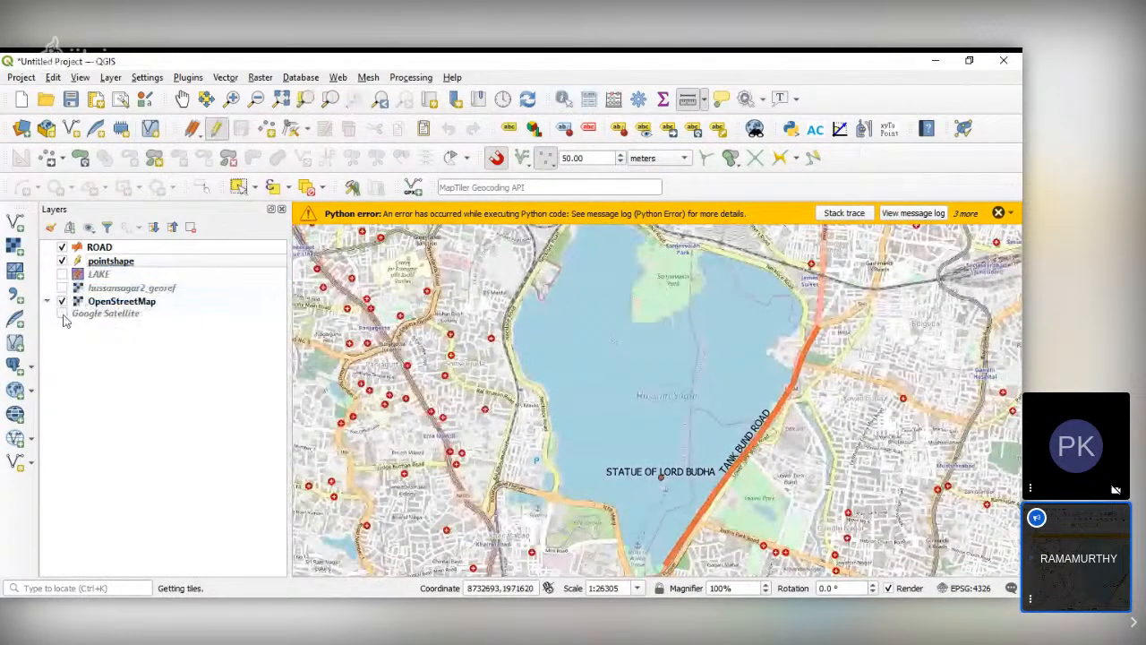
Toggle the LAKE layer's visibility to compare the digitised lake outline with OpenStreetMap, leaving LAKE hidden
{"action": "left_click", "coordinate": [61, 274]}
{"action": "left_click", "coordinate": [61, 274]}
{"action": "left_click", "coordinate": [61, 274]}
{"action": "left_click", "coordinate": [60, 274]}
{"action": "left_click", "coordinate": [60, 274]}
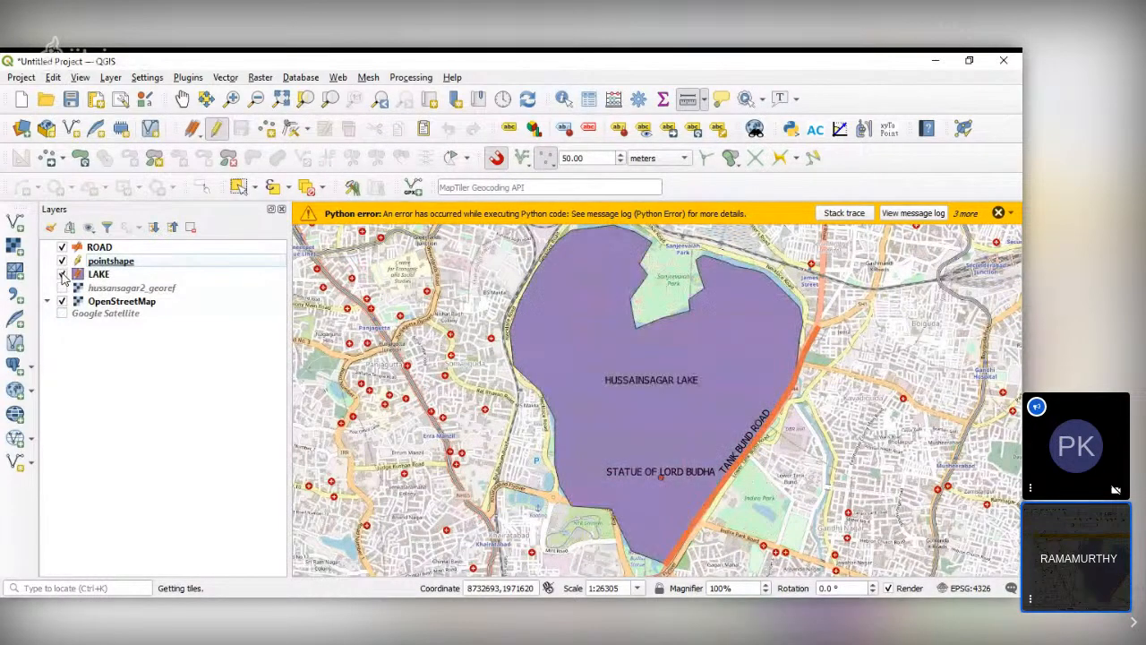
{"action": "left_click", "coordinate": [61, 274]}
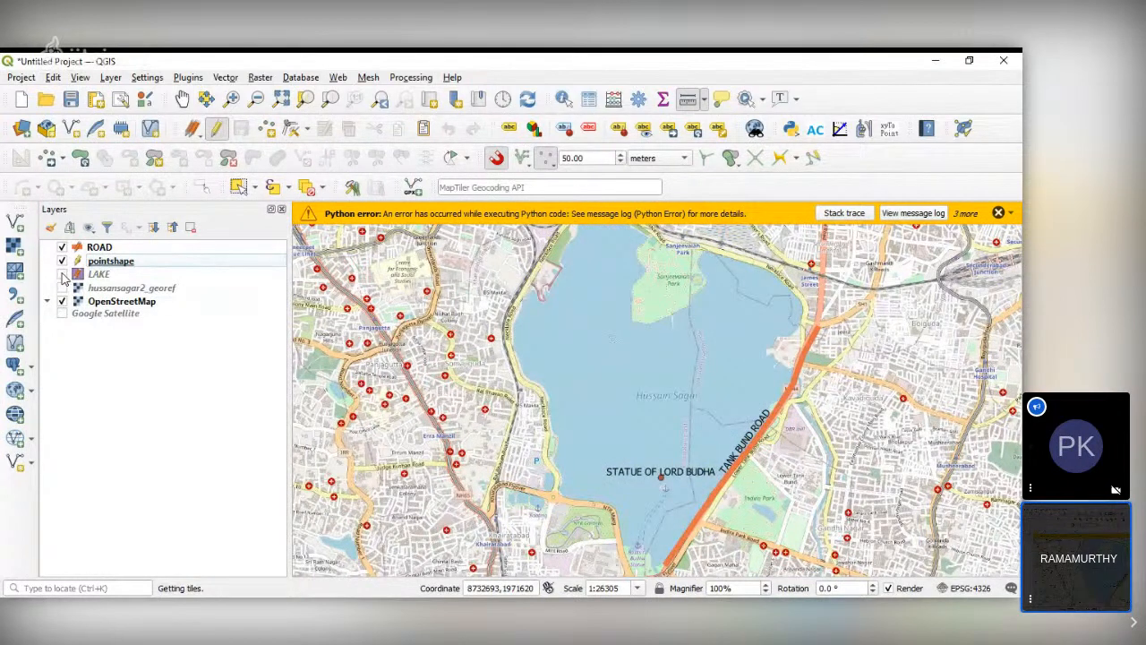
{"action": "key", "text": "alt+Tab"}
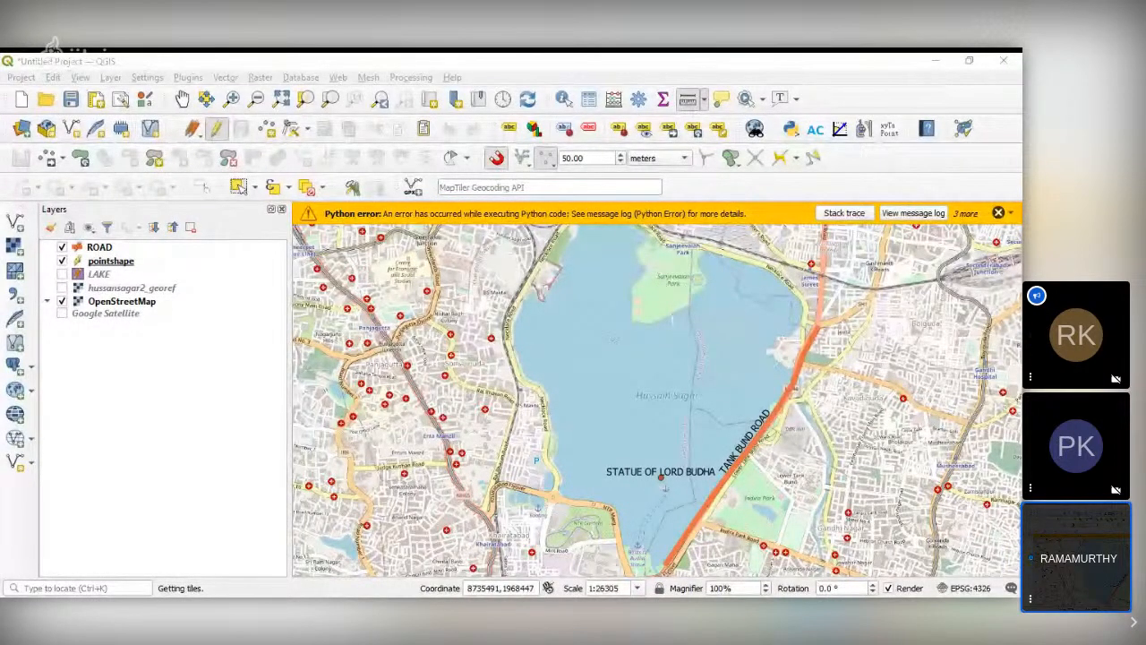
{"action": "key", "text": "alt+Tab"}
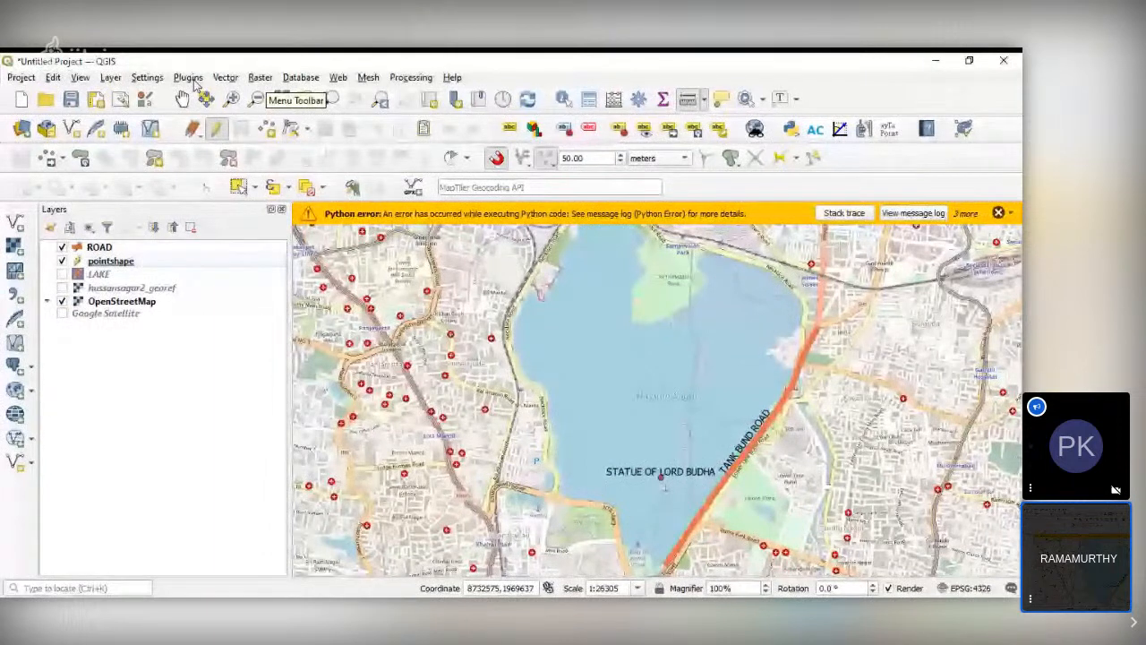
Open the hussan sagar image from the demo georef and digitisation folder in the Georeferencer and activate the Zoom In tool
{"action": "left_click", "coordinate": [259, 78]}
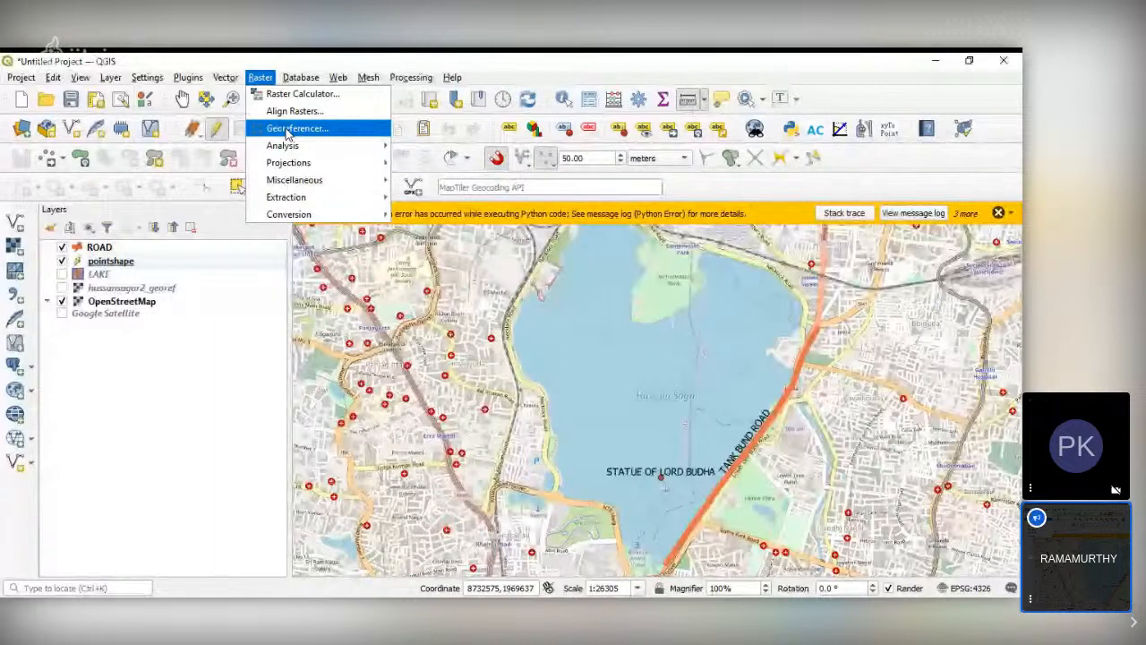
{"action": "left_click", "coordinate": [286, 130]}
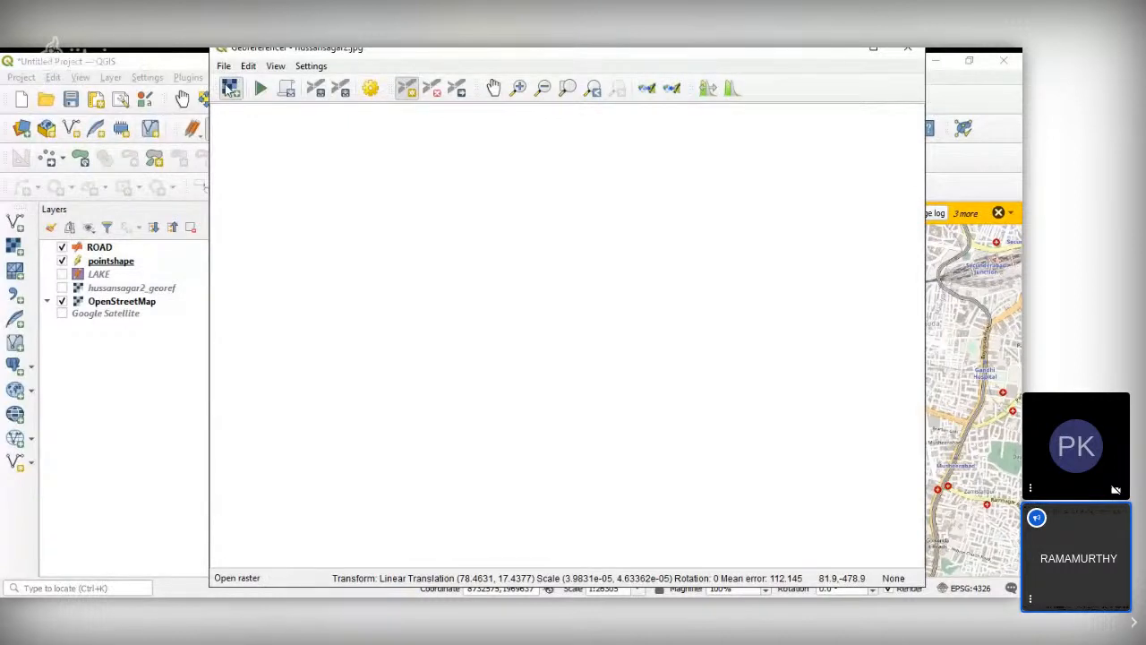
{"action": "left_click", "coordinate": [230, 87]}
{"action": "left_click", "coordinate": [386, 174]}
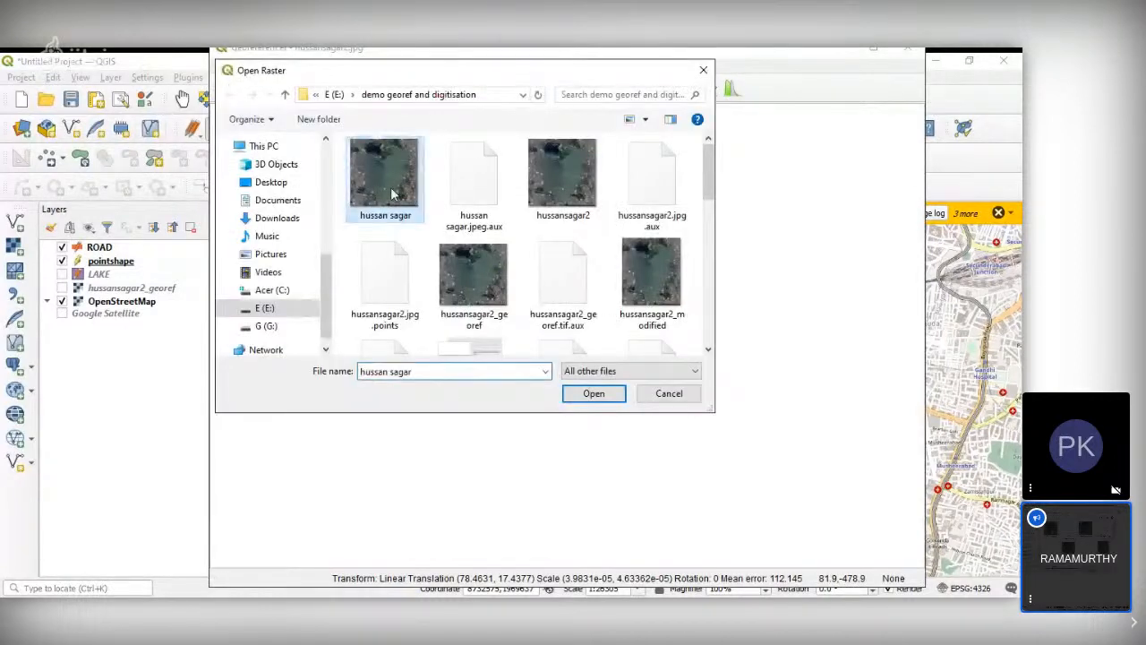
{"action": "left_click", "coordinate": [607, 396]}
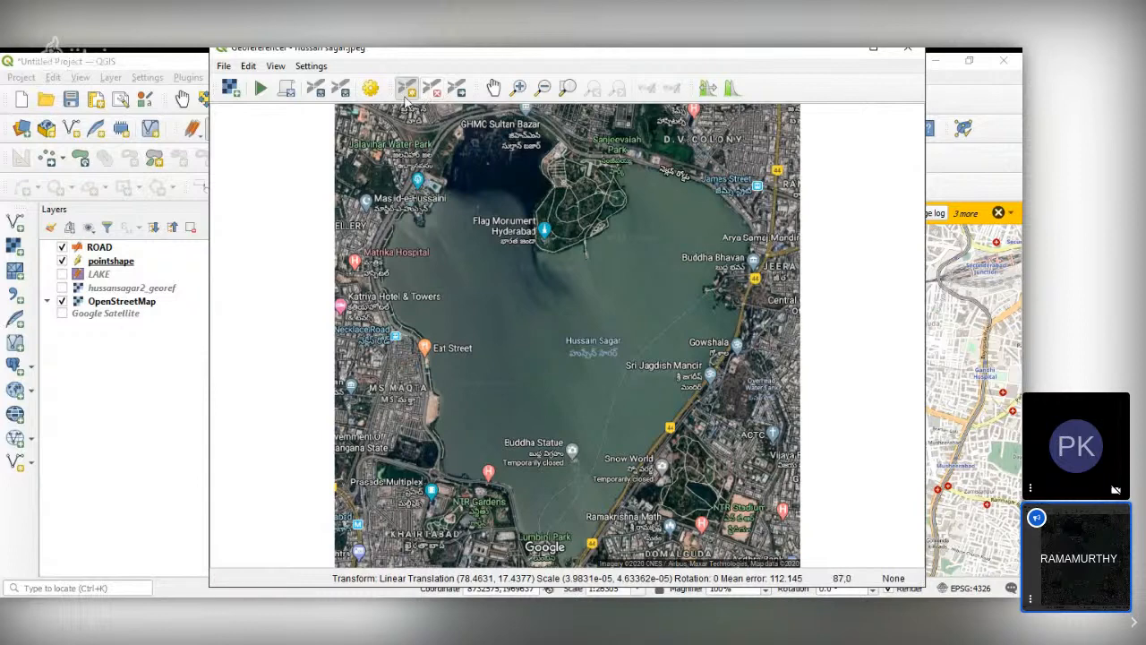
{"action": "left_click", "coordinate": [518, 88]}
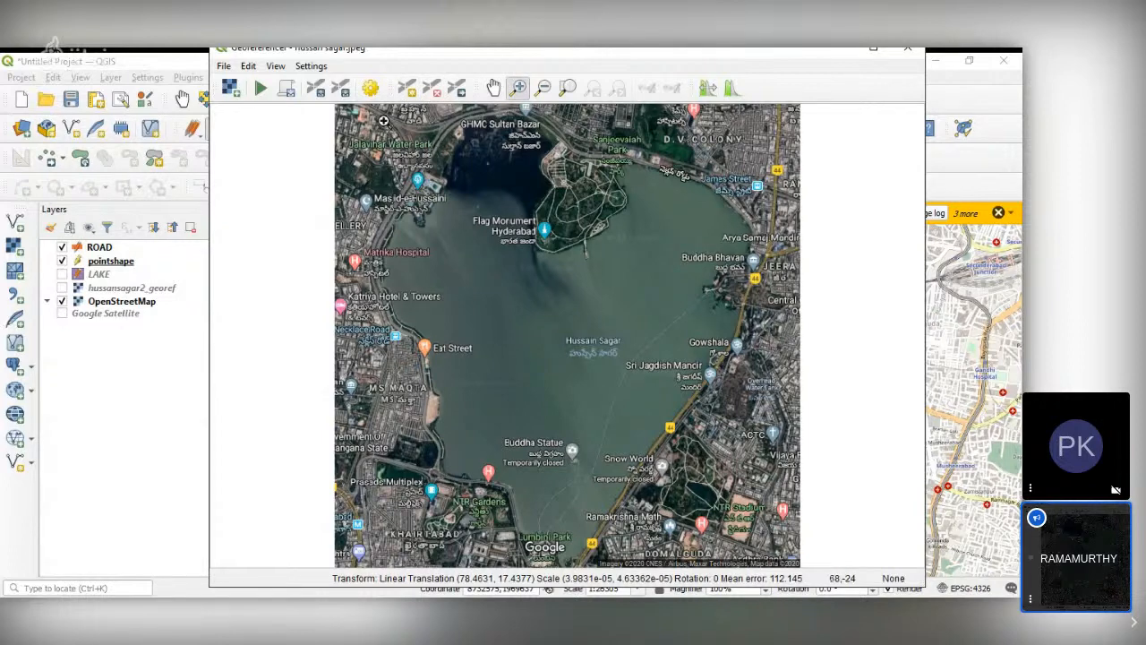
Add a control point at the road junction beside Jalavihar Water Park with coordinates X 78.466 and Y 17.436
{"action": "left_click", "coordinate": [439, 134]}
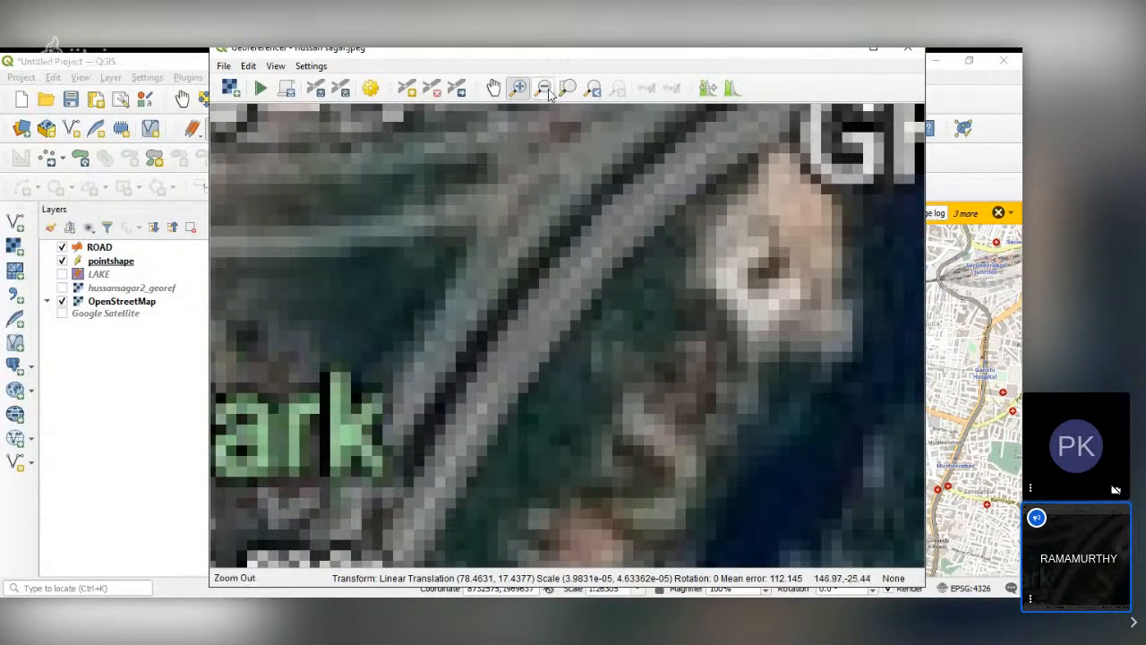
{"action": "left_click", "coordinate": [543, 88]}
{"action": "left_click_drag", "start_coordinate": [434, 154], "coordinate": [649, 387]}
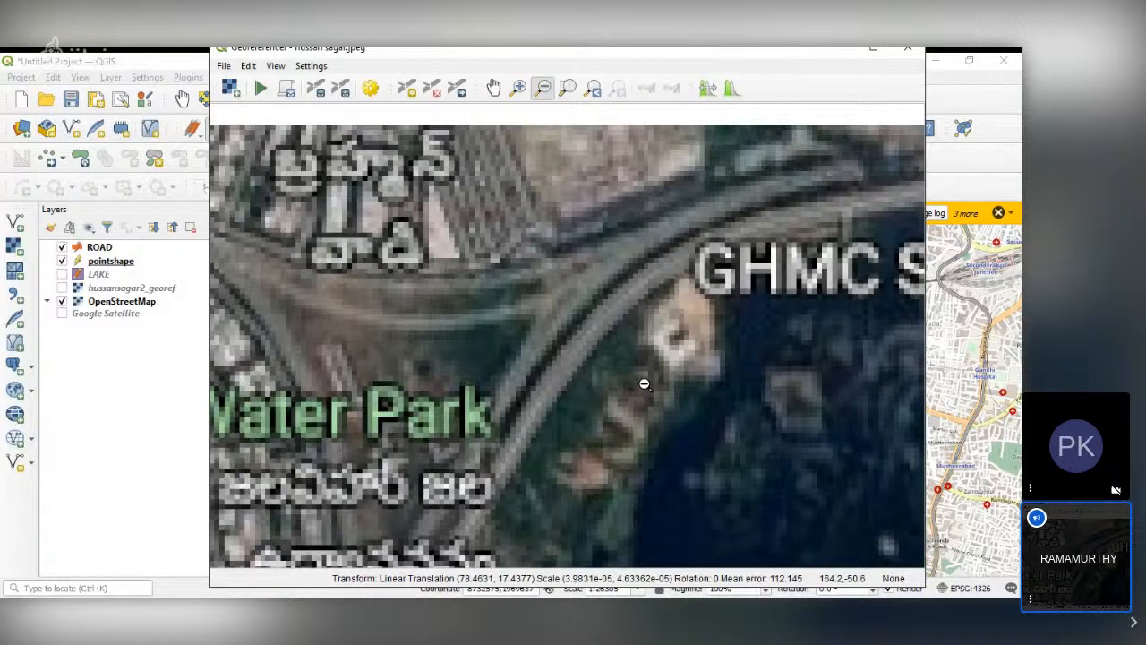
{"action": "left_click", "coordinate": [408, 90]}
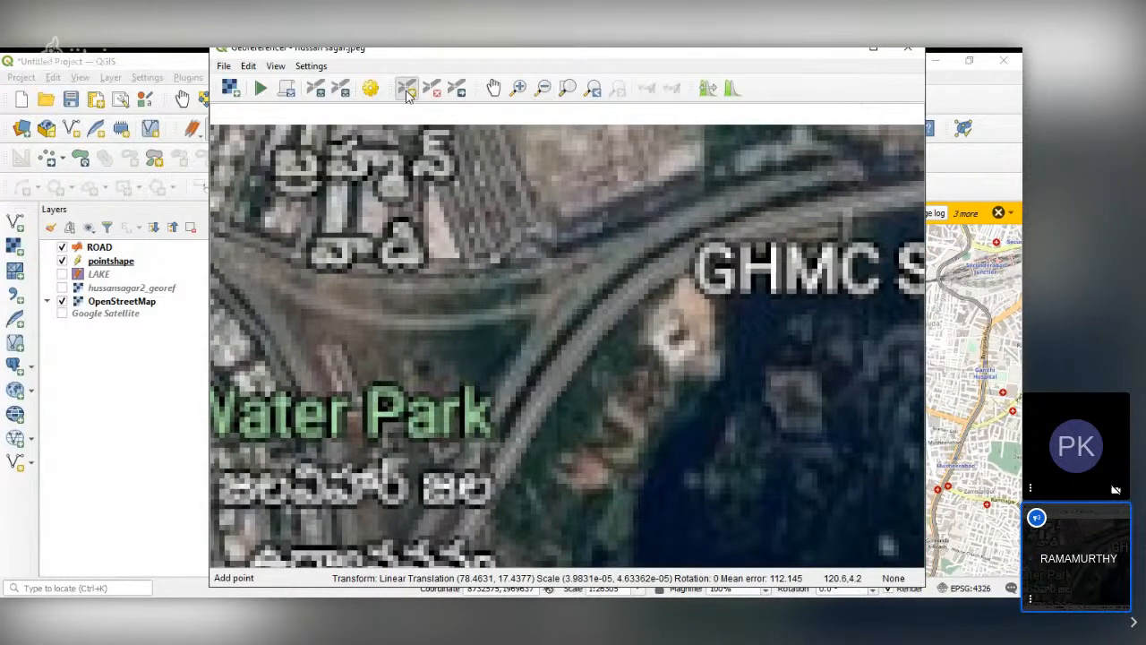
{"action": "left_click", "coordinate": [545, 303]}
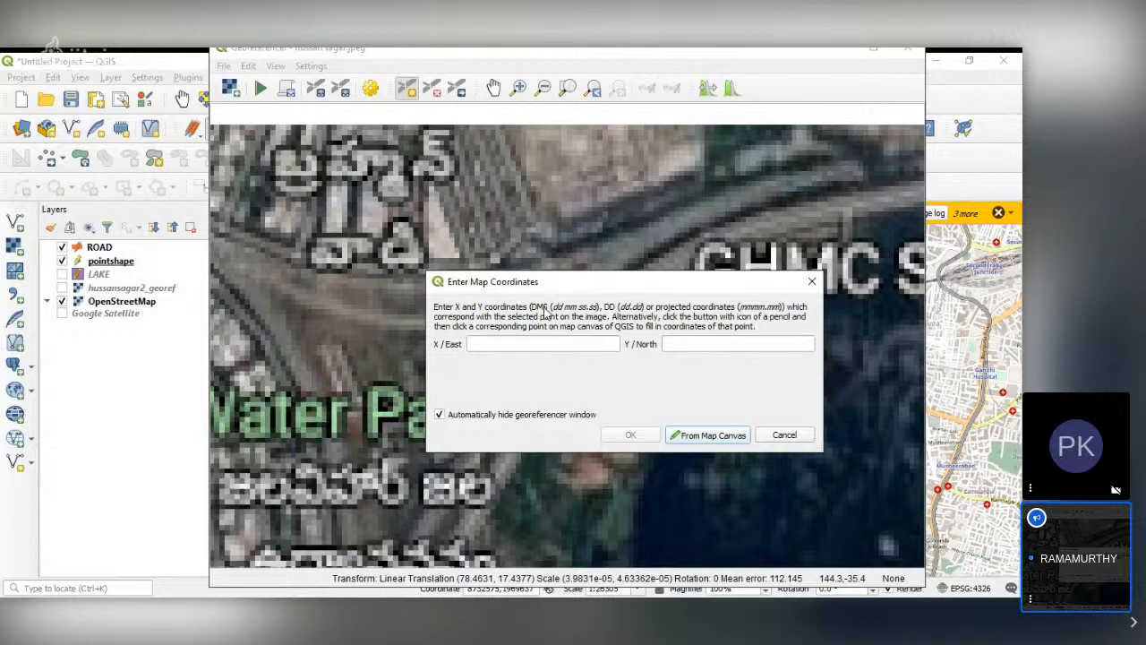
{"action": "left_click", "coordinate": [776, 435]}
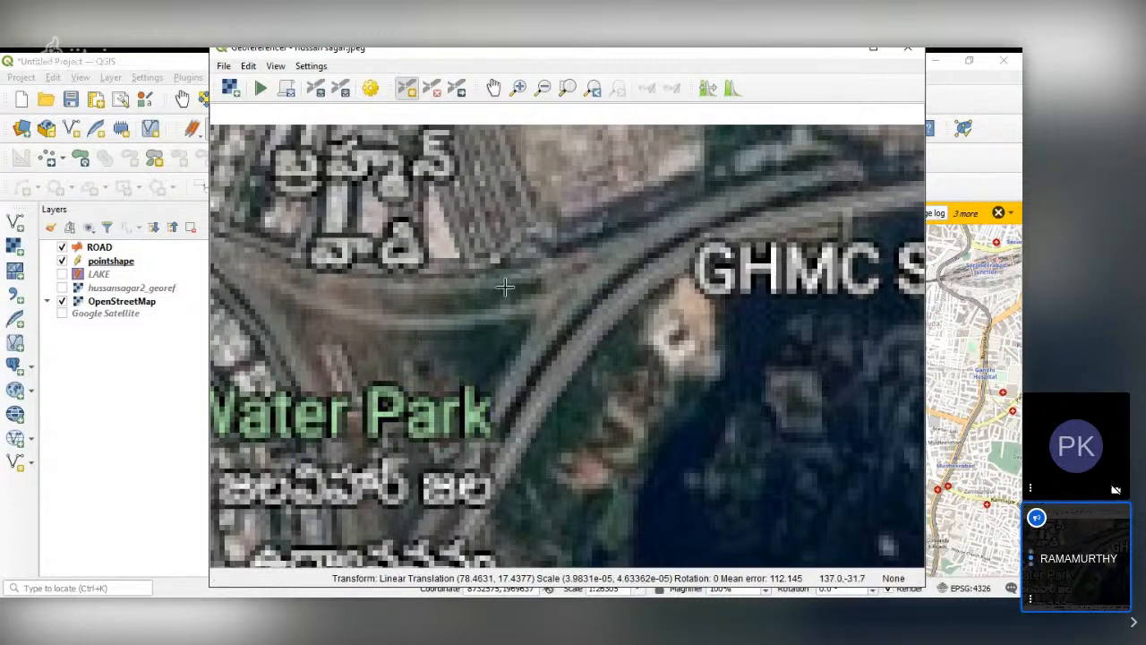
{"action": "left_click", "coordinate": [528, 313]}
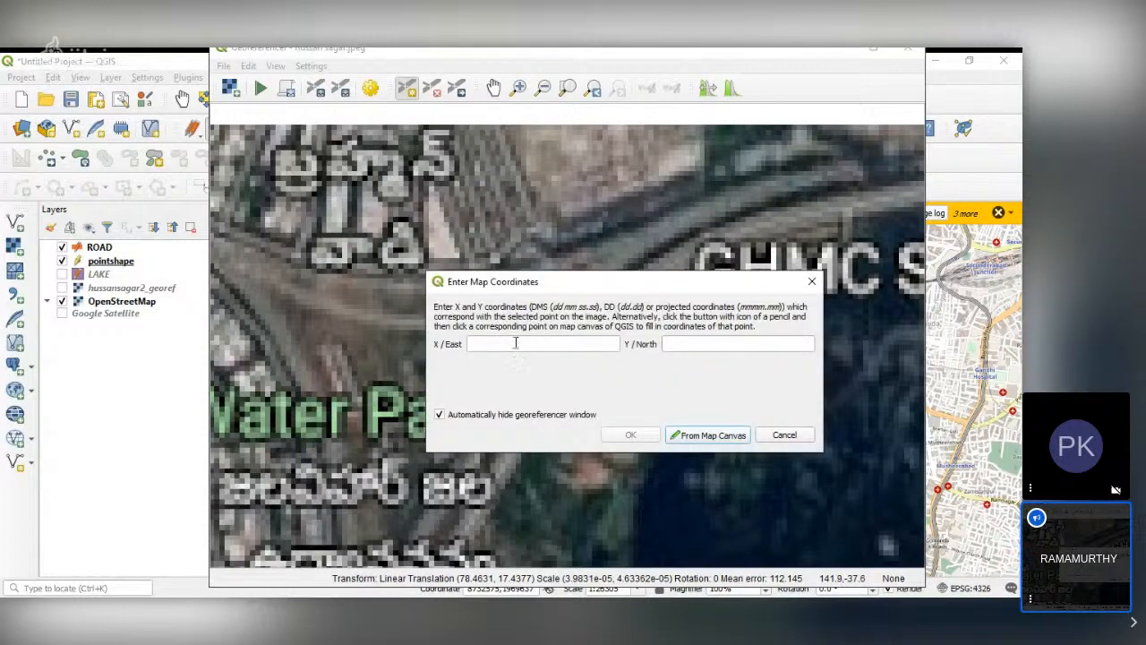
{"action": "type", "text": "78.4"}
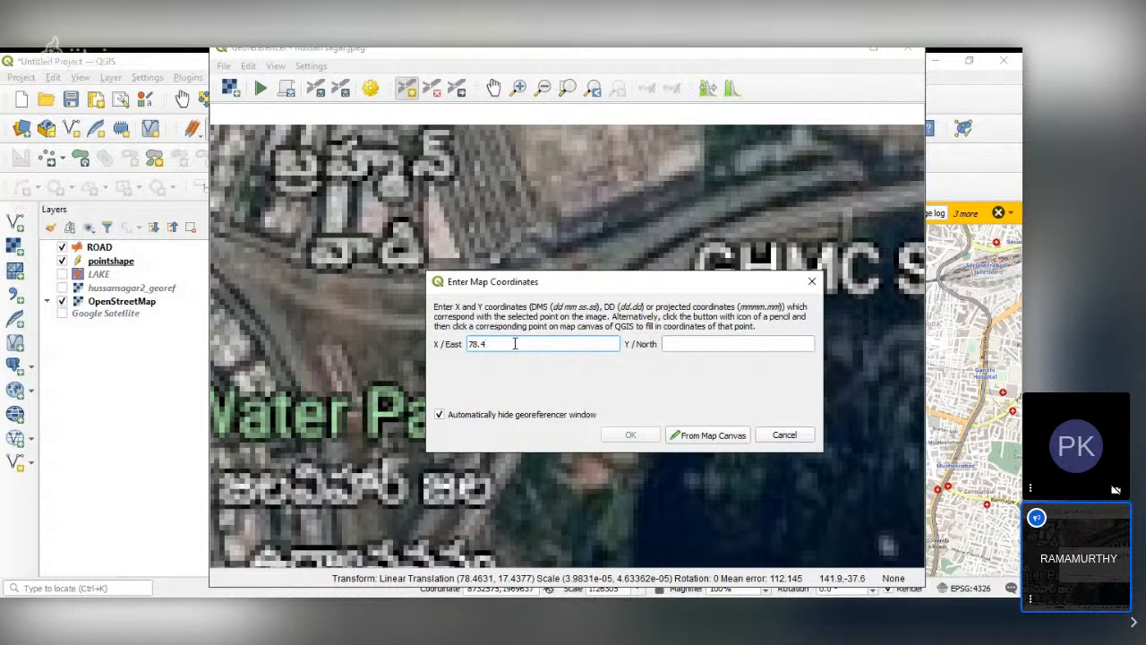
{"action": "type", "text": "66"}
{"action": "left_click", "coordinate": [714, 344]}
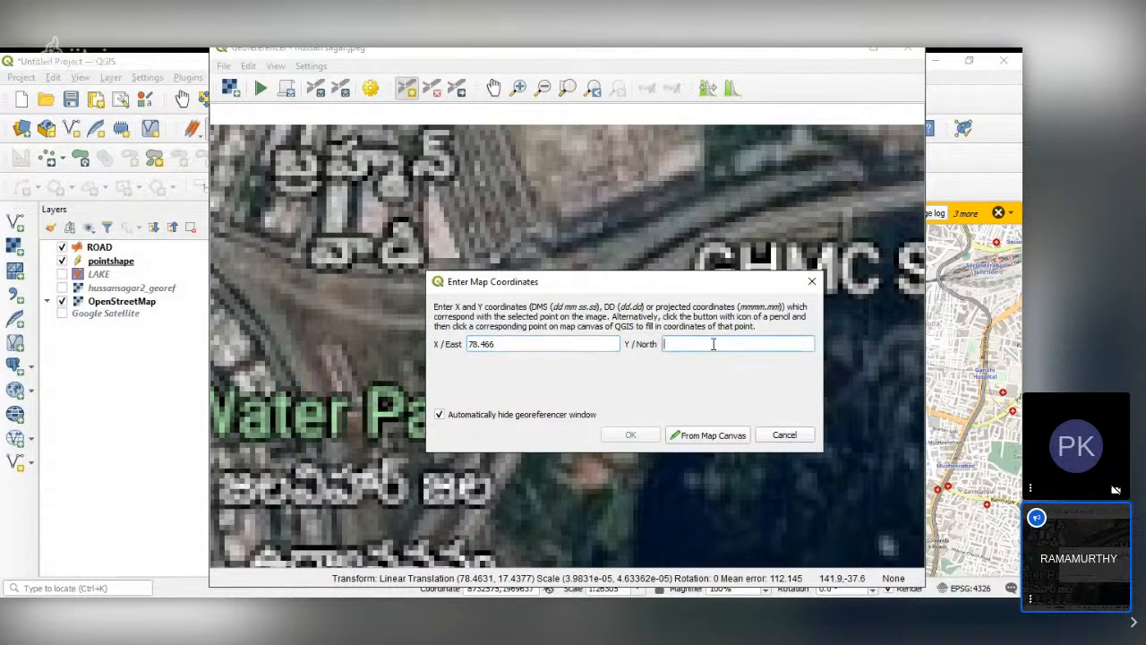
{"action": "type", "text": "17.436"}
{"action": "left_click", "coordinate": [631, 436]}
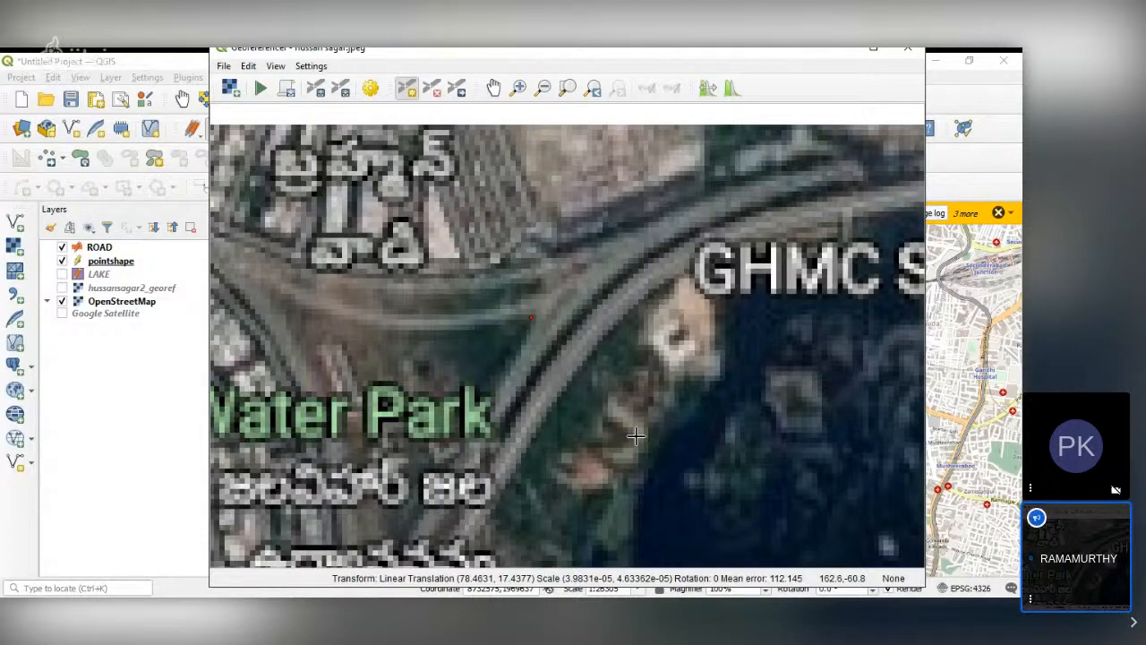
Add a control point at the yellow road junction just below the Arya Samaj Mandir label with coordinates X 78.487 and Y 17.428
{"action": "left_click", "coordinate": [570, 90]}
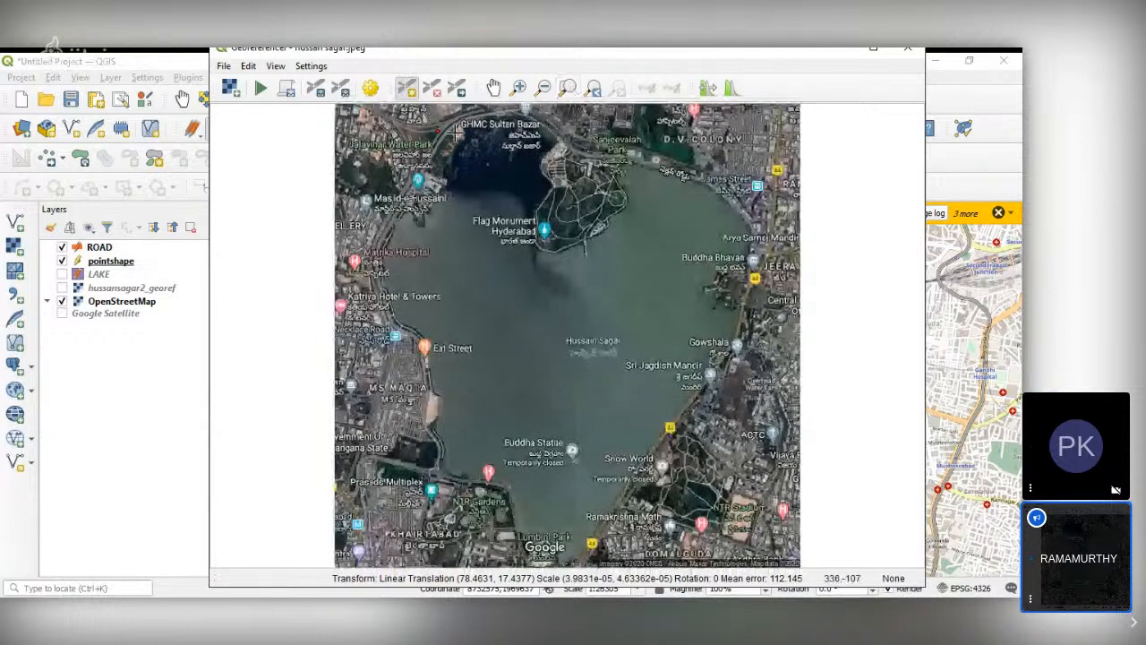
{"action": "left_click", "coordinate": [519, 87]}
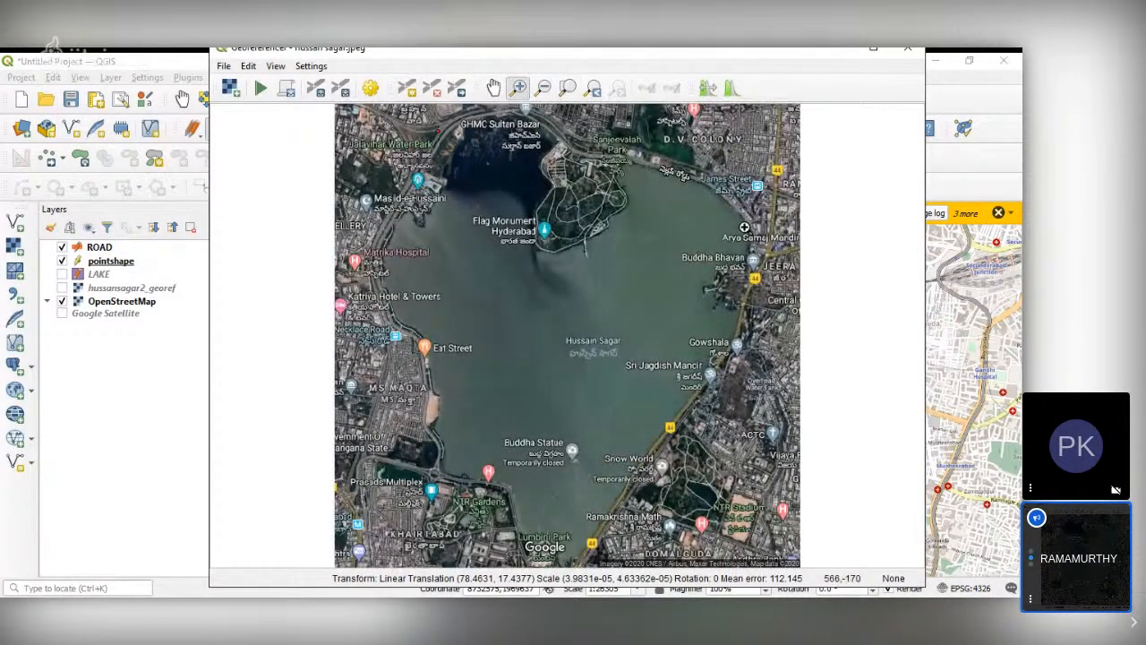
{"action": "left_click_drag", "start_coordinate": [745, 228], "coordinate": [786, 278]}
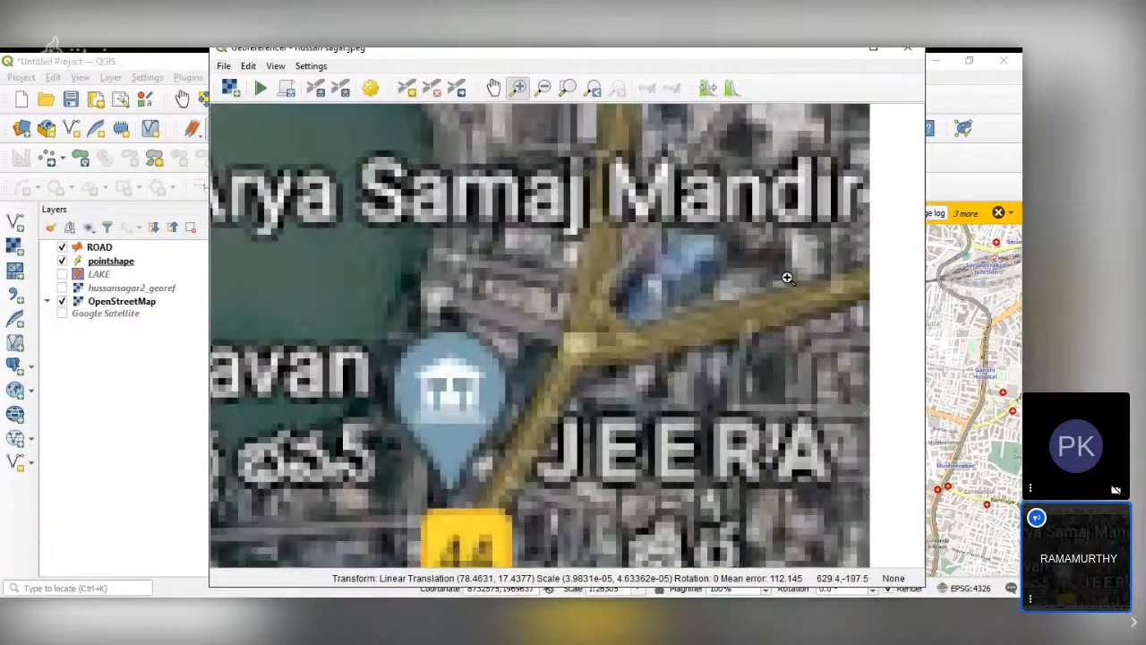
{"action": "left_click", "coordinate": [406, 87]}
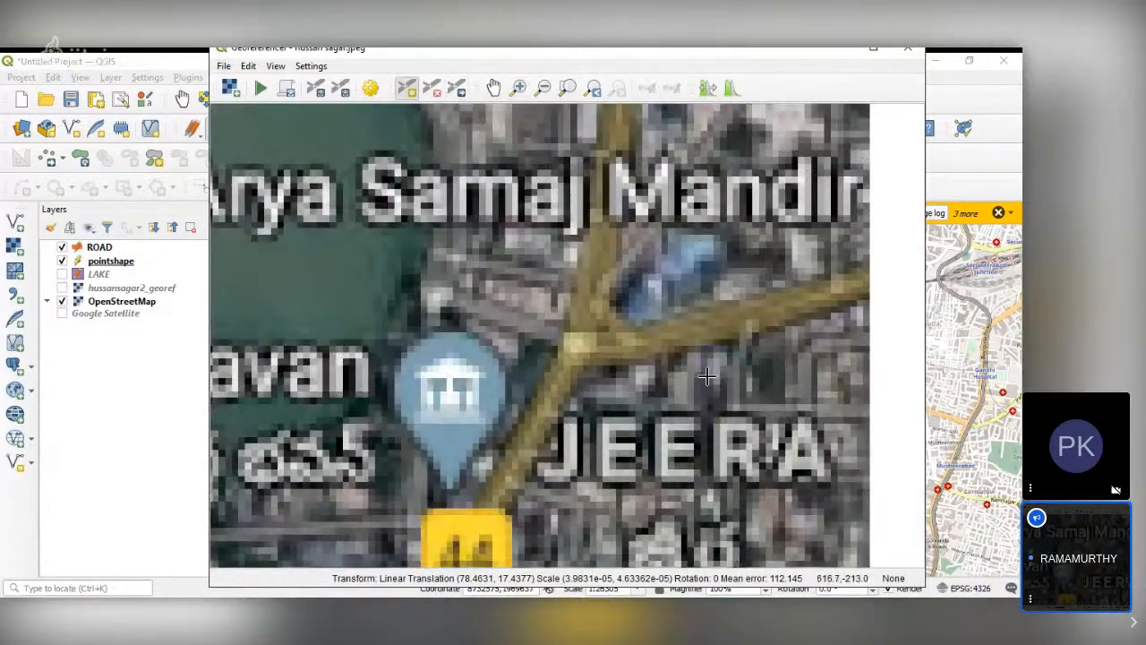
{"action": "left_click", "coordinate": [589, 331]}
{"action": "left_click", "coordinate": [554, 348]}
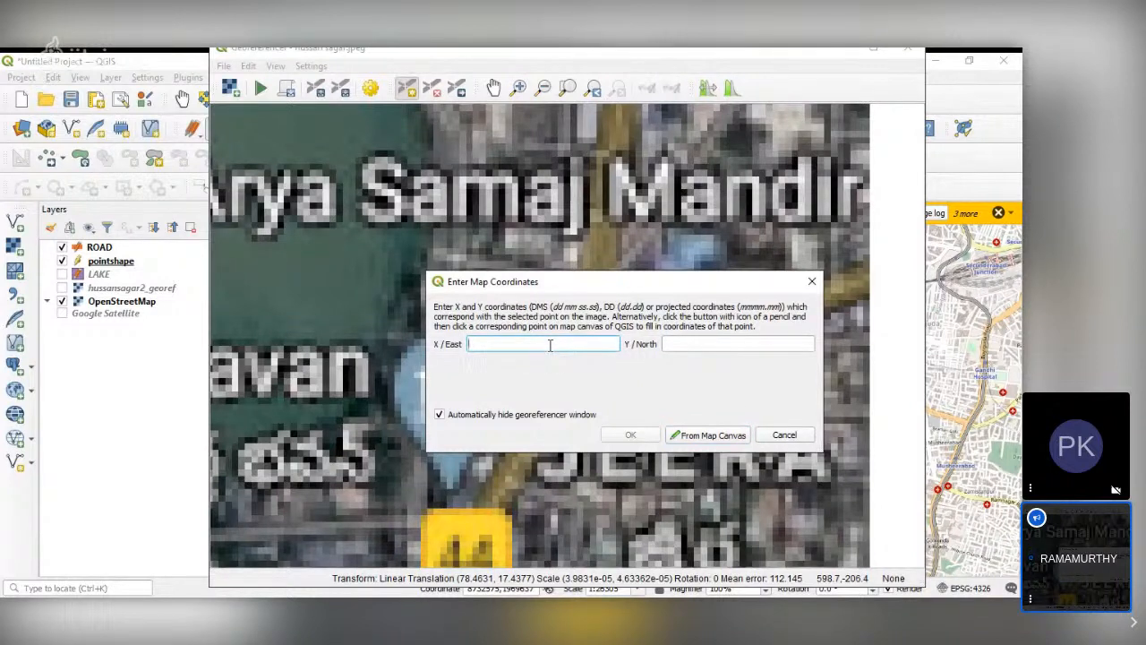
{"action": "type", "text": "78.487"}
{"action": "left_click", "coordinate": [700, 344]}
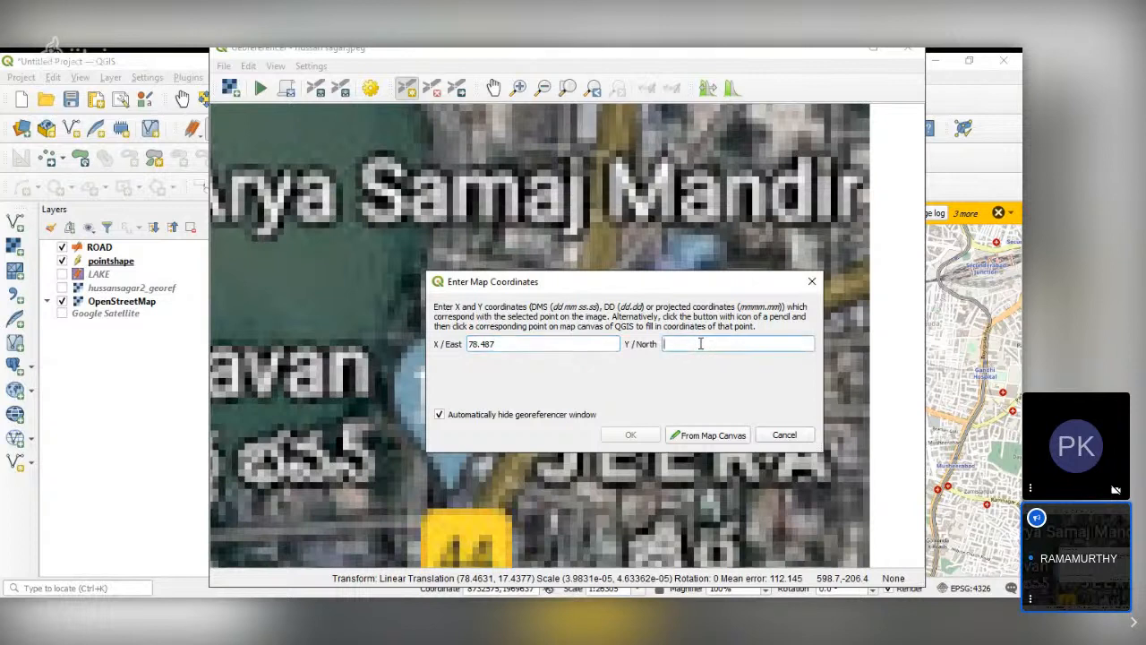
{"action": "type", "text": "17.428"}
{"action": "left_click", "coordinate": [639, 435]}
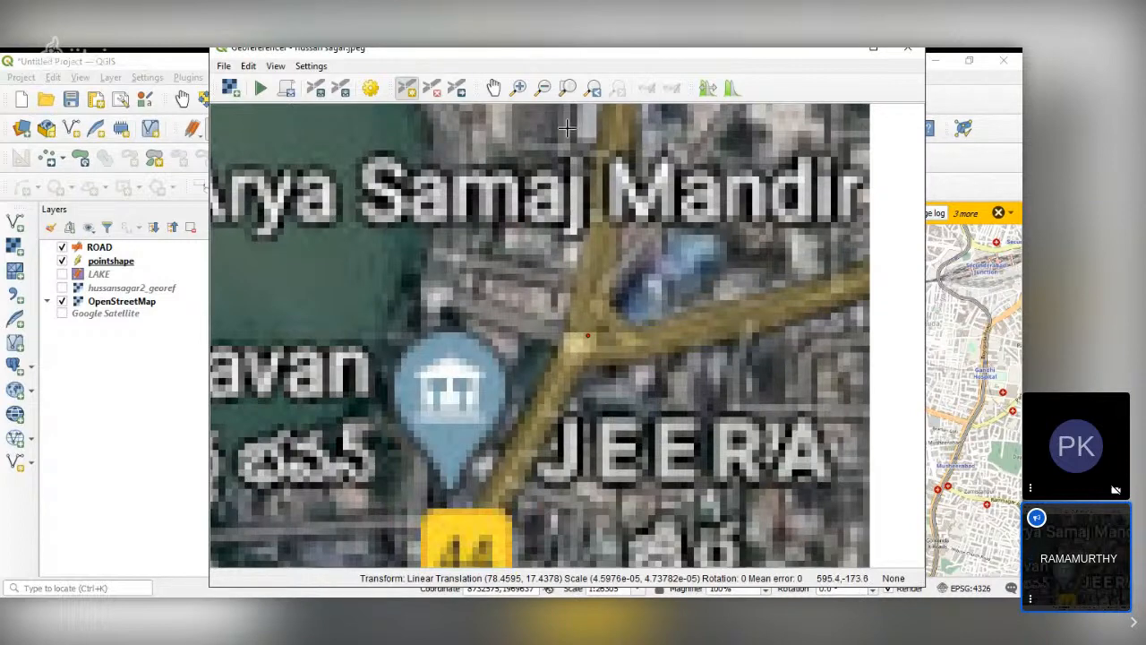
{"action": "left_click", "coordinate": [567, 87]}
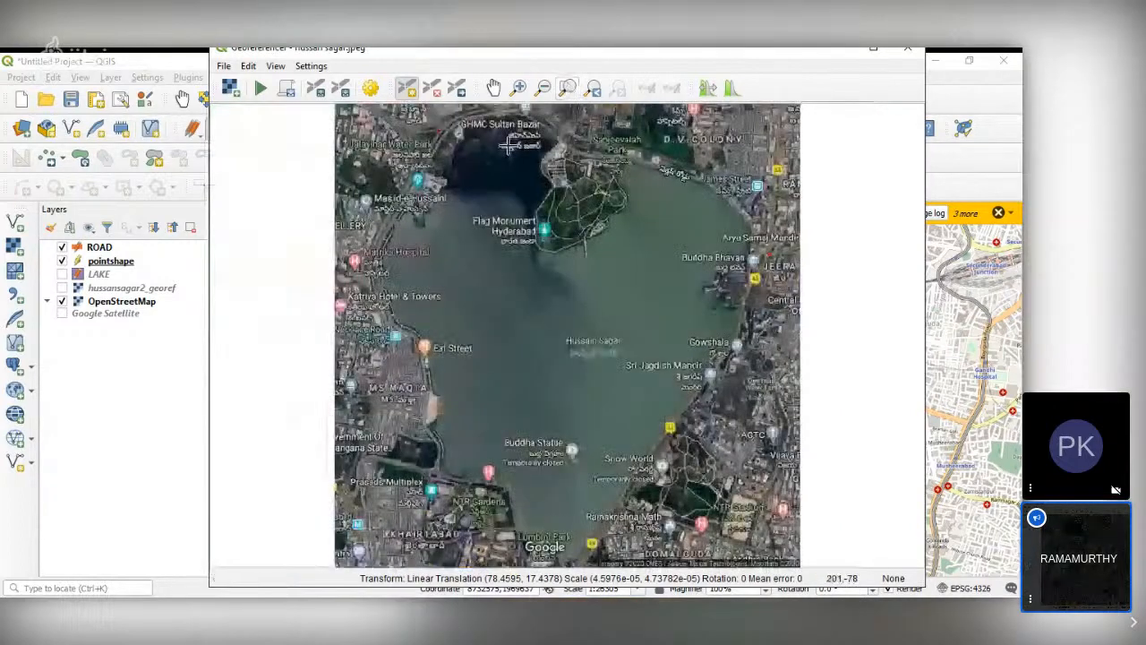
{"action": "left_click", "coordinate": [520, 88]}
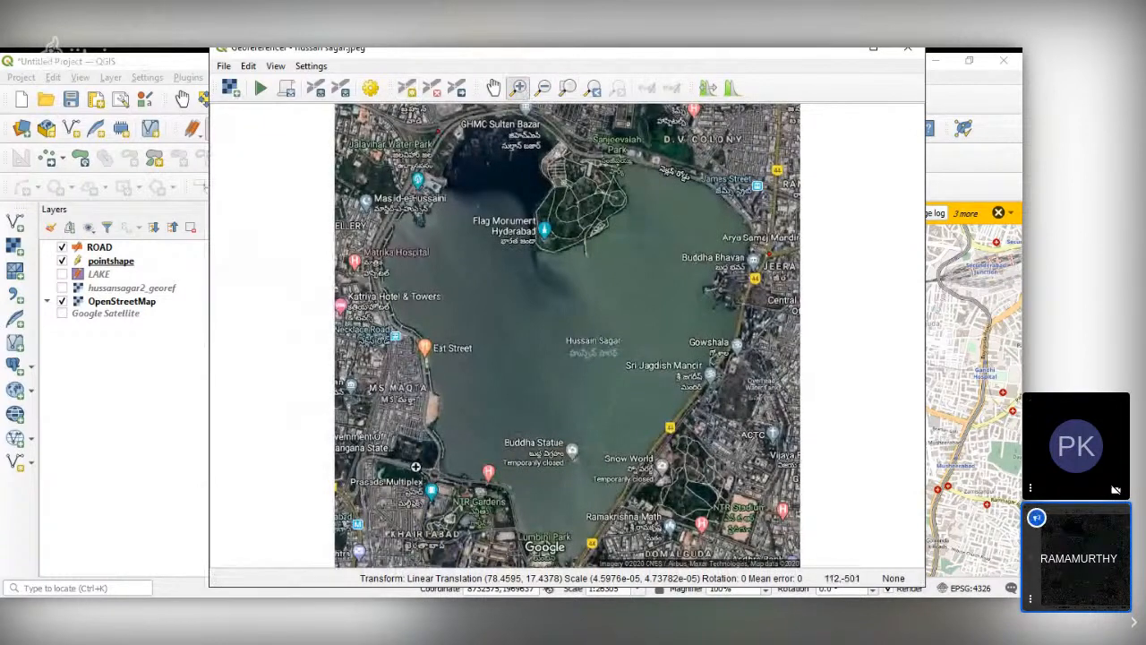
{"action": "left_click_drag", "start_coordinate": [412, 459], "coordinate": [456, 490]}
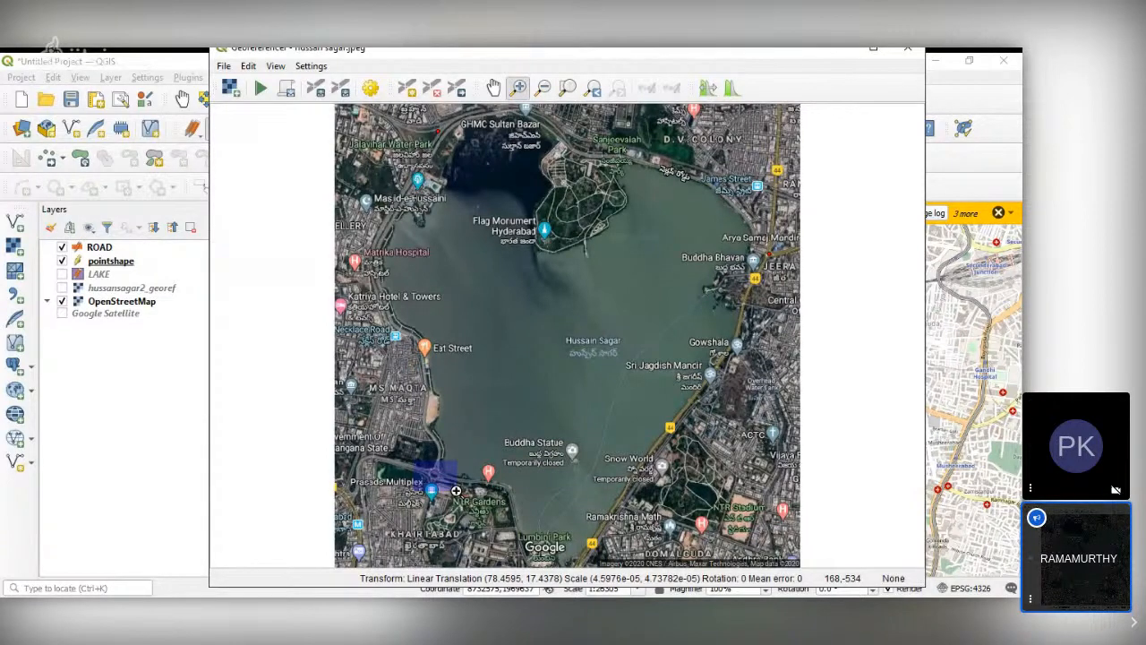
{"action": "left_click_drag", "start_coordinate": [456, 491], "coordinate": [456, 489]}
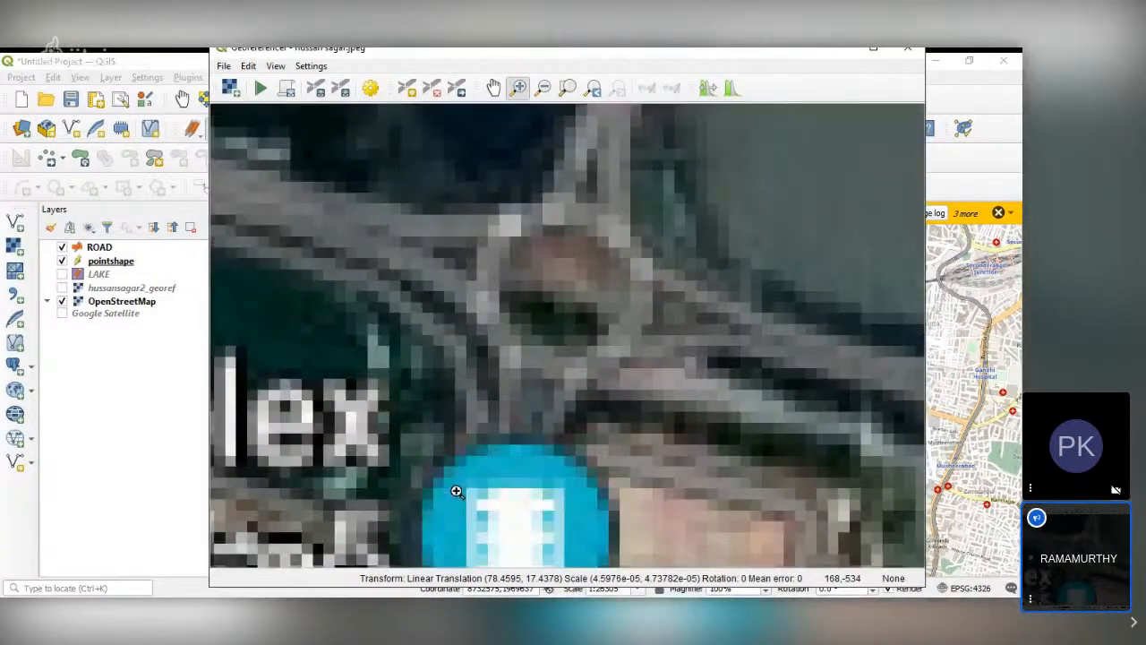
Add a control point at the road junction just above the Ramakrishna Math label with coordinates X 78.478 and Y 17.412
{"action": "left_click", "coordinate": [573, 90]}
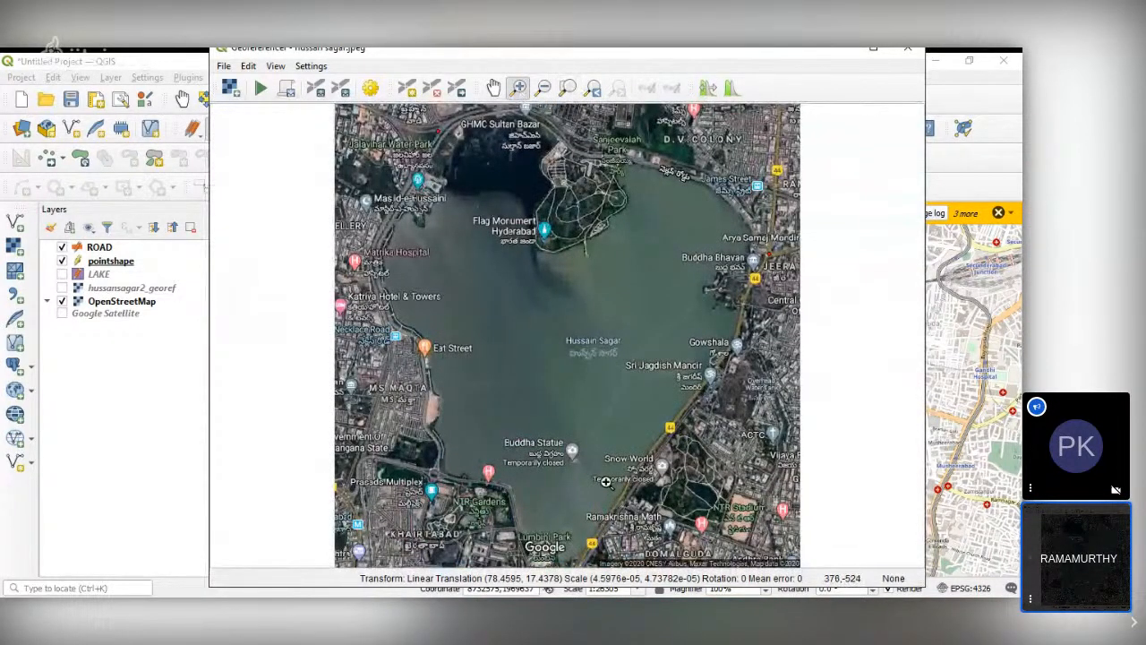
{"action": "left_click_drag", "start_coordinate": [606, 484], "coordinate": [654, 527]}
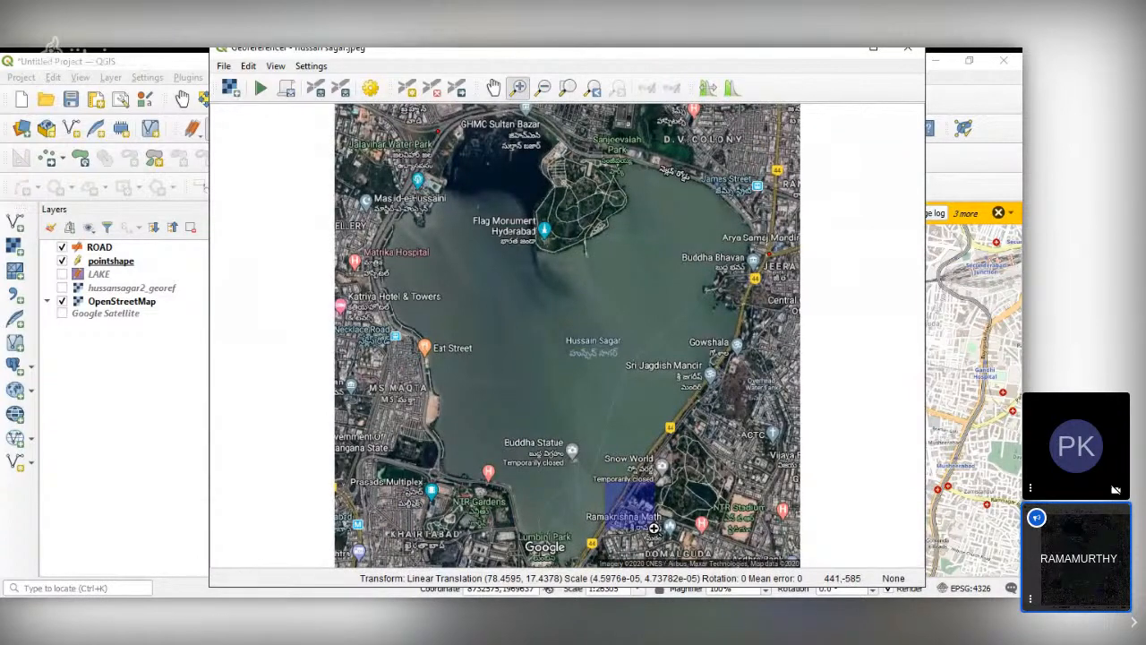
{"action": "left_click_drag", "start_coordinate": [654, 528], "coordinate": [654, 528]}
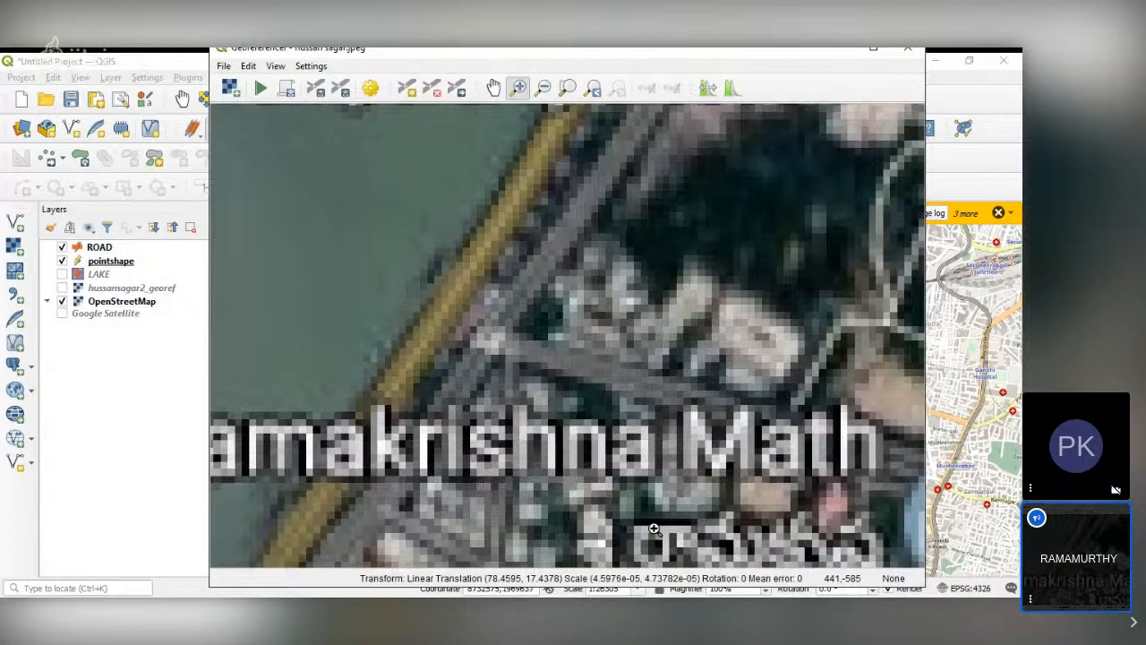
{"action": "left_click", "coordinate": [407, 87]}
{"action": "left_click", "coordinate": [502, 338]}
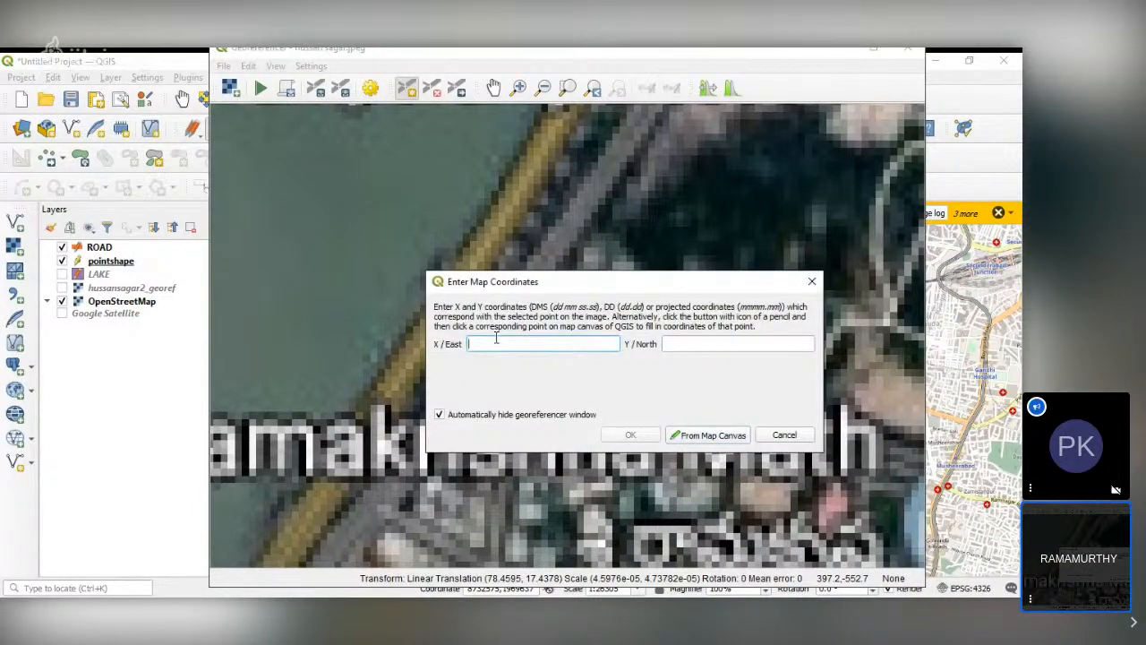
{"action": "type", "text": "78."}
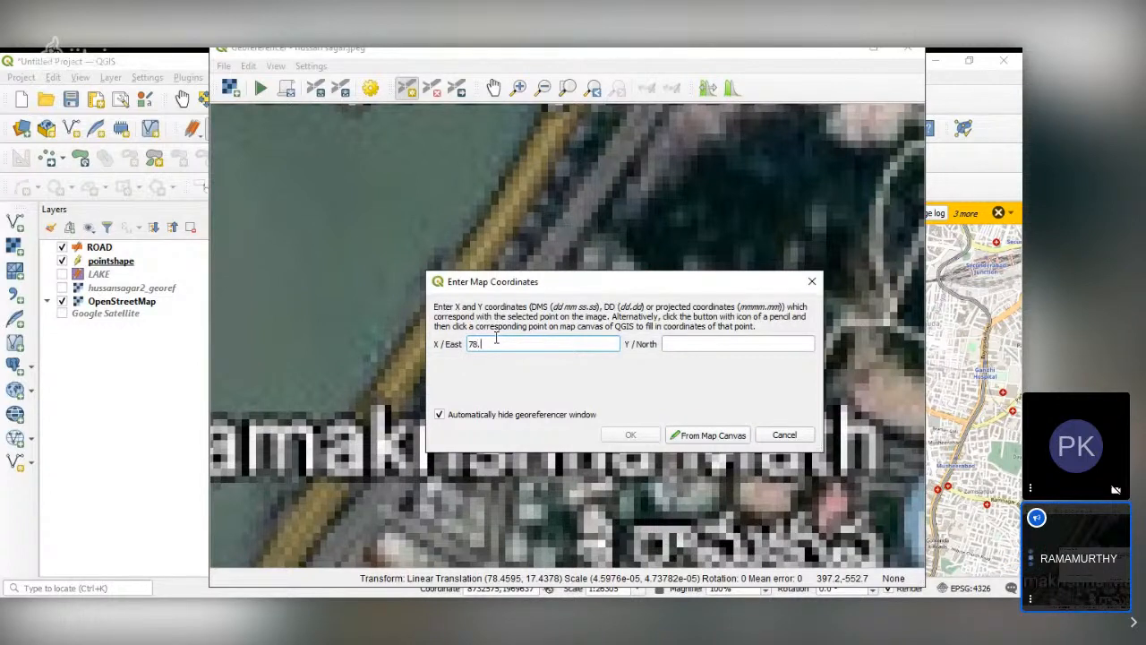
{"action": "type", "text": "478"}
{"action": "left_click", "coordinate": [688, 343]}
{"action": "type", "text": "17."}
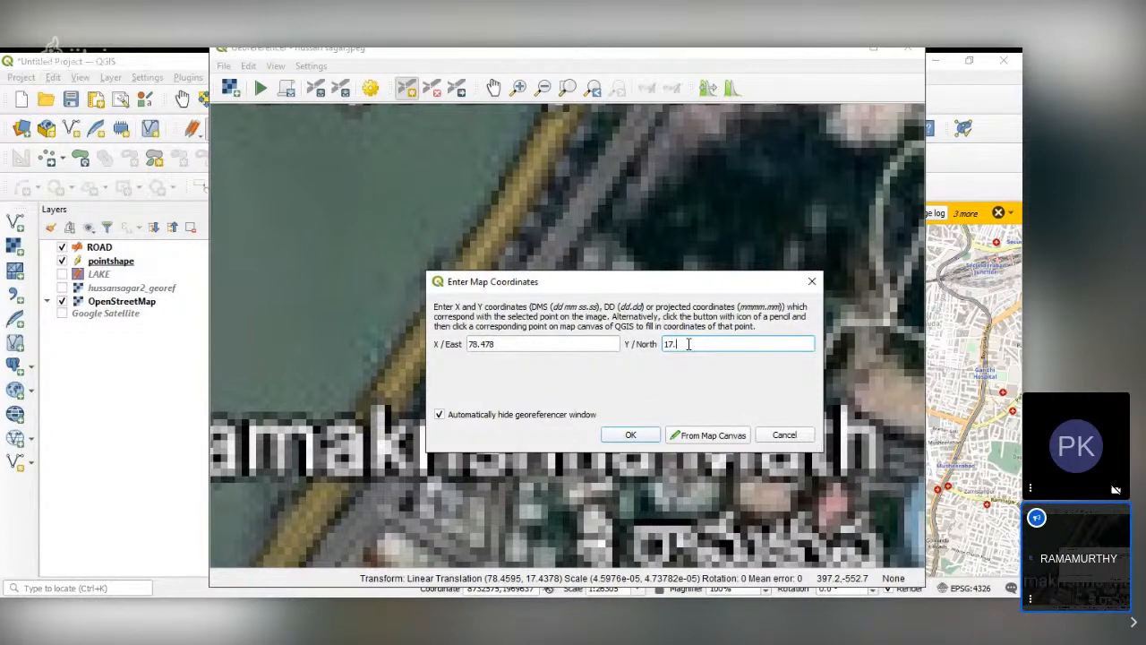
{"action": "type", "text": "412"}
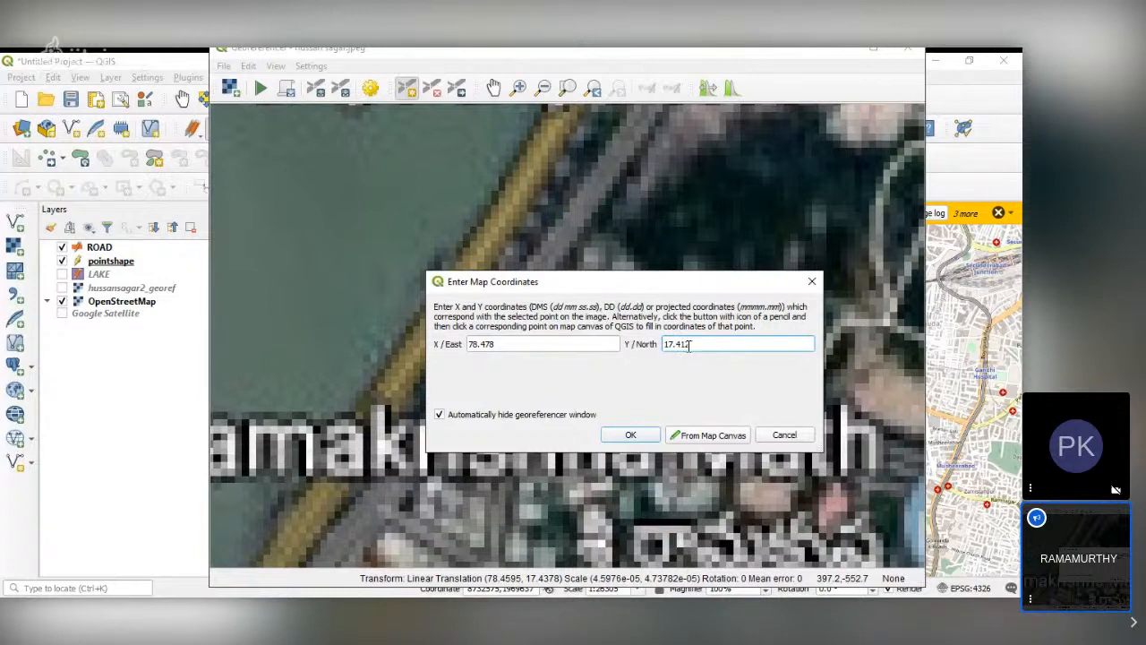
{"action": "left_click", "coordinate": [631, 436]}
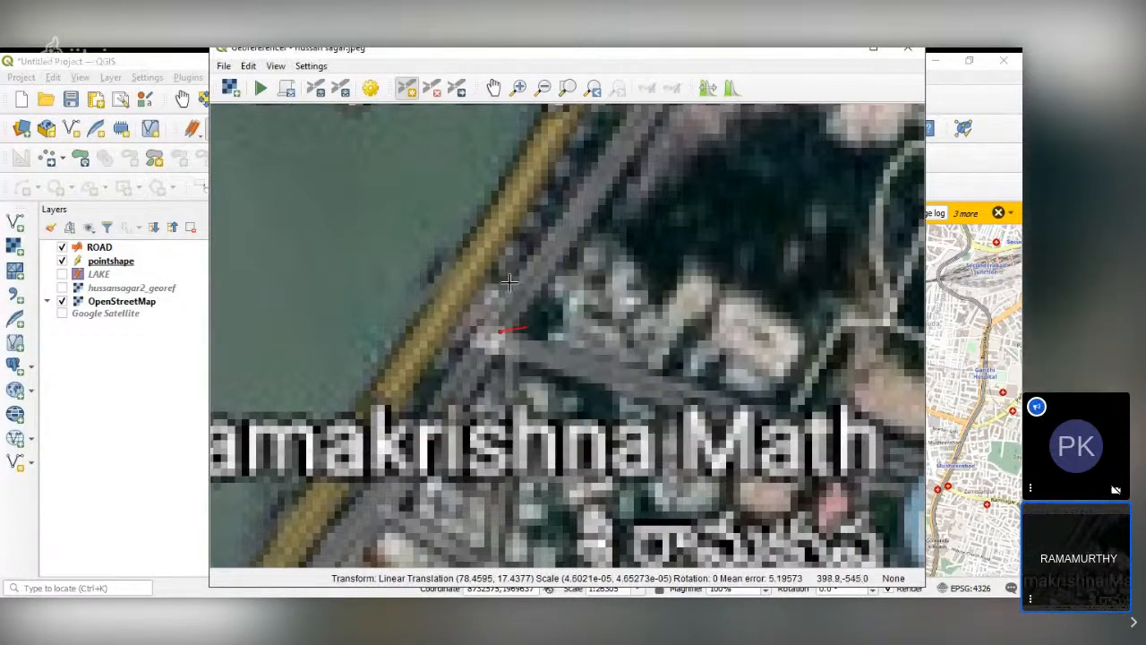
Add a control point at the roundabout just above the Prasads Multiplex marker with coordinates X 78.465 and Y 17.414
{"action": "left_click", "coordinate": [568, 87]}
{"action": "left_click", "coordinate": [518, 87]}
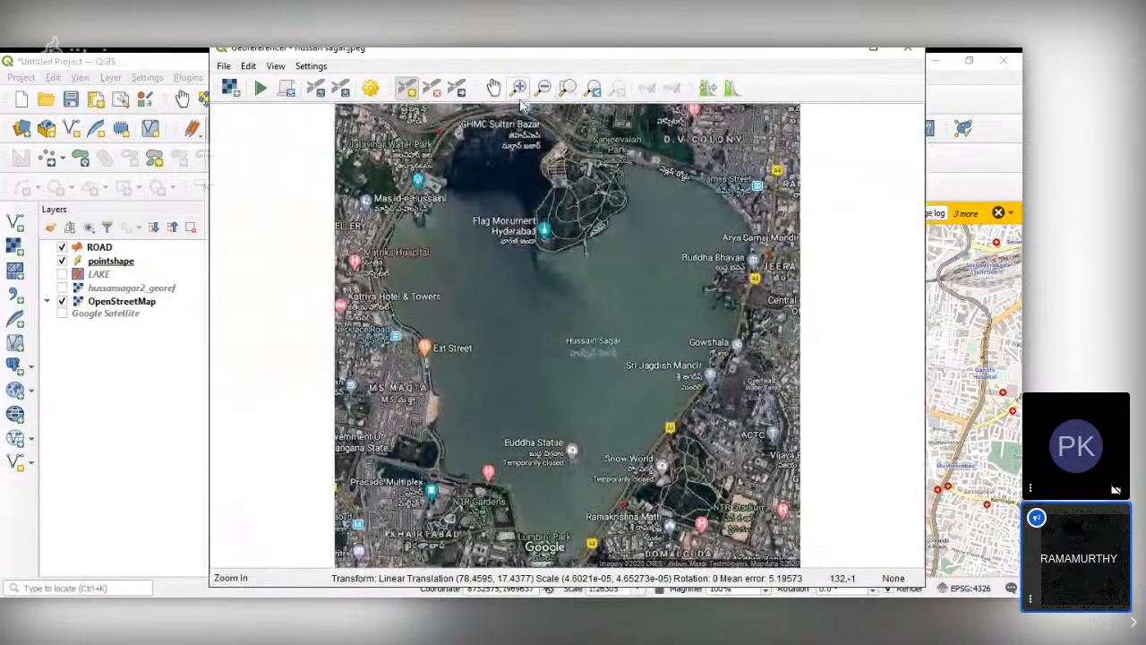
{"action": "left_click_drag", "start_coordinate": [414, 474], "coordinate": [479, 514]}
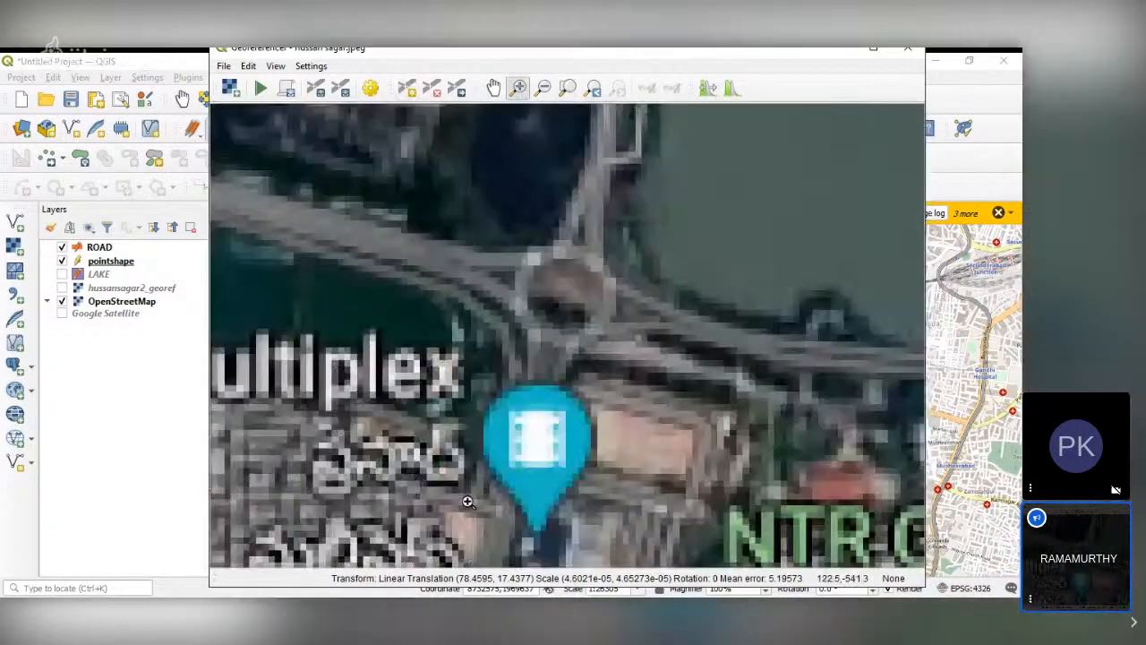
{"action": "left_click", "coordinate": [410, 89]}
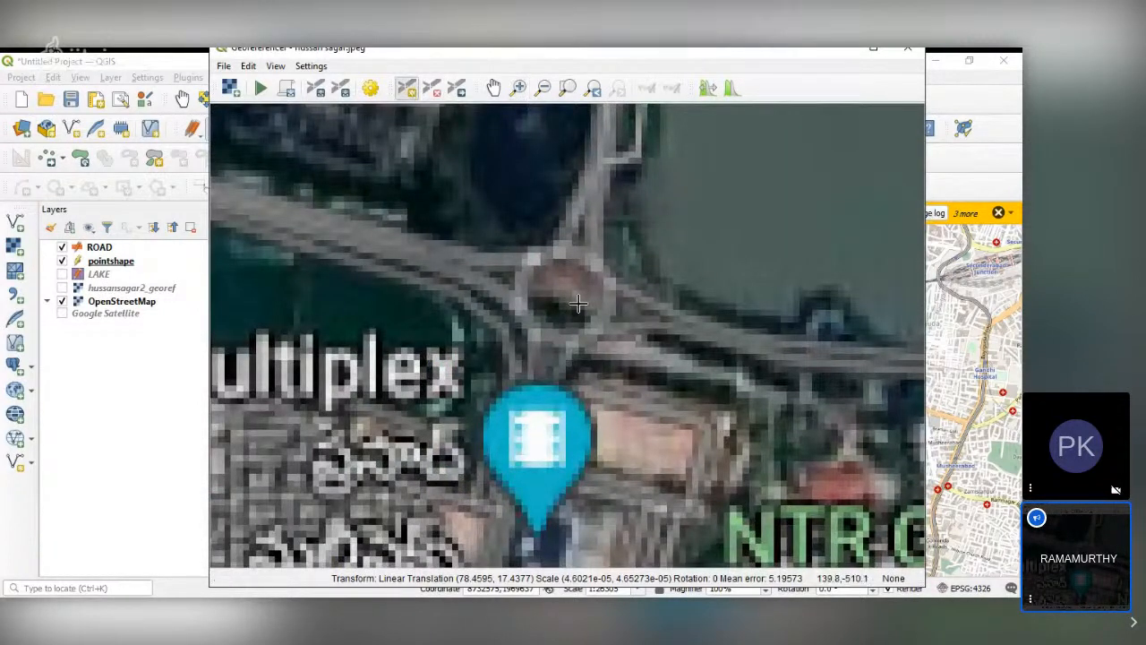
{"action": "left_click", "coordinate": [560, 292]}
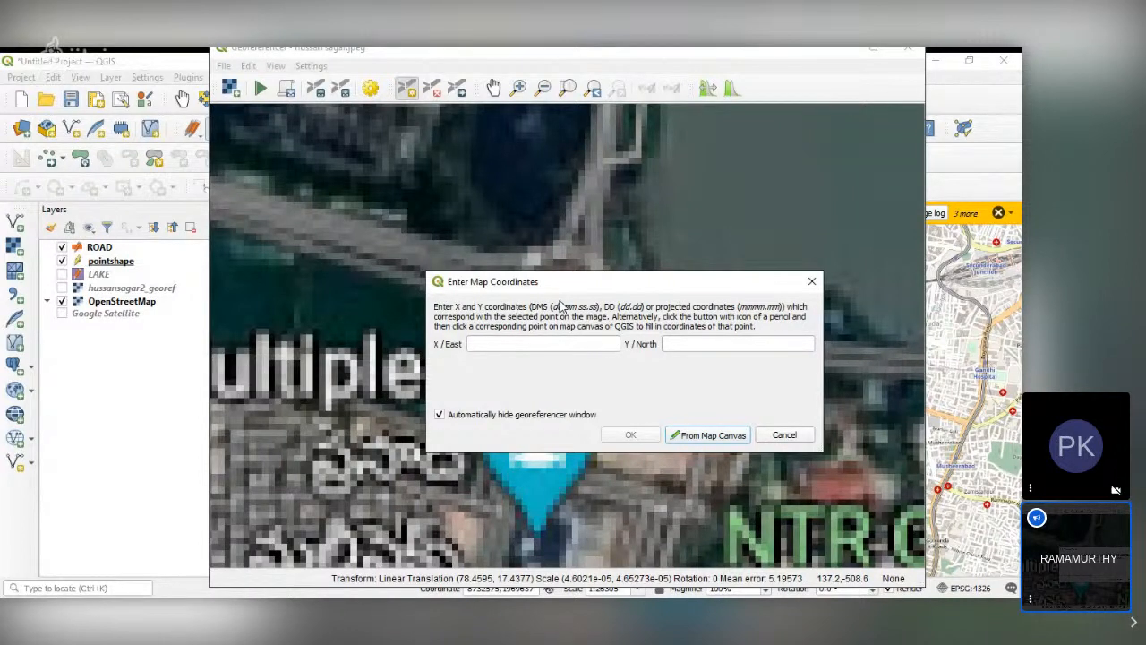
{"action": "left_click", "coordinate": [704, 344]}
{"action": "left_click", "coordinate": [550, 340]}
{"action": "type", "text": "78"}
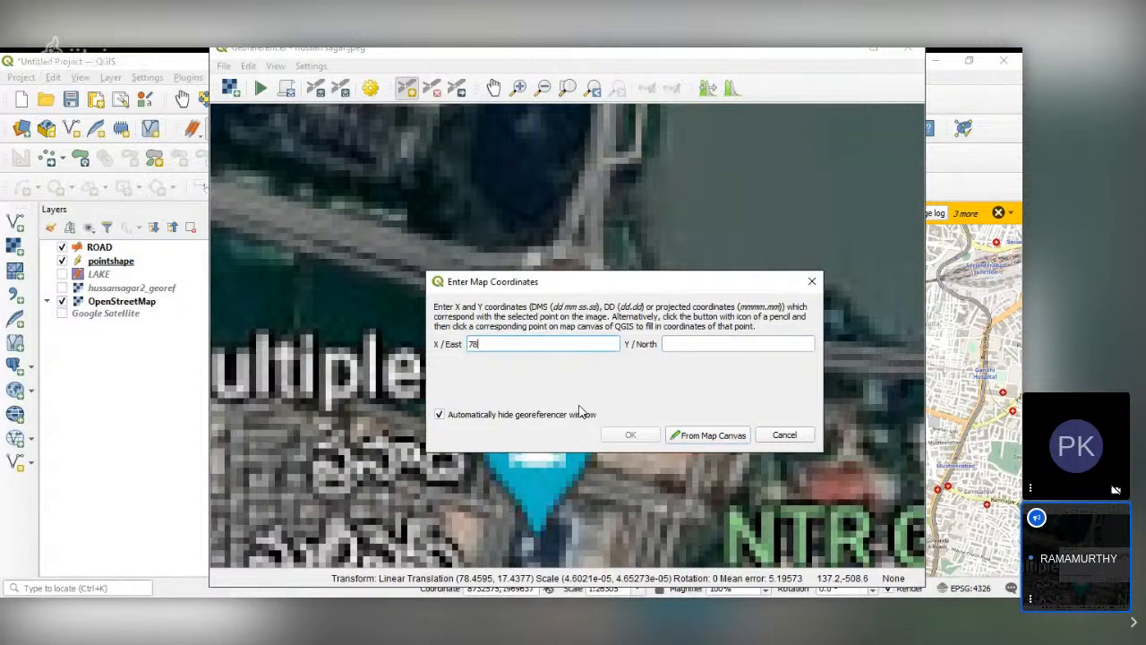
{"action": "type", "text": ".465"}
{"action": "left_click", "coordinate": [684, 343]}
{"action": "type", "text": "1"}
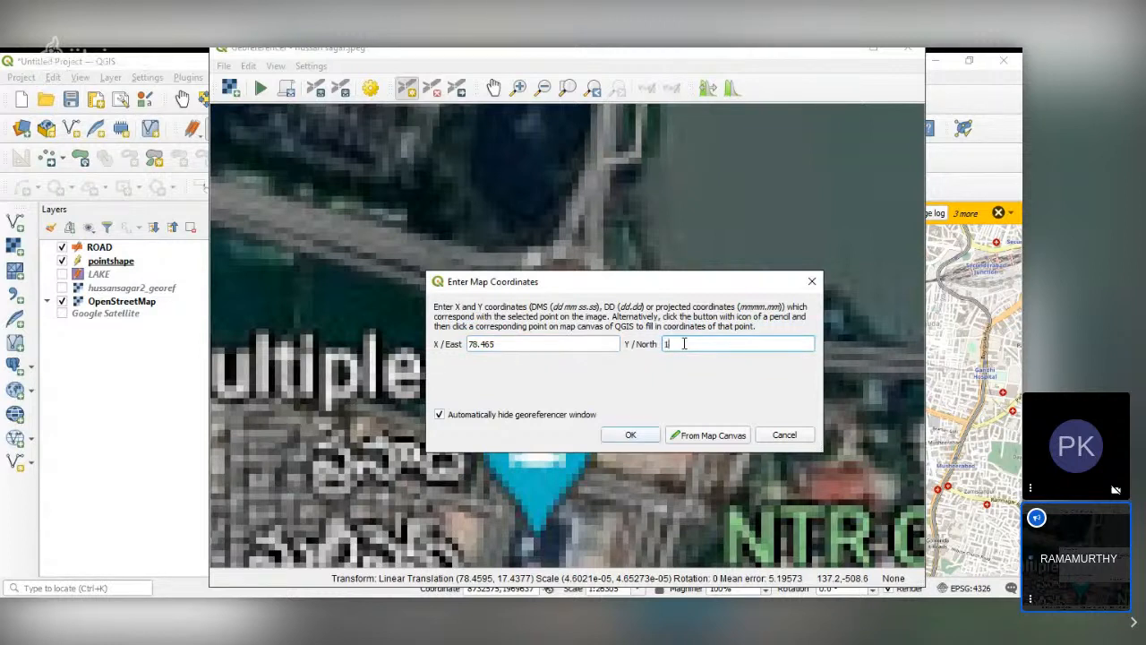
{"action": "type", "text": "7.44"}
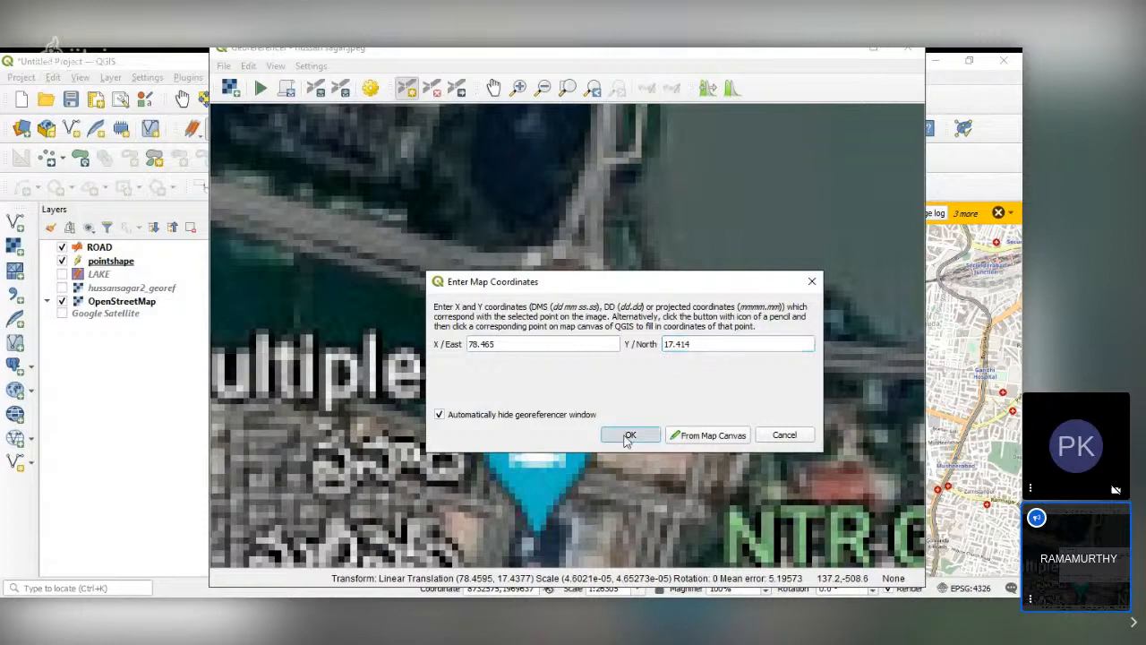
{"action": "left_click", "coordinate": [629, 436]}
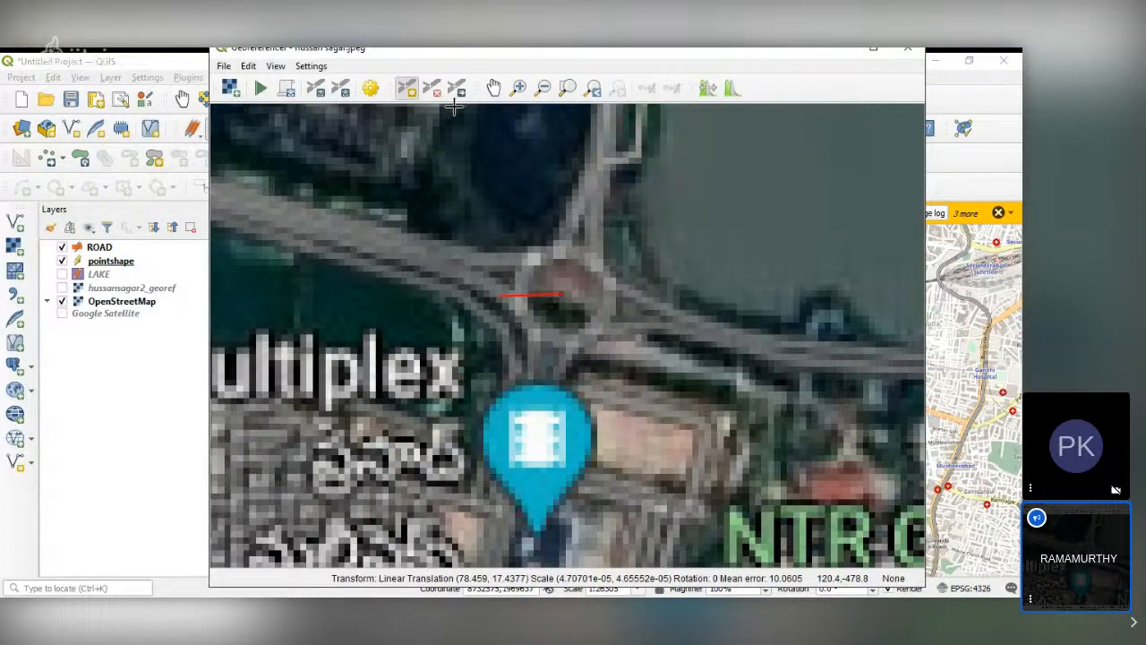
Accept the Linear, Nearest neighbour, EPSG:4326 - WGS 84 transformation settings with output hussan sagar_modified.tif, and run the georeferencing
{"action": "left_click", "coordinate": [570, 91]}
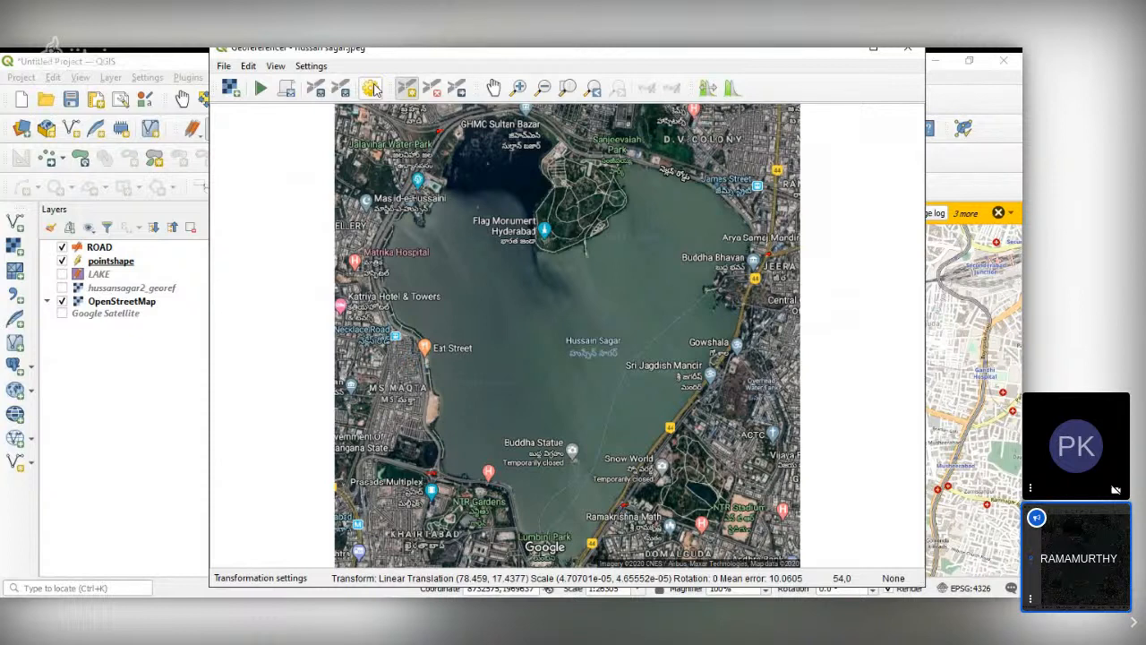
{"action": "left_click", "coordinate": [373, 88]}
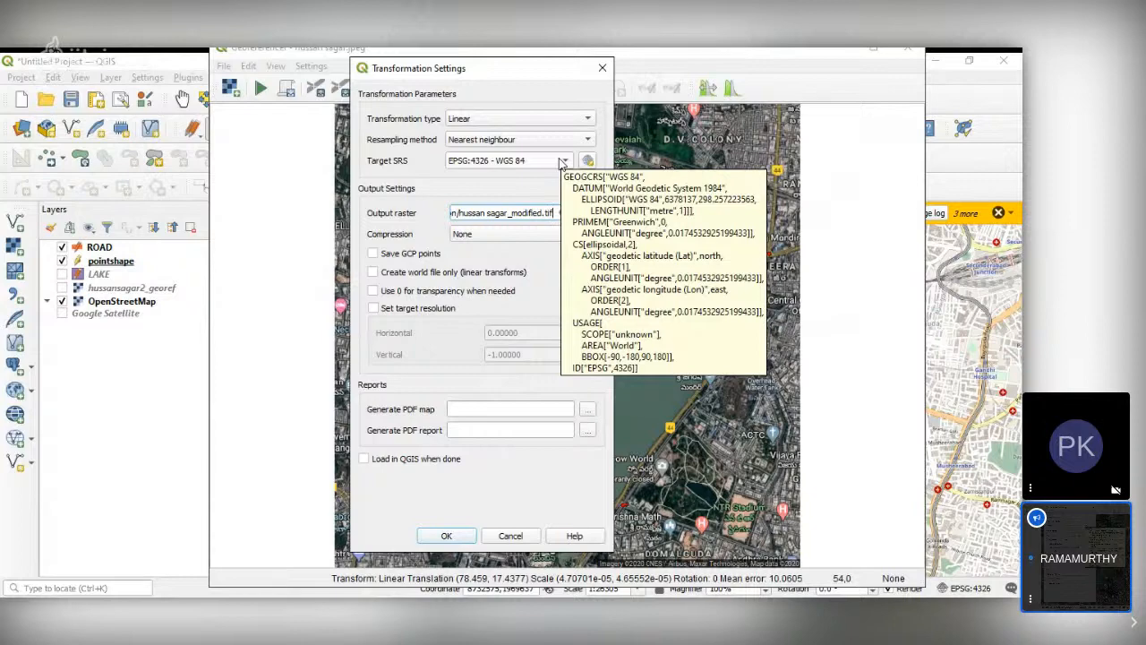
{"action": "left_click", "coordinate": [446, 535]}
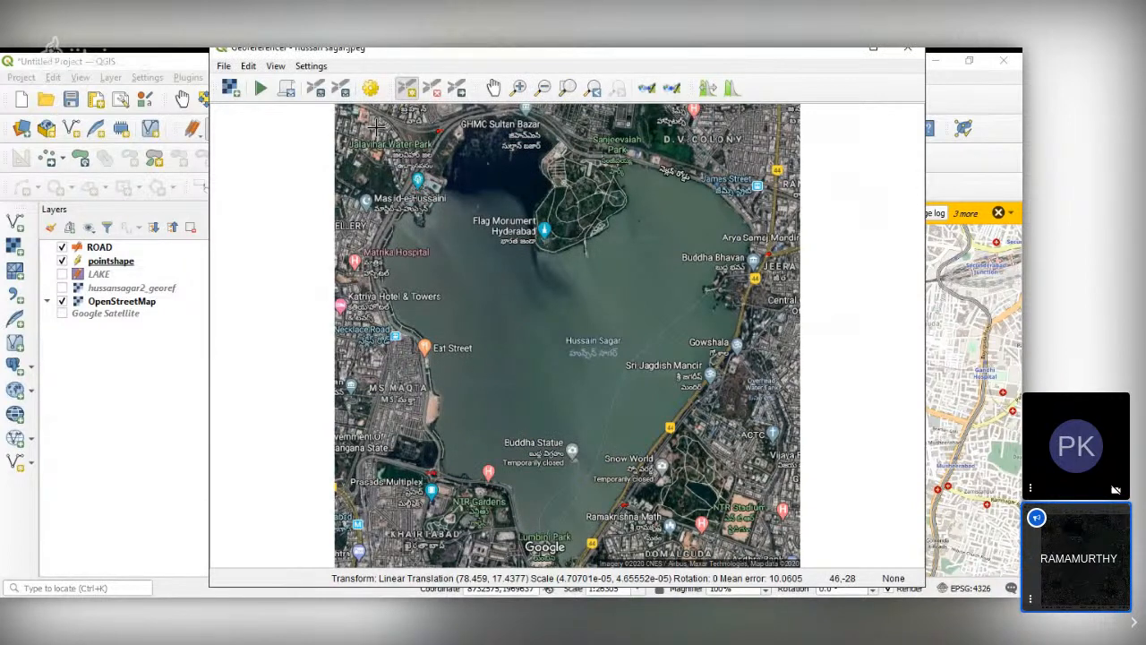
{"action": "left_click", "coordinate": [261, 88]}
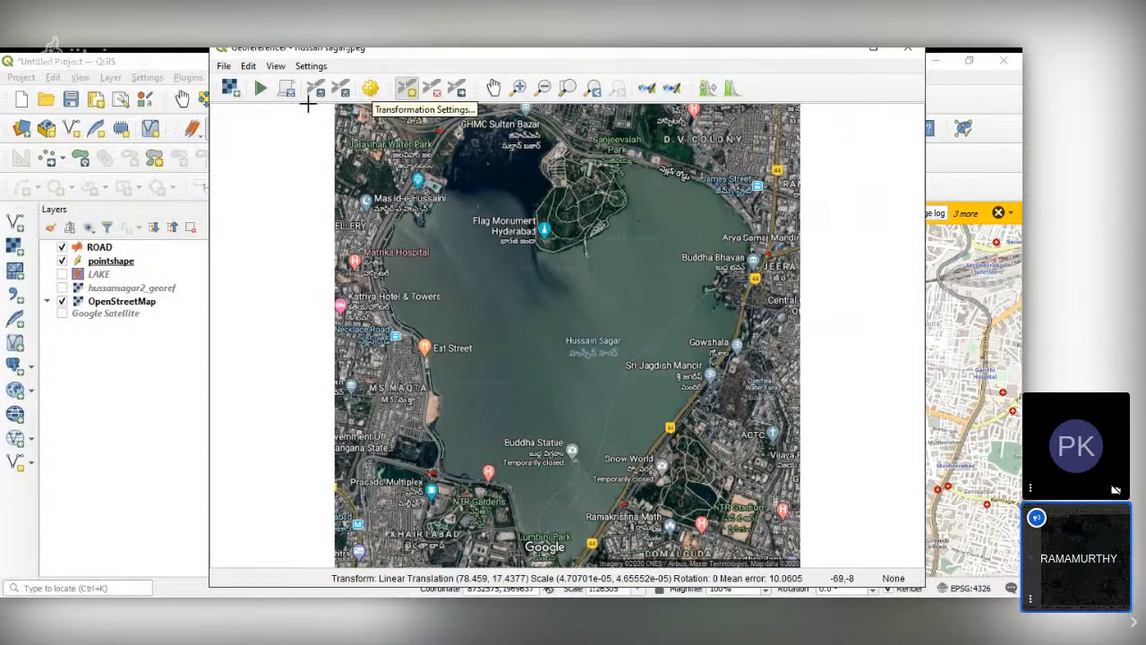
{"action": "left_click", "coordinate": [260, 89]}
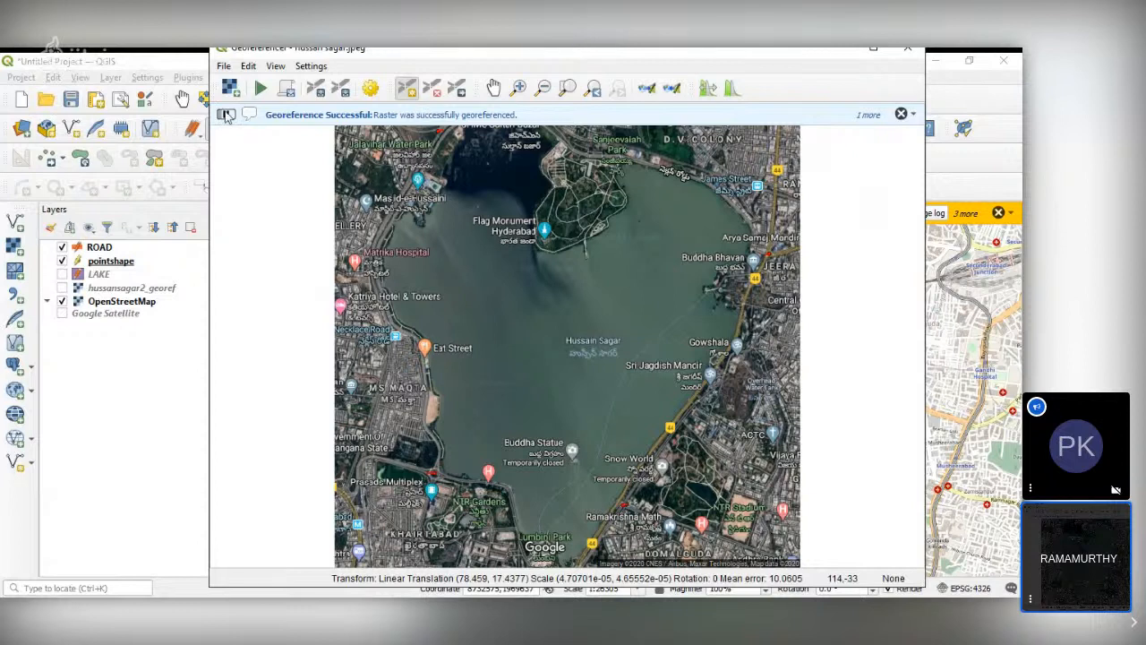
Save the GCP points as hussan sagar GCPS in the demo georef and digitisation folder
{"action": "left_click", "coordinate": [224, 65]}
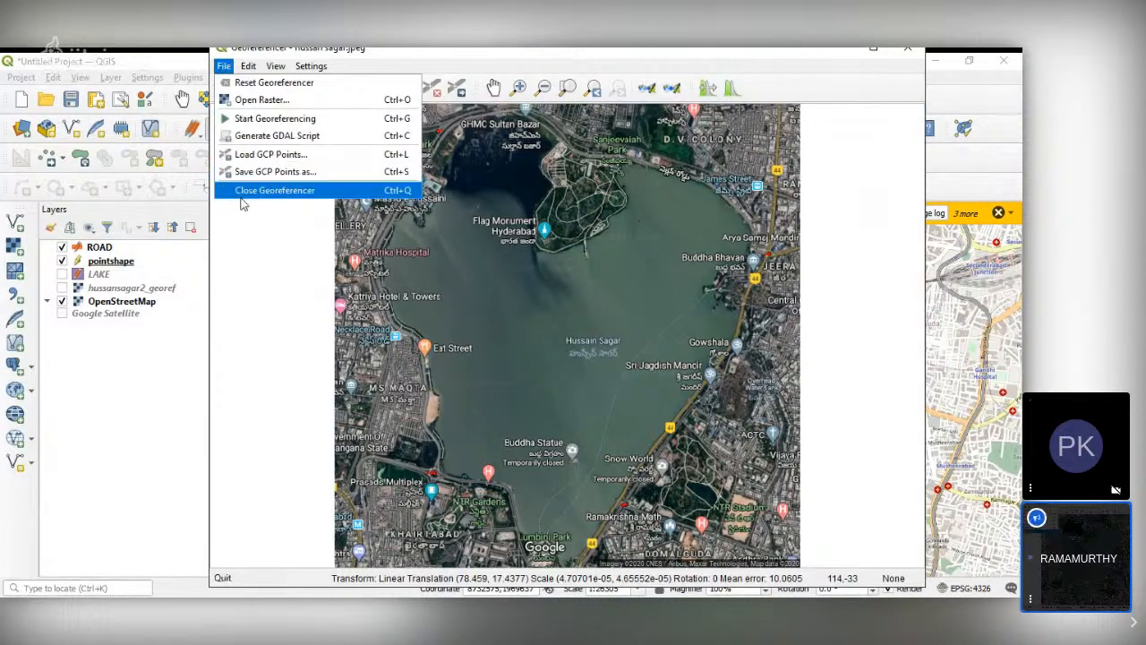
{"action": "left_click", "coordinate": [494, 71]}
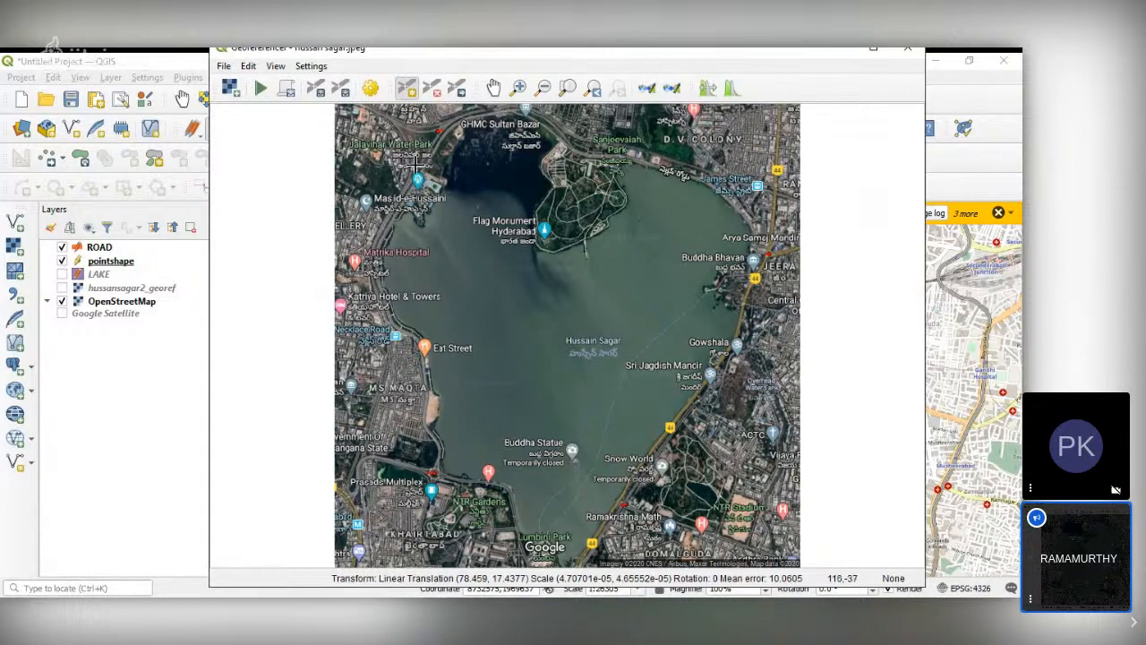
{"action": "left_click", "coordinate": [342, 89]}
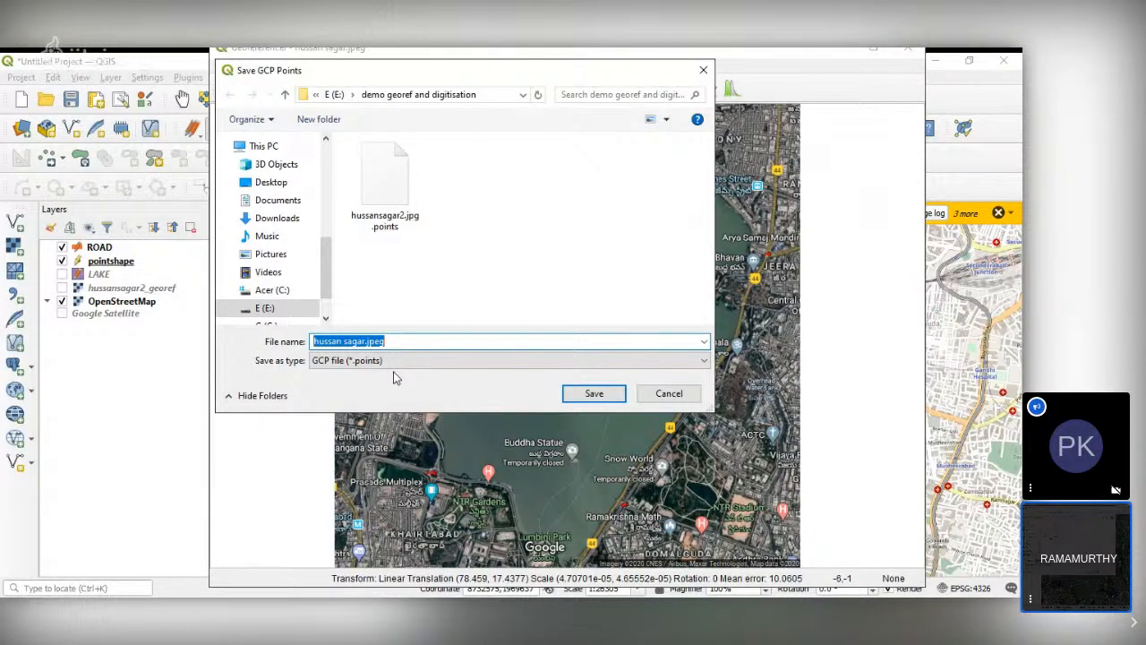
{"action": "left_click", "coordinate": [412, 342]}
{"action": "key", "text": "BackSpace"}
{"action": "key", "text": "BackSpace"}
{"action": "key", "text": "BackSpace"}
{"action": "key", "text": "BackSpace"}
{"action": "key", "text": "BackSpace"}
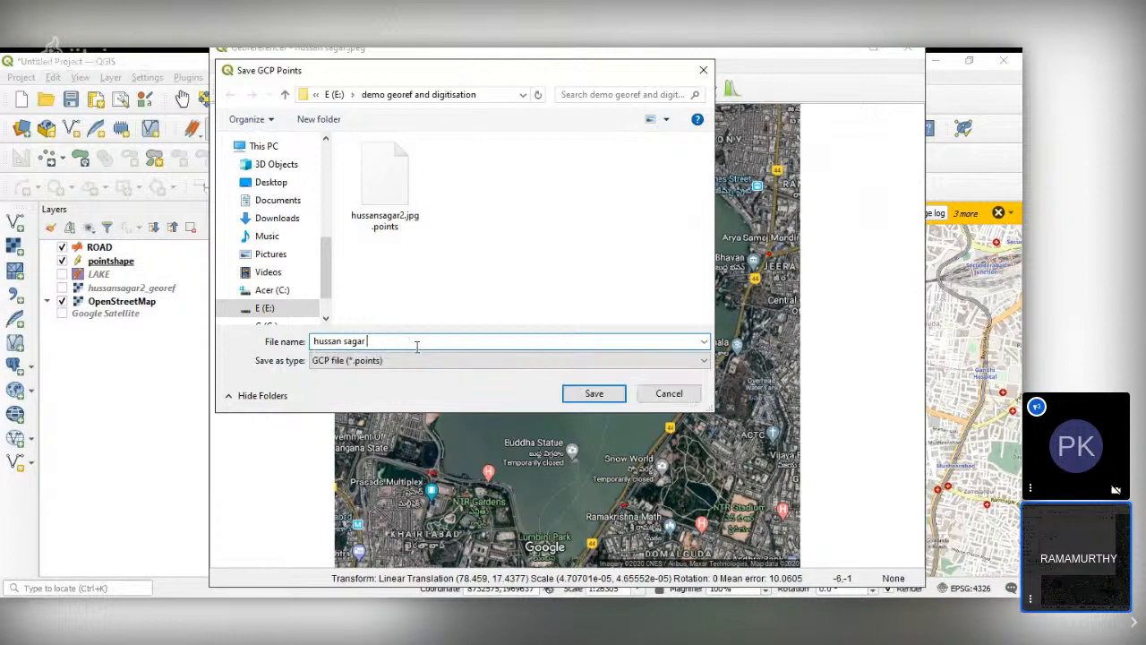
{"action": "type", "text": "GCPS"}
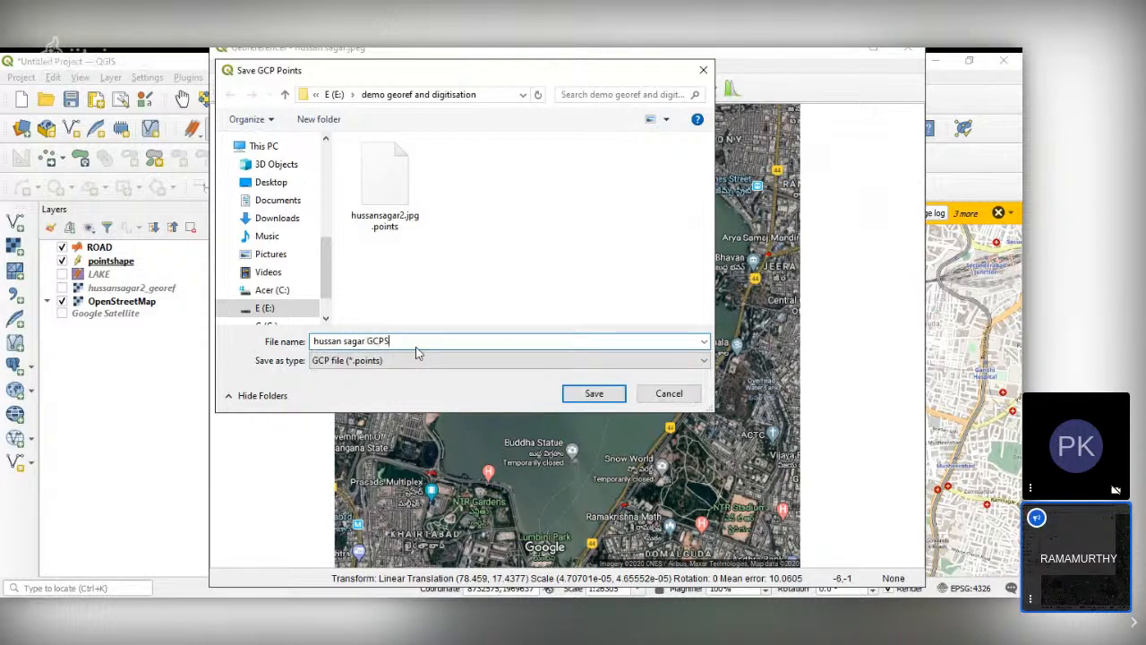
{"action": "left_click", "coordinate": [594, 394]}
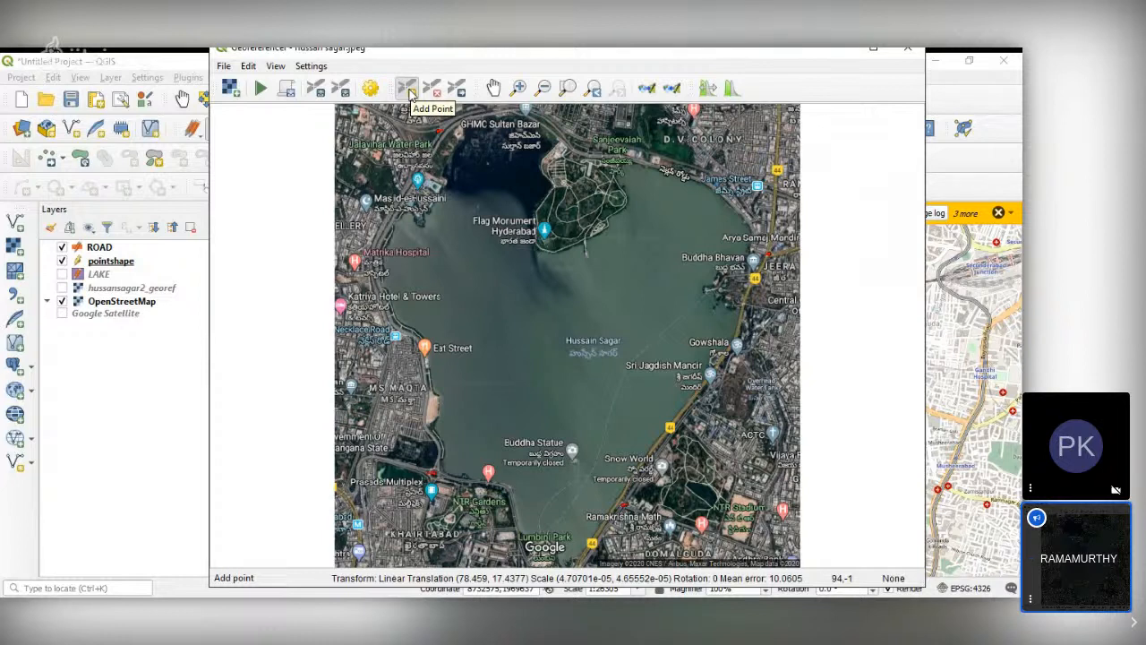
{"action": "left_click", "coordinate": [224, 67]}
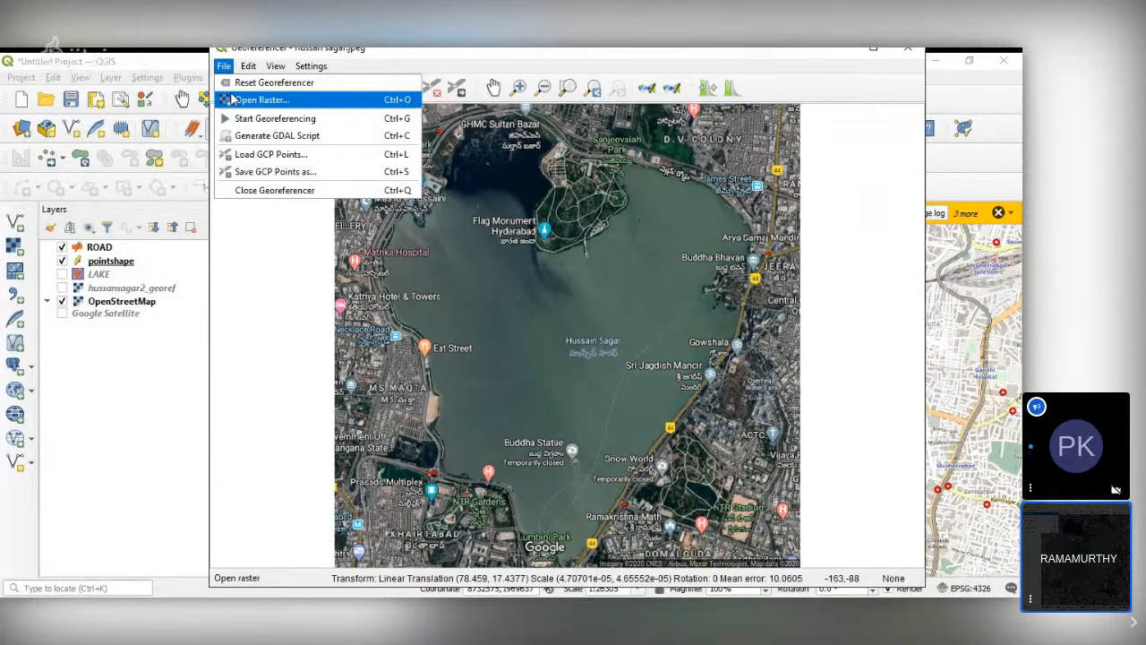
{"action": "left_click", "coordinate": [237, 253]}
{"action": "left_click", "coordinate": [237, 256]}
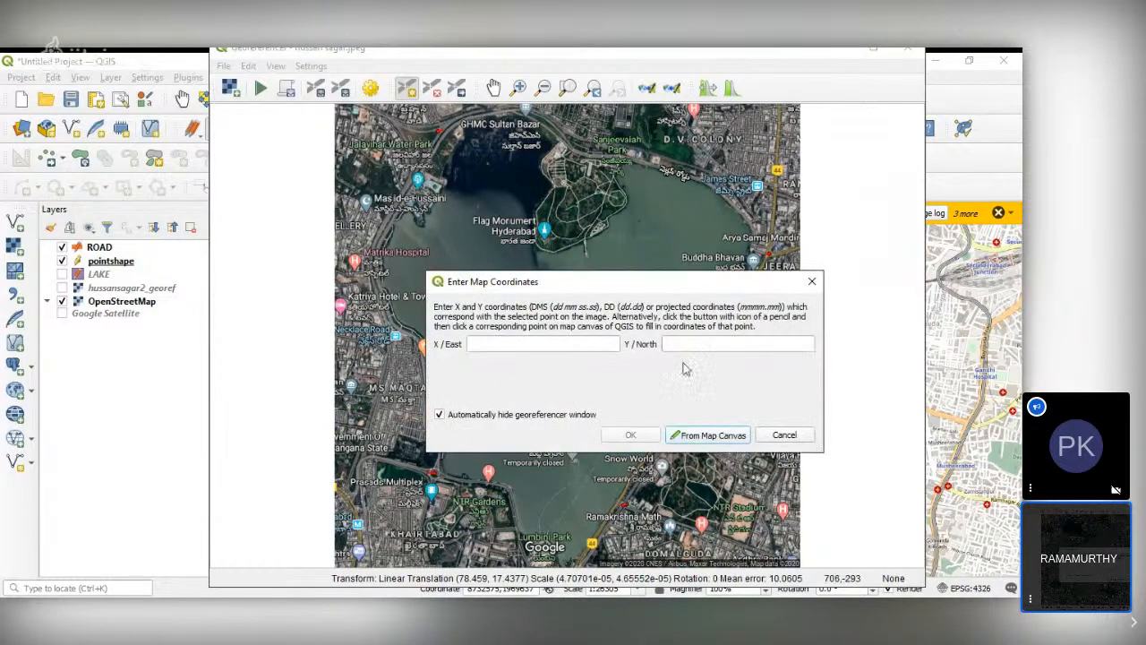
{"action": "left_click", "coordinate": [785, 436]}
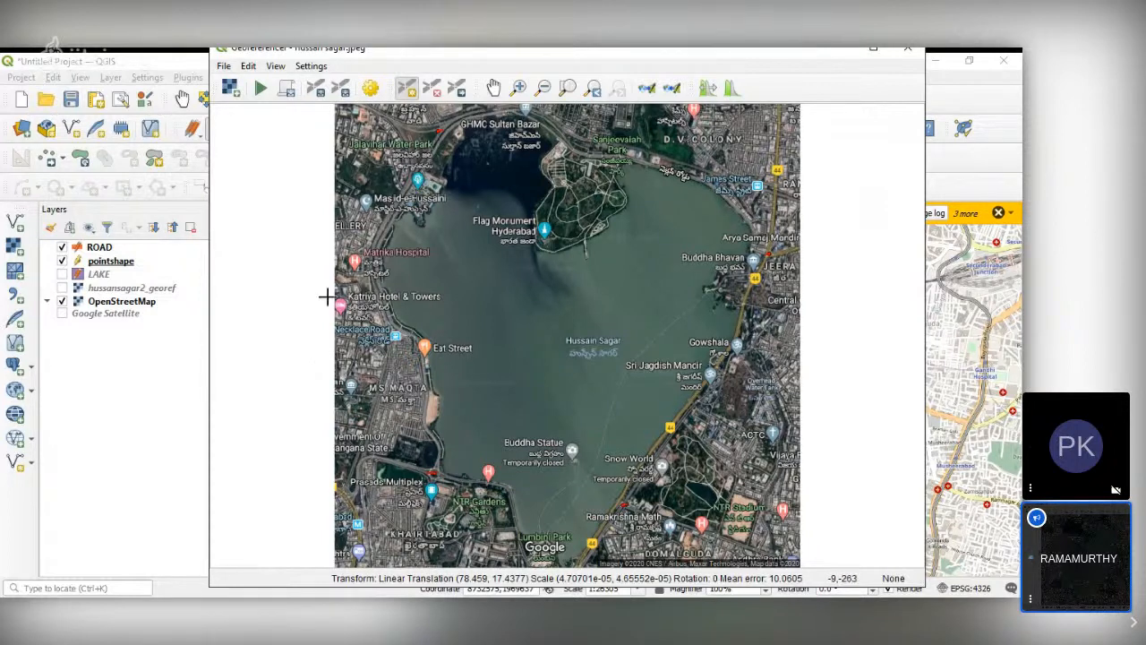
Check the saved GCP point files in the demo georef and digitisation folder without saving again
{"action": "left_click", "coordinate": [344, 89]}
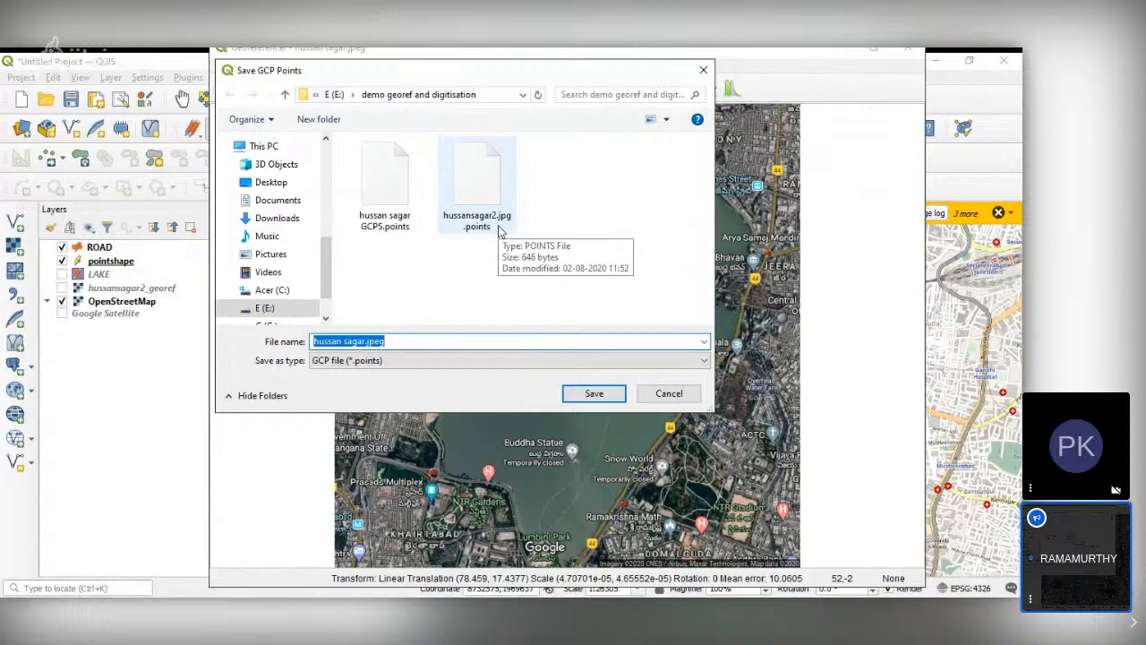
{"action": "left_click", "coordinate": [684, 395]}
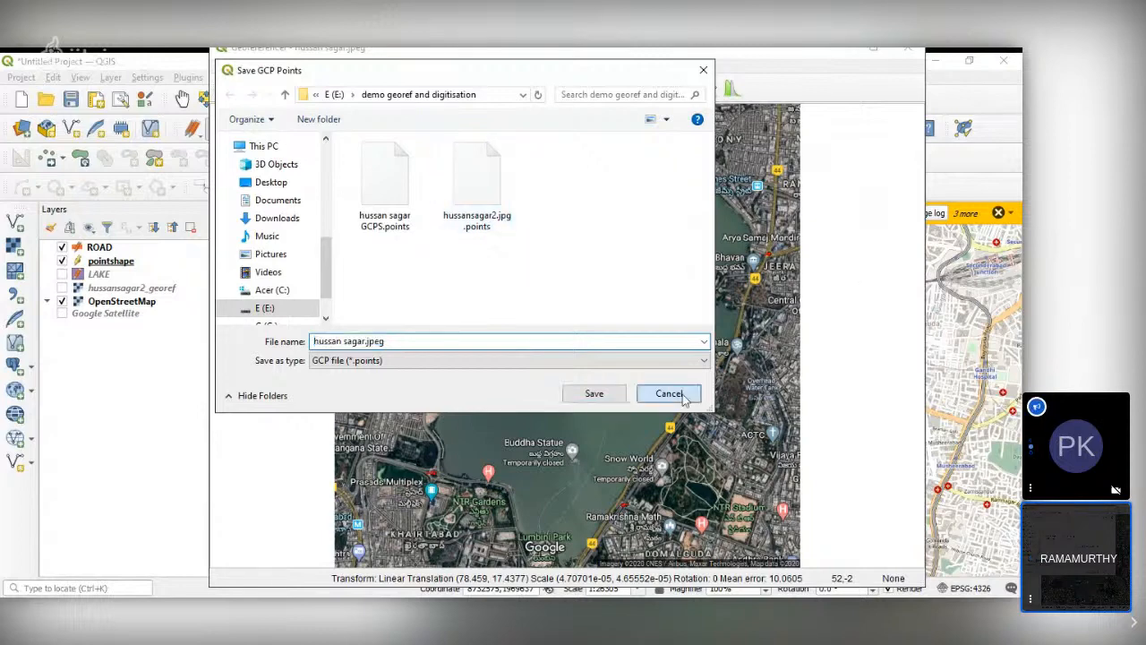